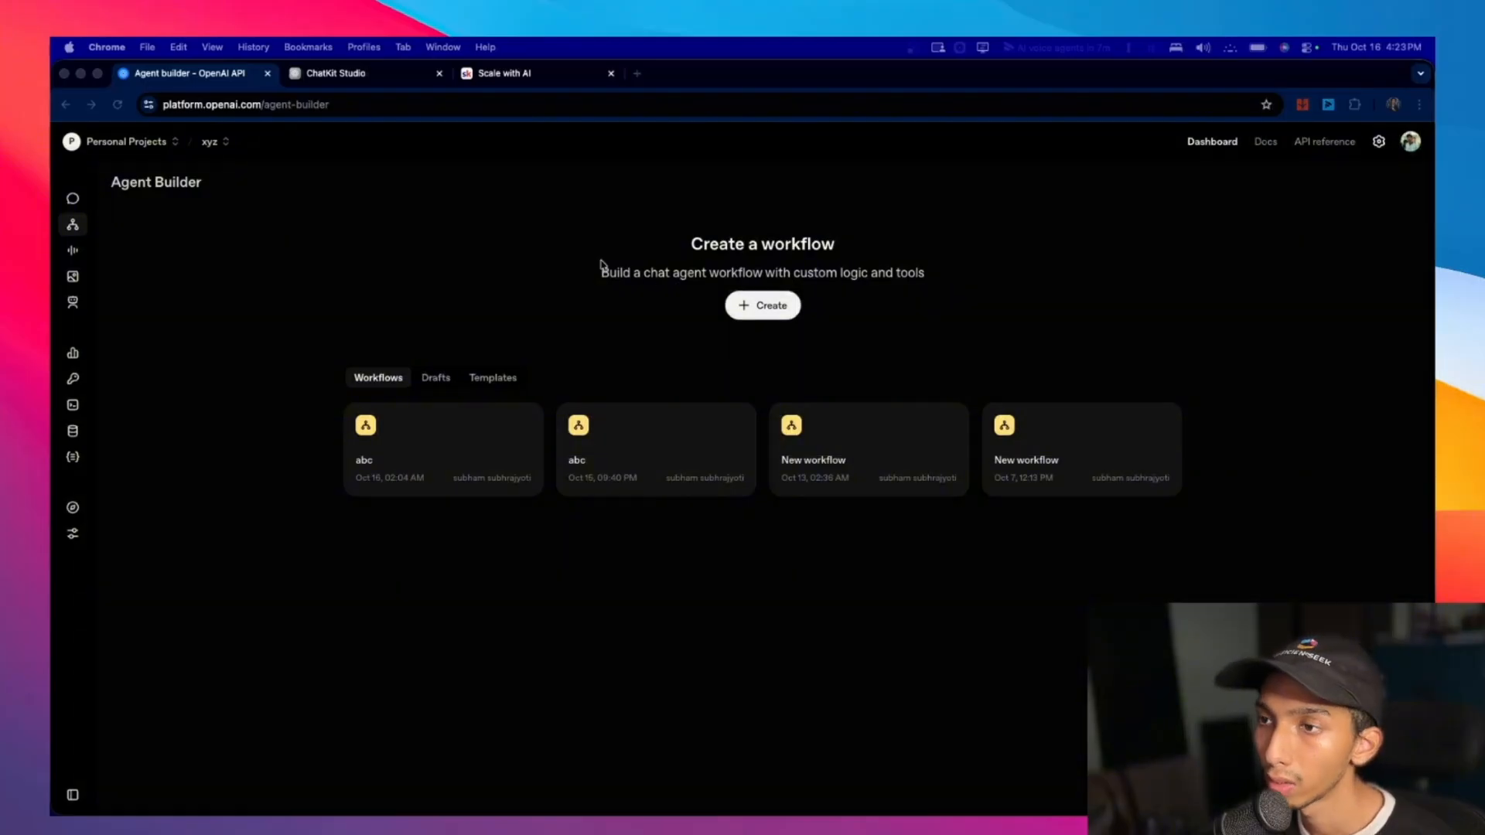
Create a new workflow and look at the settings of its Start and My agent nodes.
{"action": "left_click", "coordinate": [756, 307]}
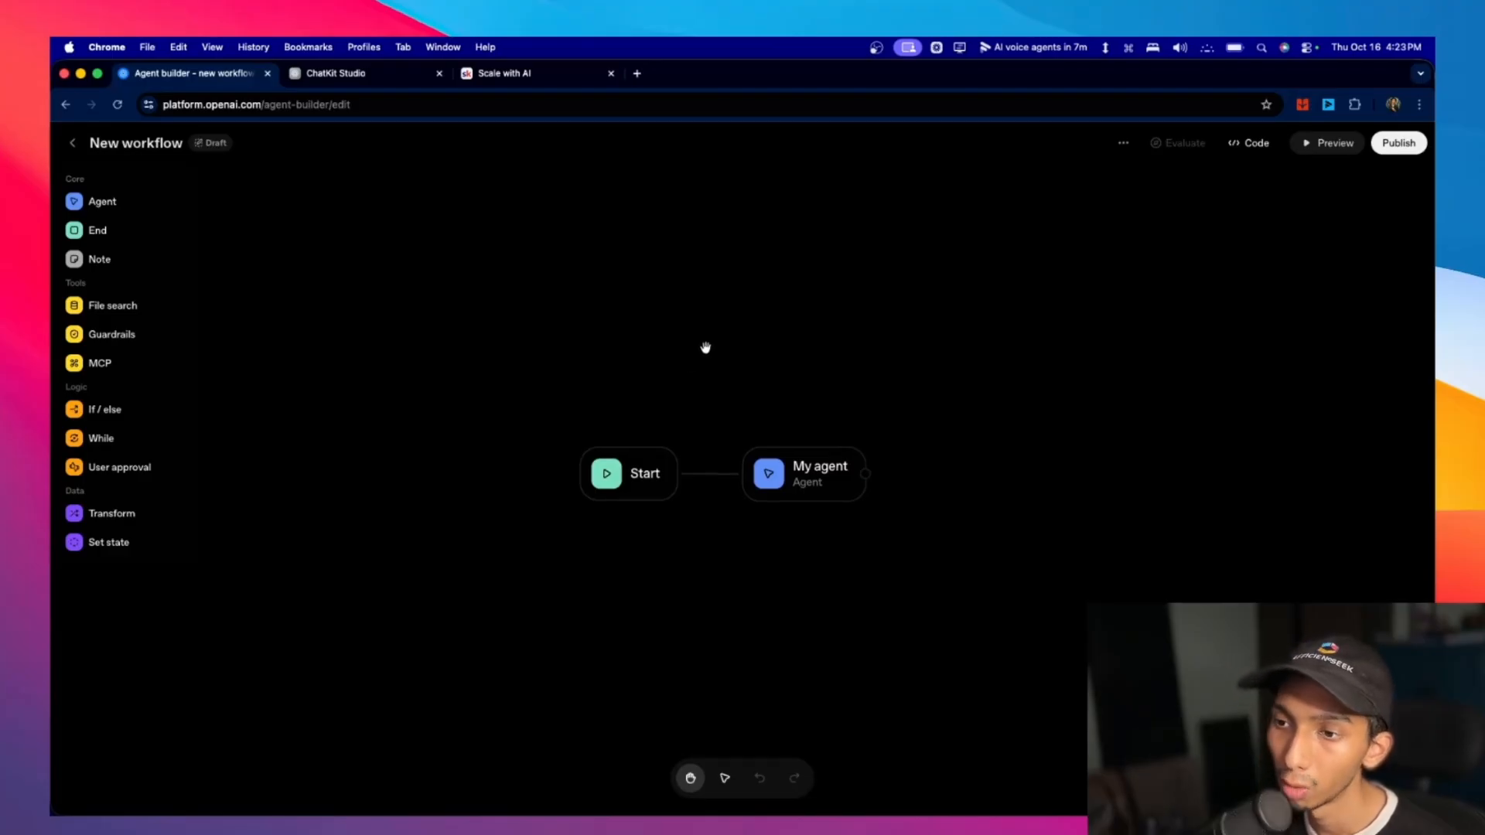
{"action": "left_click", "coordinate": [625, 477]}
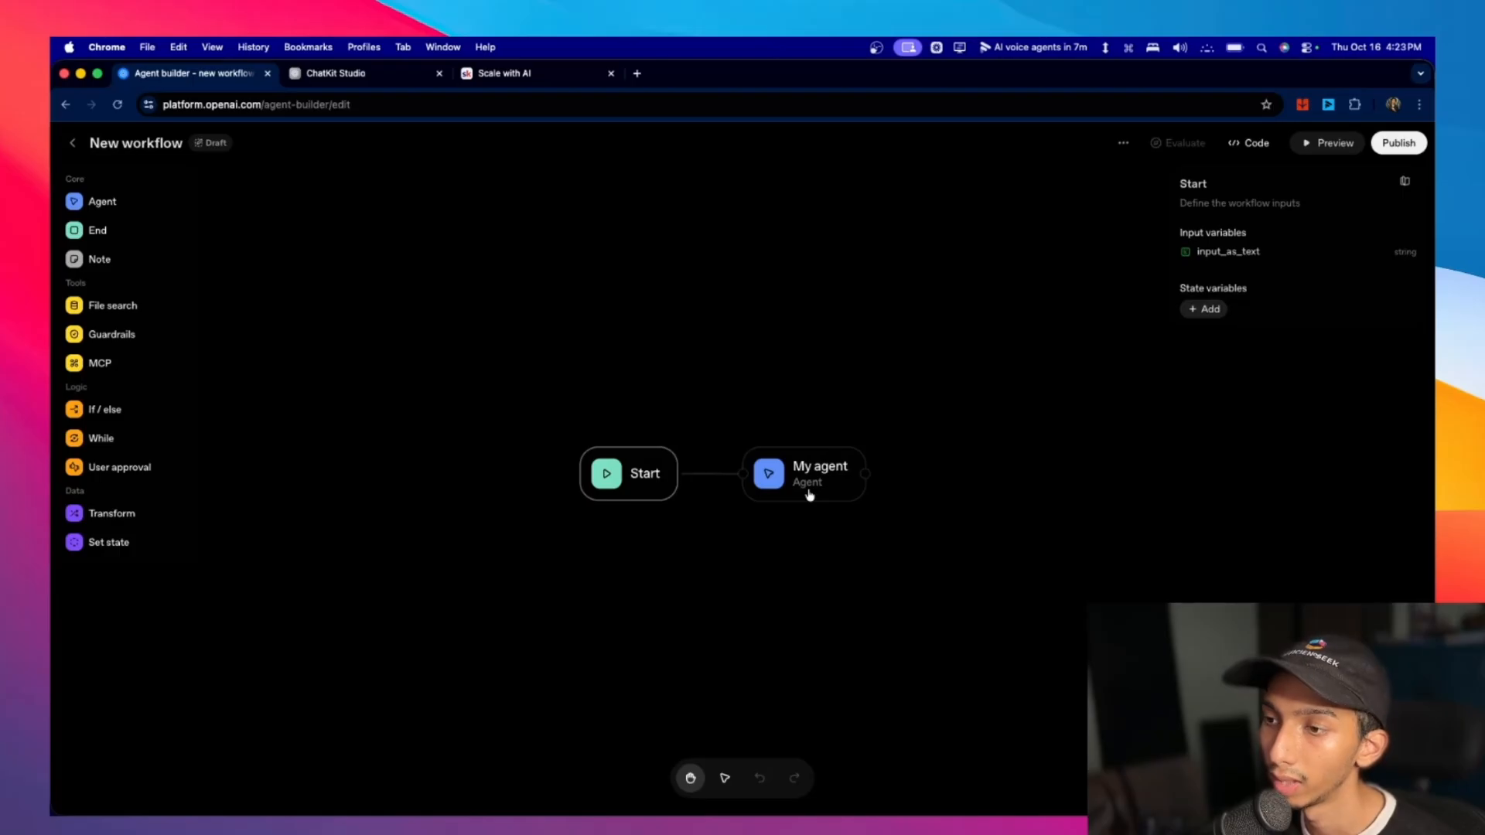
{"action": "left_click", "coordinate": [810, 495]}
{"action": "left_click", "coordinate": [622, 480]}
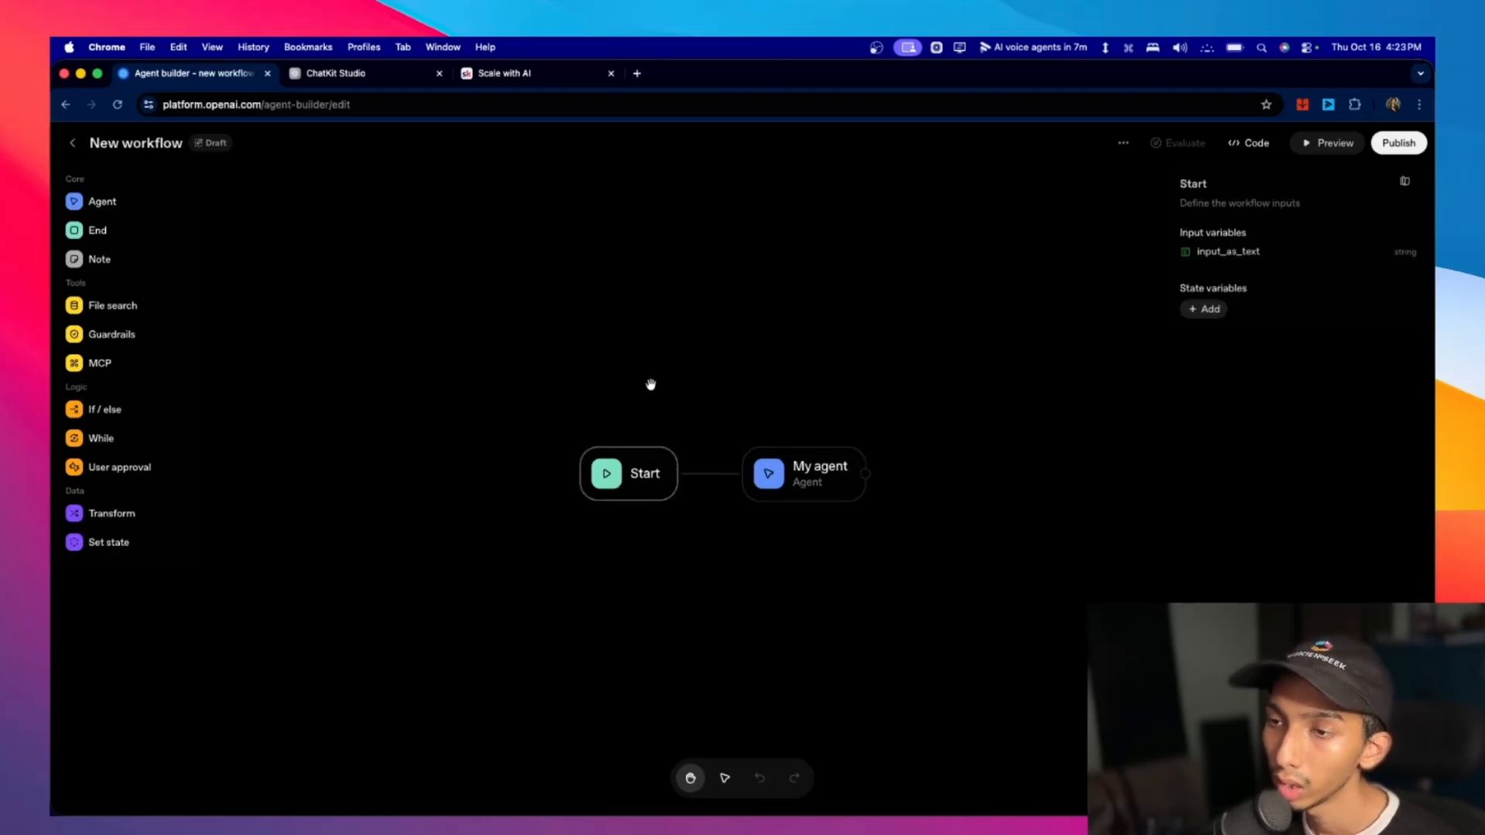
{"action": "left_click_drag", "start_coordinate": [634, 477], "coordinate": [624, 443]}
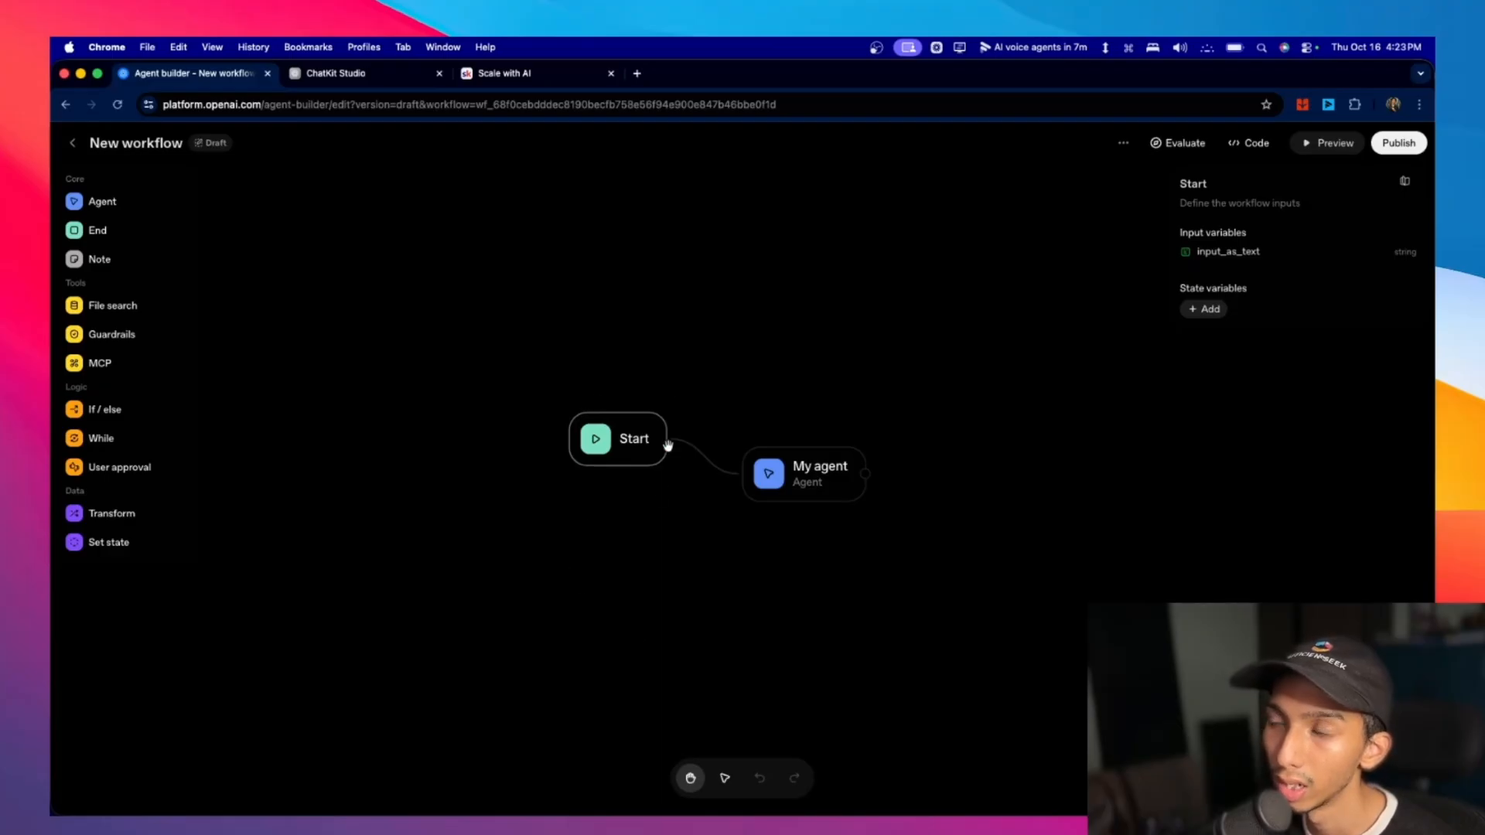
Switch to the n8n window to view its workflow triggers and return to Agent Builder.
{"action": "key", "text": "ctrl+Up"}
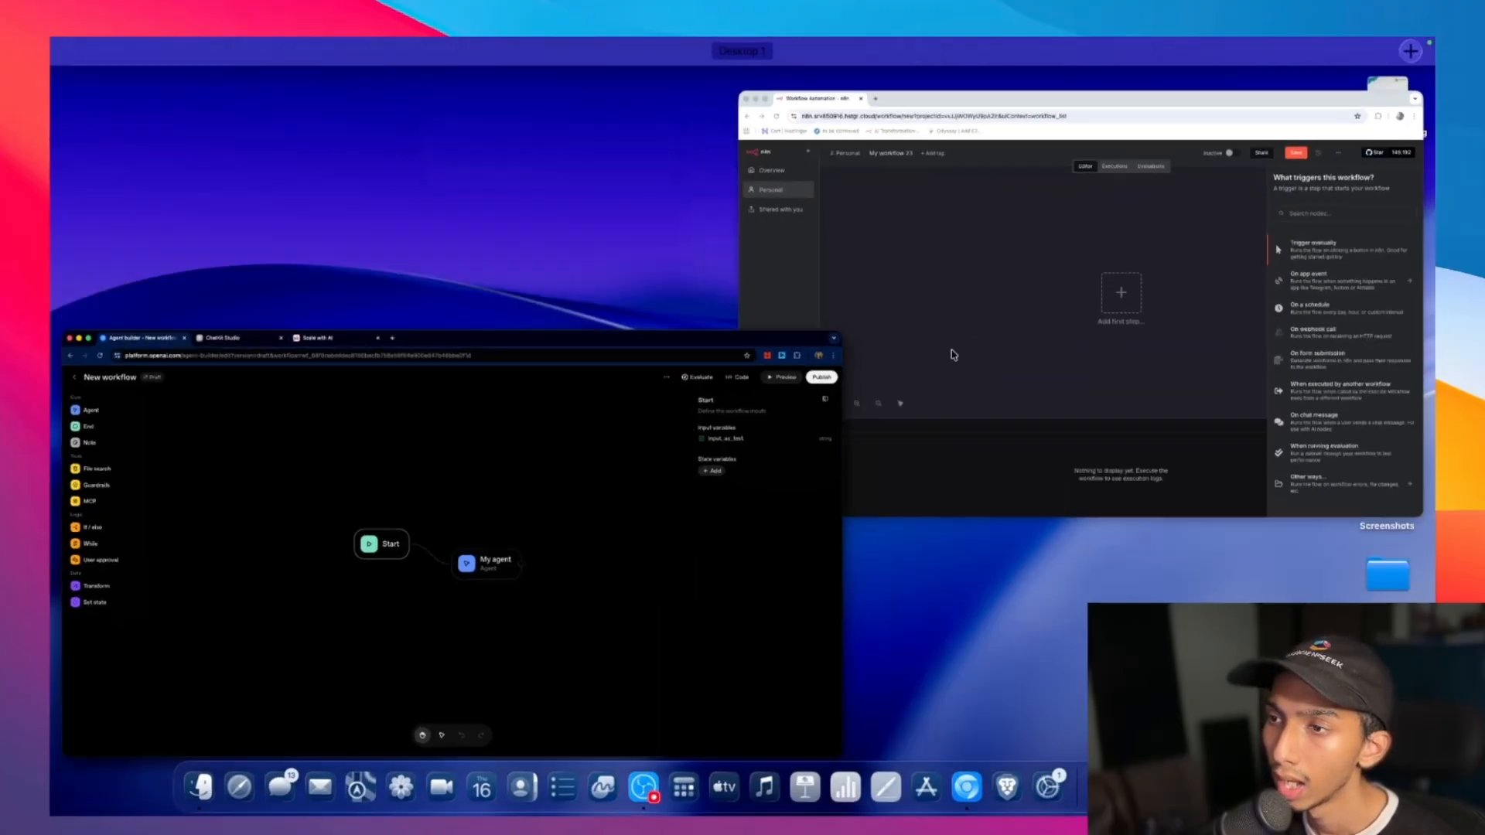
{"action": "left_click", "coordinate": [1083, 363]}
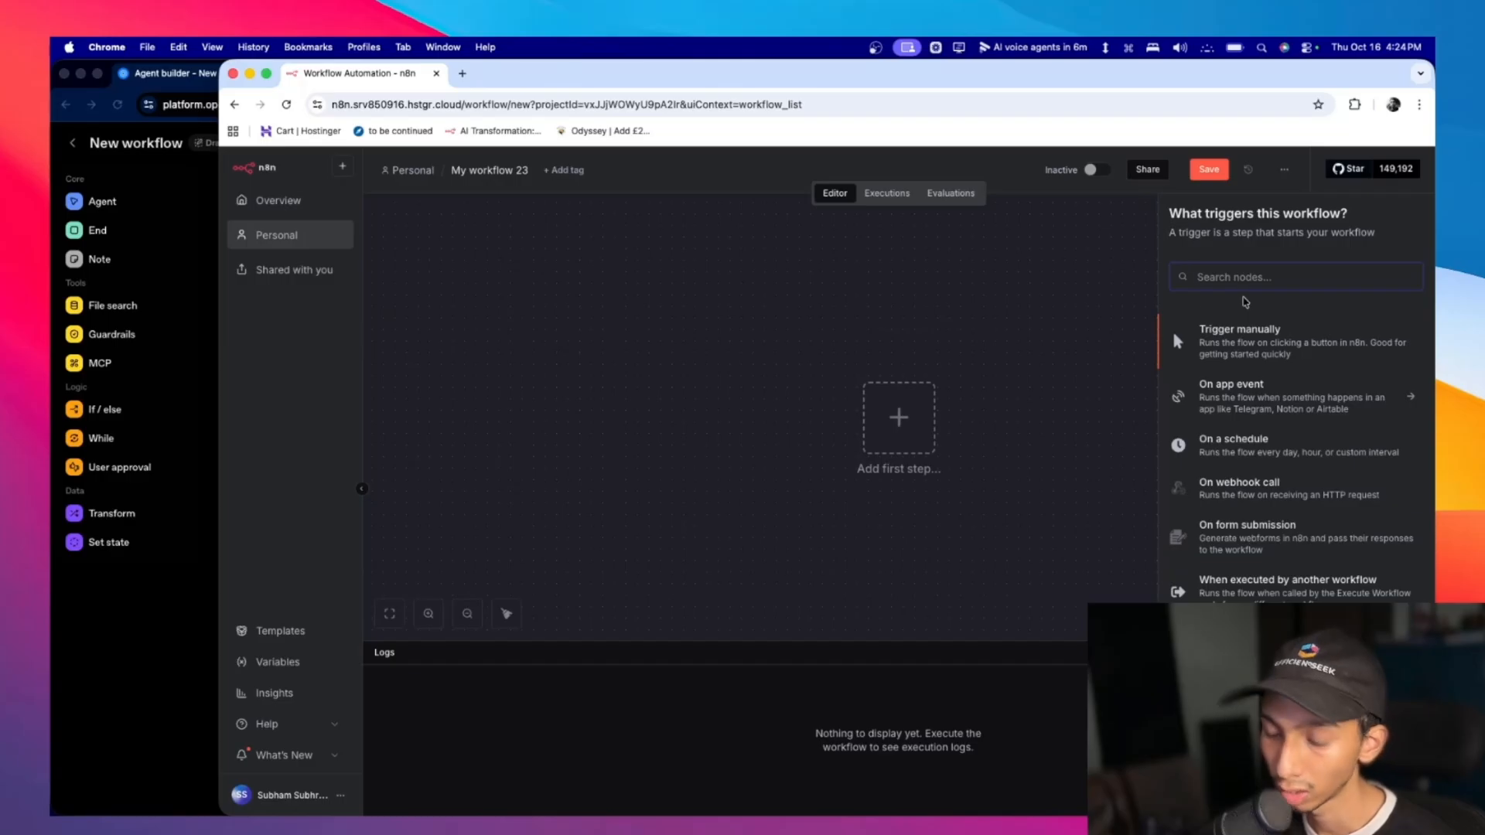
{"action": "key", "text": "ctrl+Up"}
{"action": "left_click", "coordinate": [408, 417]}
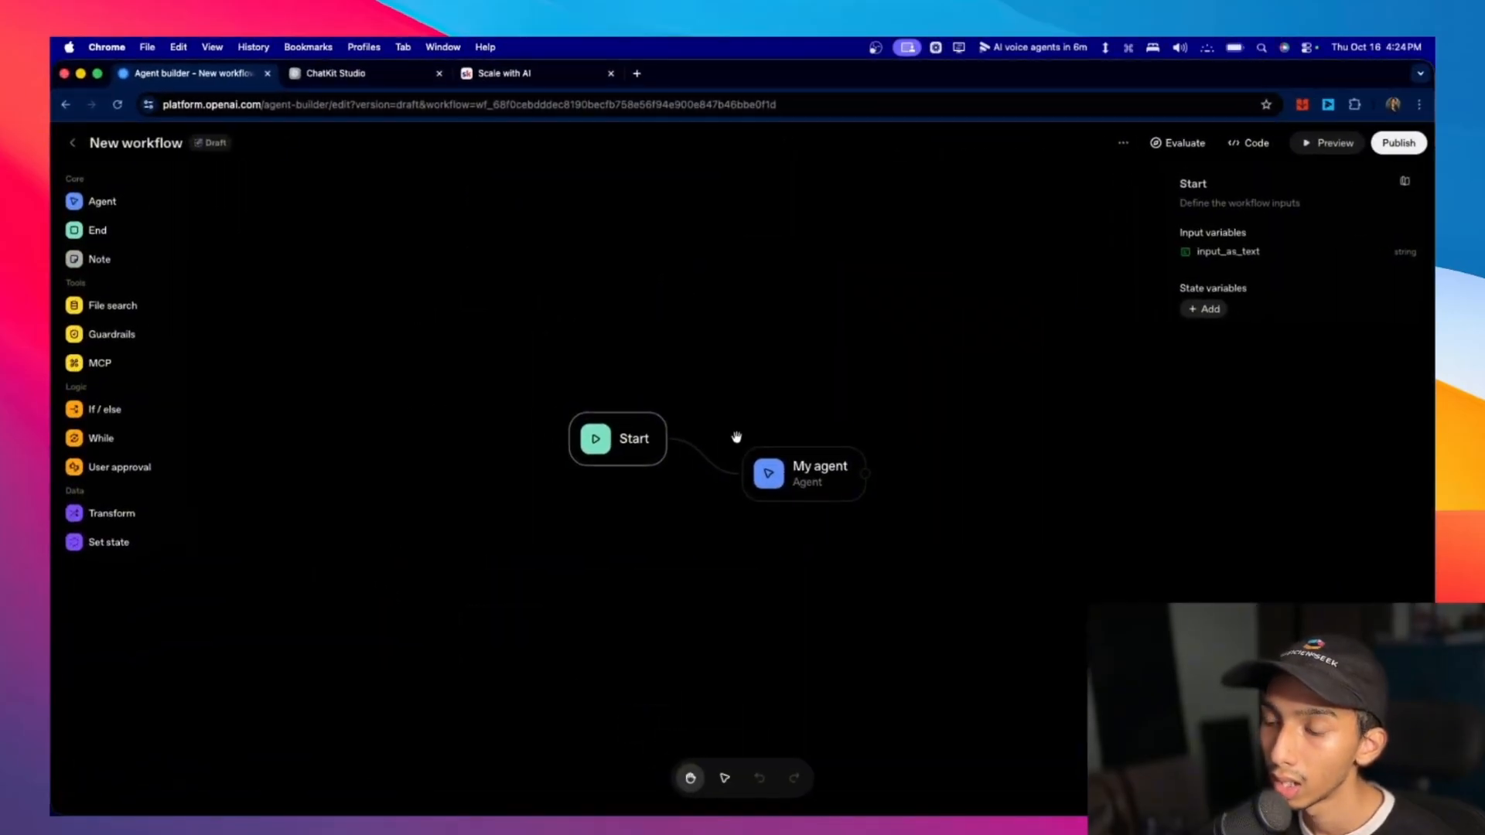
Line up the Start node level with My agent, and briefly view the workflow preview.
{"action": "left_click_drag", "start_coordinate": [663, 438], "coordinate": [664, 473]}
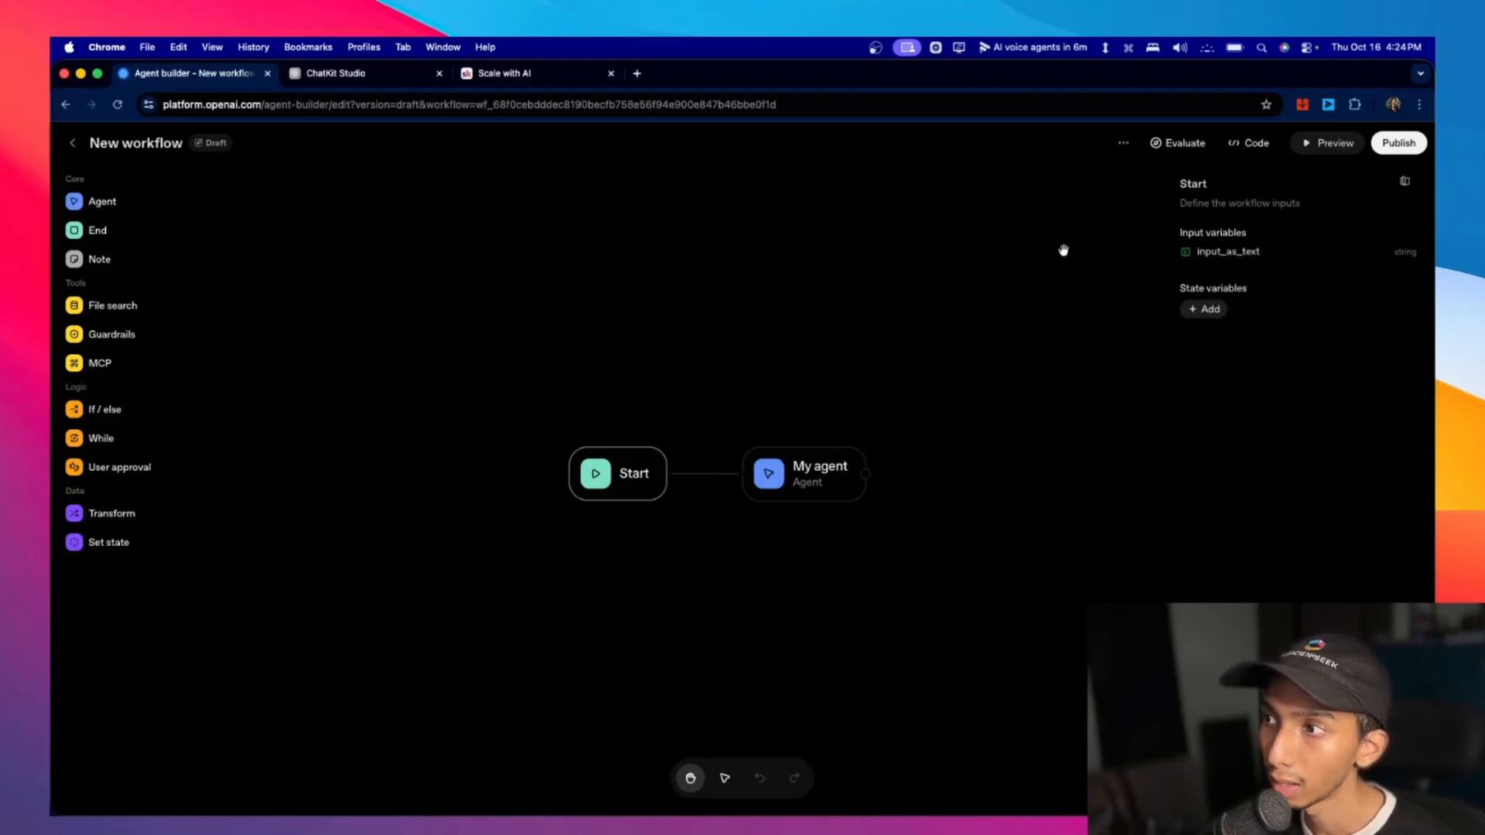
{"action": "left_click", "coordinate": [1329, 143]}
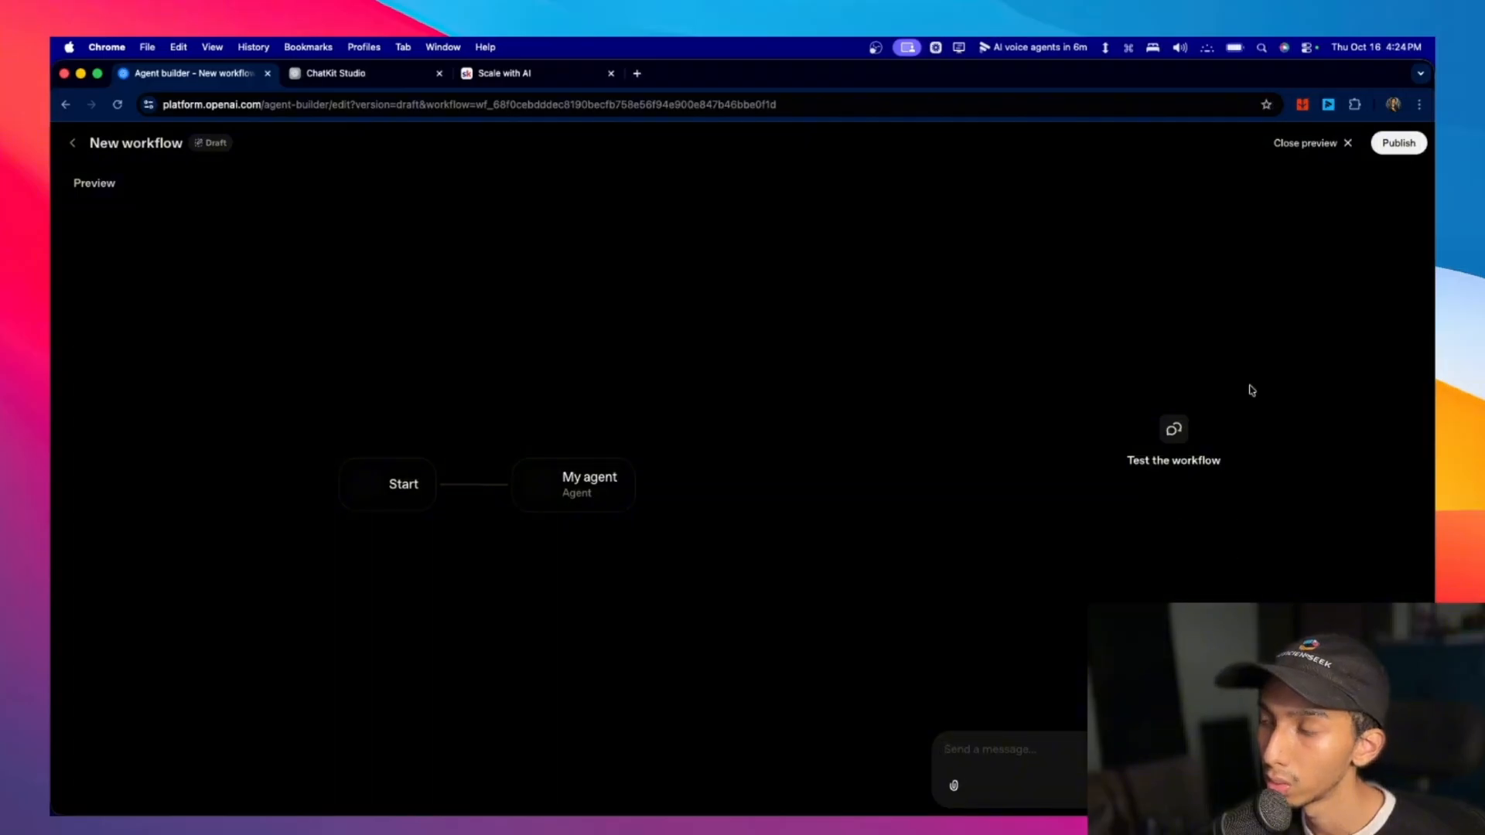
{"action": "left_click", "coordinate": [1332, 144]}
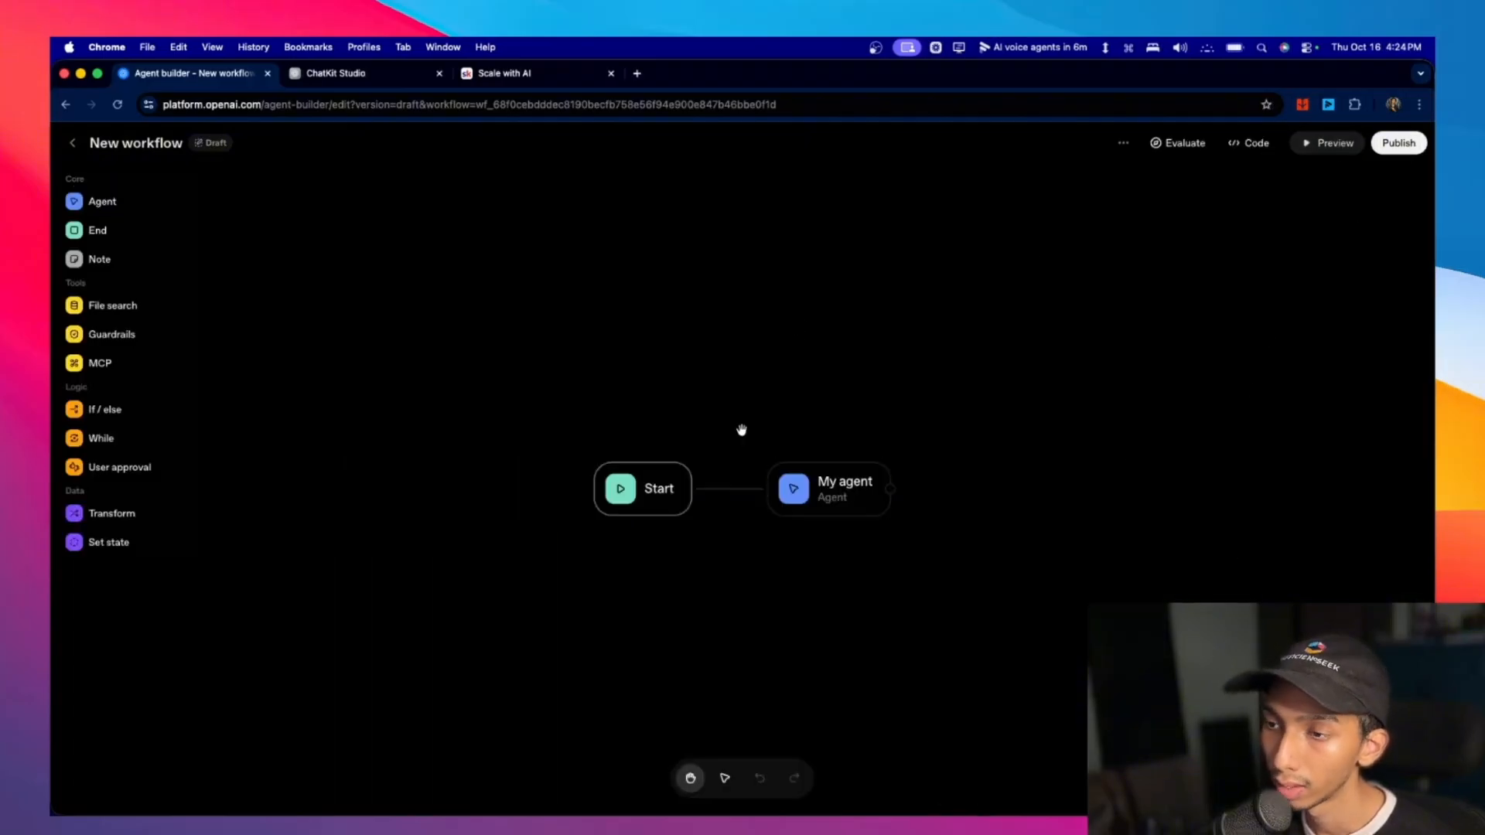
Move the Start and My agent nodes higher on the canvas, keeping them in line.
{"action": "left_click_drag", "start_coordinate": [657, 490], "coordinate": [657, 437]}
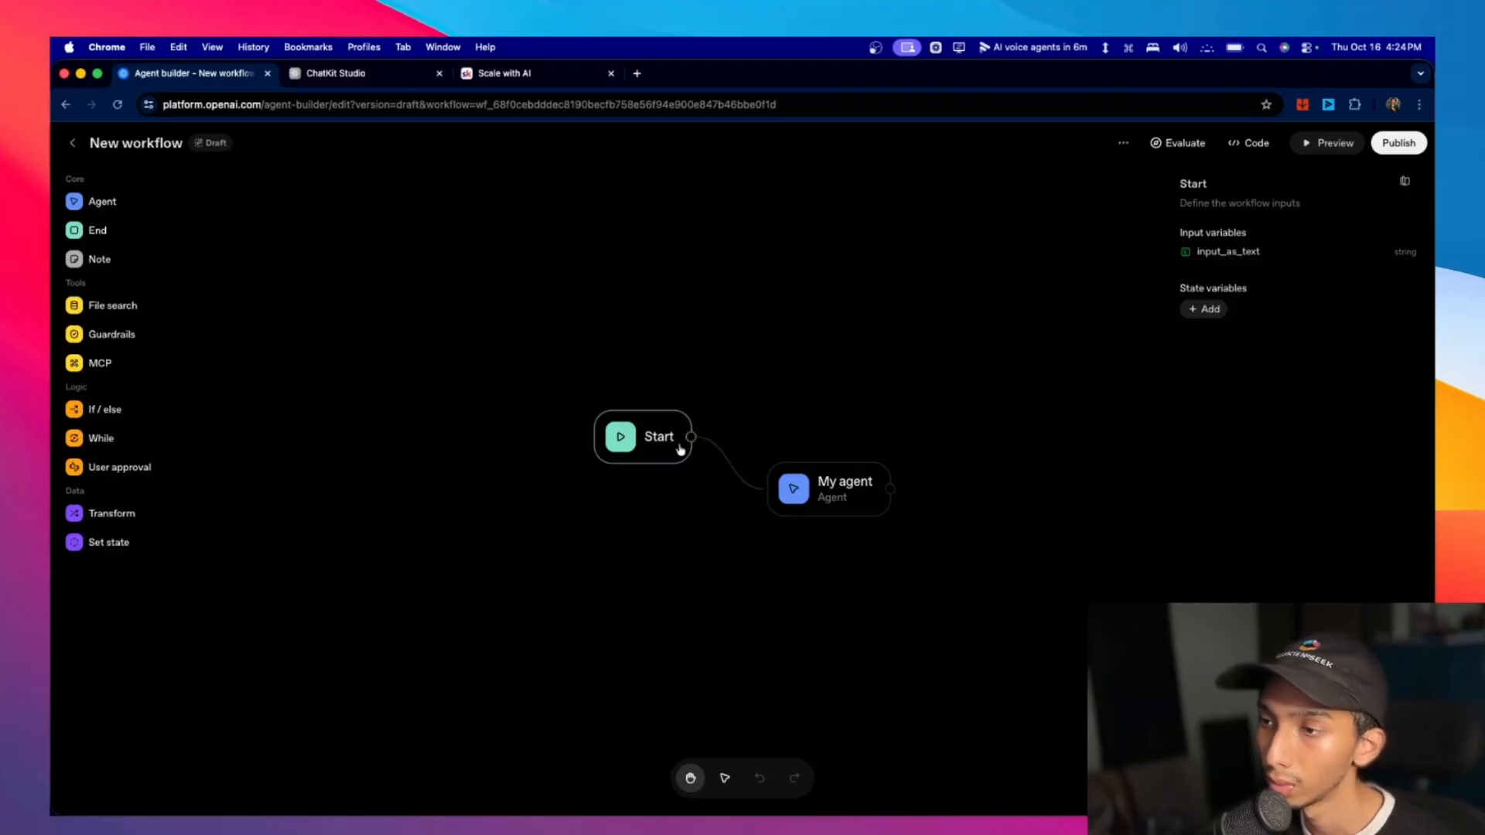
{"action": "left_click_drag", "start_coordinate": [833, 498], "coordinate": [817, 447]}
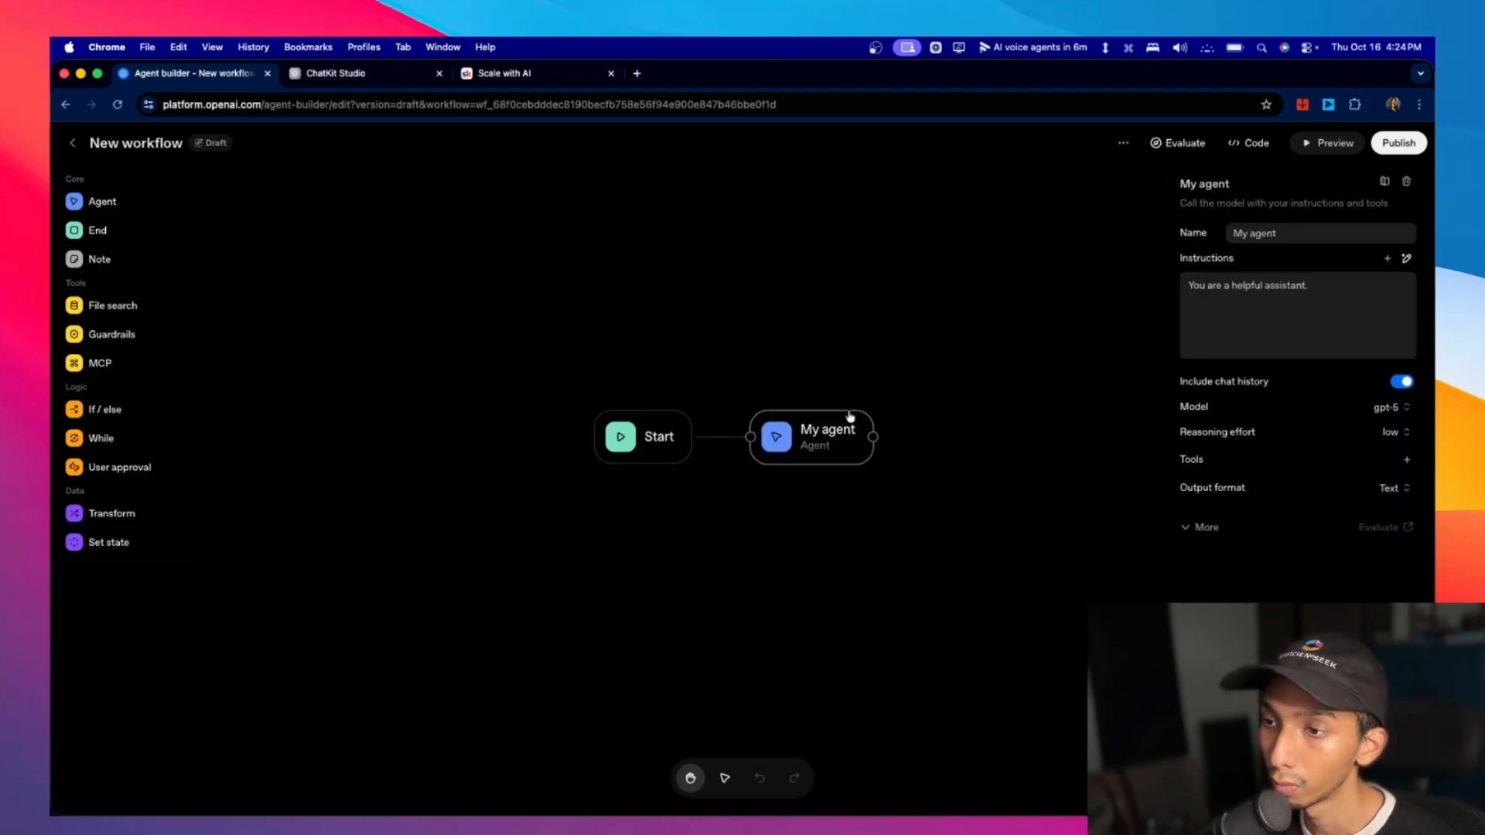
{"action": "left_click", "coordinate": [976, 397]}
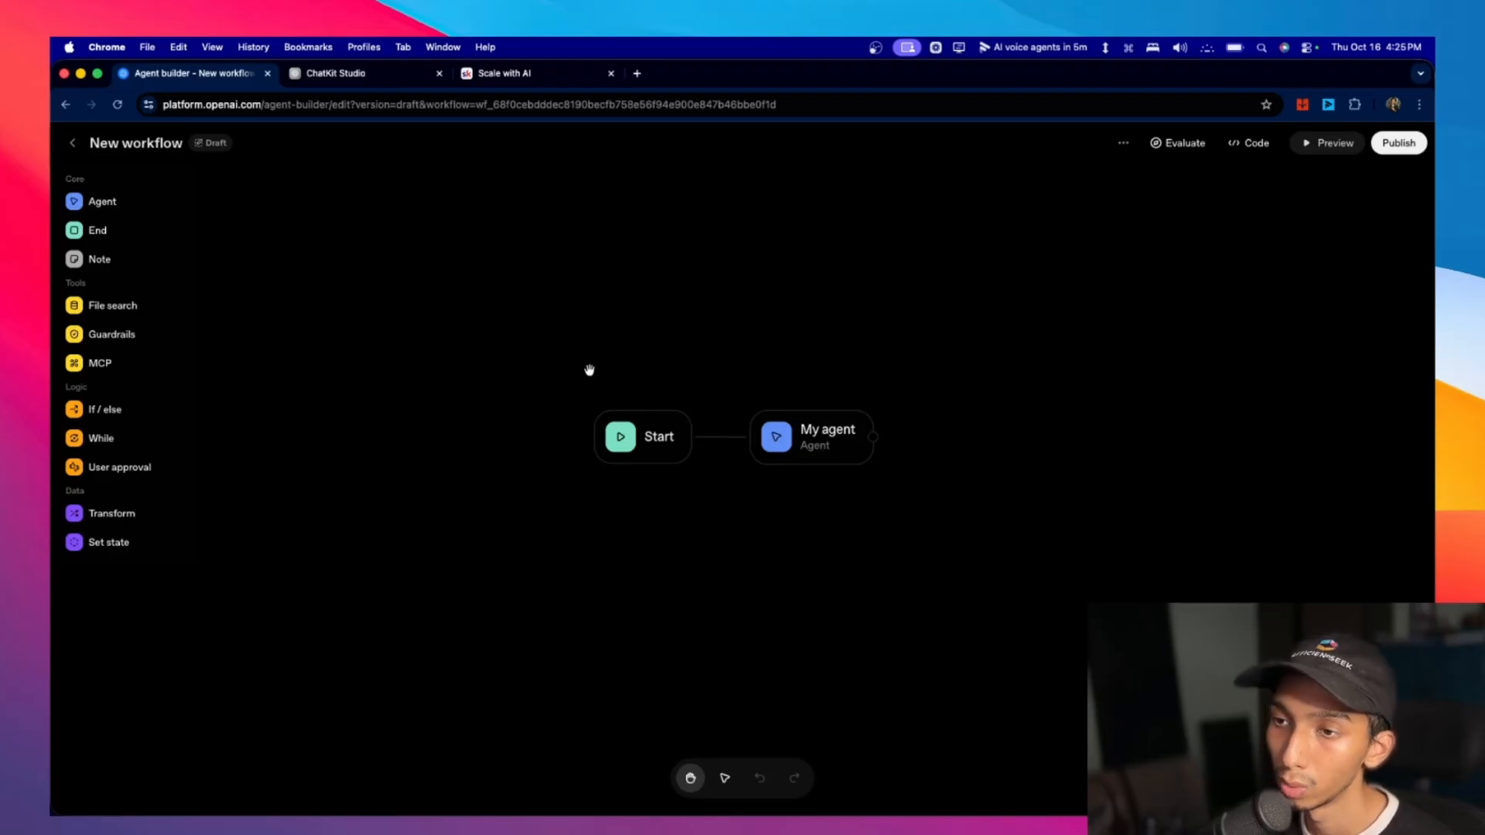
{"action": "left_click_drag", "start_coordinate": [590, 371], "coordinate": [607, 369]}
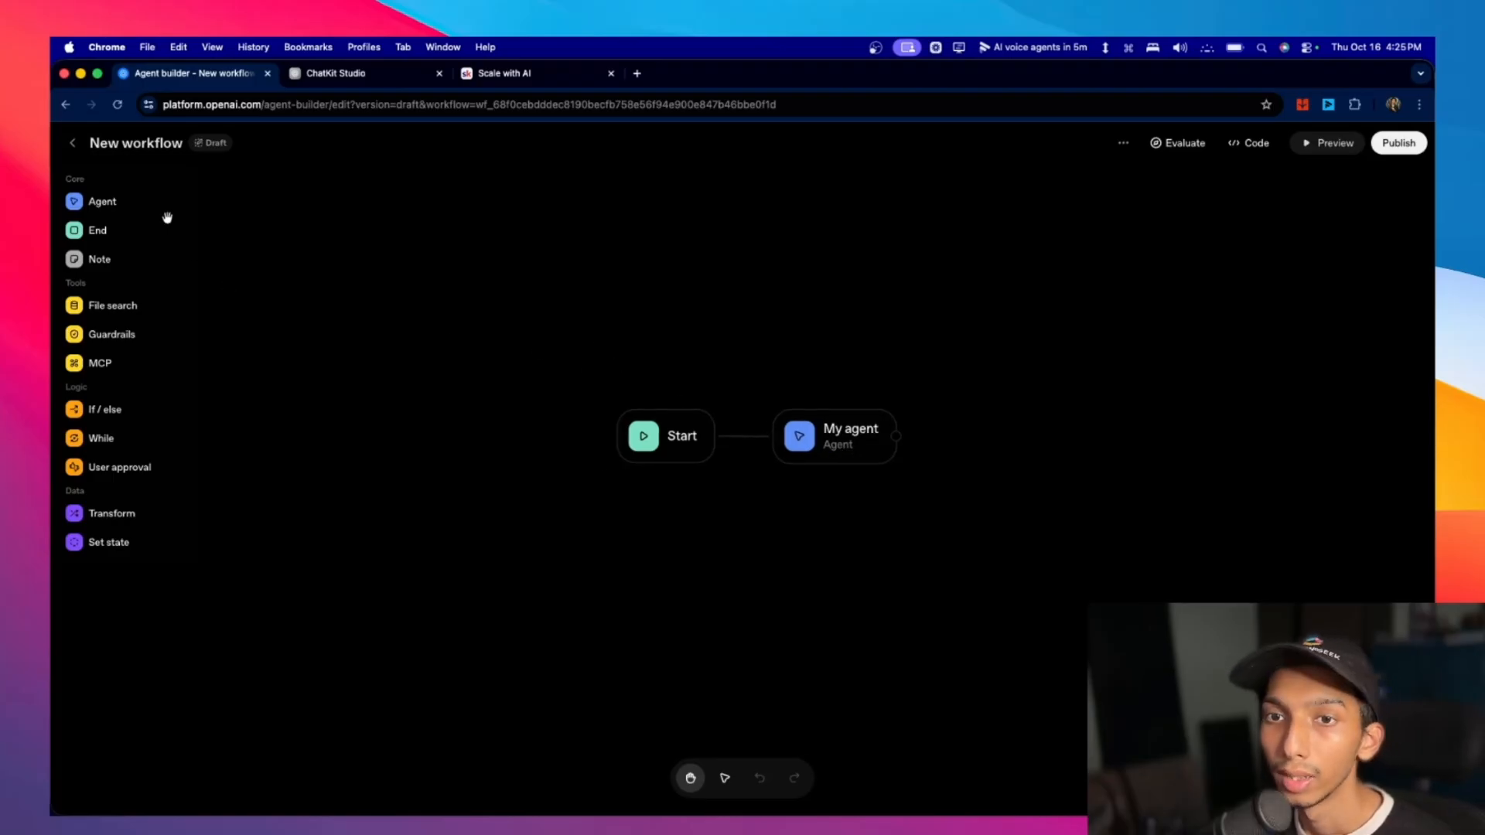
Add an Assistant message to My agent's instructions containing the workflow variable input_as_text.
{"action": "left_click", "coordinate": [790, 436]}
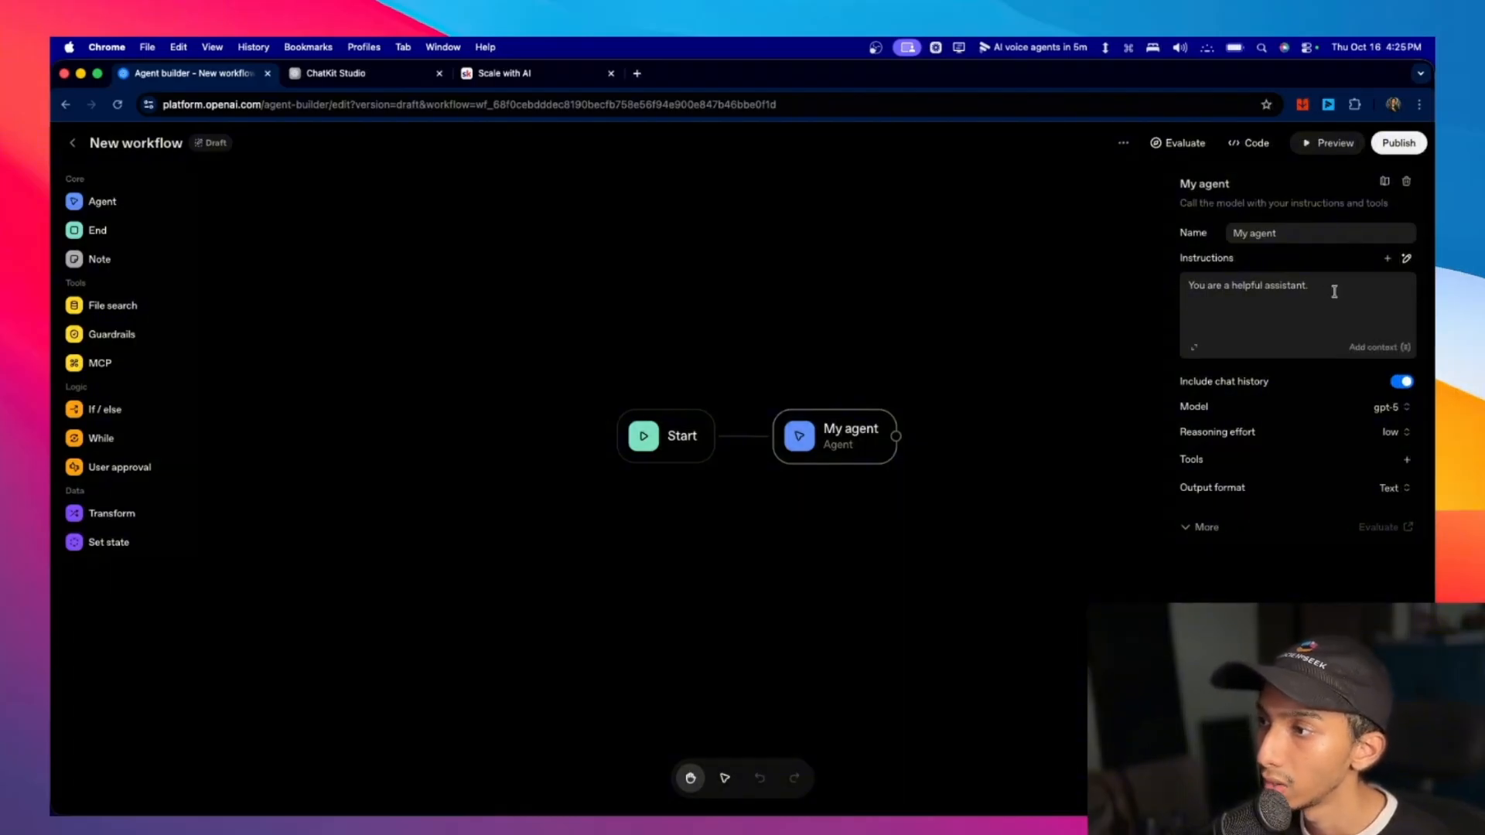
{"action": "left_click_drag", "start_coordinate": [1338, 286], "coordinate": [1187, 284]}
{"action": "left_click", "coordinate": [1211, 237]}
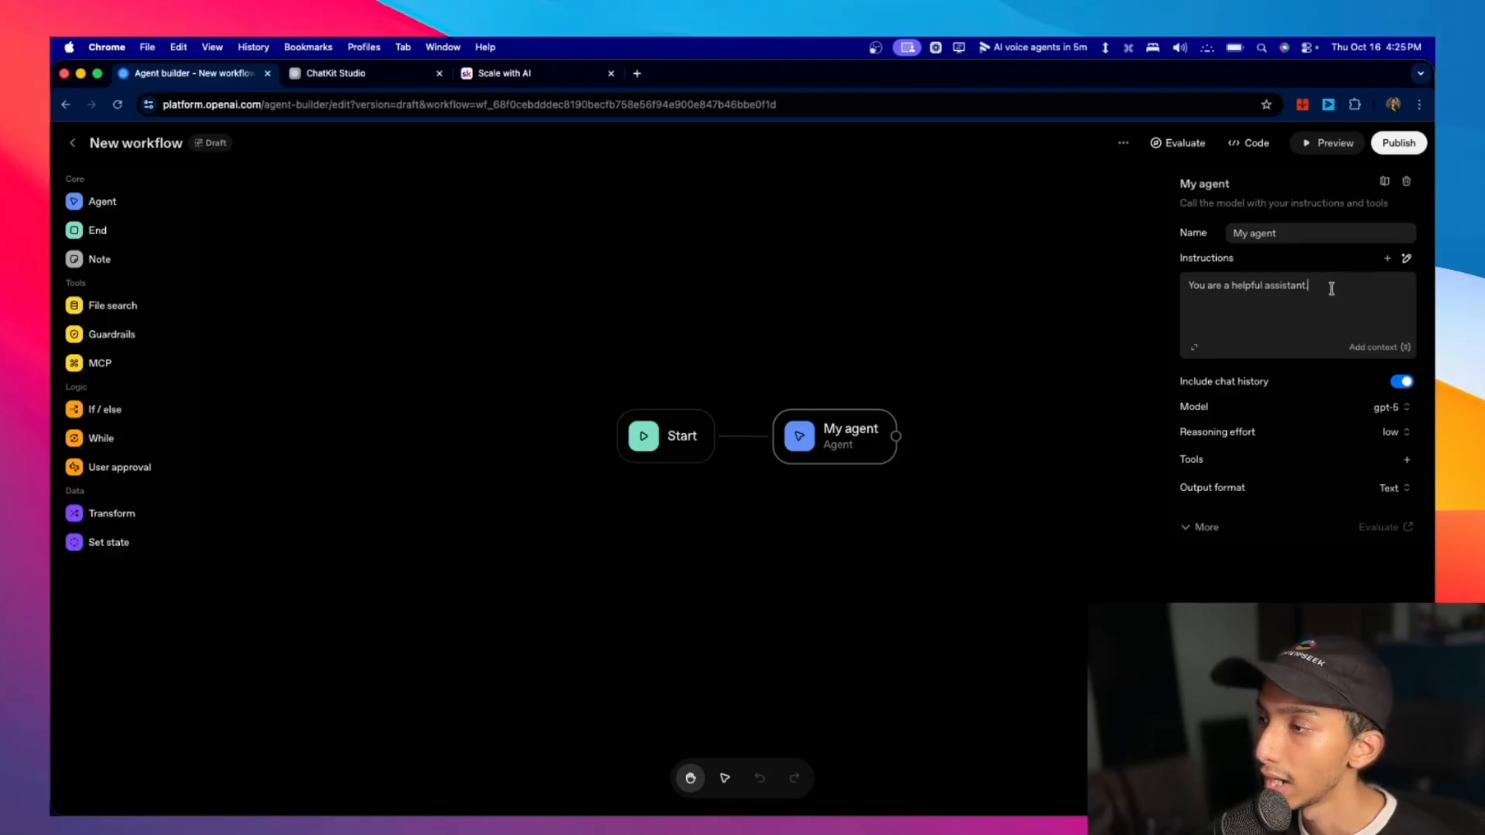
{"action": "left_click", "coordinate": [1386, 258]}
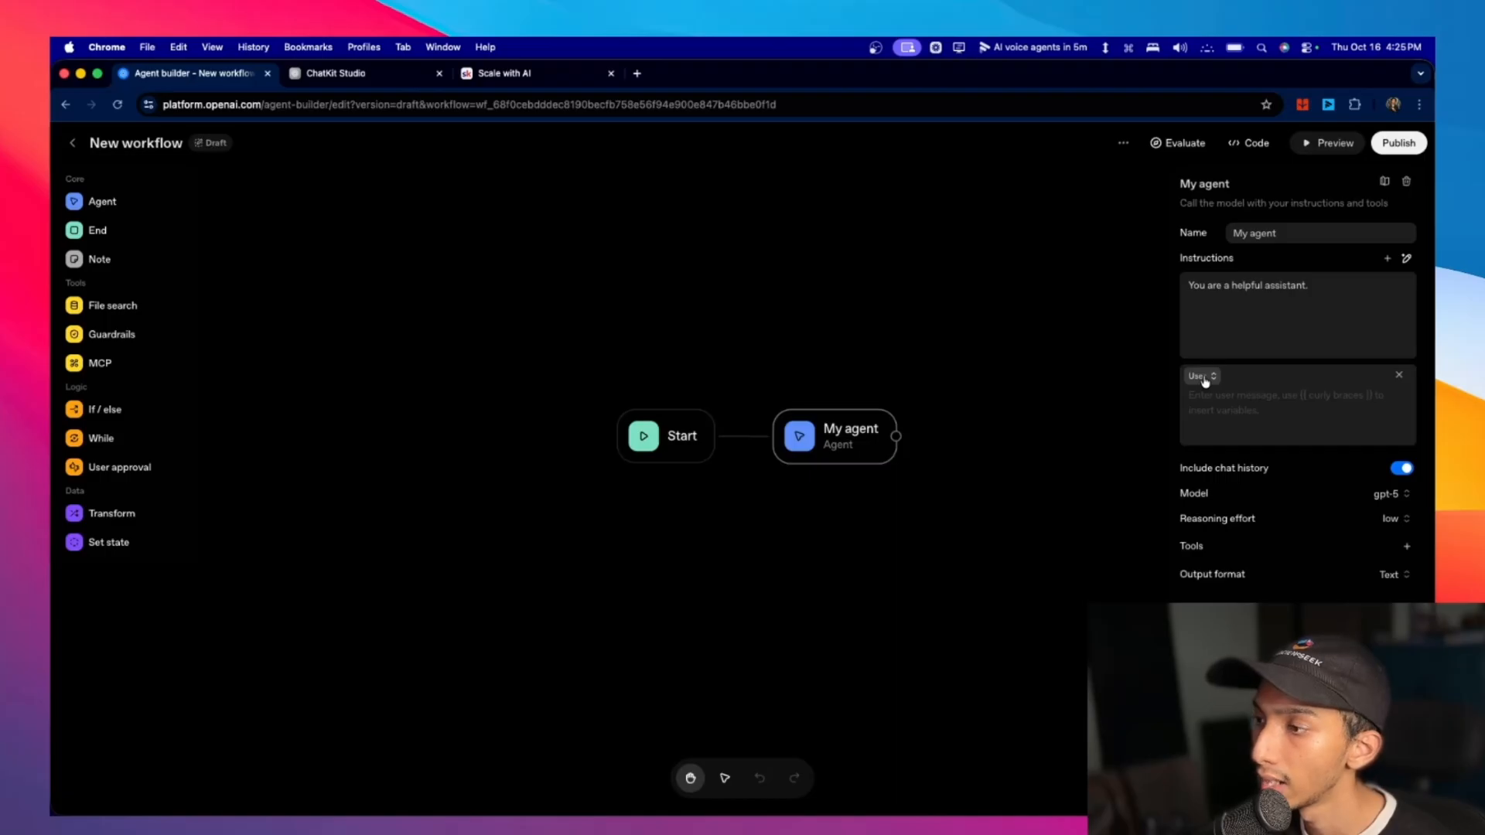
{"action": "left_click", "coordinate": [1204, 379]}
{"action": "left_click", "coordinate": [1300, 401]}
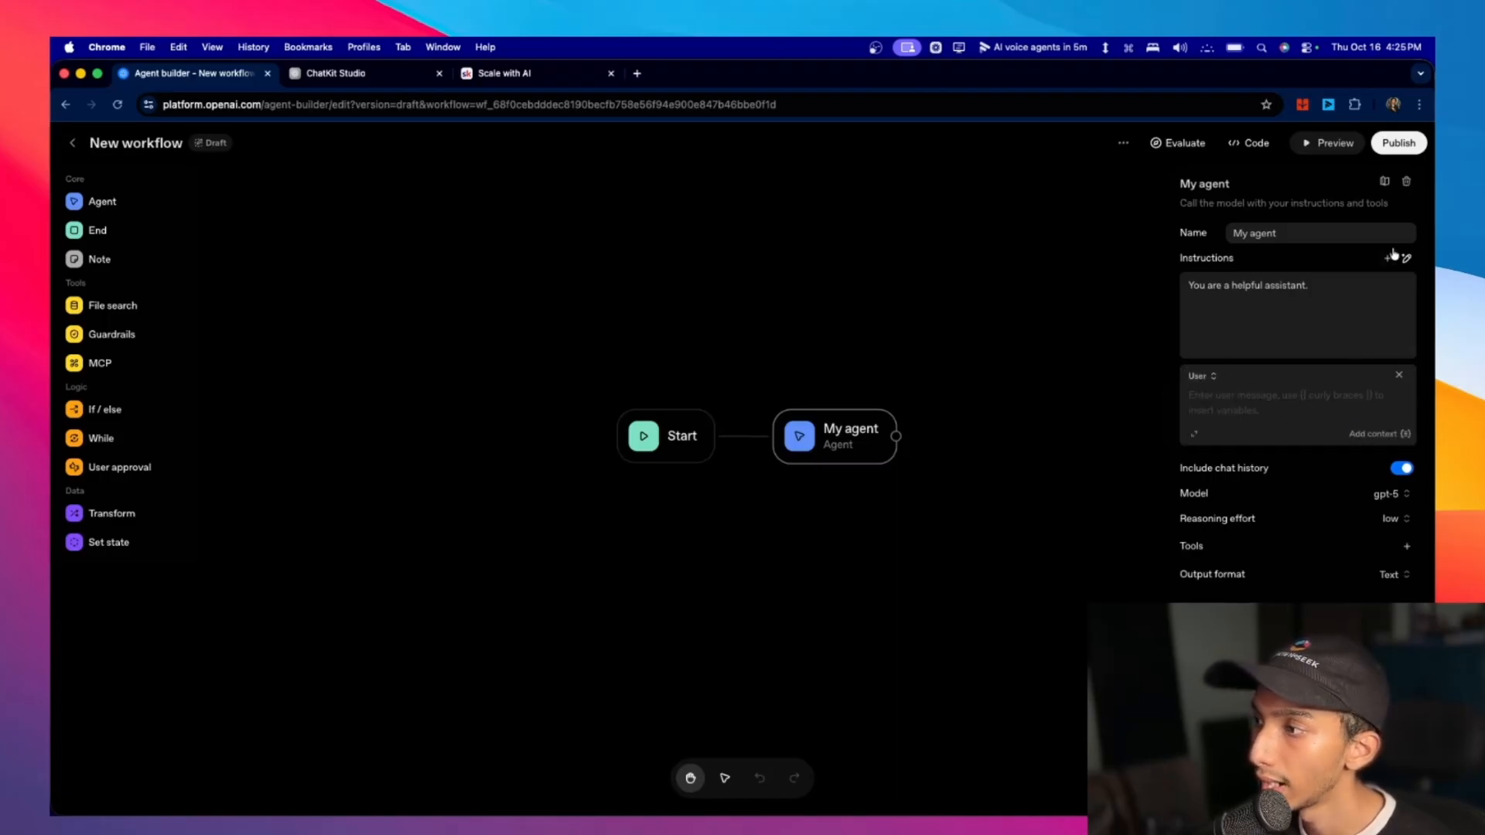
{"action": "left_click", "coordinate": [1214, 378]}
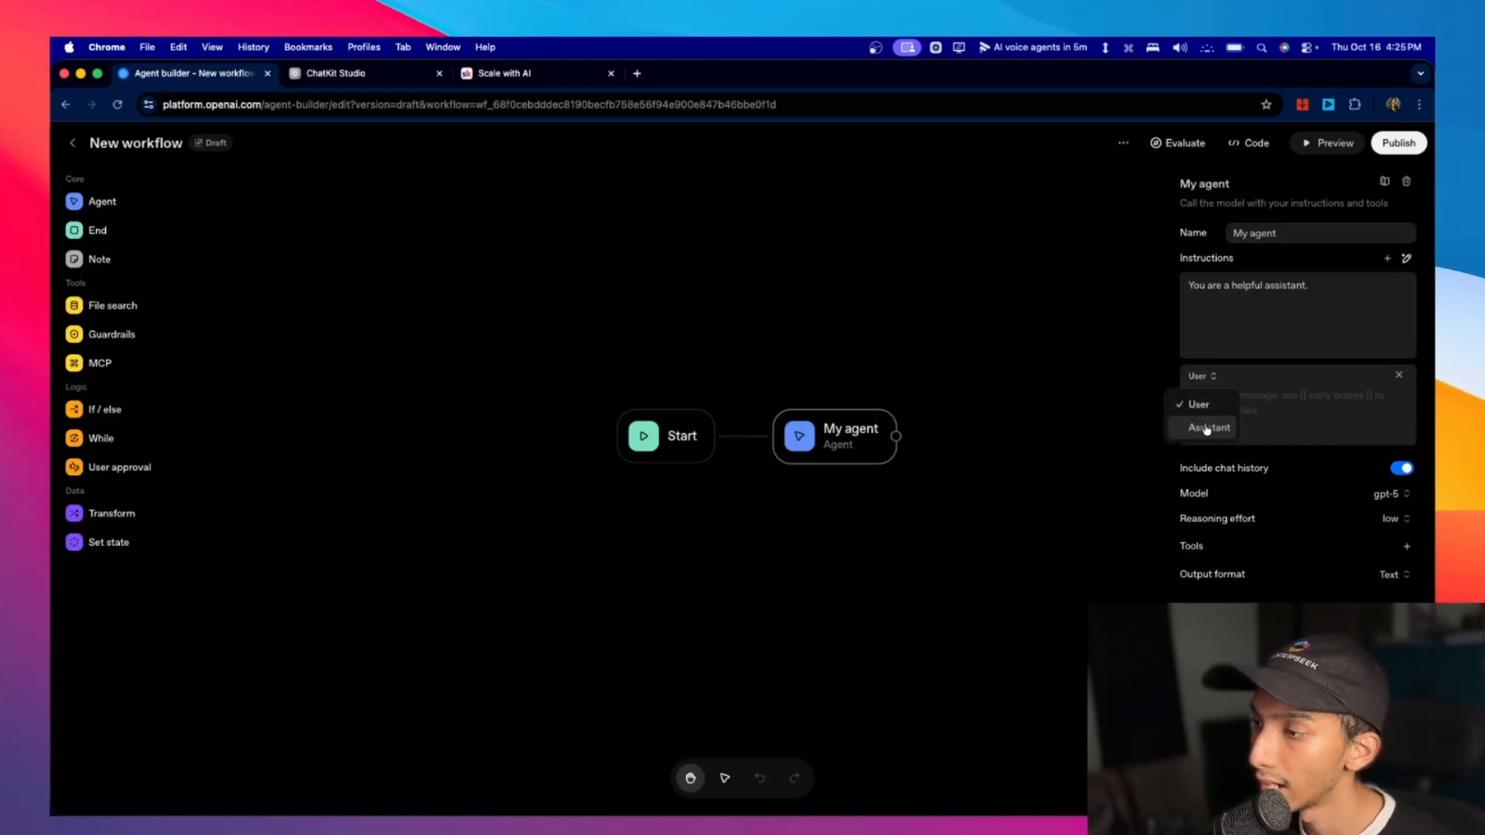
{"action": "left_click", "coordinate": [1210, 423]}
{"action": "mouse_move", "coordinate": [1290, 401]}
{"action": "left_click", "coordinate": [1353, 436]}
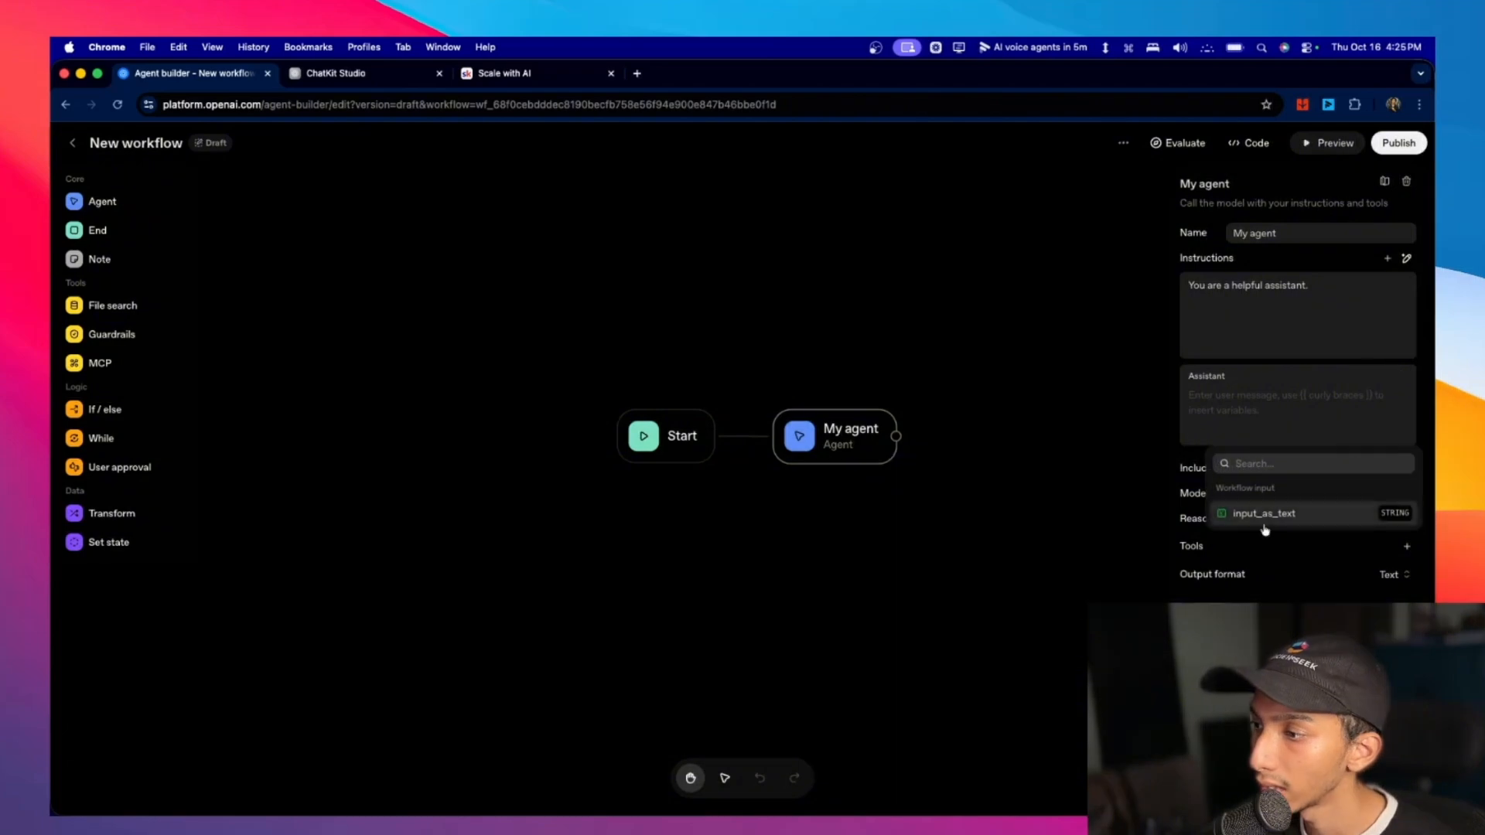
{"action": "left_click", "coordinate": [1268, 514]}
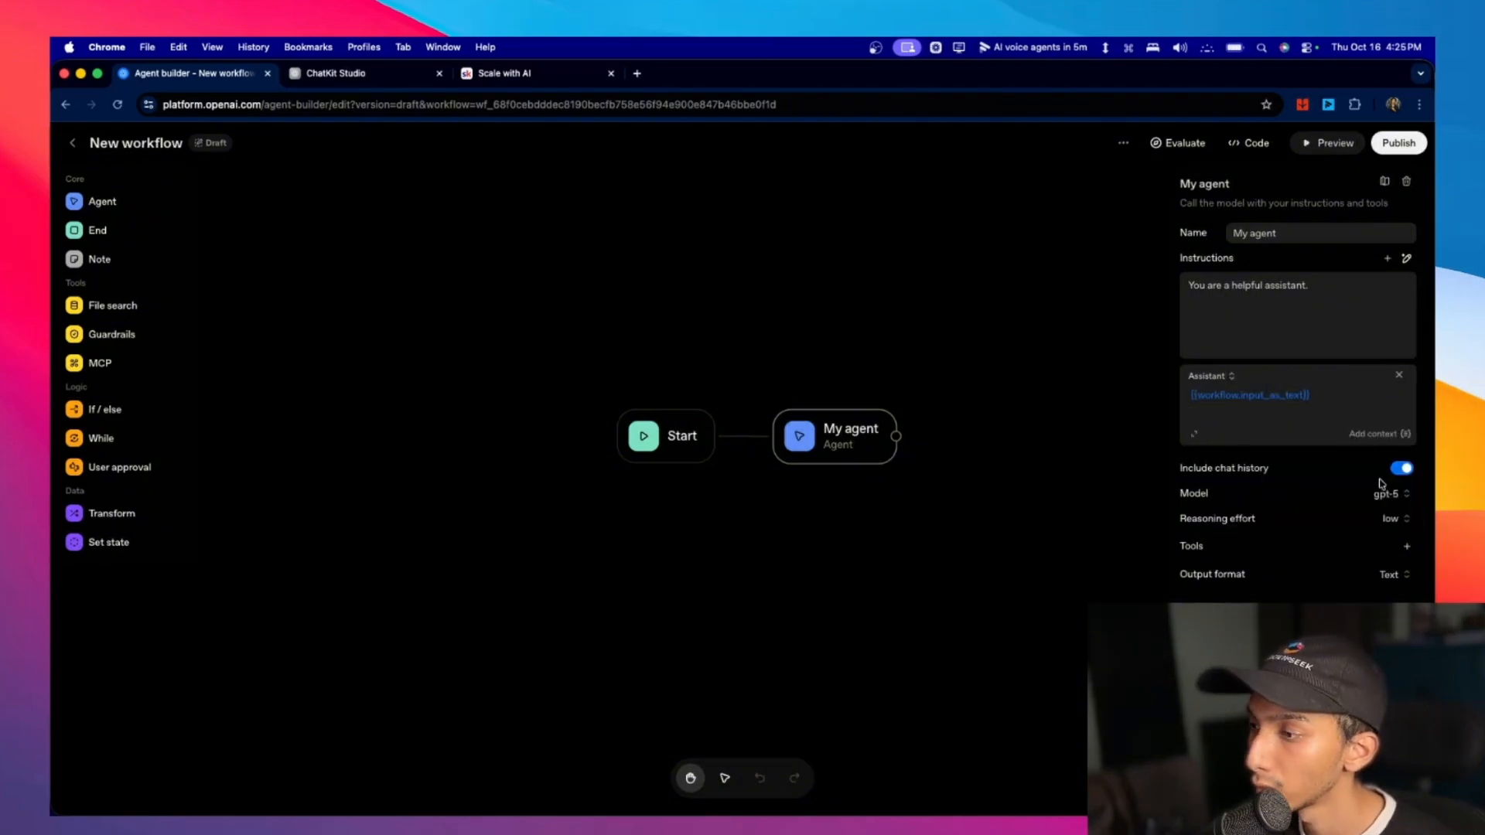
Review the available models and reasoning effort options for My agent.
{"action": "mouse_move", "coordinate": [1257, 474]}
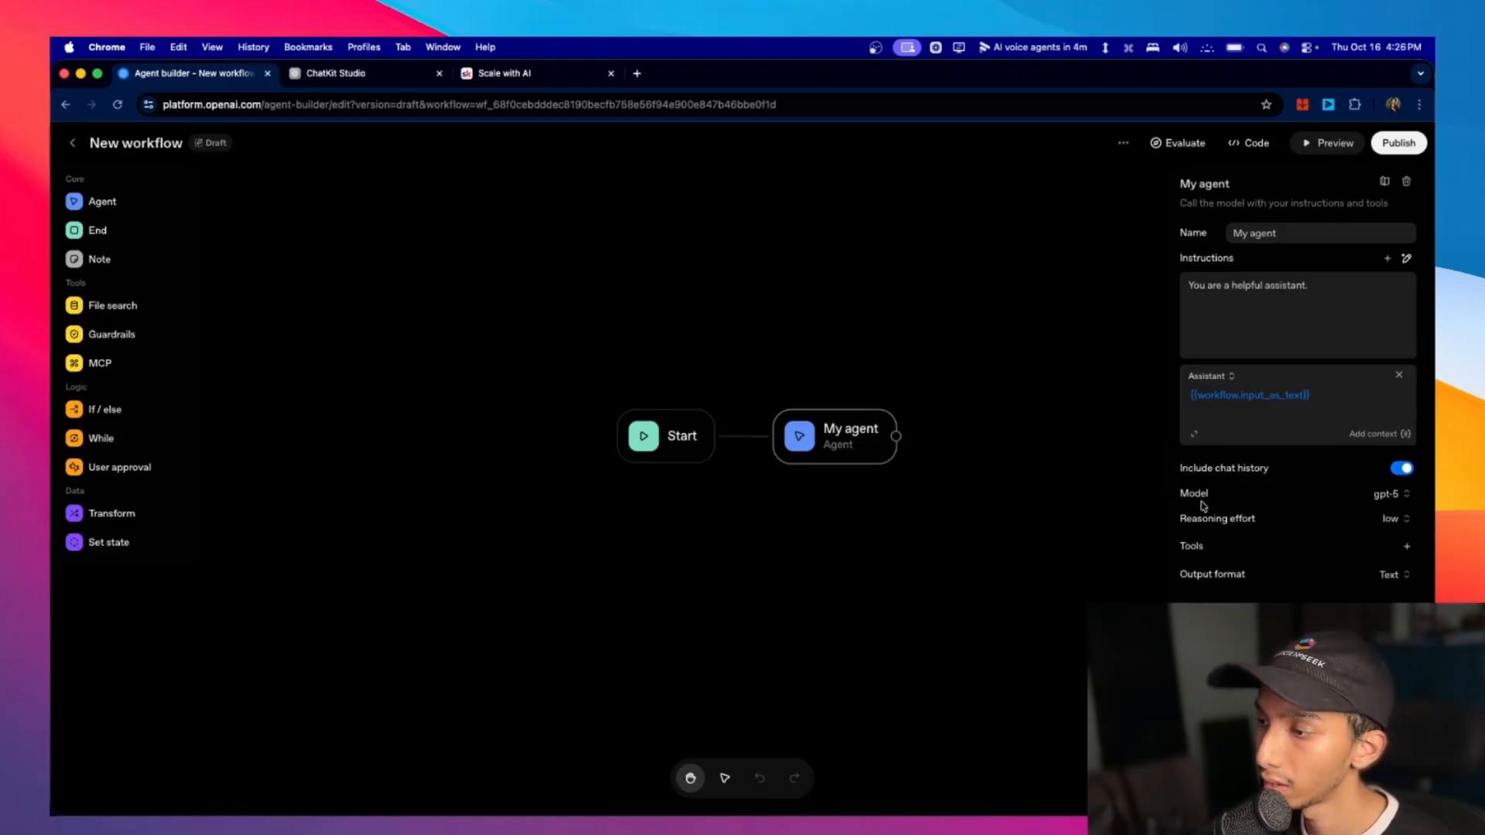
{"action": "left_click", "coordinate": [1384, 496]}
{"action": "scroll", "coordinate": [1383, 336], "scroll_direction": "down", "scroll_amount": 5}
{"action": "scroll", "coordinate": [1382, 337], "scroll_direction": "down", "scroll_amount": 10}
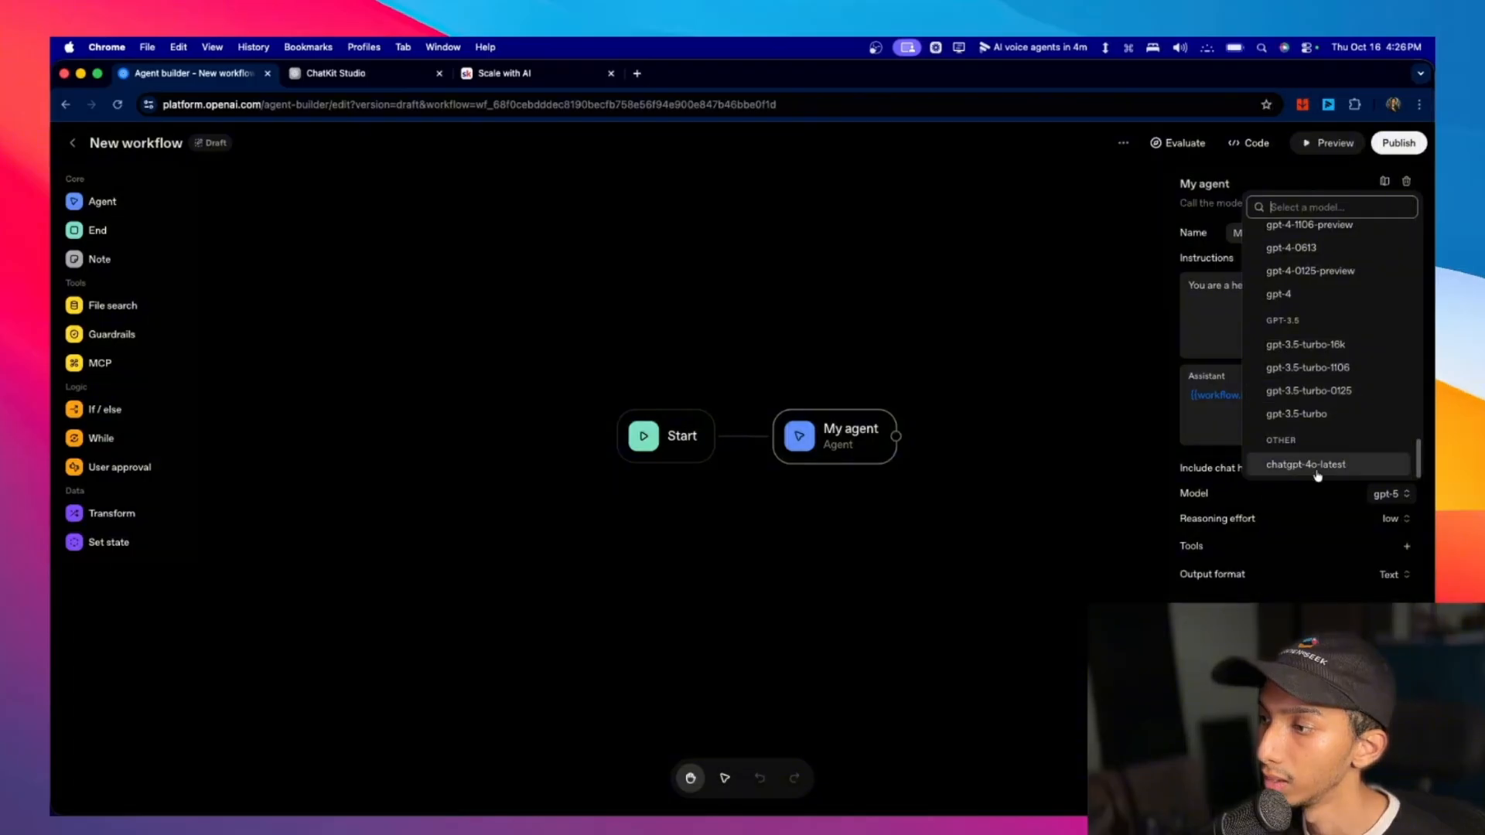
{"action": "left_click", "coordinate": [1385, 493]}
{"action": "left_click", "coordinate": [1390, 520]}
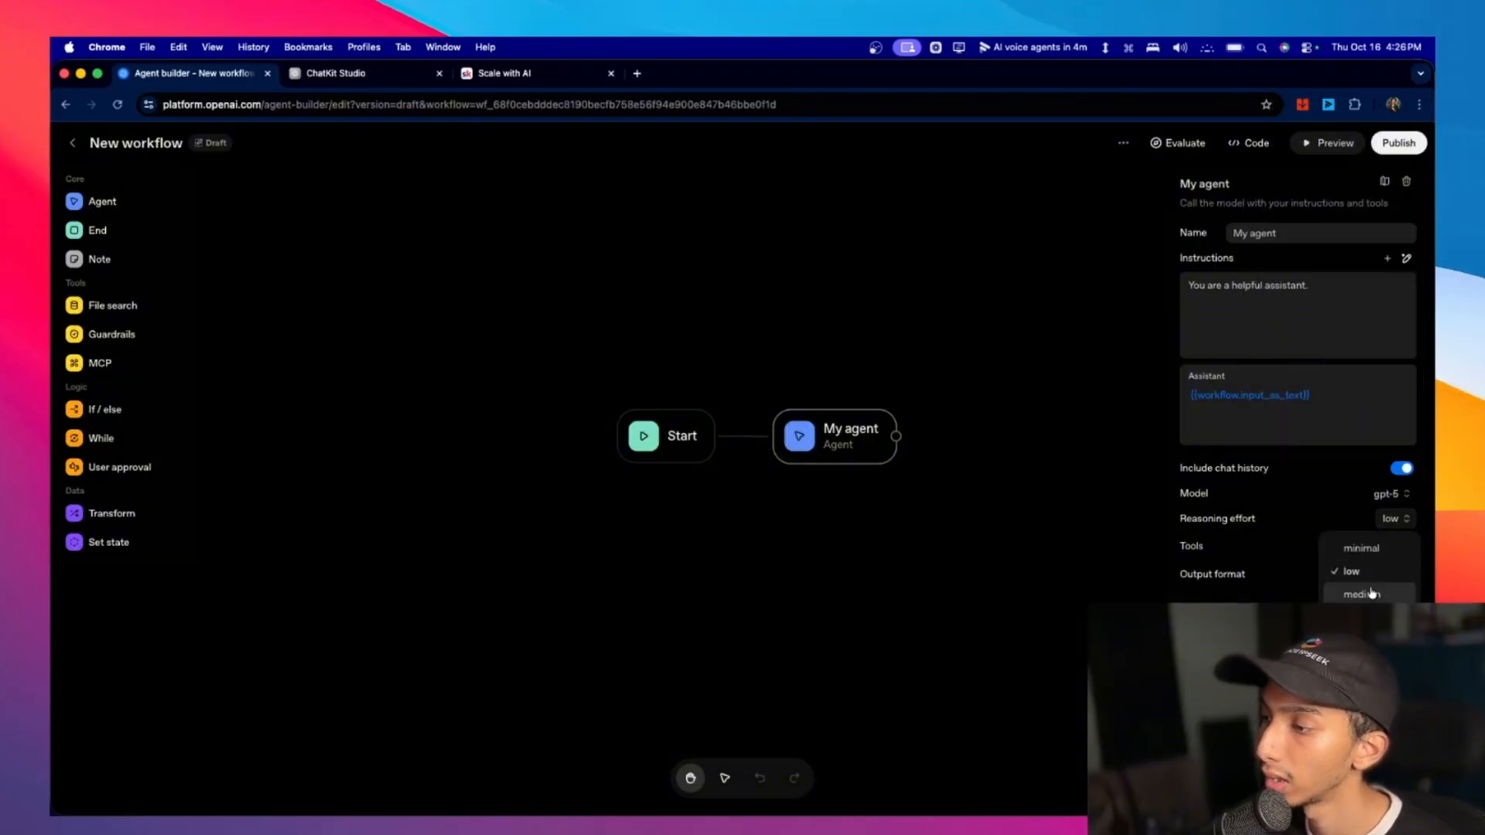
{"action": "left_click", "coordinate": [1234, 552]}
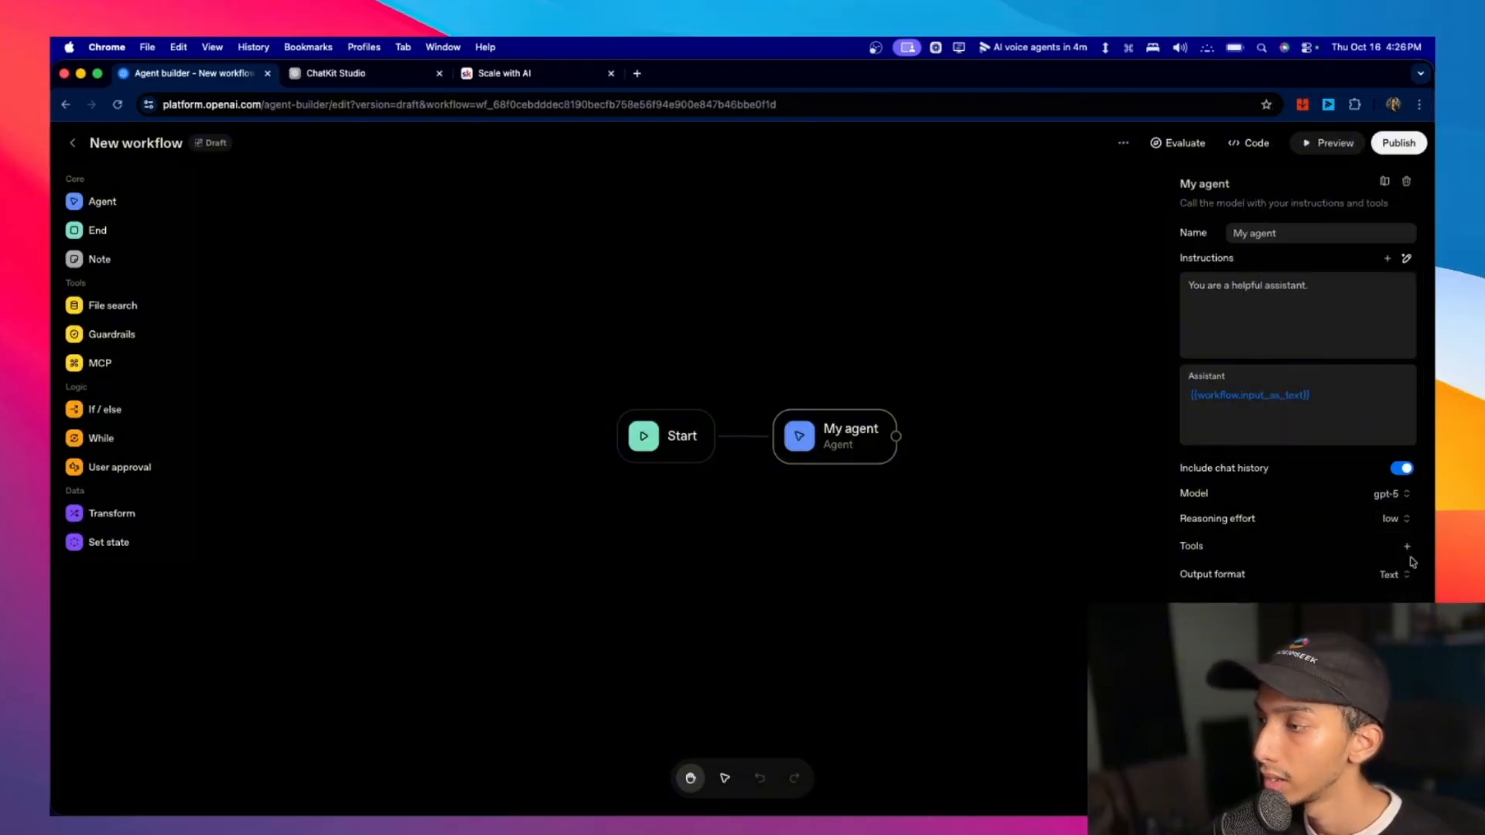
Examine the ChatKit client tool's function definition form and its definition generator, and cancel the form.
{"action": "left_click", "coordinate": [1402, 548]}
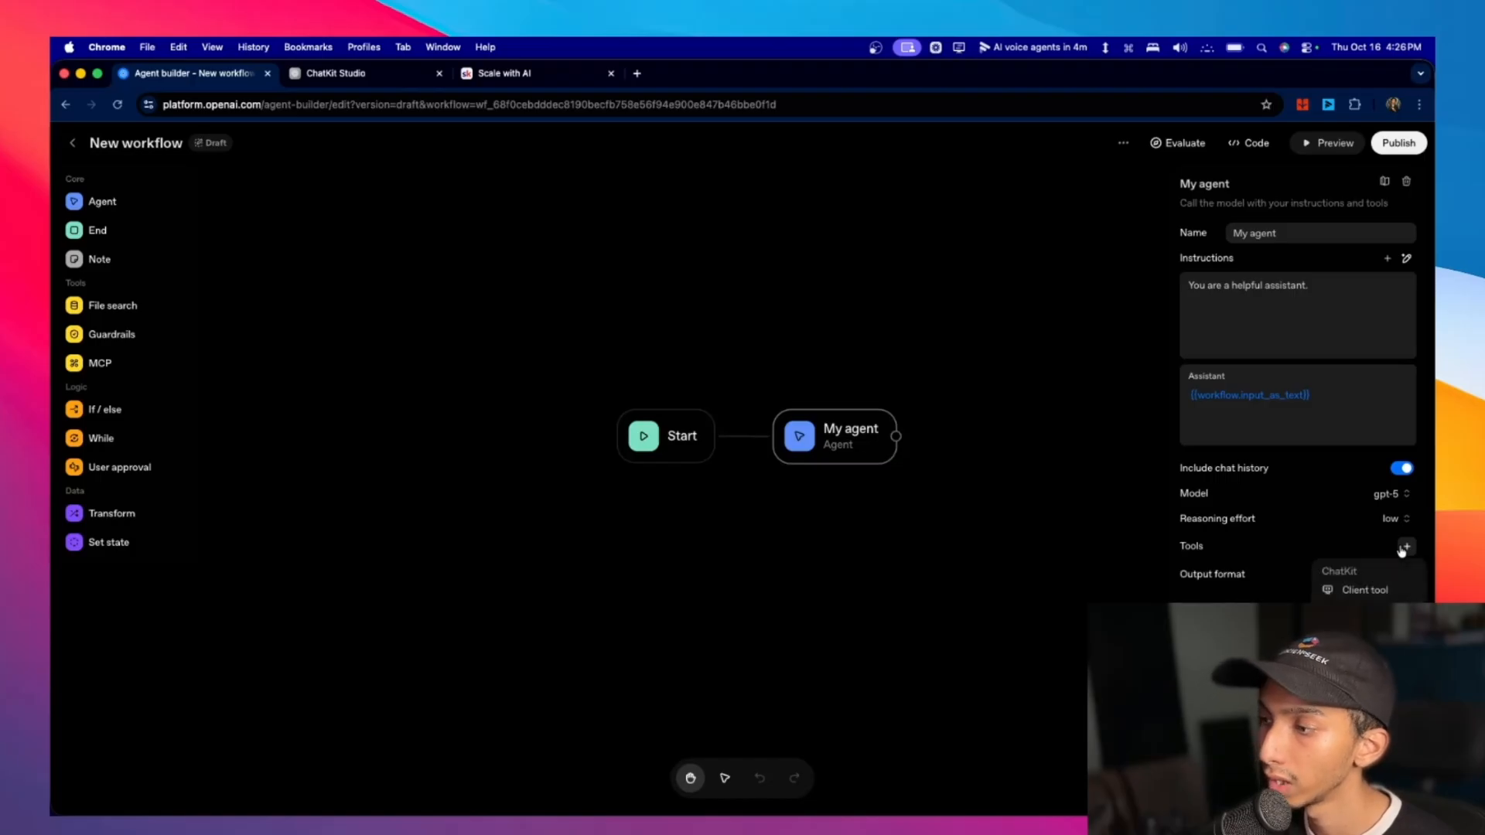
{"action": "left_click", "coordinate": [1365, 592]}
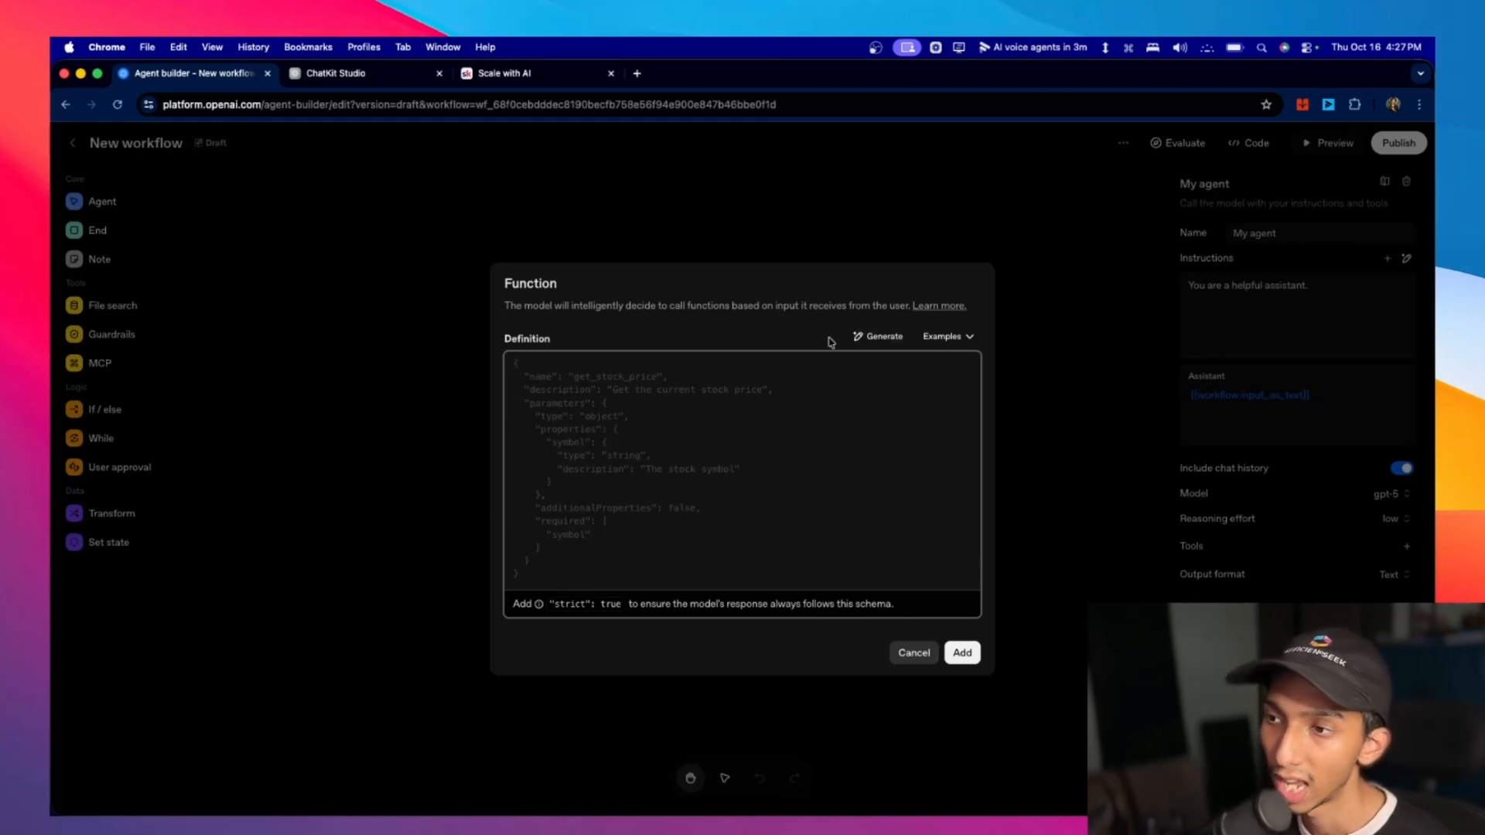
{"action": "left_click", "coordinate": [878, 336]}
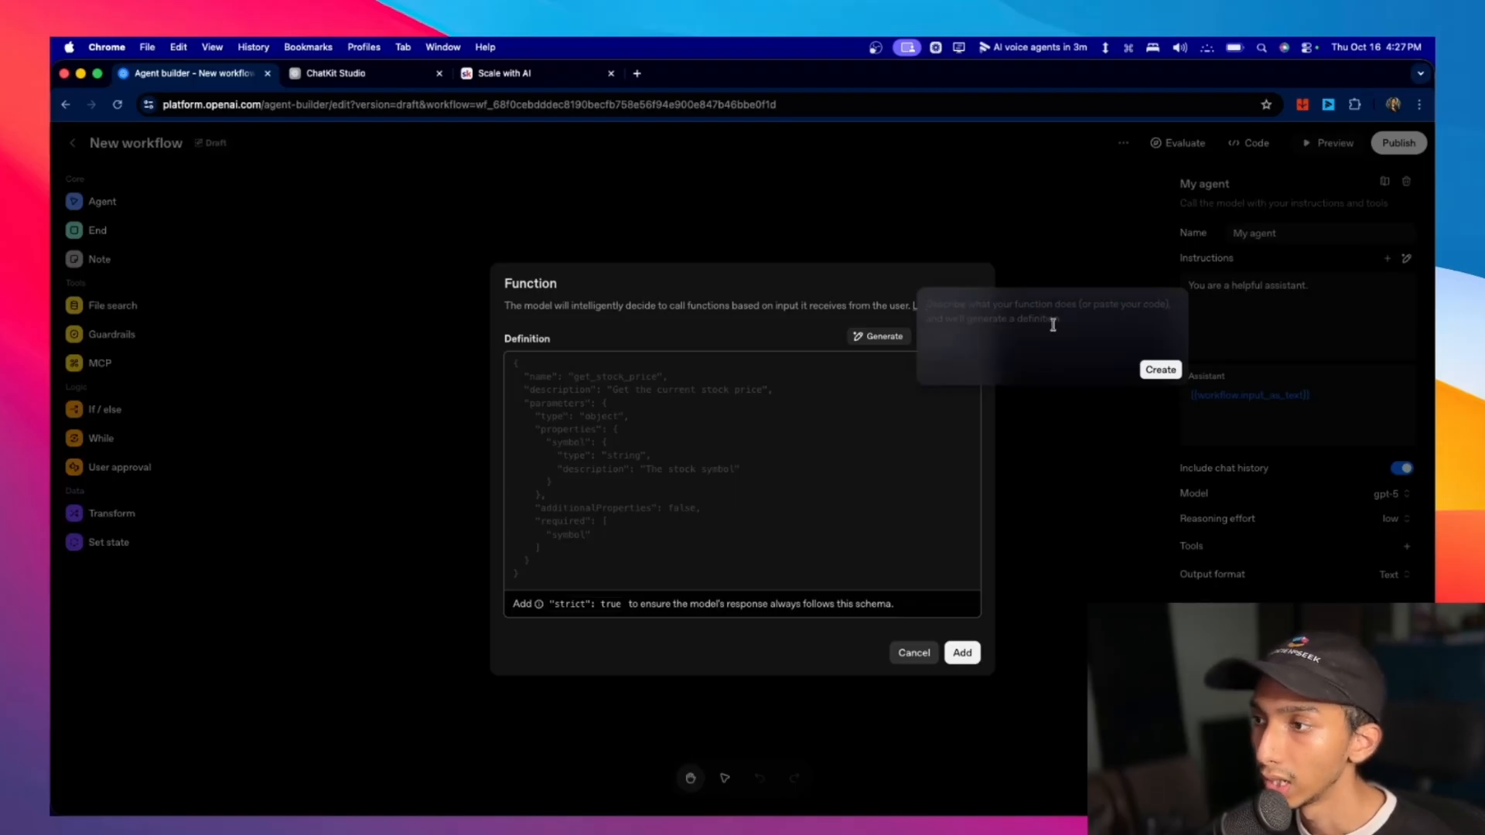
{"action": "left_click", "coordinate": [906, 446]}
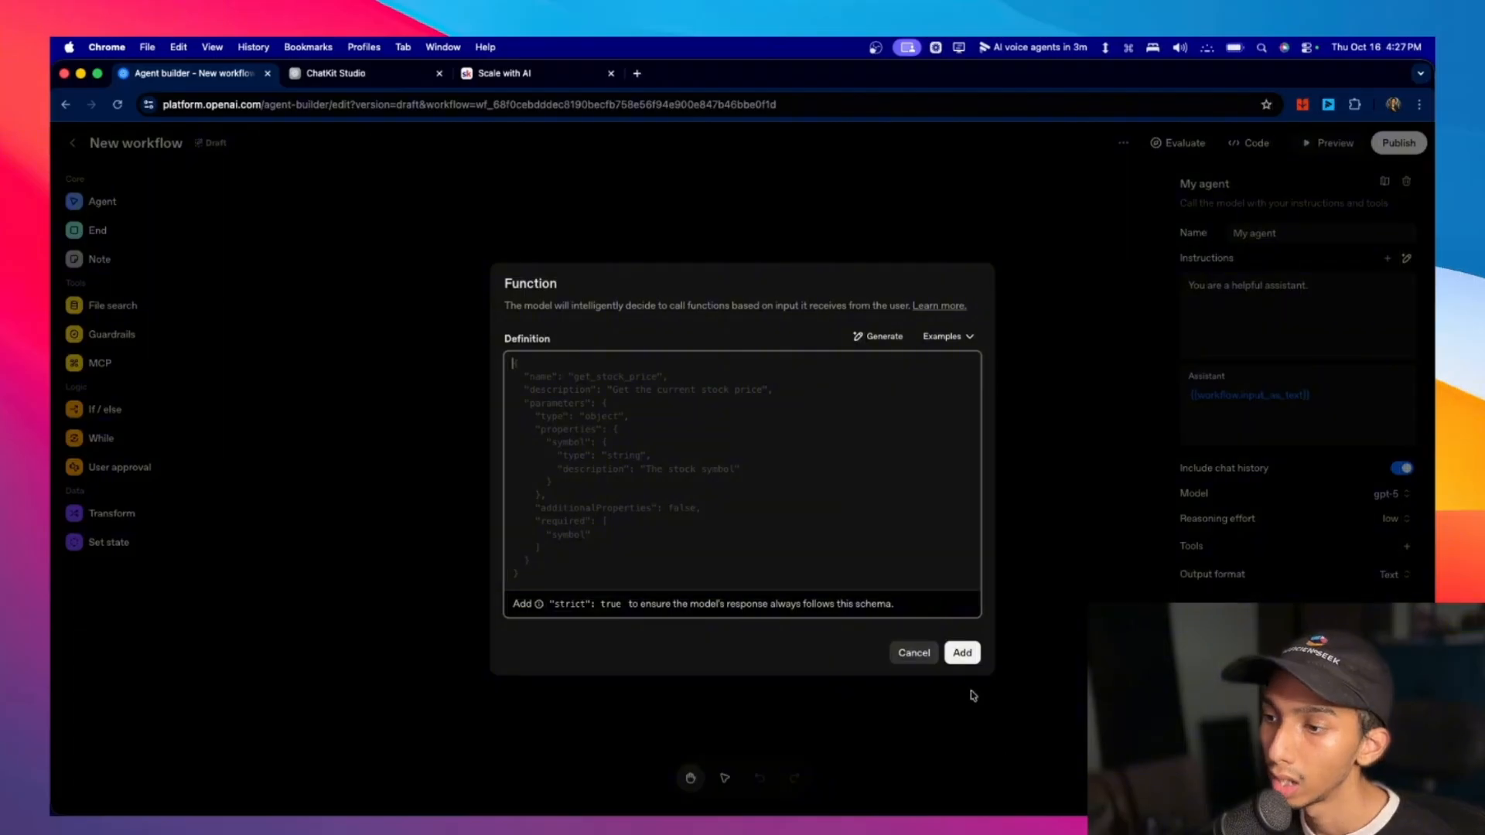
{"action": "left_click", "coordinate": [914, 654]}
Browse the MCP servers available as tools for My agent and review the Gmail connector's capabilities.
{"action": "left_click", "coordinate": [1406, 546]}
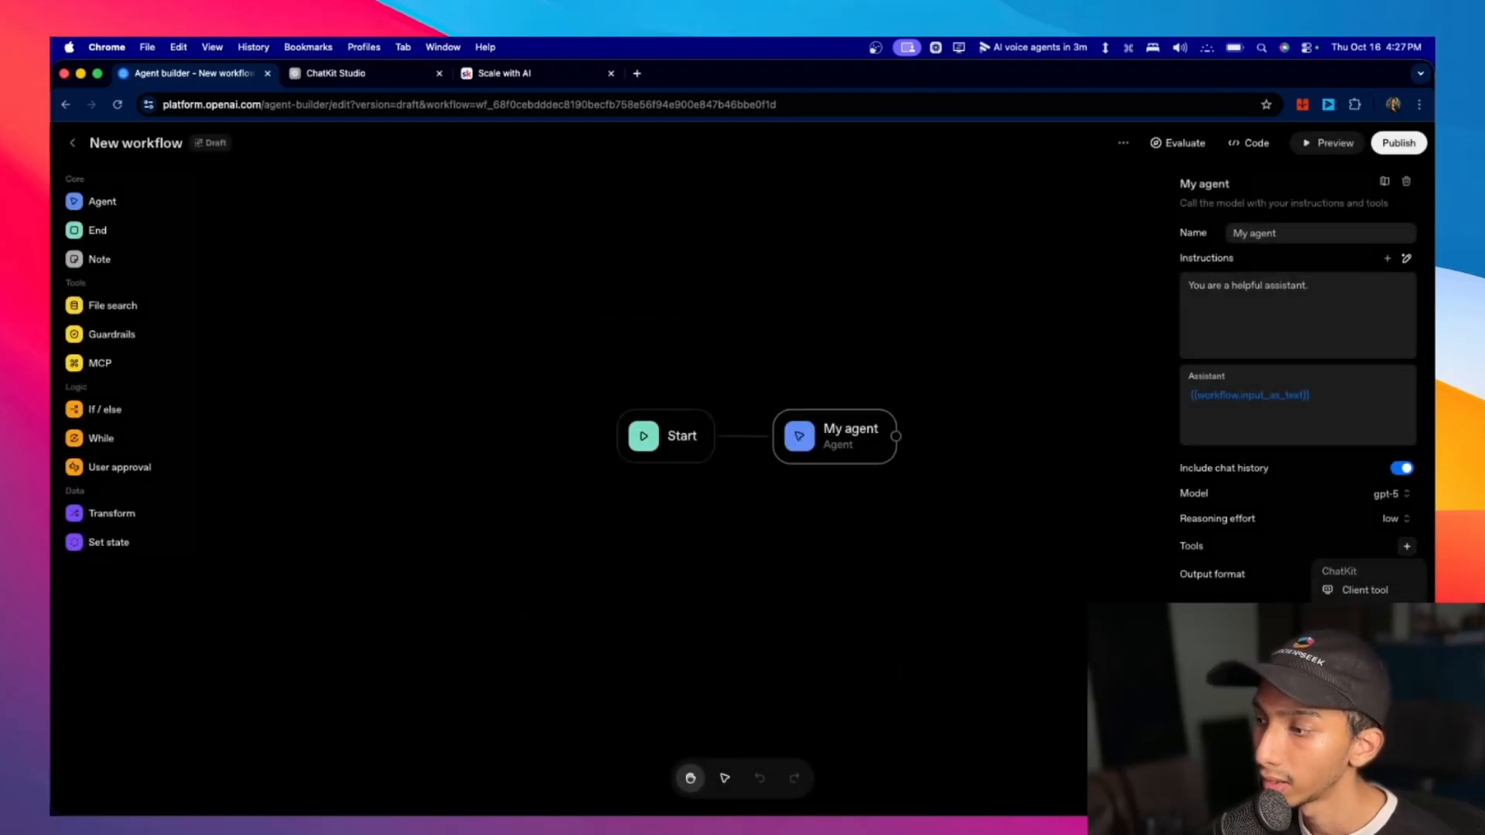
{"action": "left_click", "coordinate": [1361, 626]}
{"action": "scroll", "coordinate": [828, 421], "scroll_direction": "down", "scroll_amount": 5}
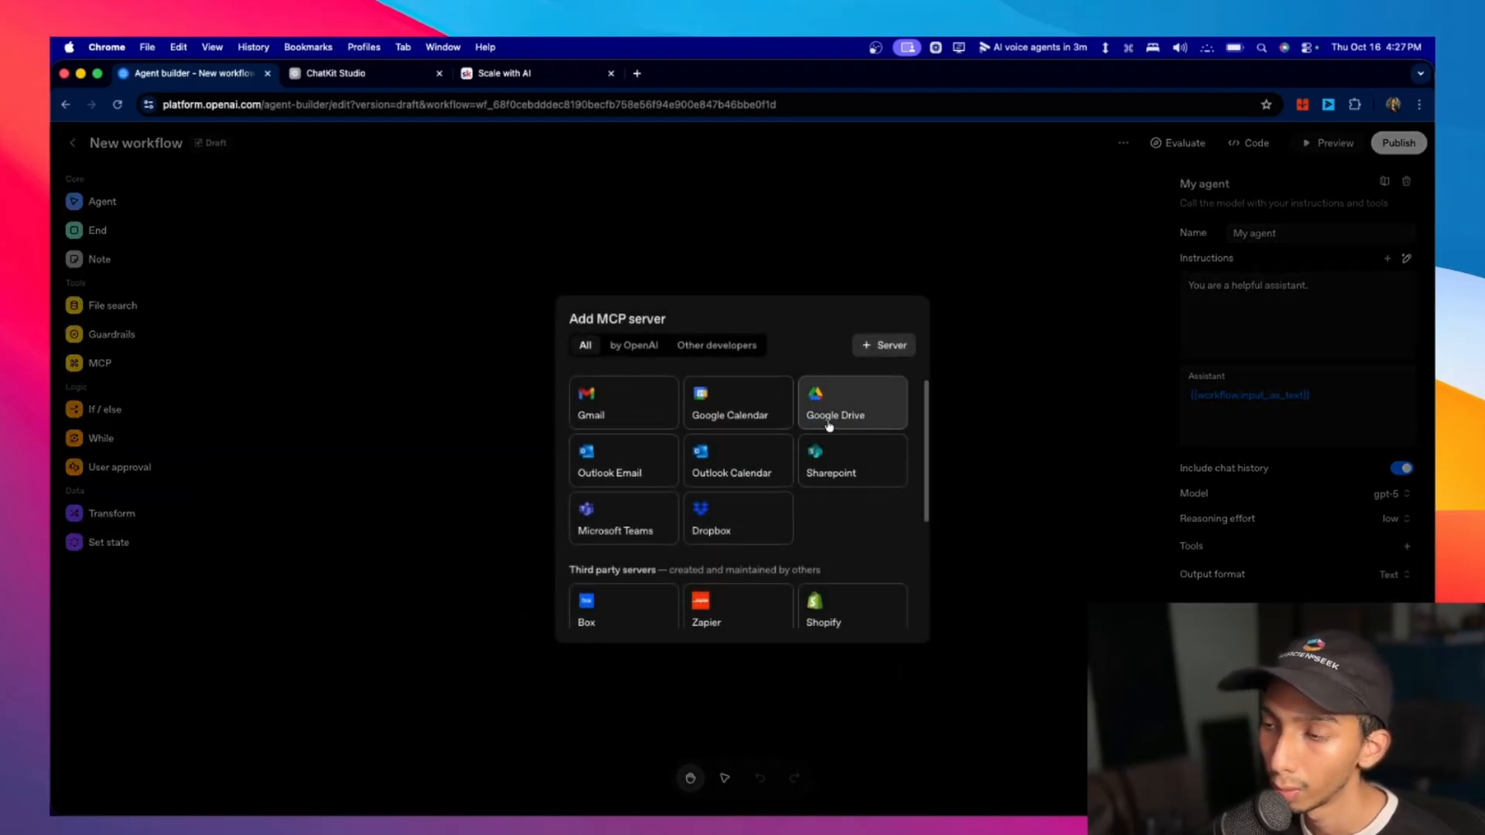
{"action": "scroll", "coordinate": [858, 429], "scroll_direction": "up", "scroll_amount": 5}
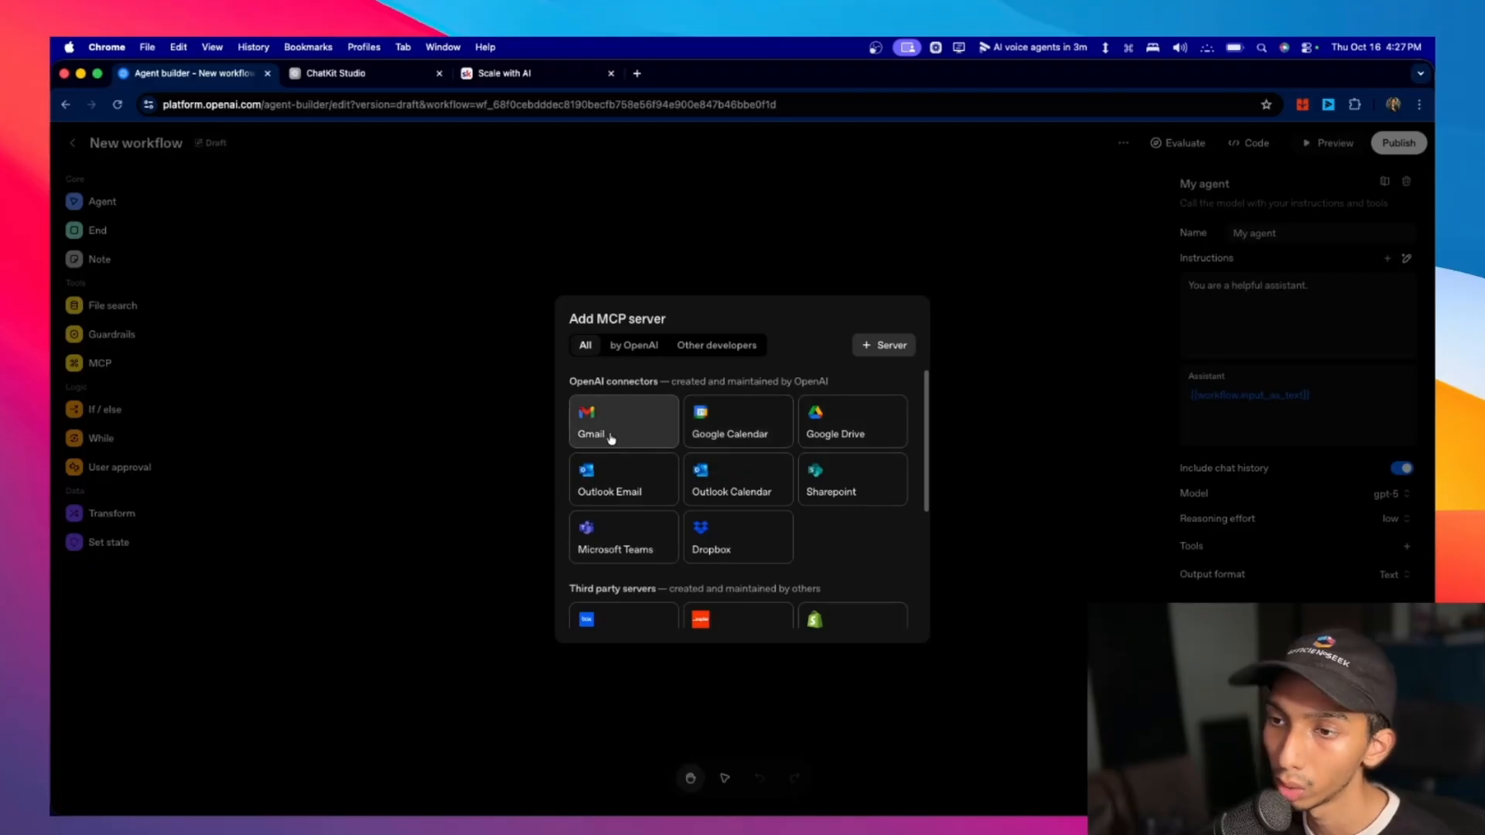
{"action": "left_click", "coordinate": [653, 433]}
{"action": "left_click_drag", "start_coordinate": [666, 443], "coordinate": [782, 464]}
{"action": "left_click", "coordinate": [653, 474]}
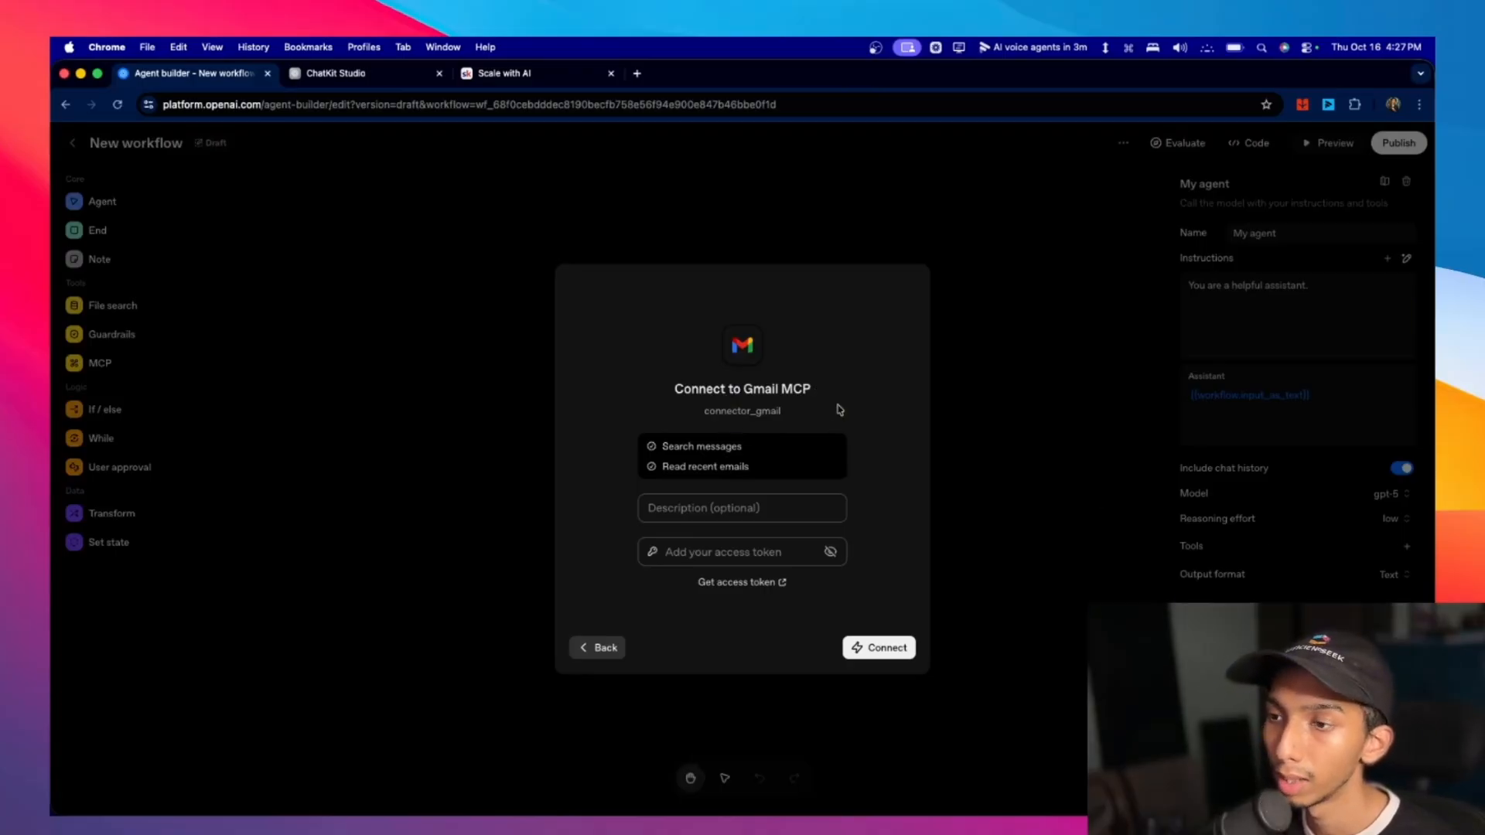
{"action": "left_click_drag", "start_coordinate": [663, 450], "coordinate": [788, 484]}
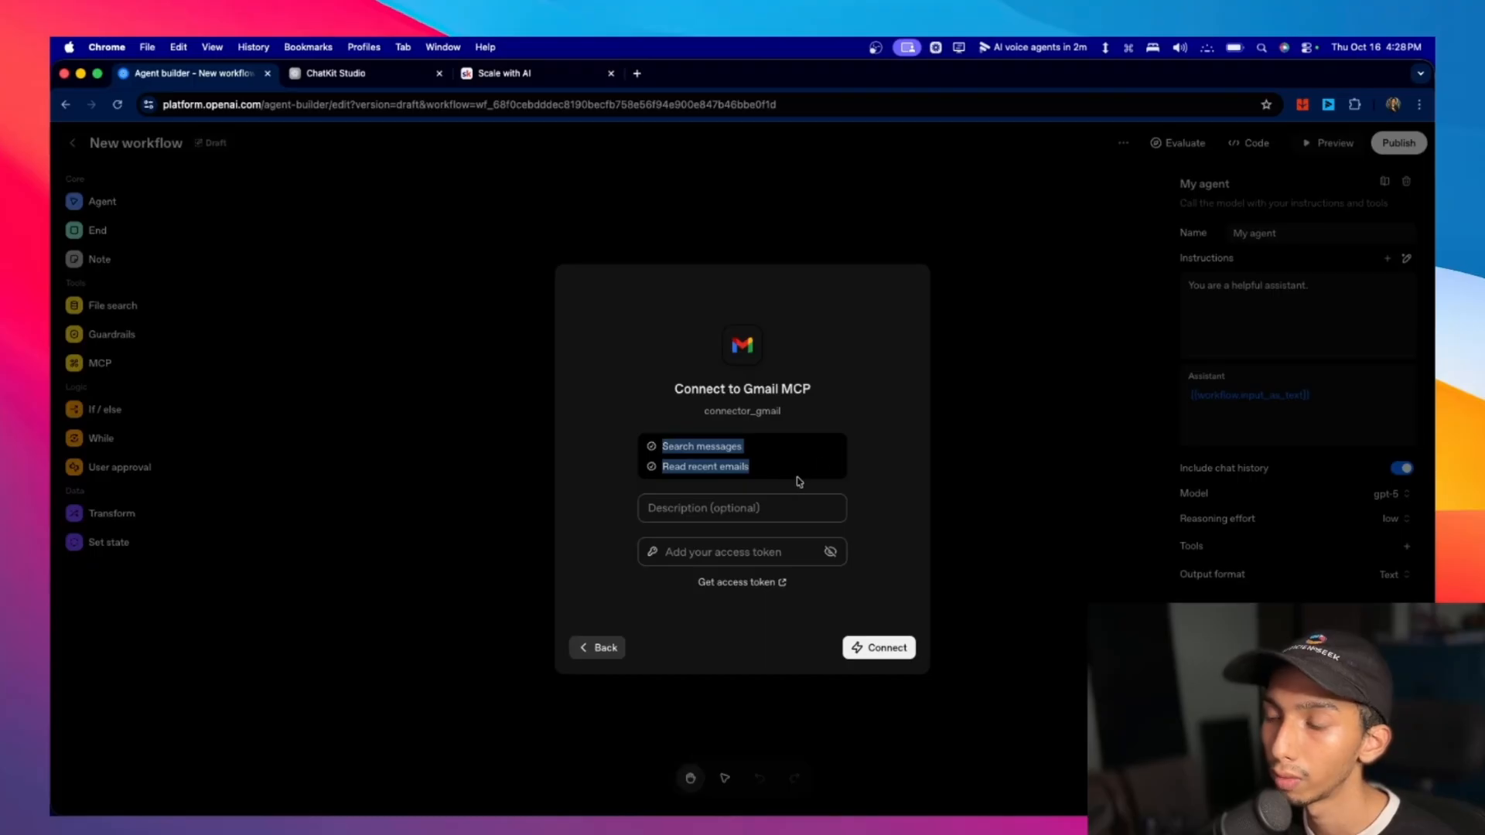
{"action": "left_click", "coordinate": [864, 433]}
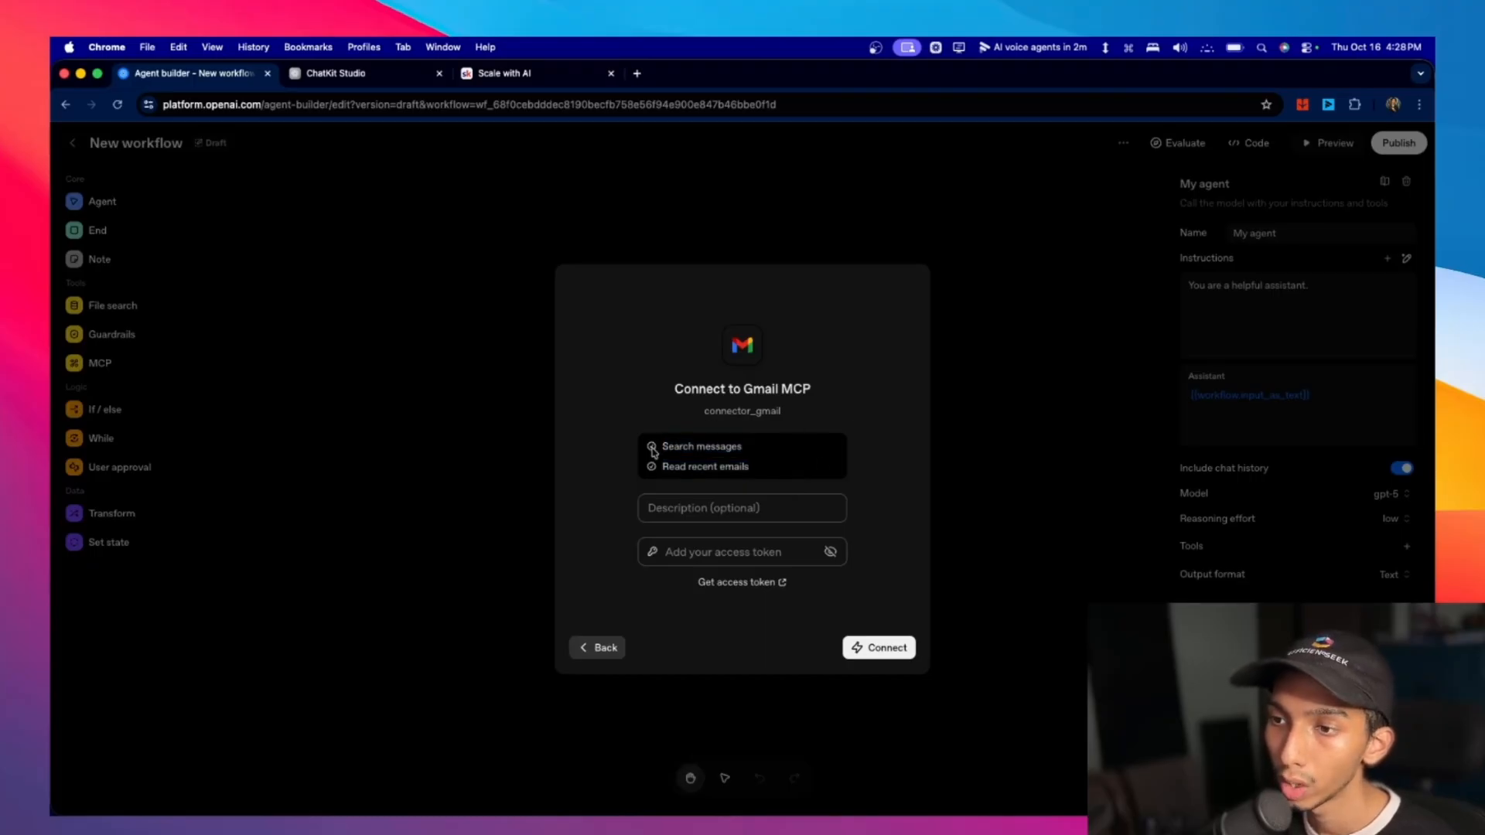
Switch to the empty n8n workflow and add an AI Agent node as its first step.
{"action": "key", "text": "ctrl+Up"}
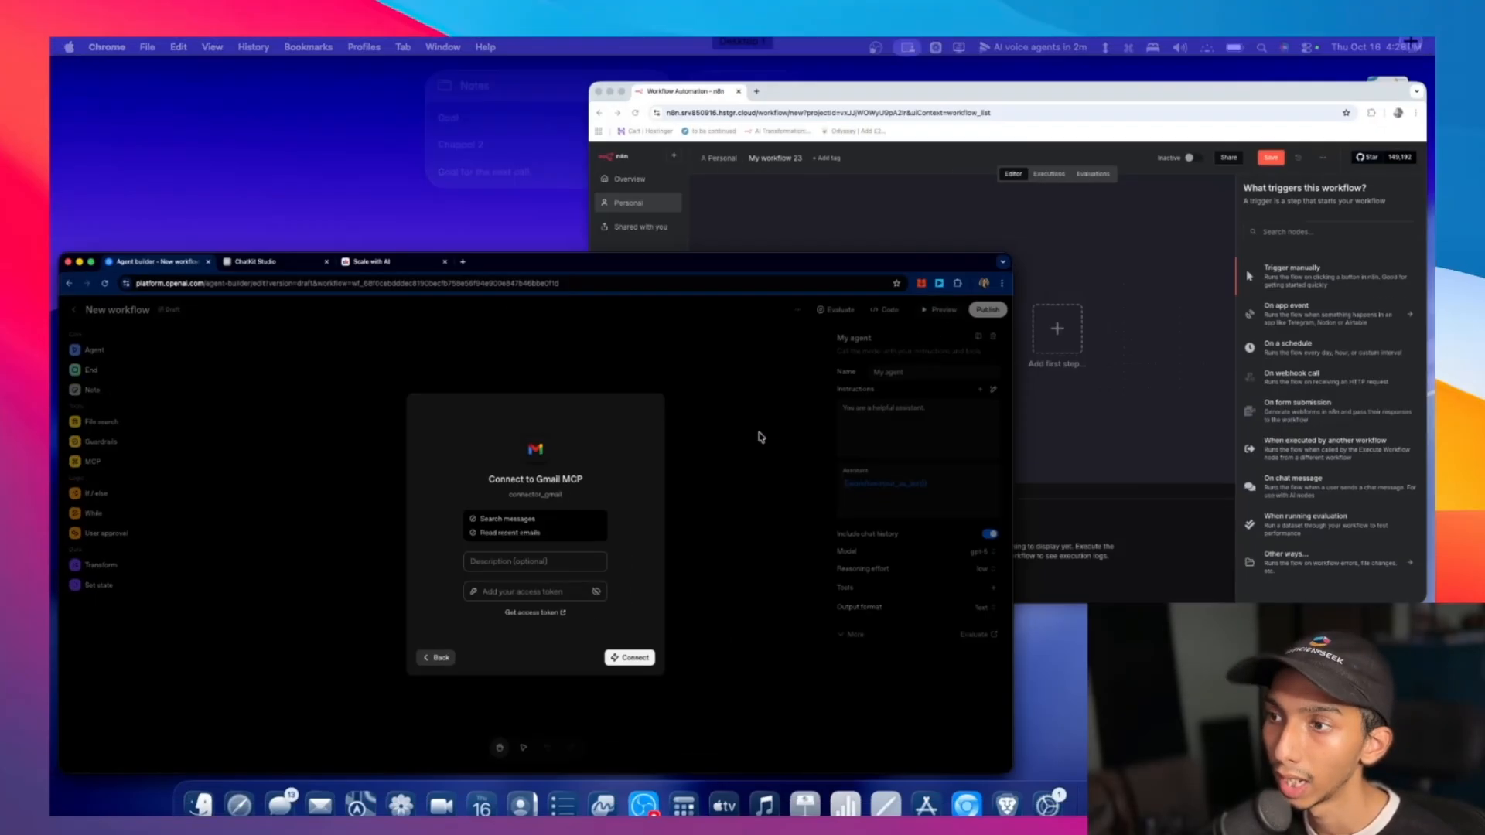
{"action": "left_click", "coordinate": [928, 409]}
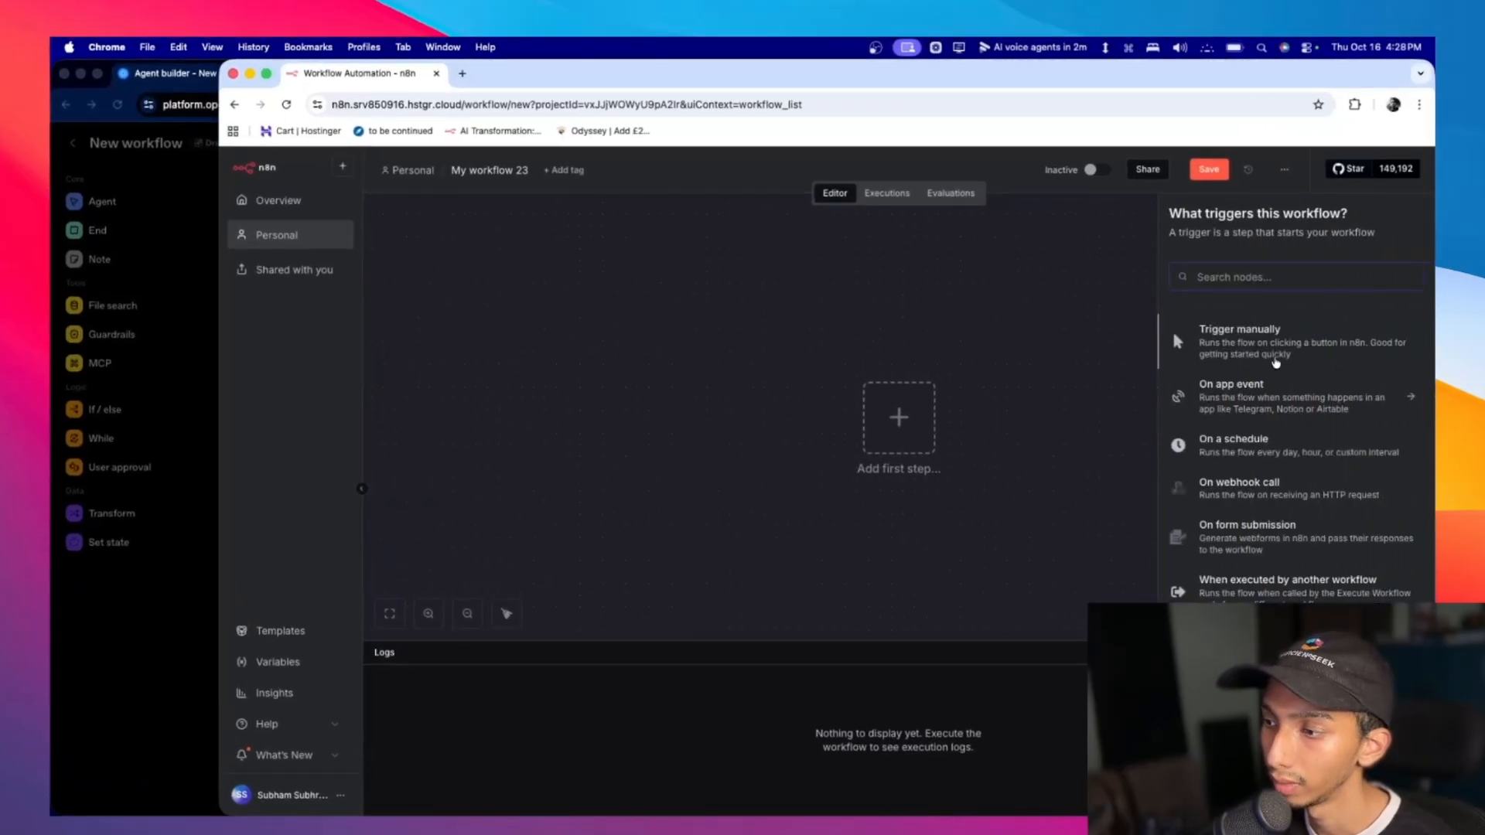
{"action": "type", "text": "agent"}
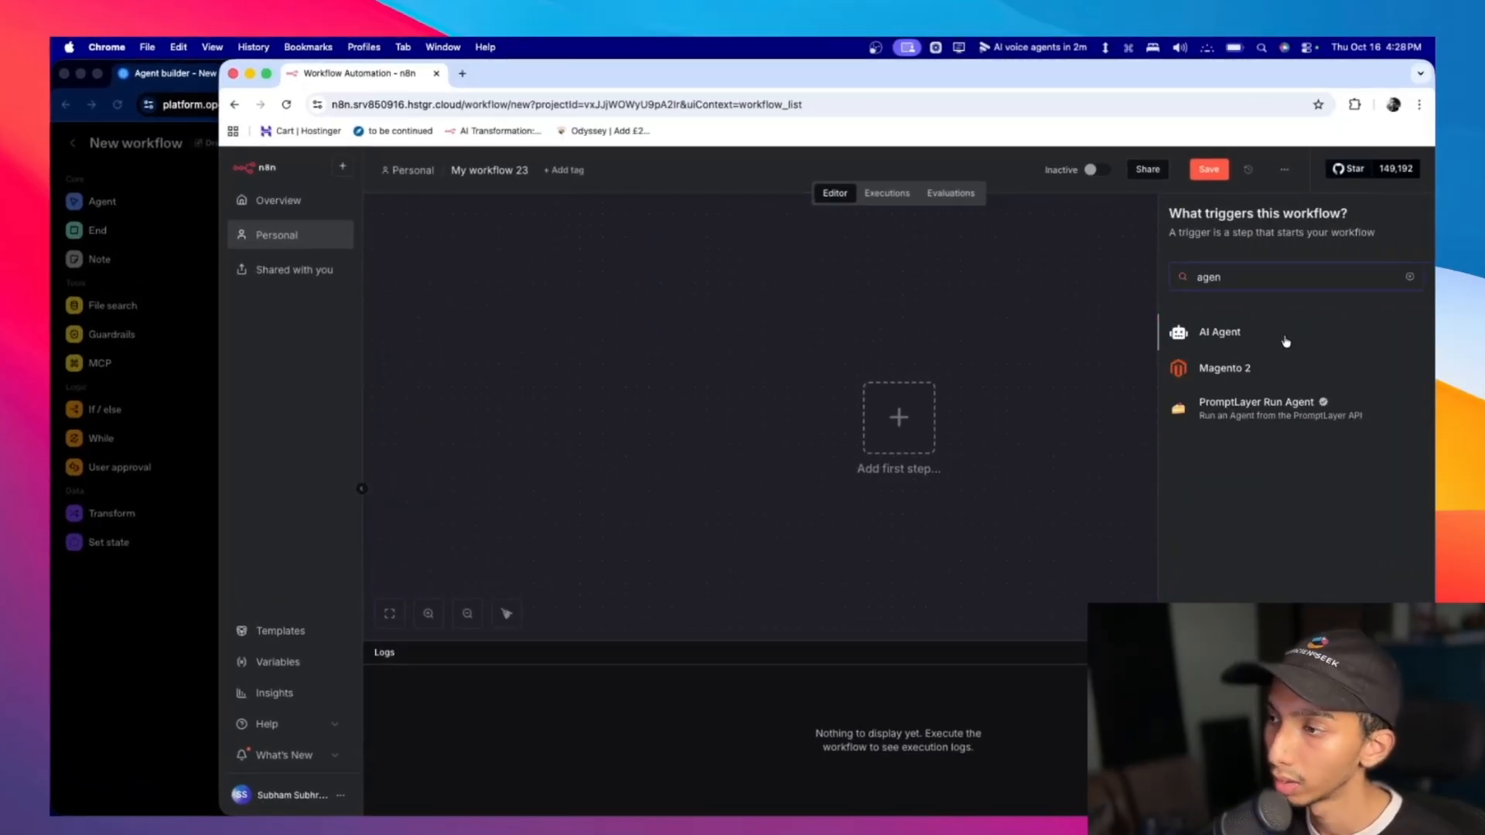
{"action": "left_click", "coordinate": [1276, 332]}
{"action": "left_click", "coordinate": [222, 481]}
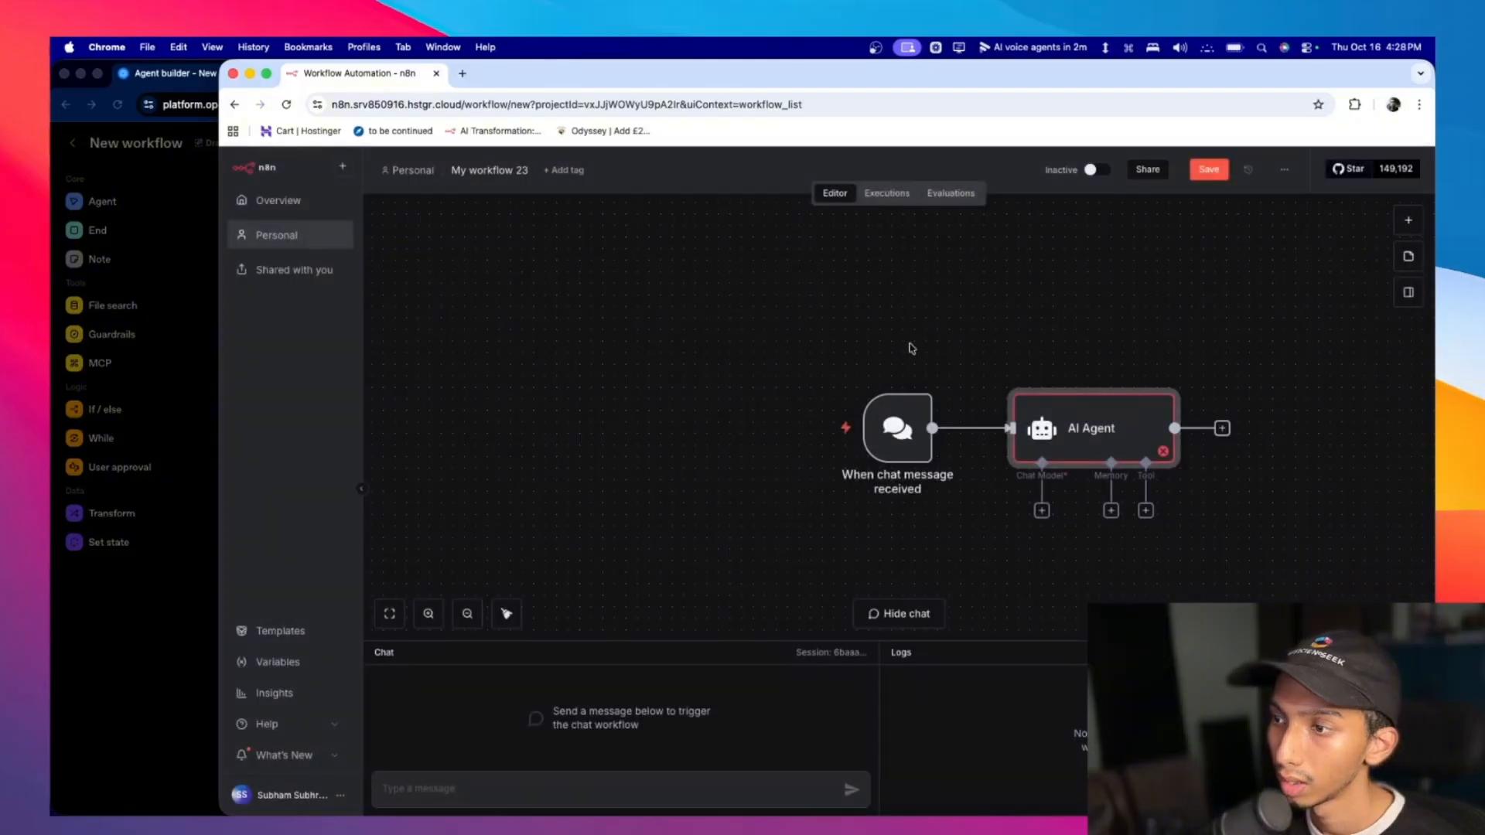
Add a Gmail tool to the AI Agent node and review its available message operations.
{"action": "left_click", "coordinate": [1145, 511]}
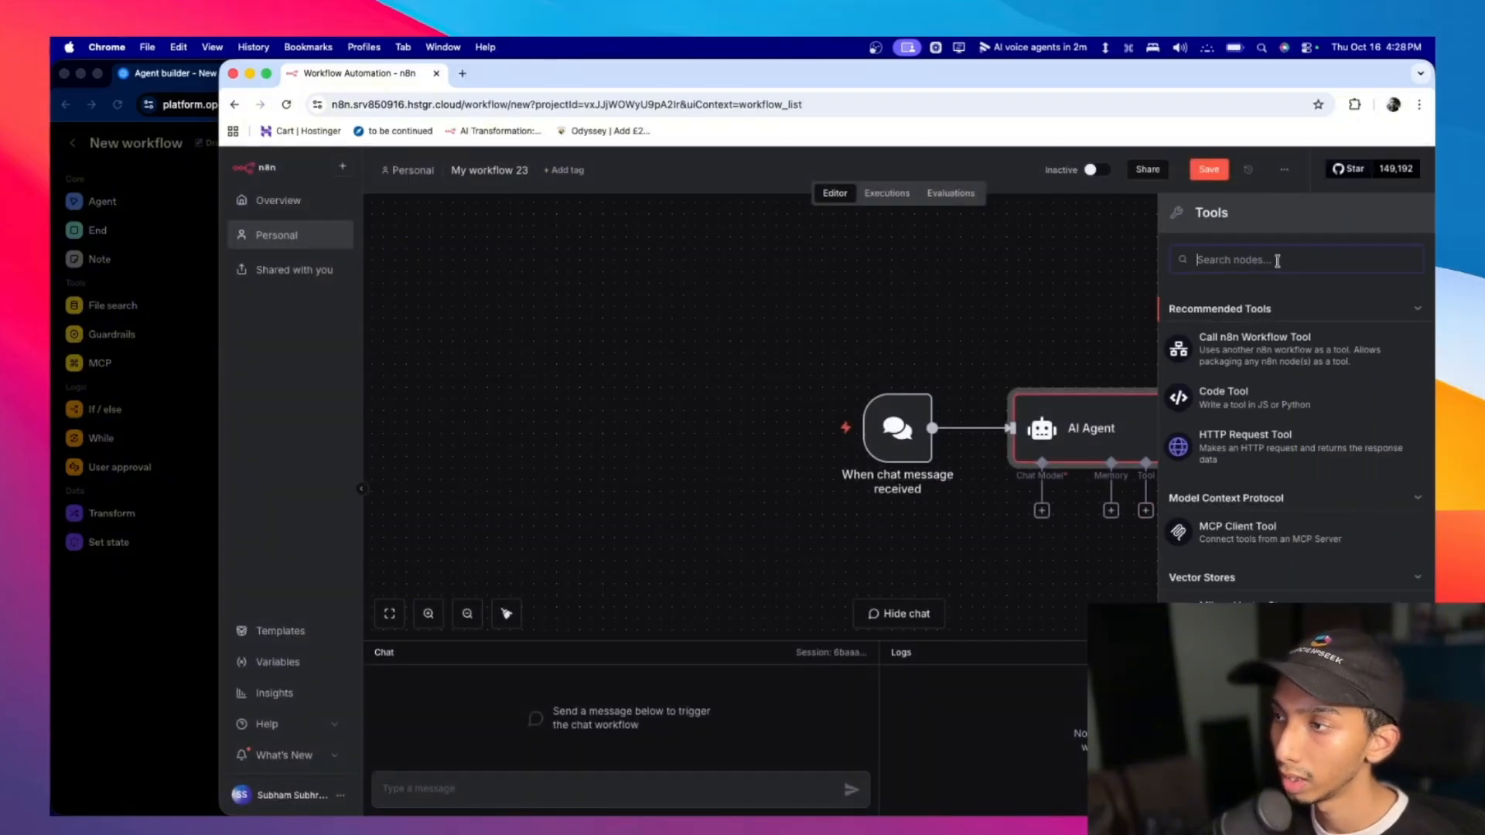
{"action": "type", "text": "gmai"}
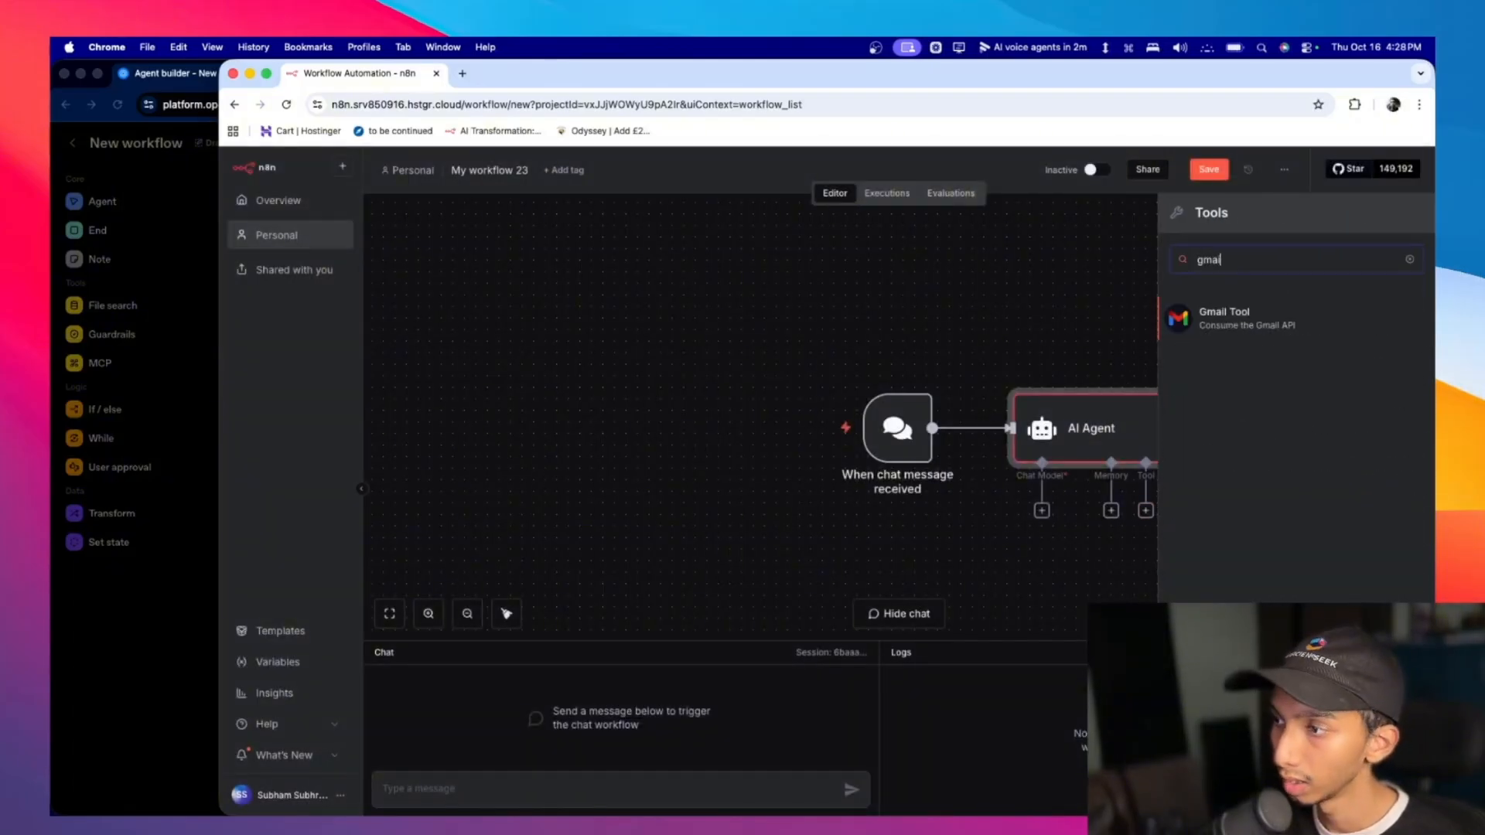
{"action": "left_click", "coordinate": [1280, 321]}
{"action": "left_click", "coordinate": [578, 404]}
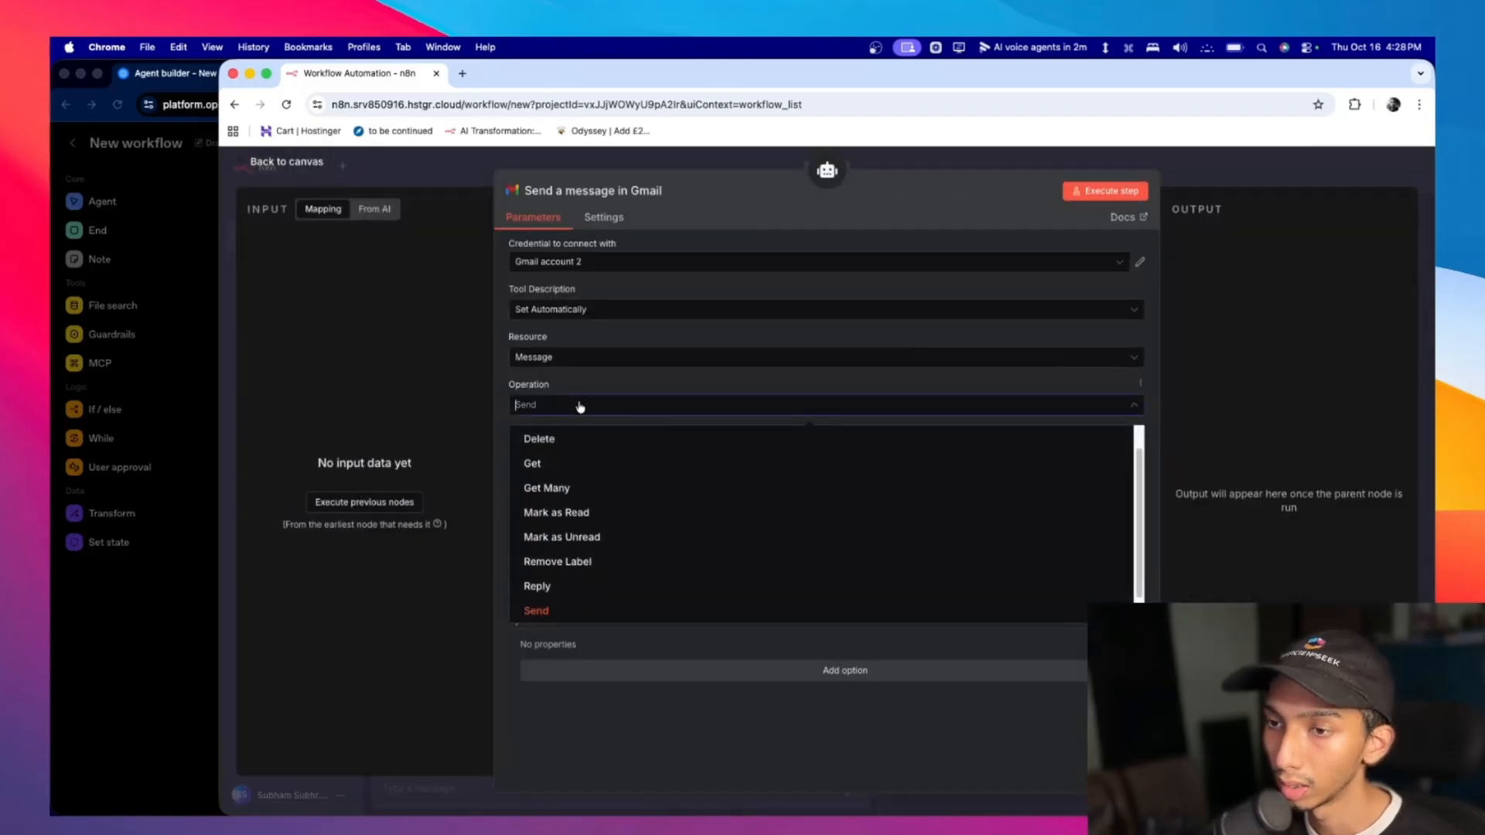
{"action": "scroll", "coordinate": [592, 534], "scroll_direction": "up", "scroll_amount": 1}
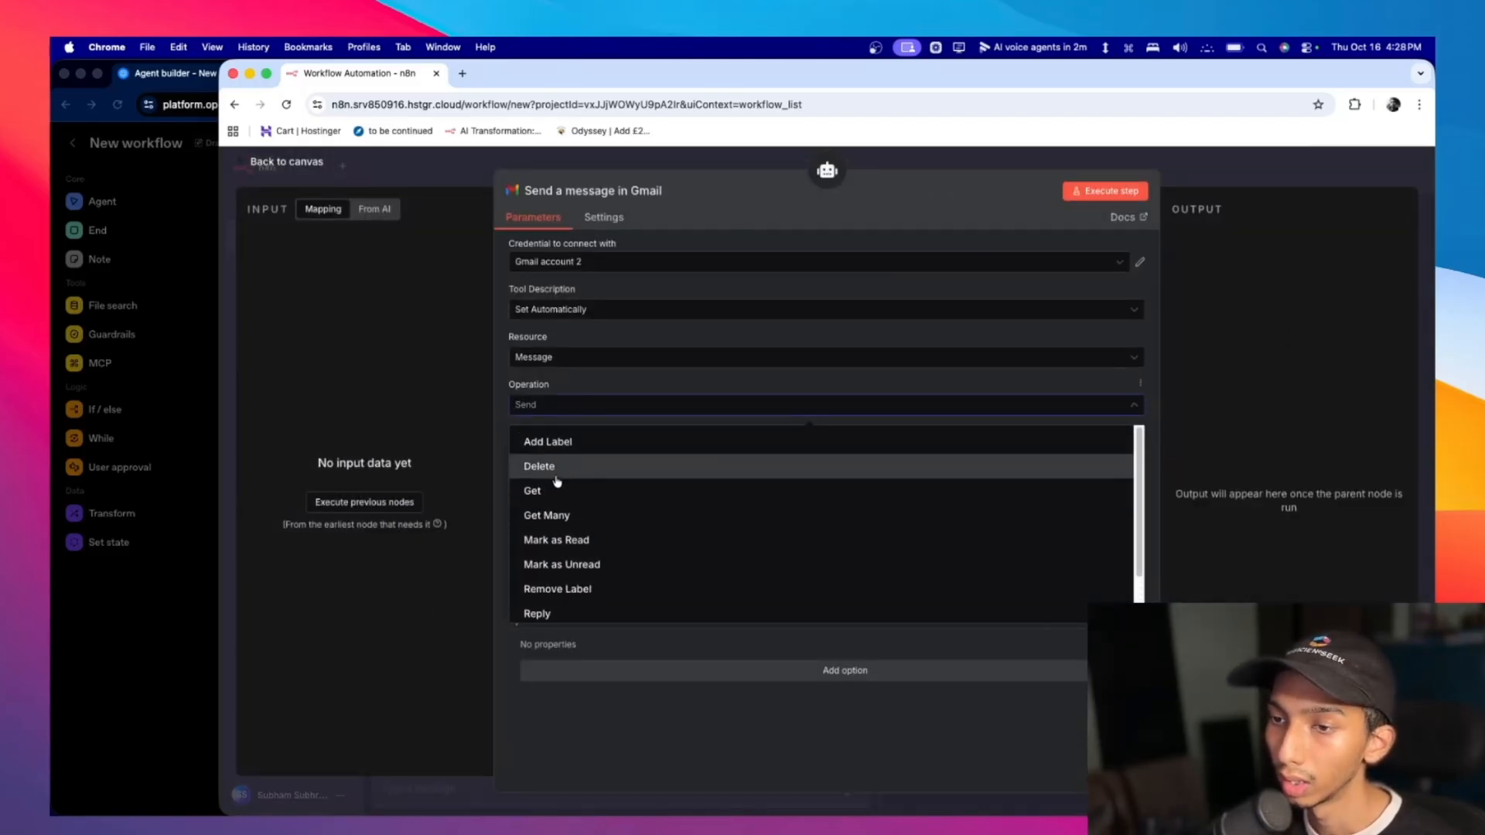
{"action": "scroll", "coordinate": [564, 475], "scroll_direction": "down", "scroll_amount": 2}
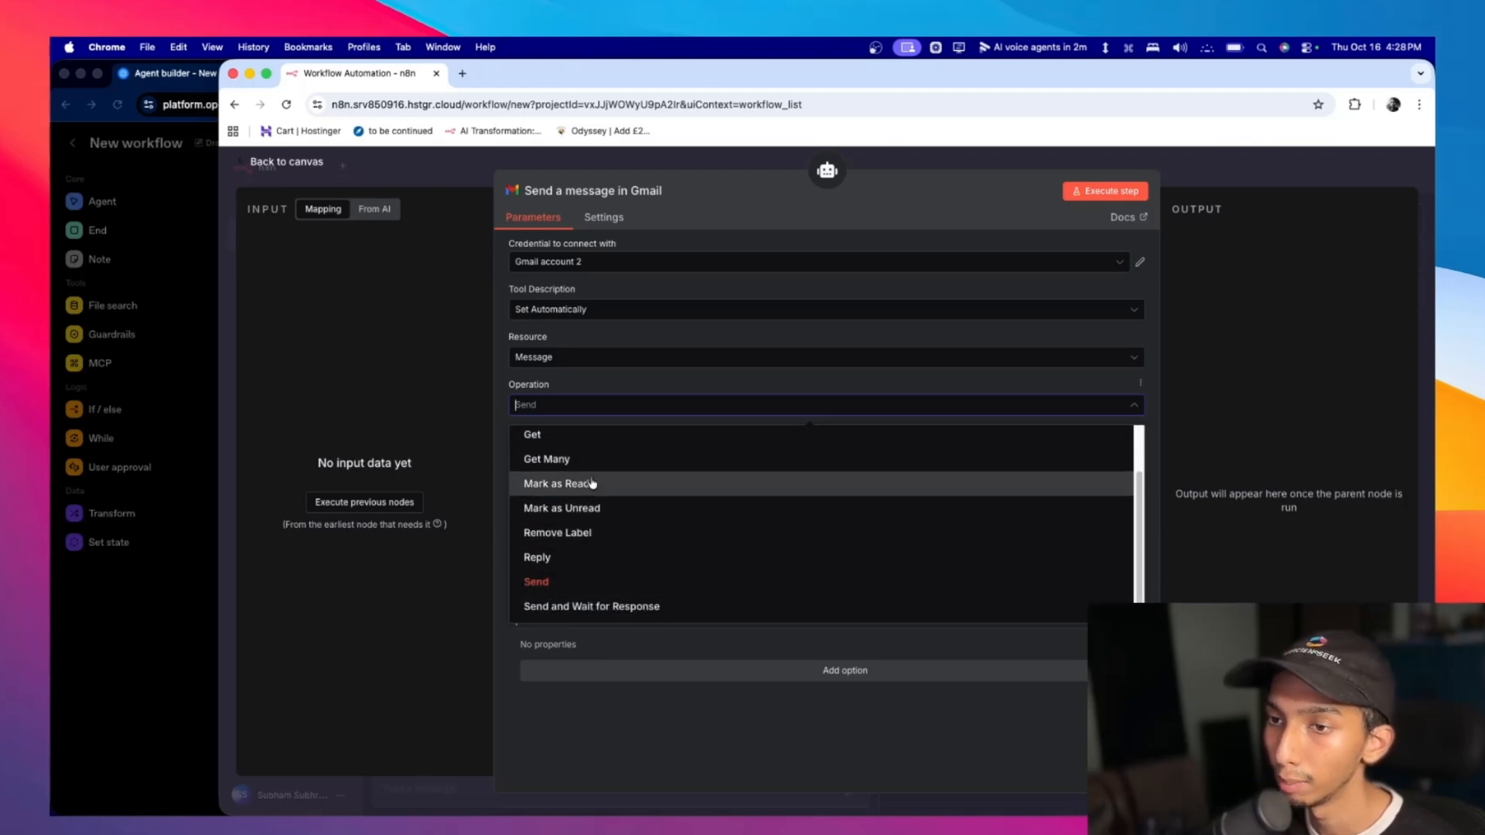
Switch back to Agent Builder, browse the OpenAI and third-party MCP servers, and close the server list.
{"action": "left_click", "coordinate": [214, 534]}
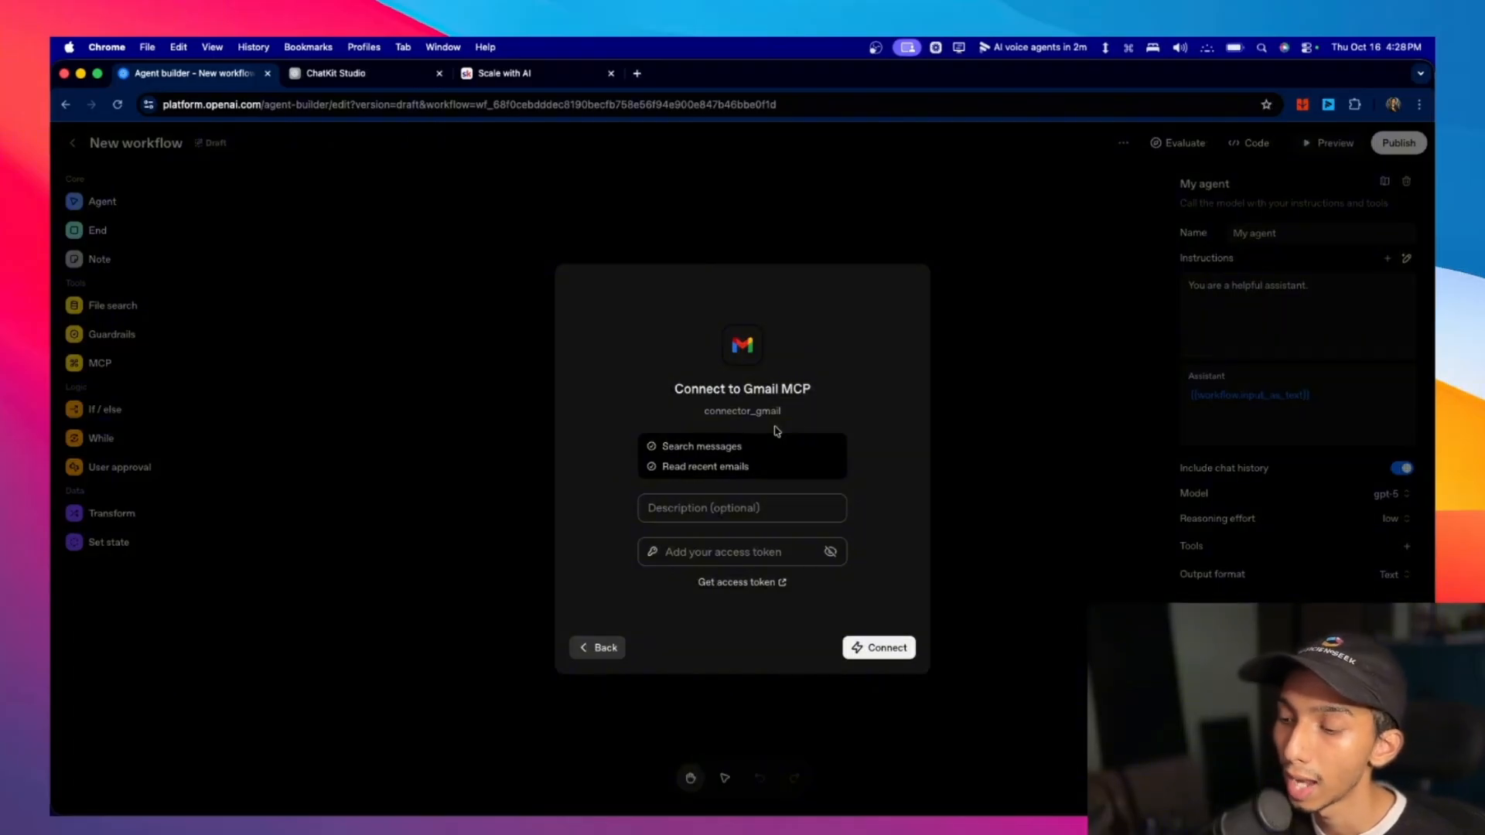
{"action": "left_click", "coordinate": [605, 648]}
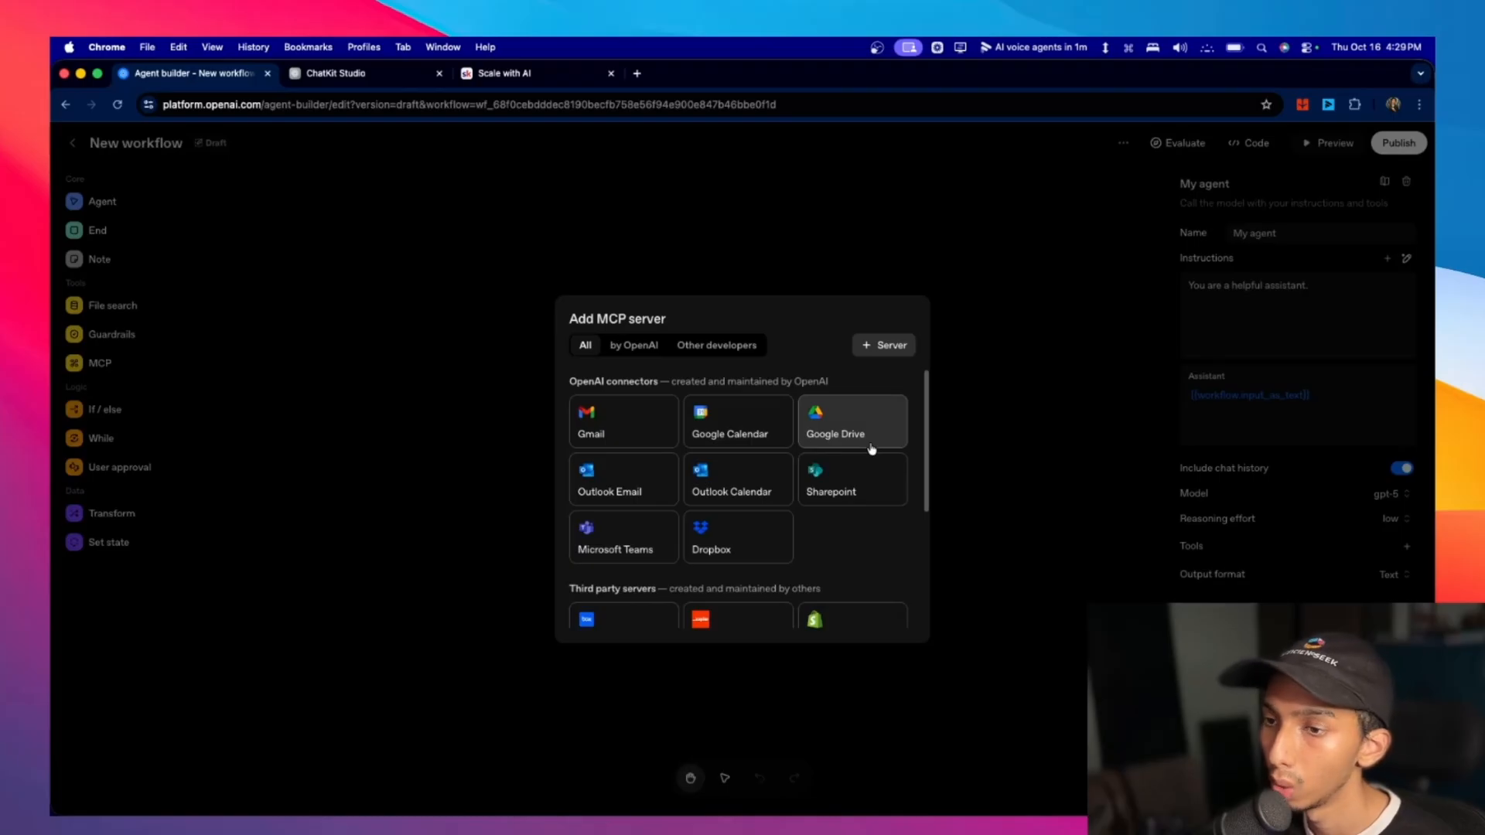
{"action": "scroll", "coordinate": [871, 449], "scroll_direction": "down", "scroll_amount": 5}
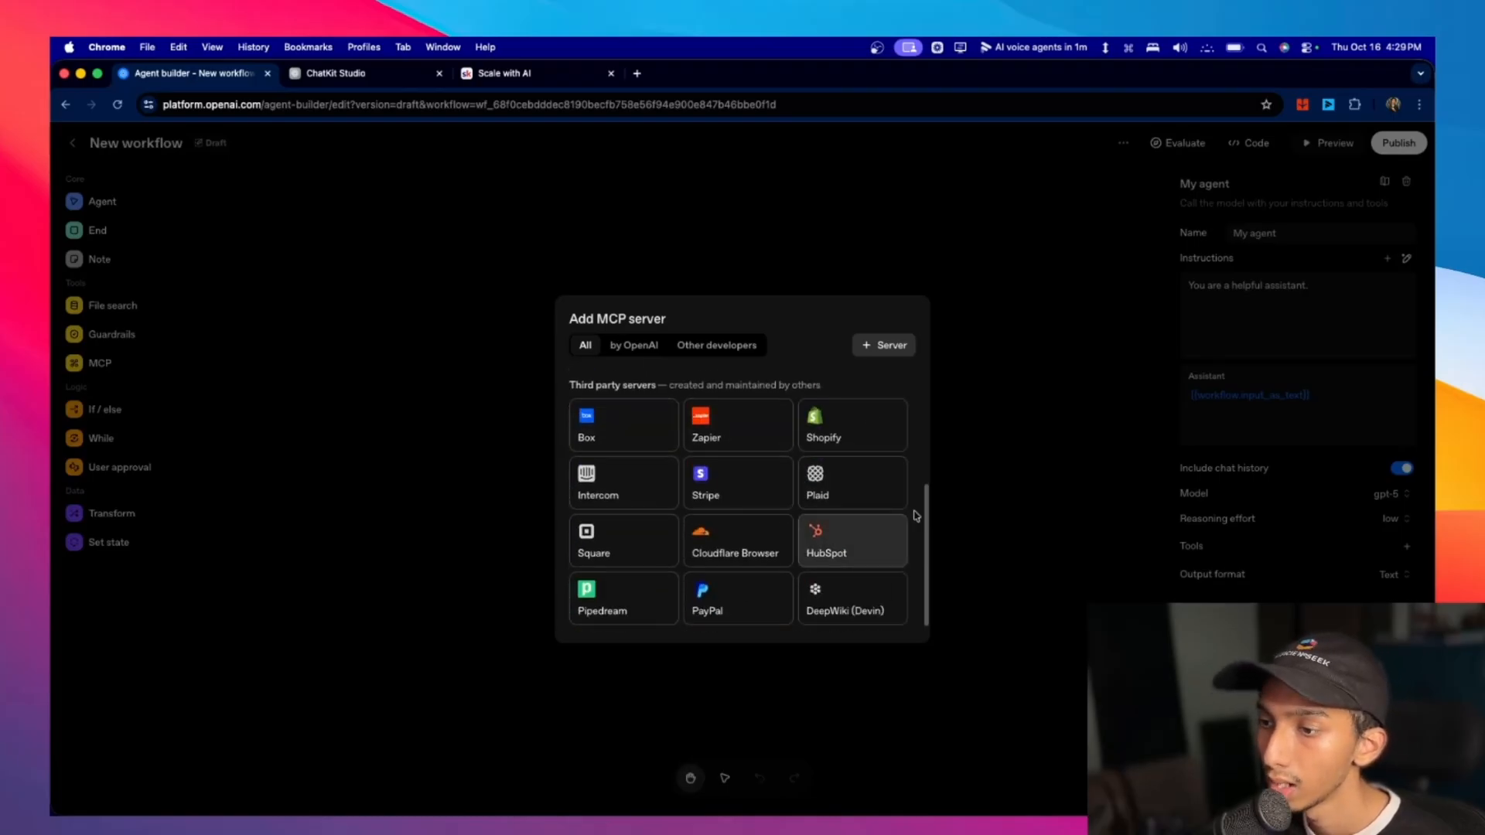
{"action": "scroll", "coordinate": [922, 503], "scroll_direction": "up", "scroll_amount": 5}
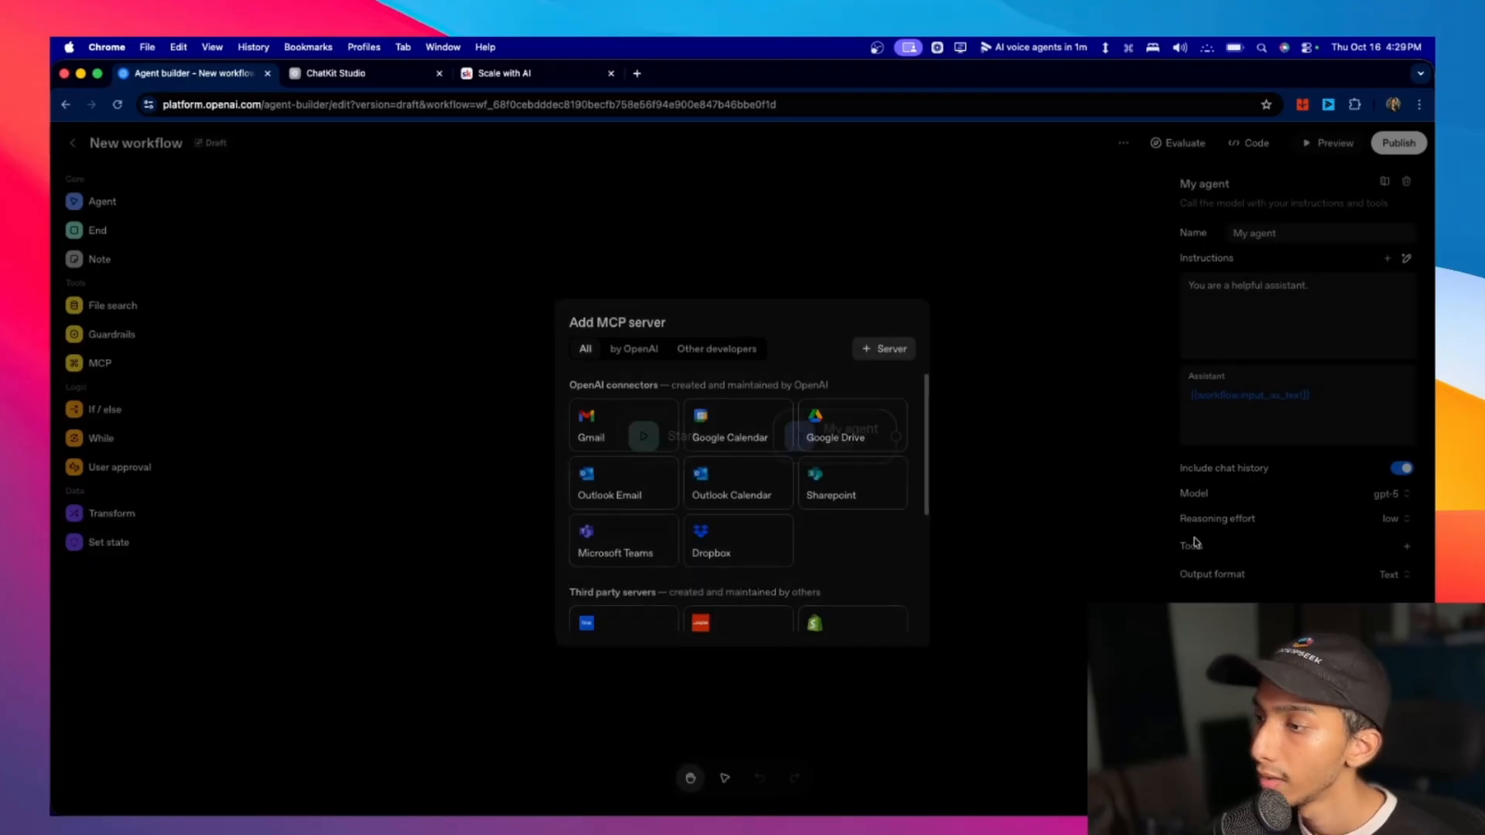
{"action": "key", "text": "Escape"}
Examine the file search tool's file attachment form and cancel it.
{"action": "left_click", "coordinate": [1407, 546]}
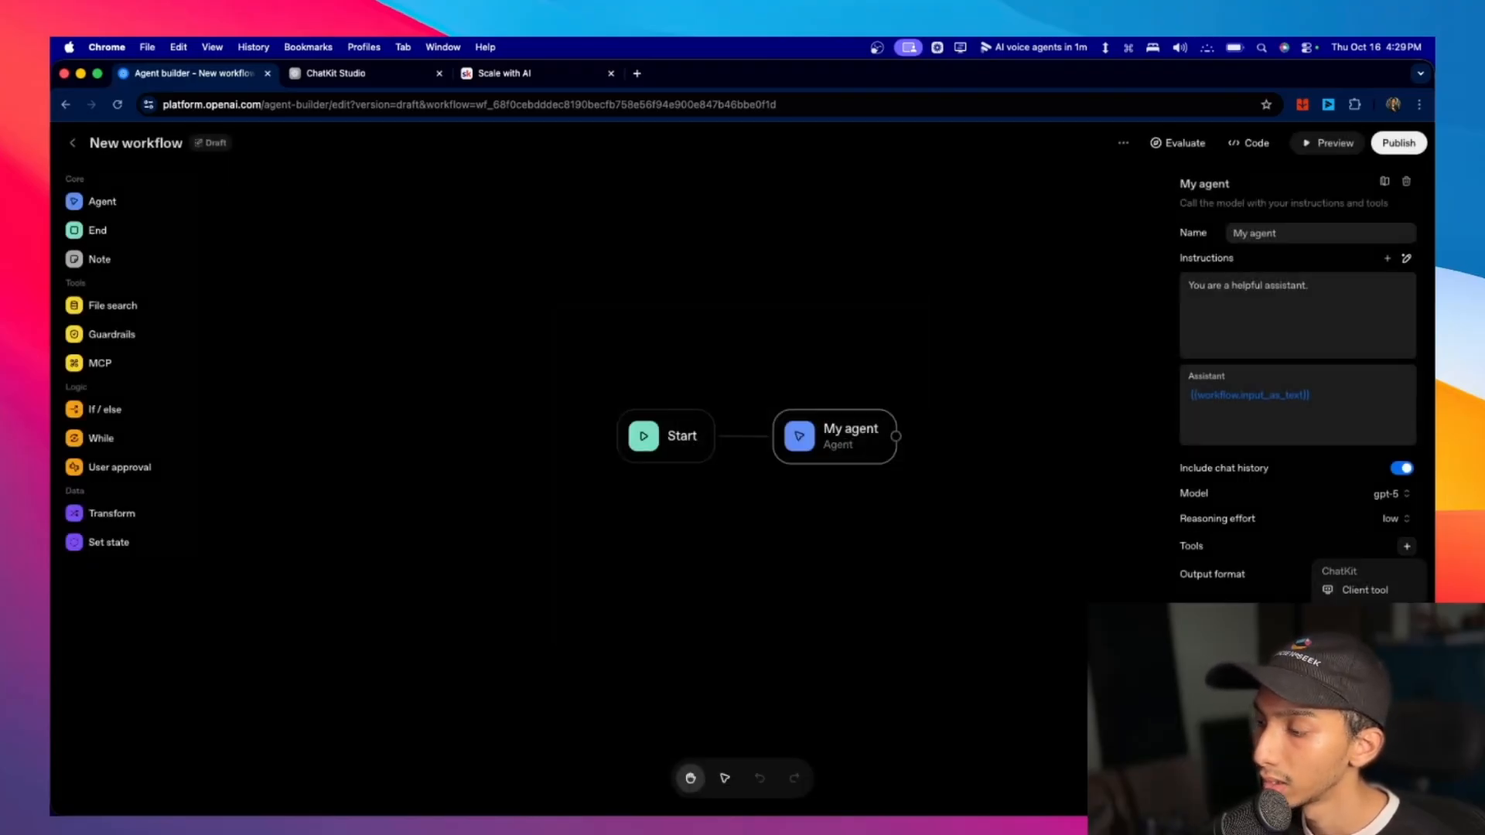
{"action": "left_click", "coordinate": [1365, 652]}
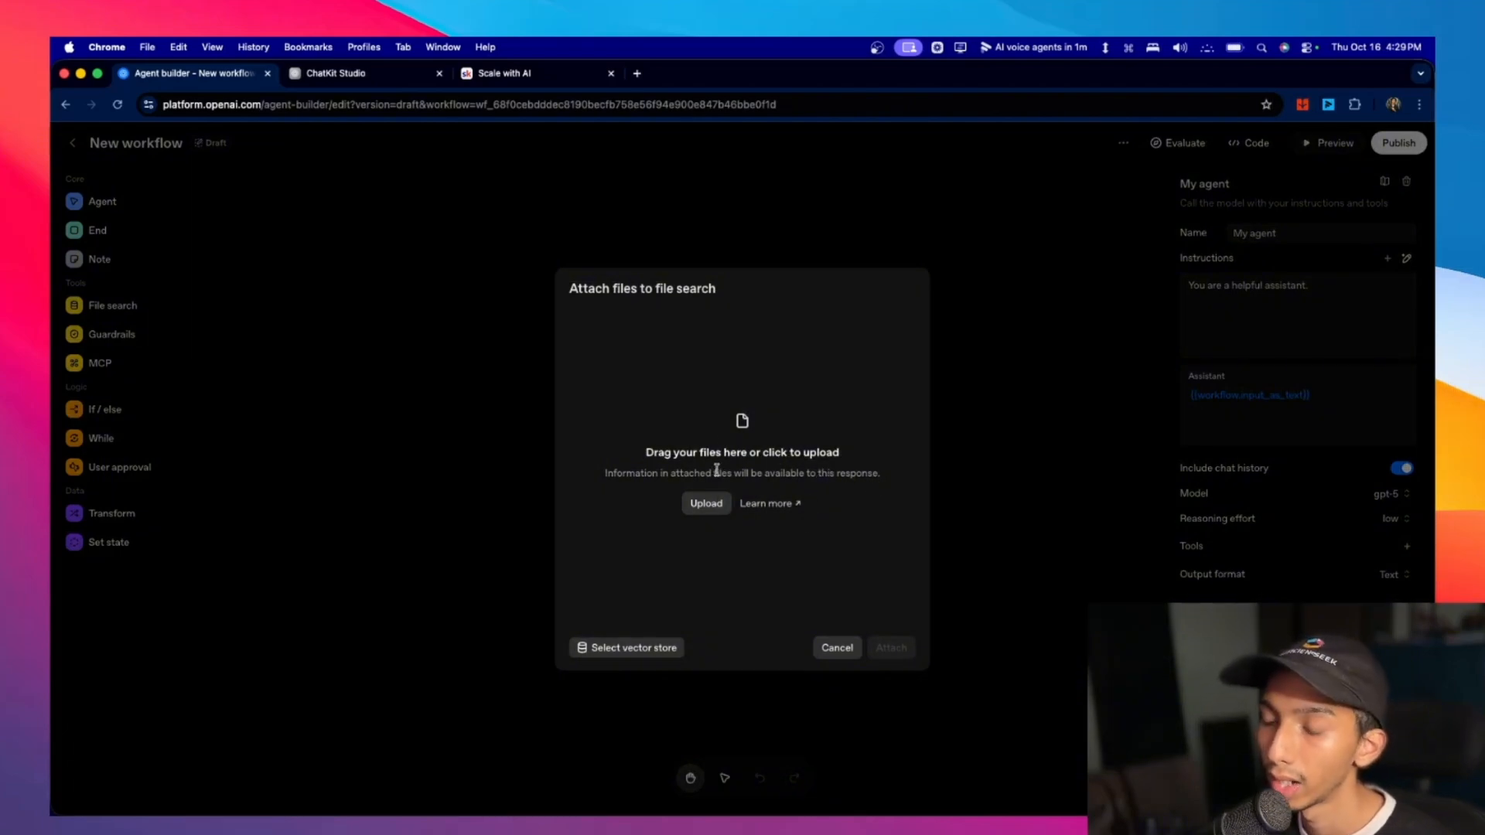
{"action": "left_click", "coordinate": [828, 650]}
Add the Web Search tool to My agent with its default configuration.
{"action": "left_click", "coordinate": [1407, 546]}
{"action": "left_click", "coordinate": [1365, 680]}
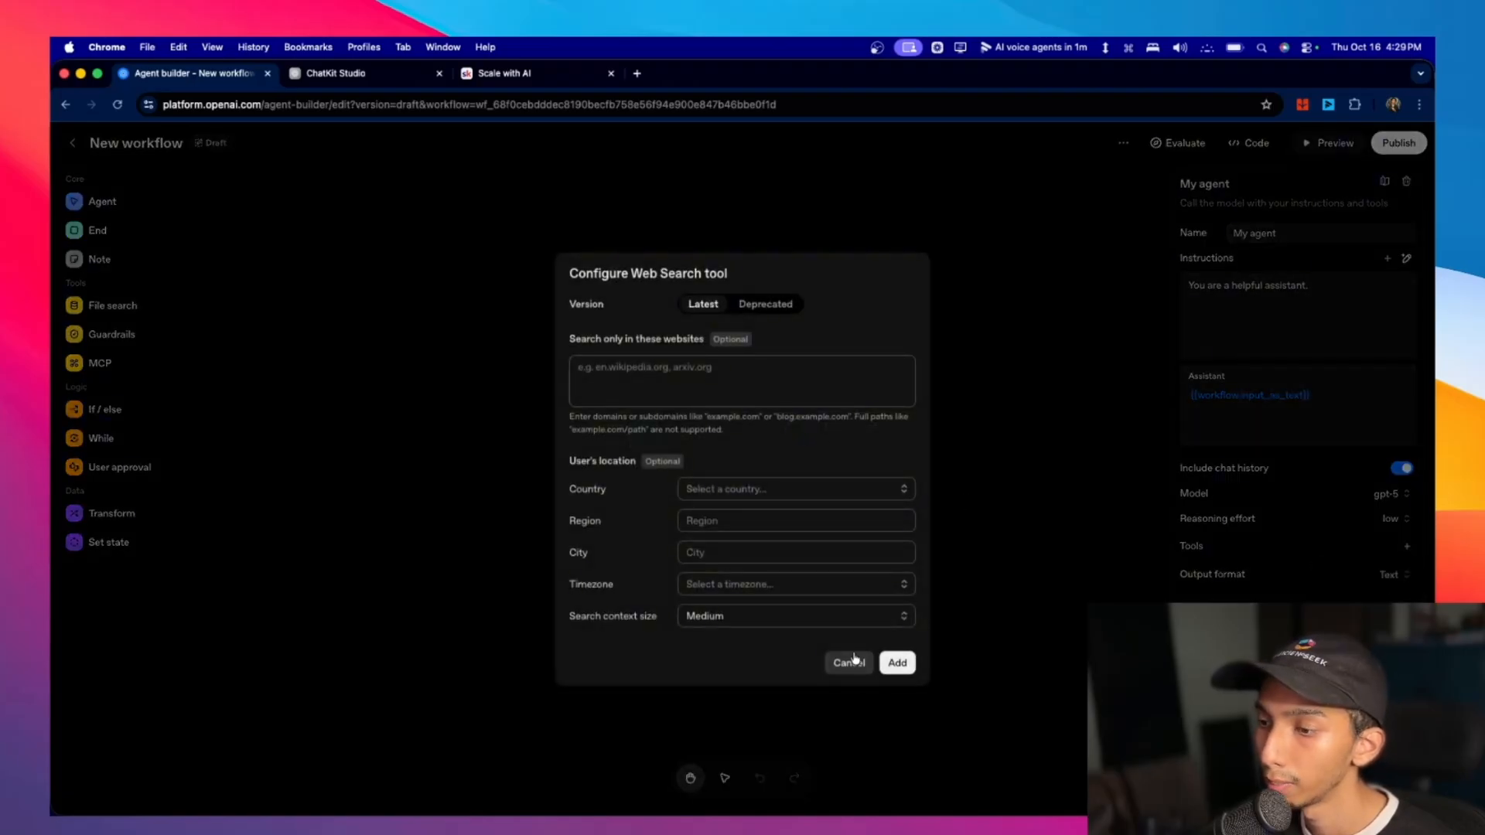
{"action": "left_click", "coordinate": [897, 663]}
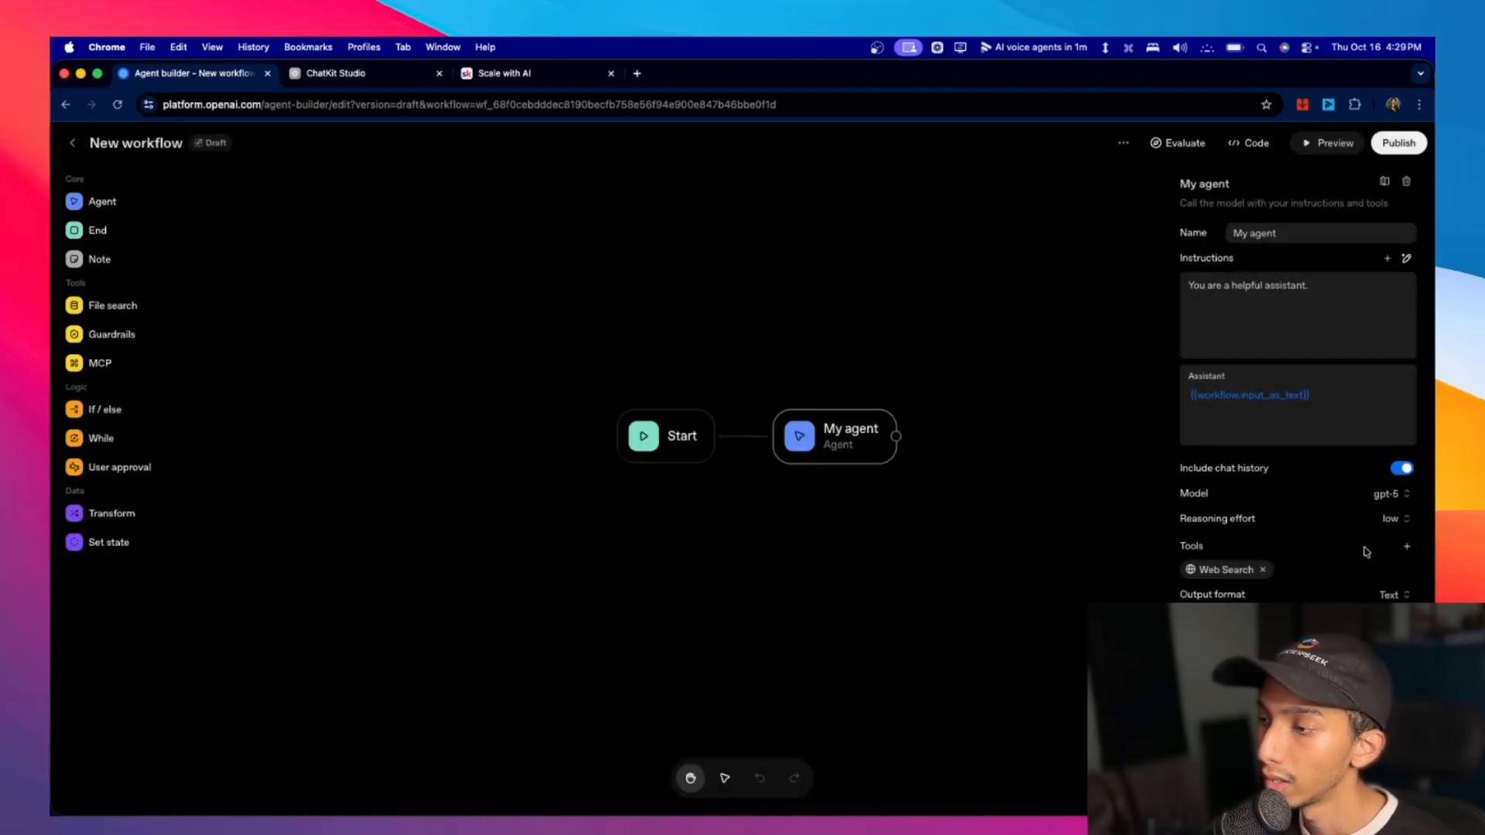
Examine the Code interpreter tool's description and file upload option, and cancel the form.
{"action": "left_click", "coordinate": [1407, 546]}
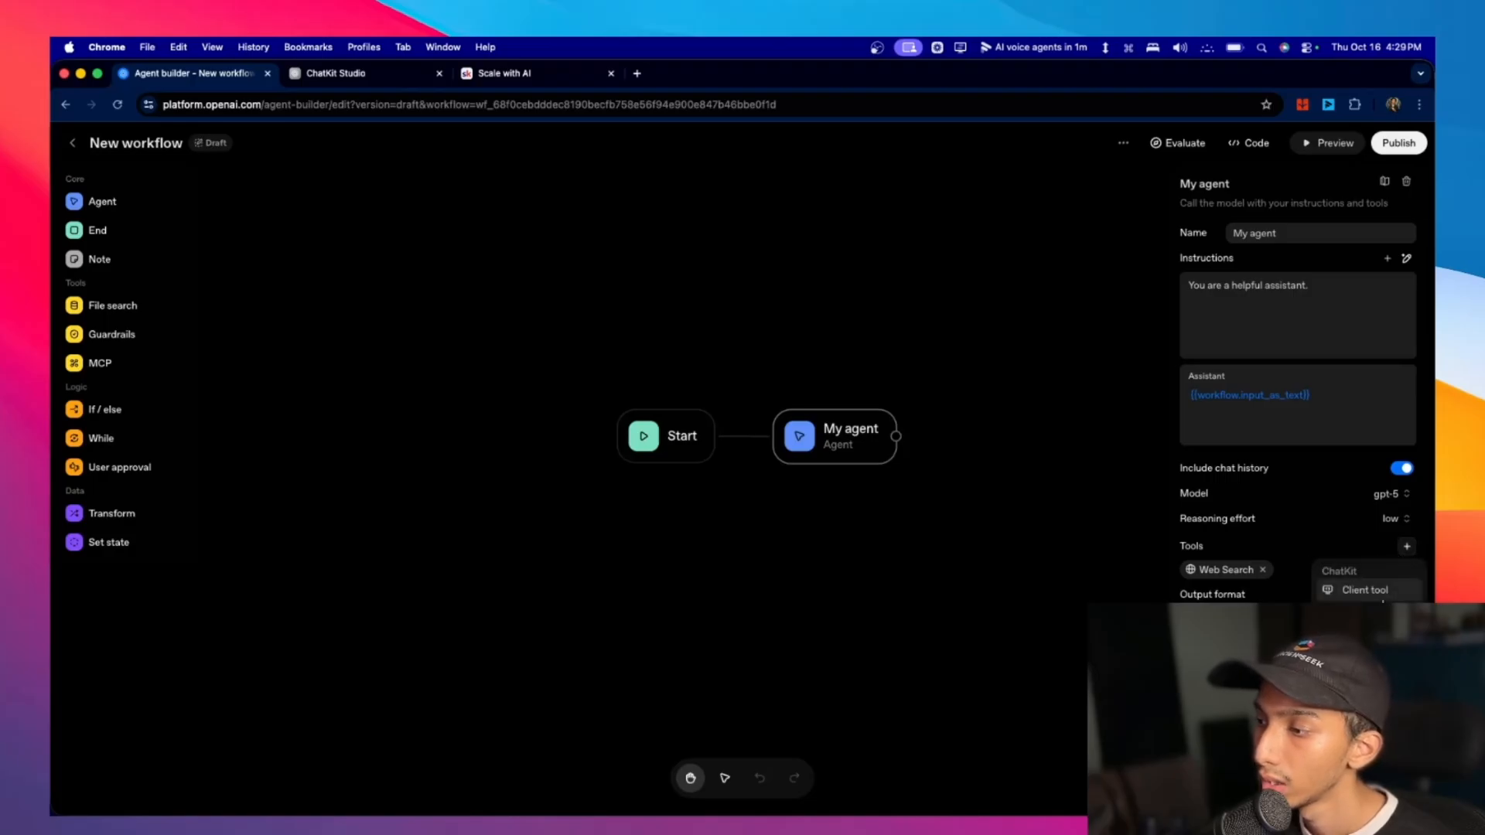
{"action": "left_click", "coordinate": [1365, 700]}
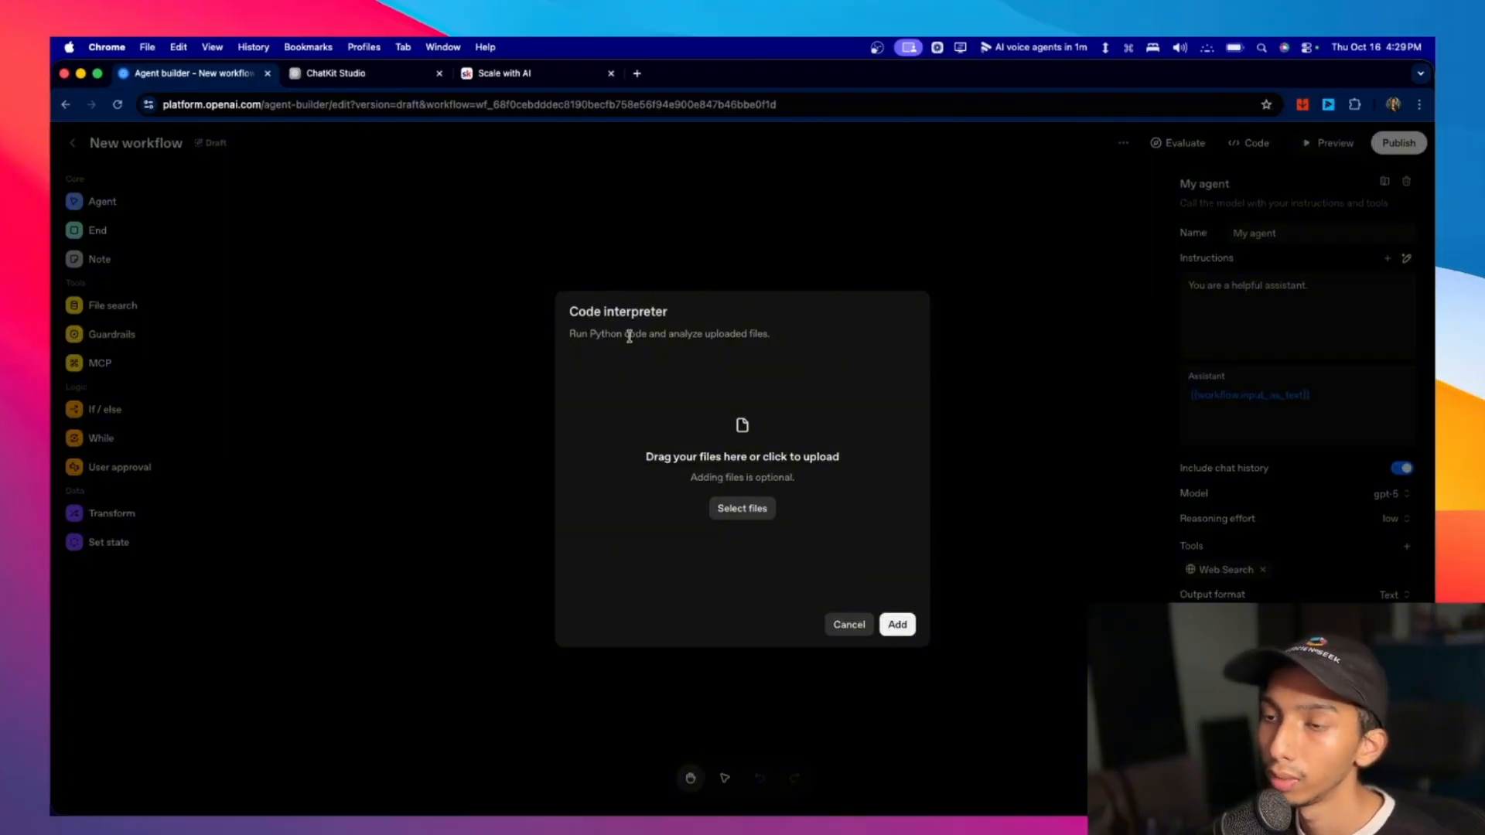
{"action": "left_click_drag", "start_coordinate": [593, 334], "coordinate": [649, 334]}
{"action": "left_click", "coordinate": [789, 364]}
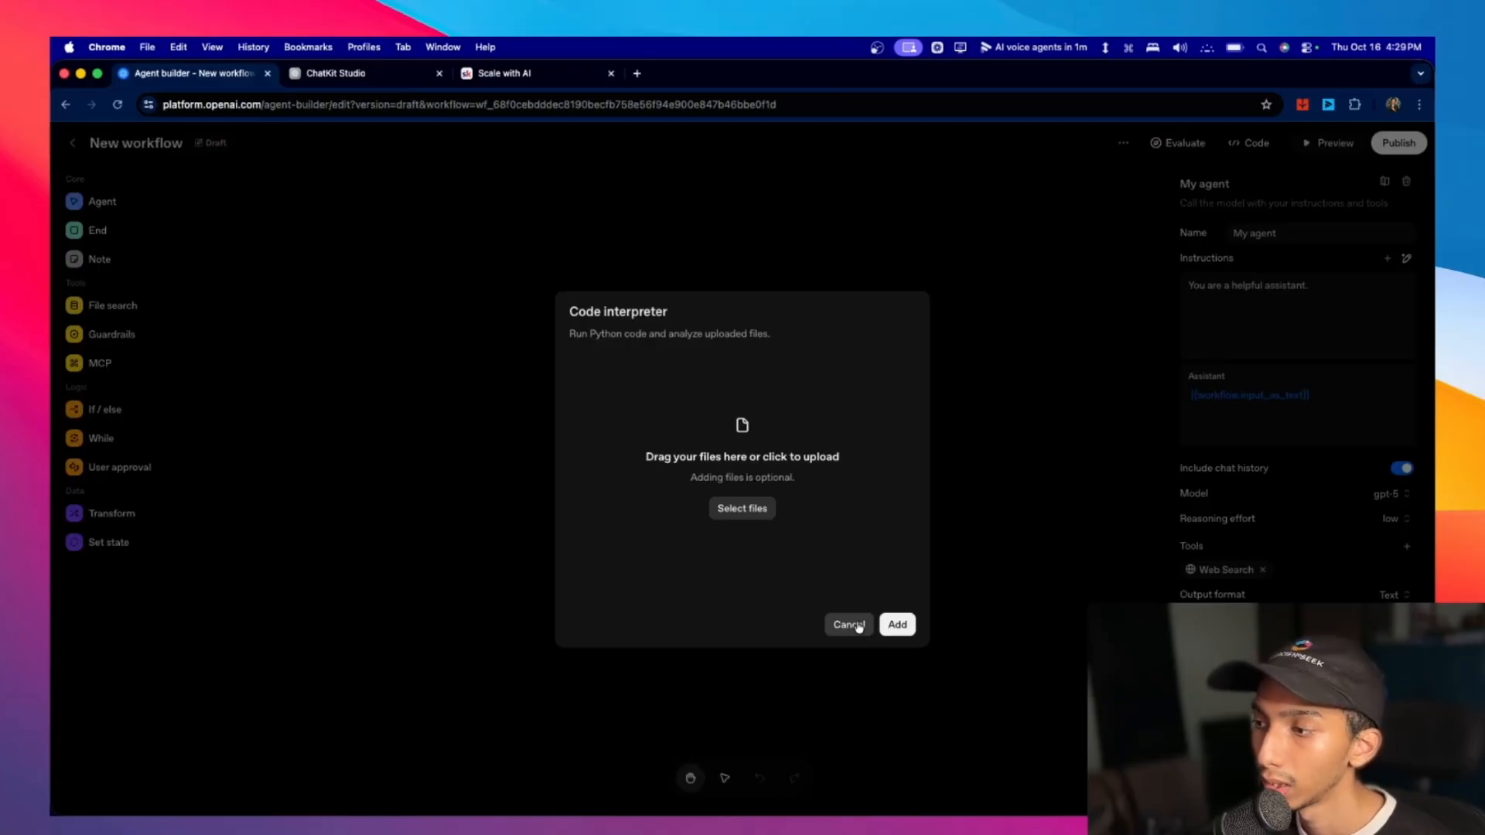
{"action": "left_click_drag", "start_coordinate": [571, 312], "coordinate": [668, 317]}
{"action": "left_click", "coordinate": [571, 313]}
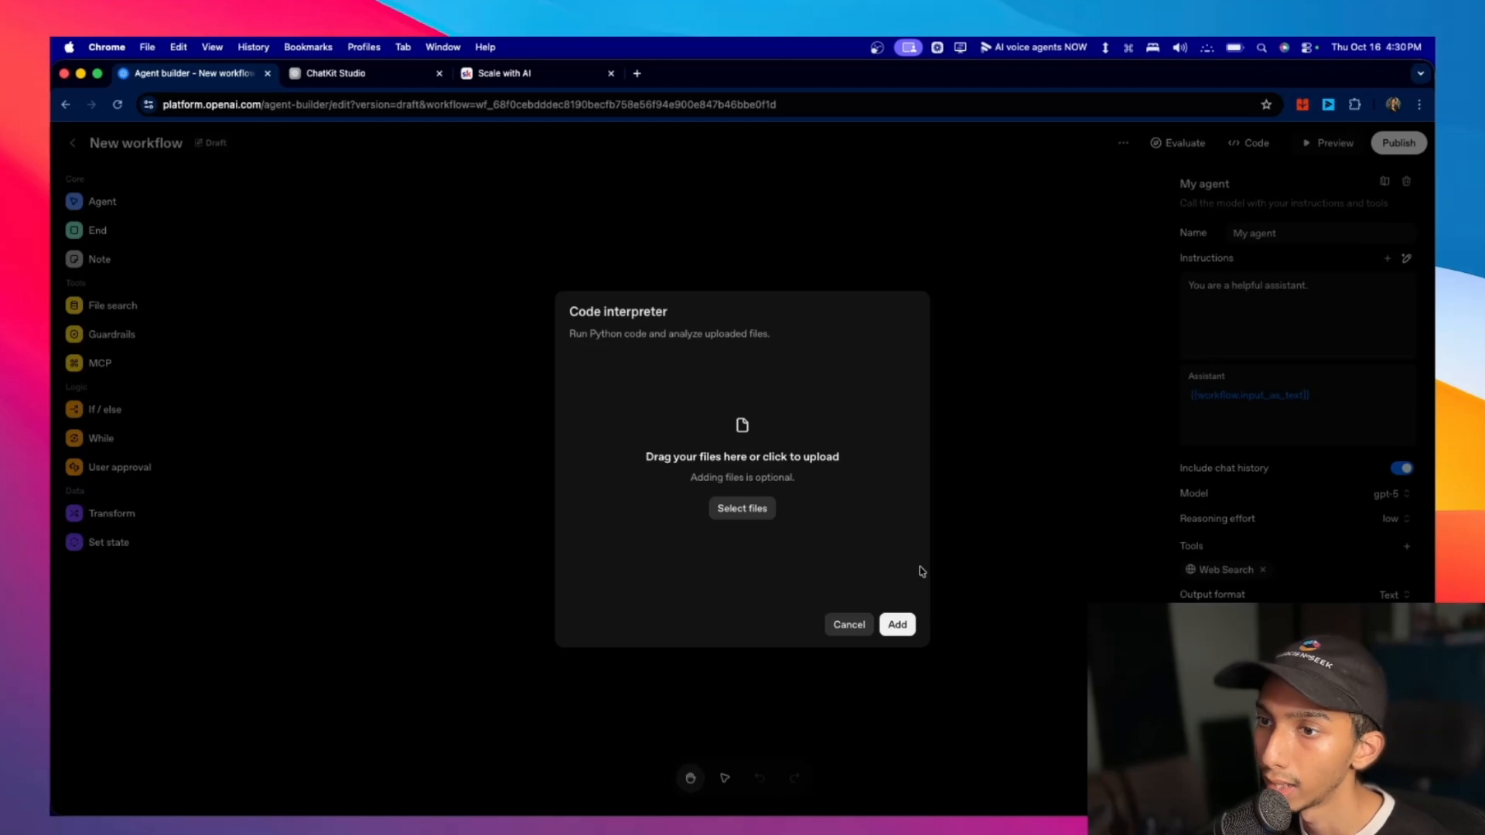
{"action": "left_click", "coordinate": [838, 625]}
Open the ChatKit client tool's function definition form for My agent.
{"action": "left_click", "coordinate": [1407, 546]}
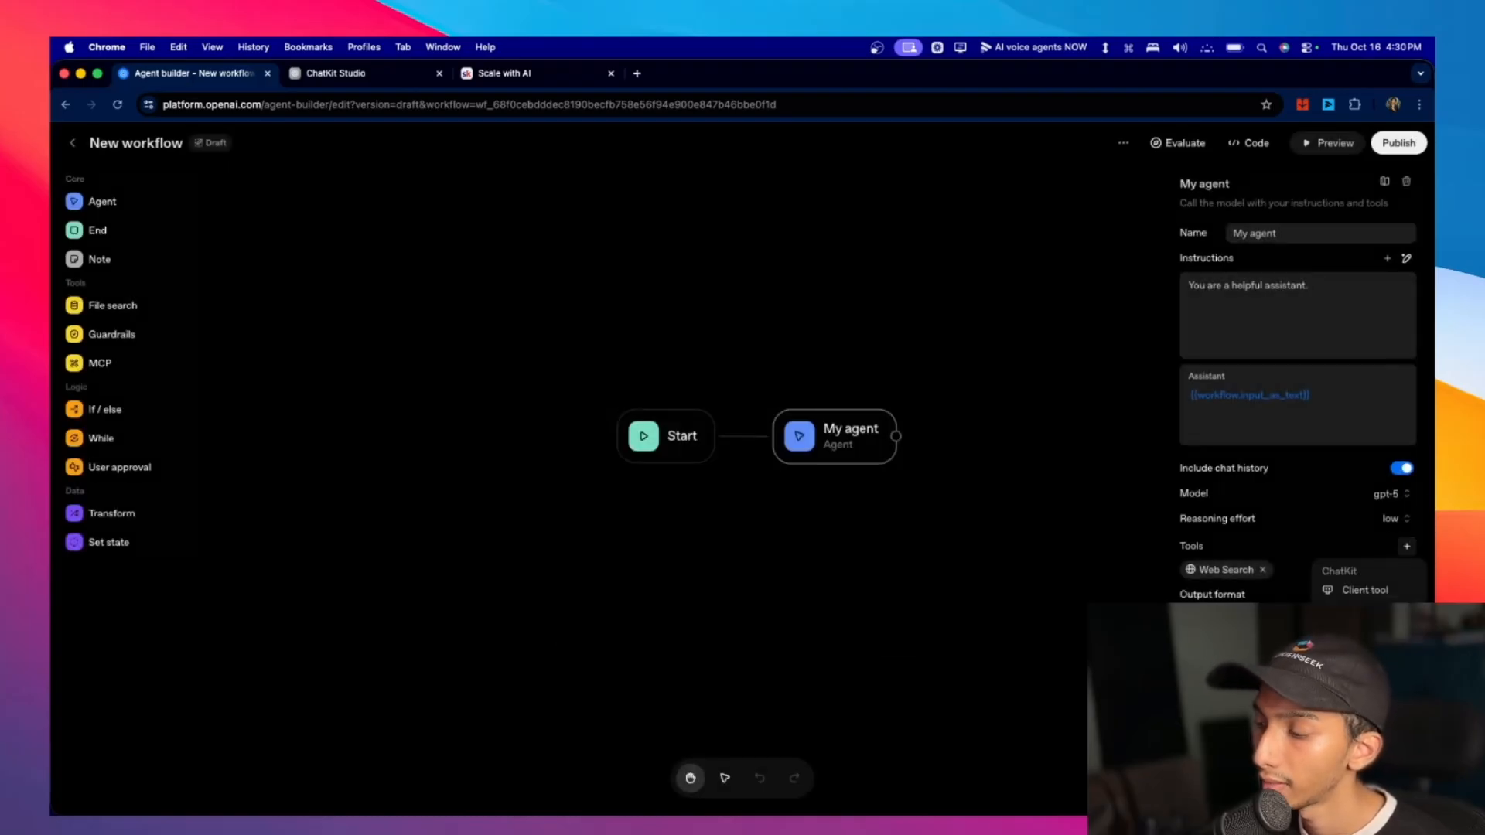
{"action": "left_click", "coordinate": [1364, 589]}
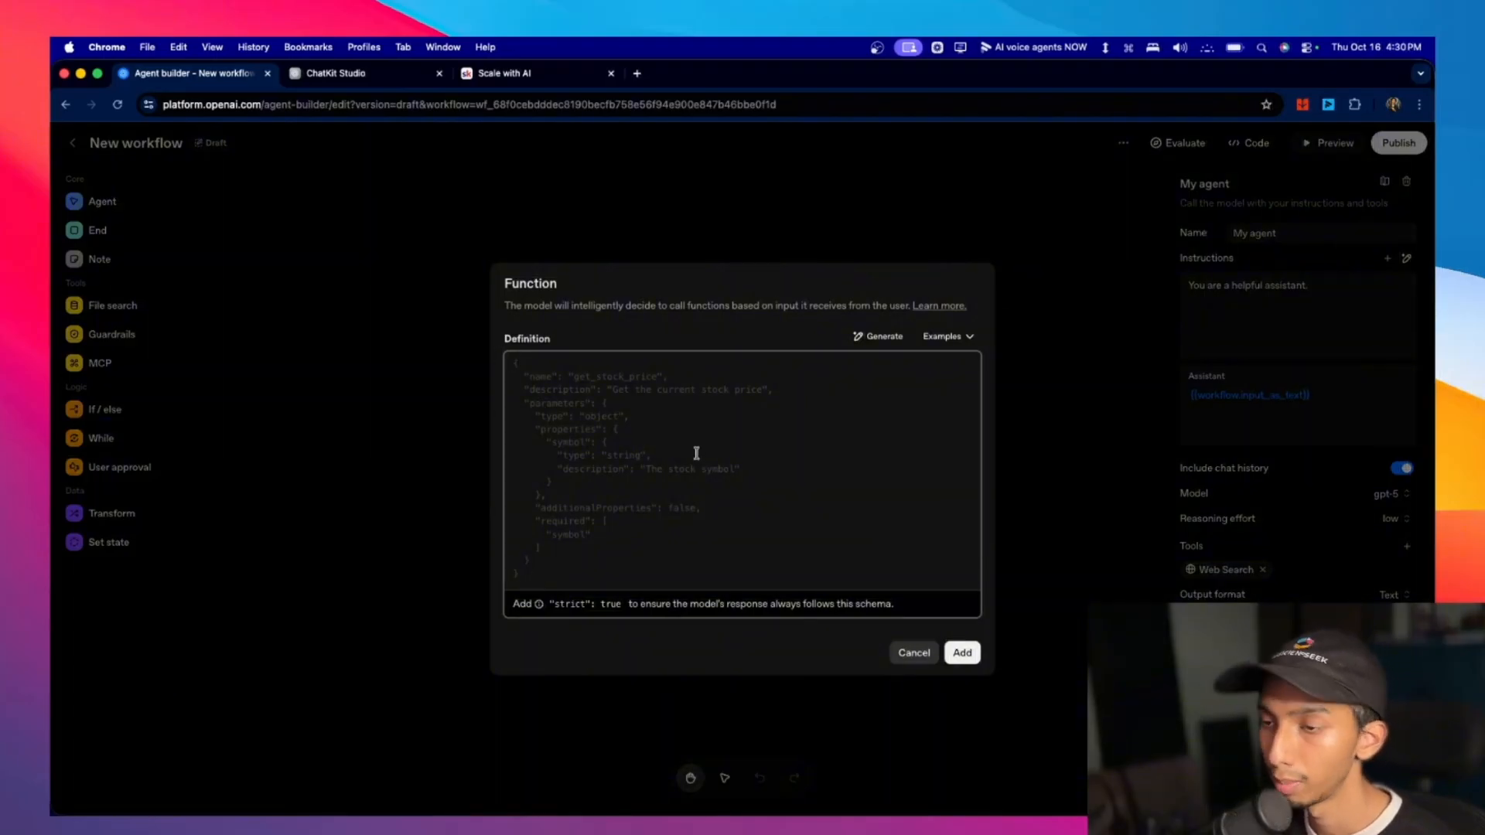
Switch to n8n, add a Postgres PGVector Store tool to the AI Agent, and move it below the agent.
{"action": "key", "text": "ctrl+Up"}
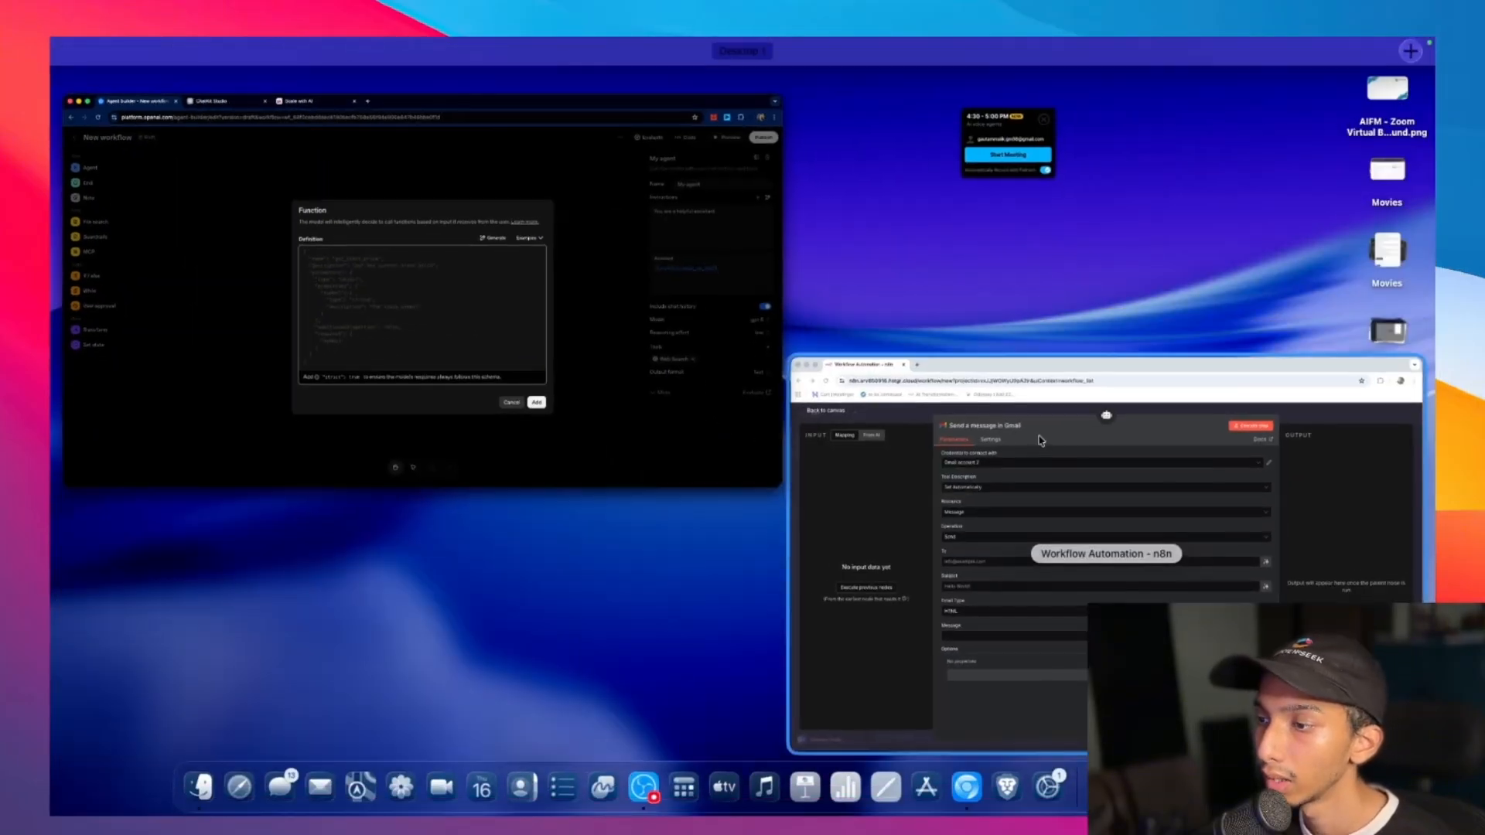
{"action": "left_click", "coordinate": [1029, 565]}
{"action": "left_click", "coordinate": [294, 161]}
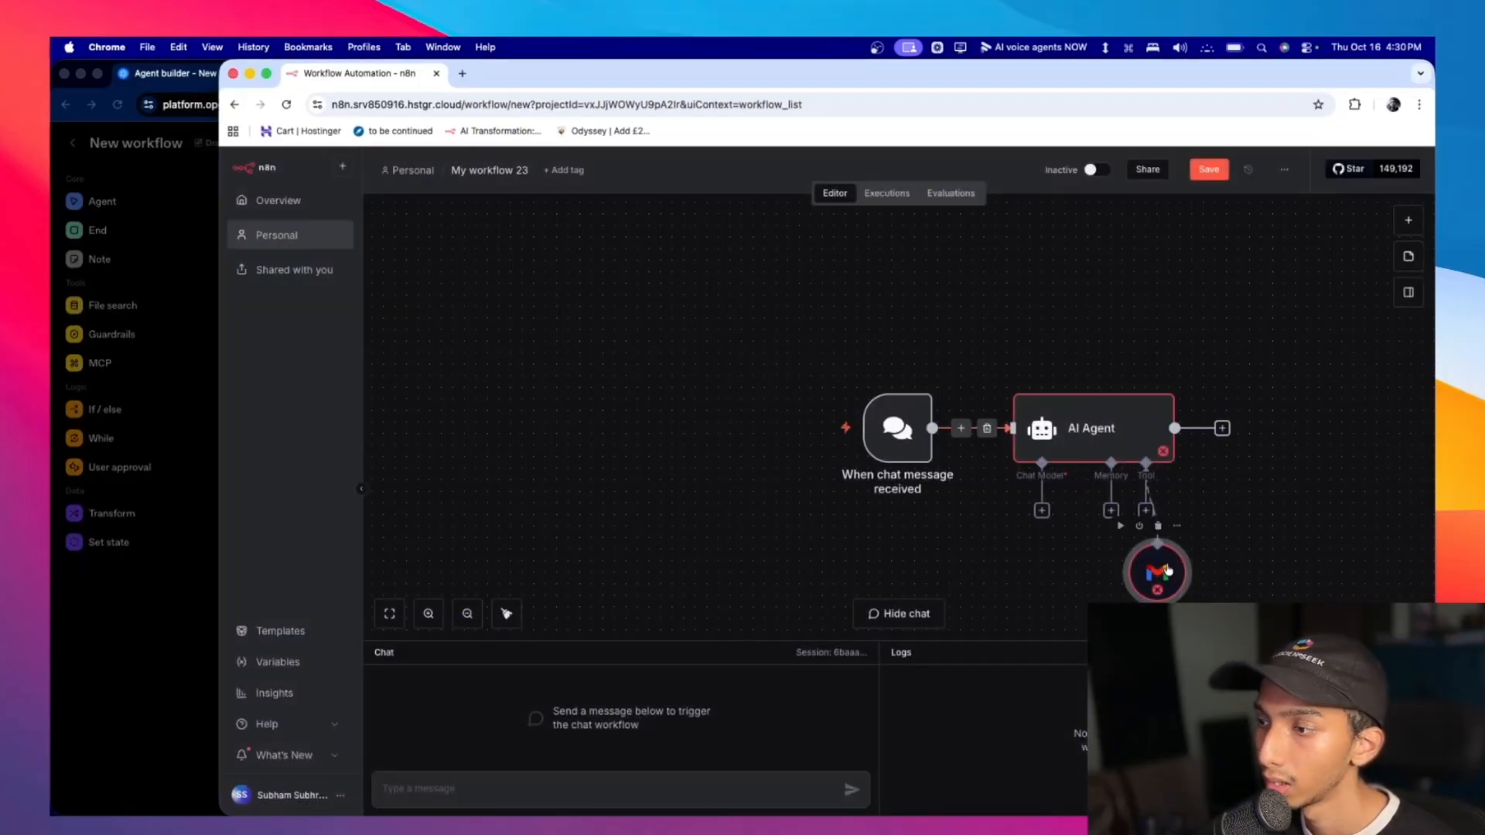
{"action": "left_click", "coordinate": [1146, 511]}
{"action": "scroll", "coordinate": [1351, 539], "scroll_direction": "down", "scroll_amount": 10}
{"action": "scroll", "coordinate": [1351, 539], "scroll_direction": "up", "scroll_amount": 3}
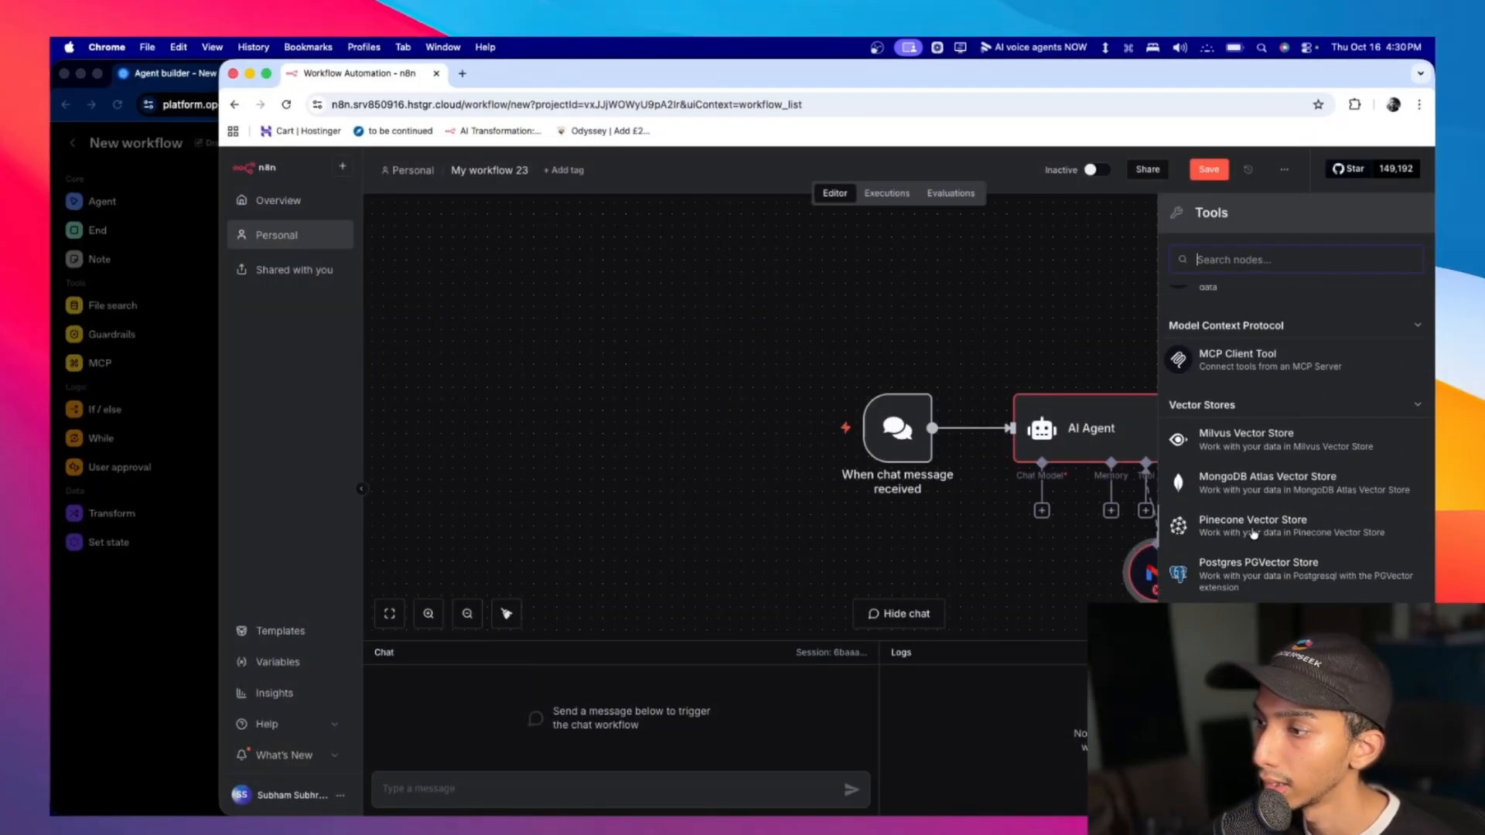
{"action": "left_click", "coordinate": [1278, 582]}
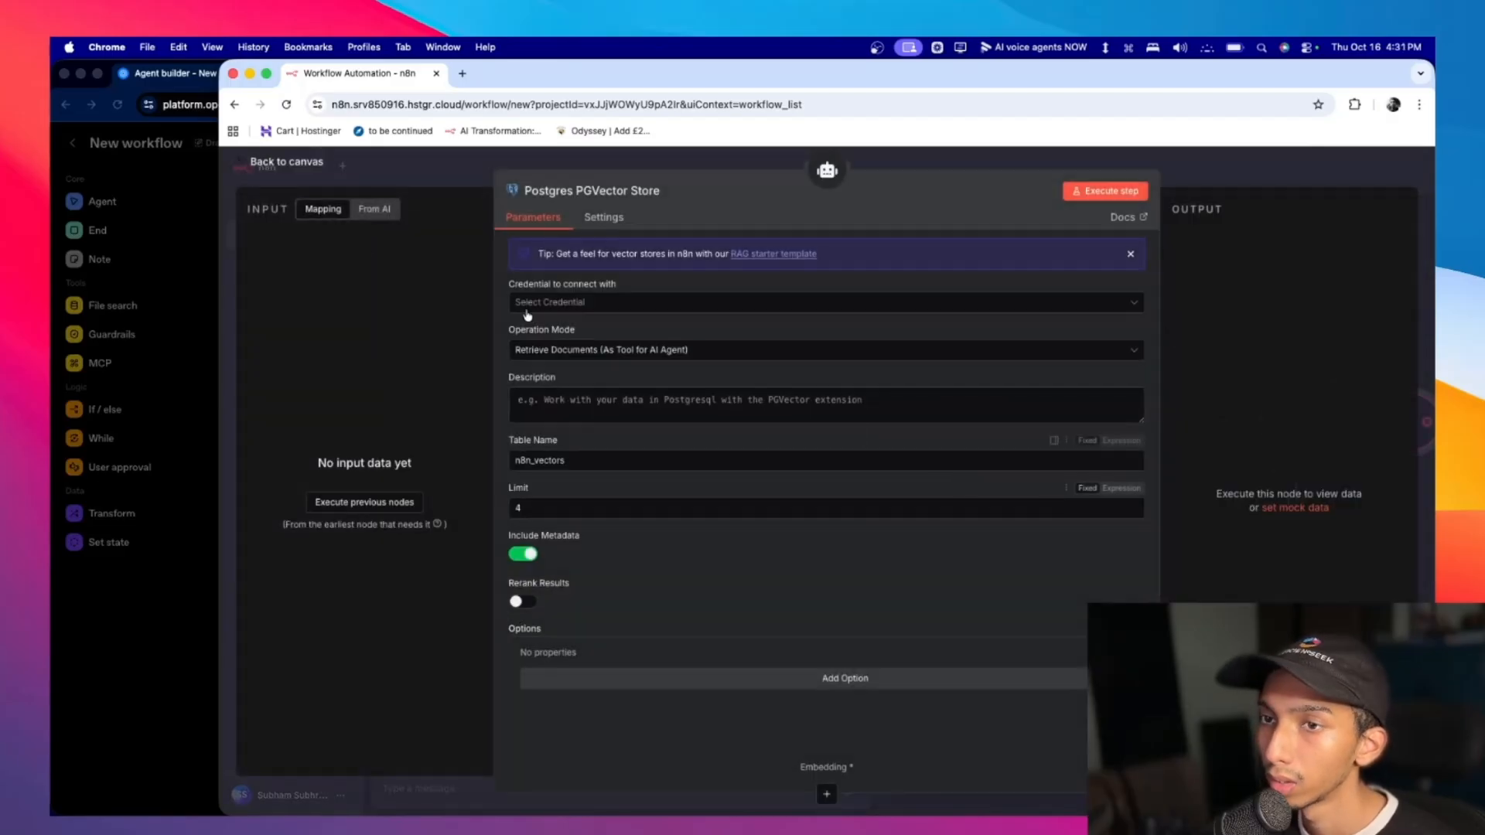
{"action": "left_click", "coordinate": [289, 161]}
{"action": "left_click_drag", "start_coordinate": [1366, 436], "coordinate": [1022, 608]}
Switch back to Agent Builder, cancel the function form, and examine and cancel the Custom tool form.
{"action": "key", "text": "ctrl+Up"}
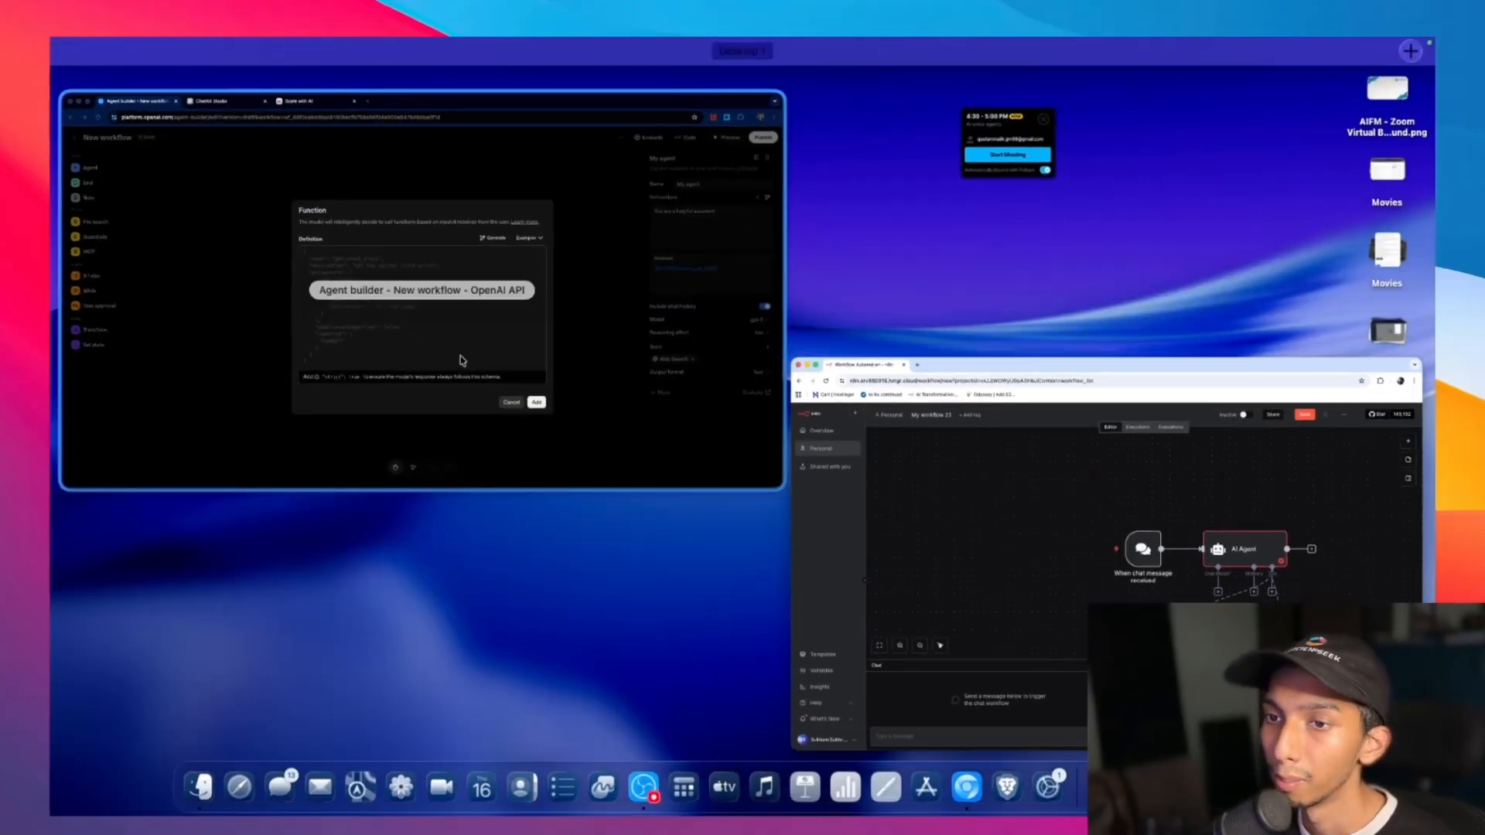
{"action": "left_click", "coordinate": [719, 376]}
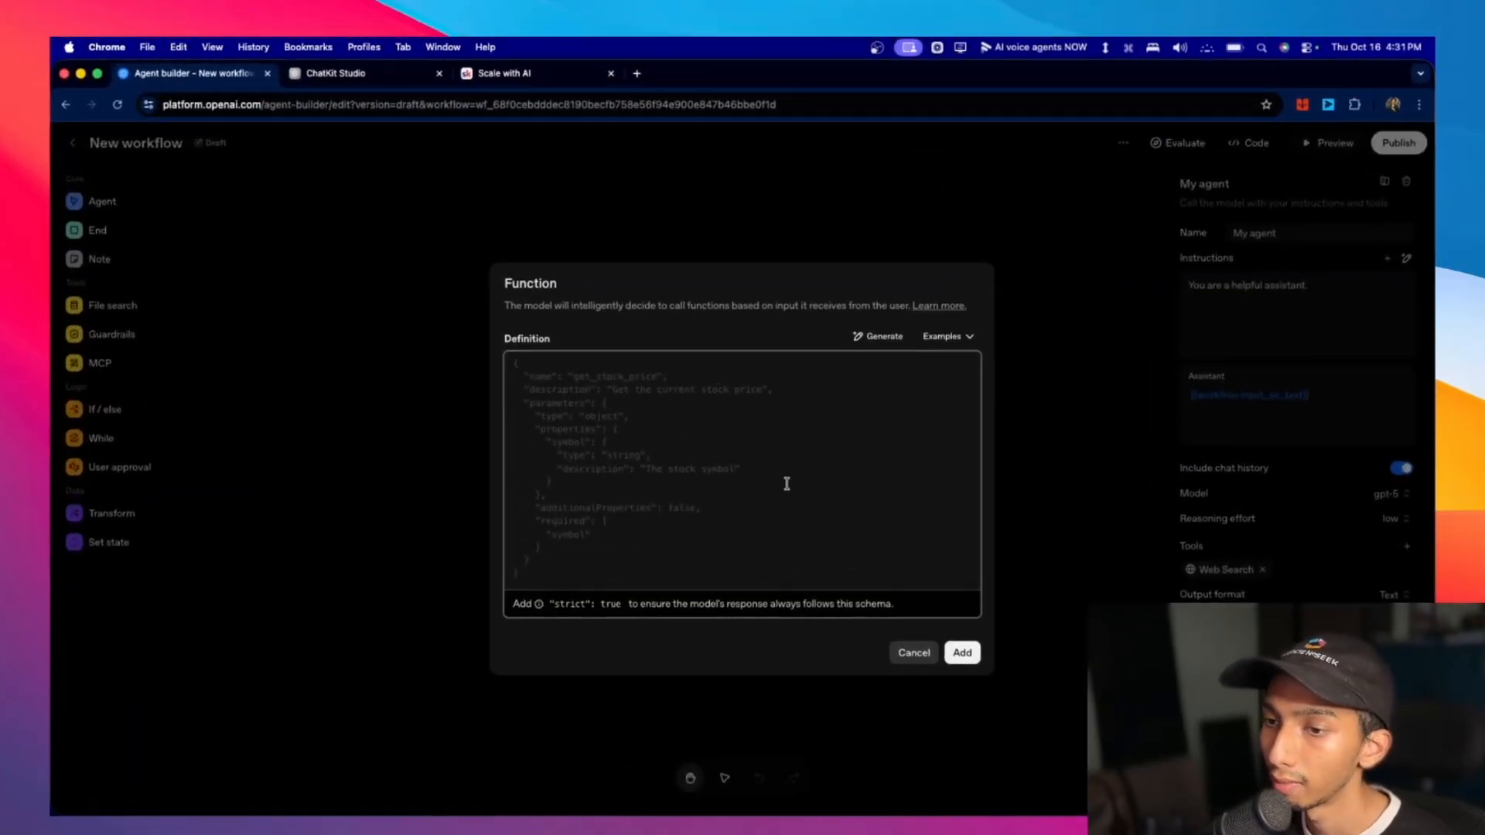
{"action": "left_click", "coordinate": [913, 654]}
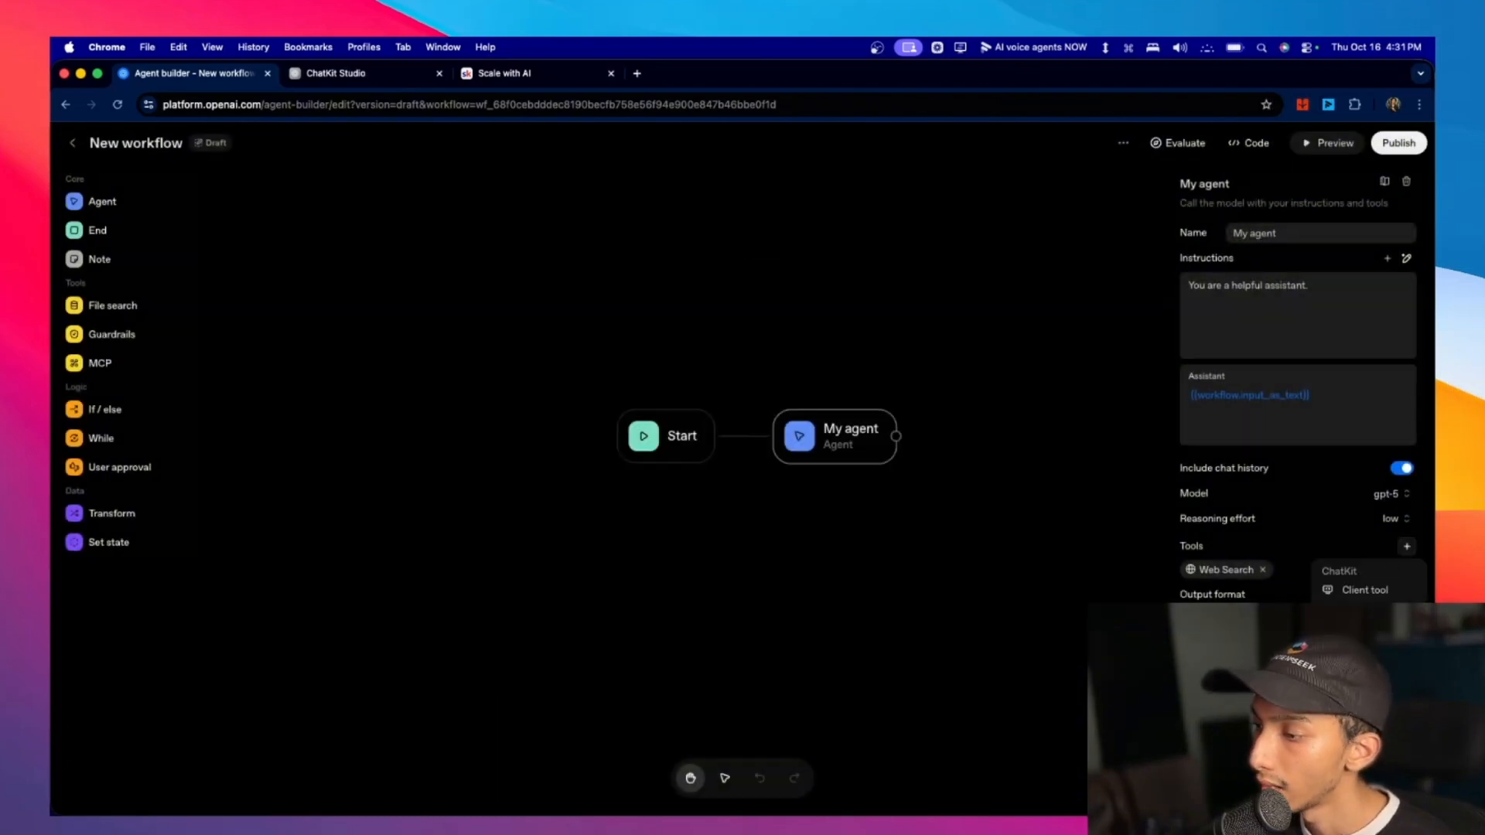
{"action": "left_click", "coordinate": [1360, 665]}
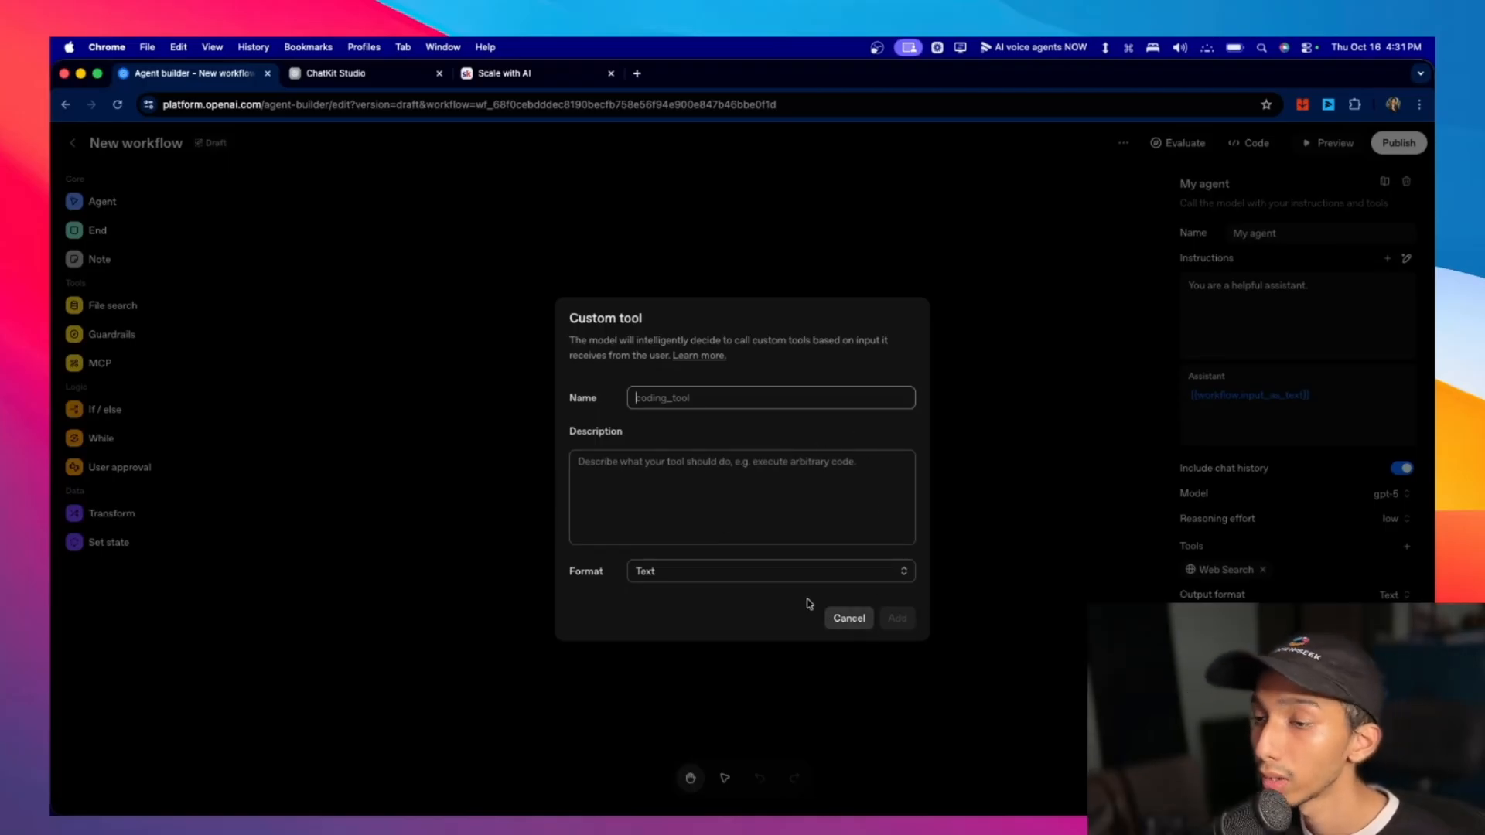
{"action": "left_click", "coordinate": [849, 620]}
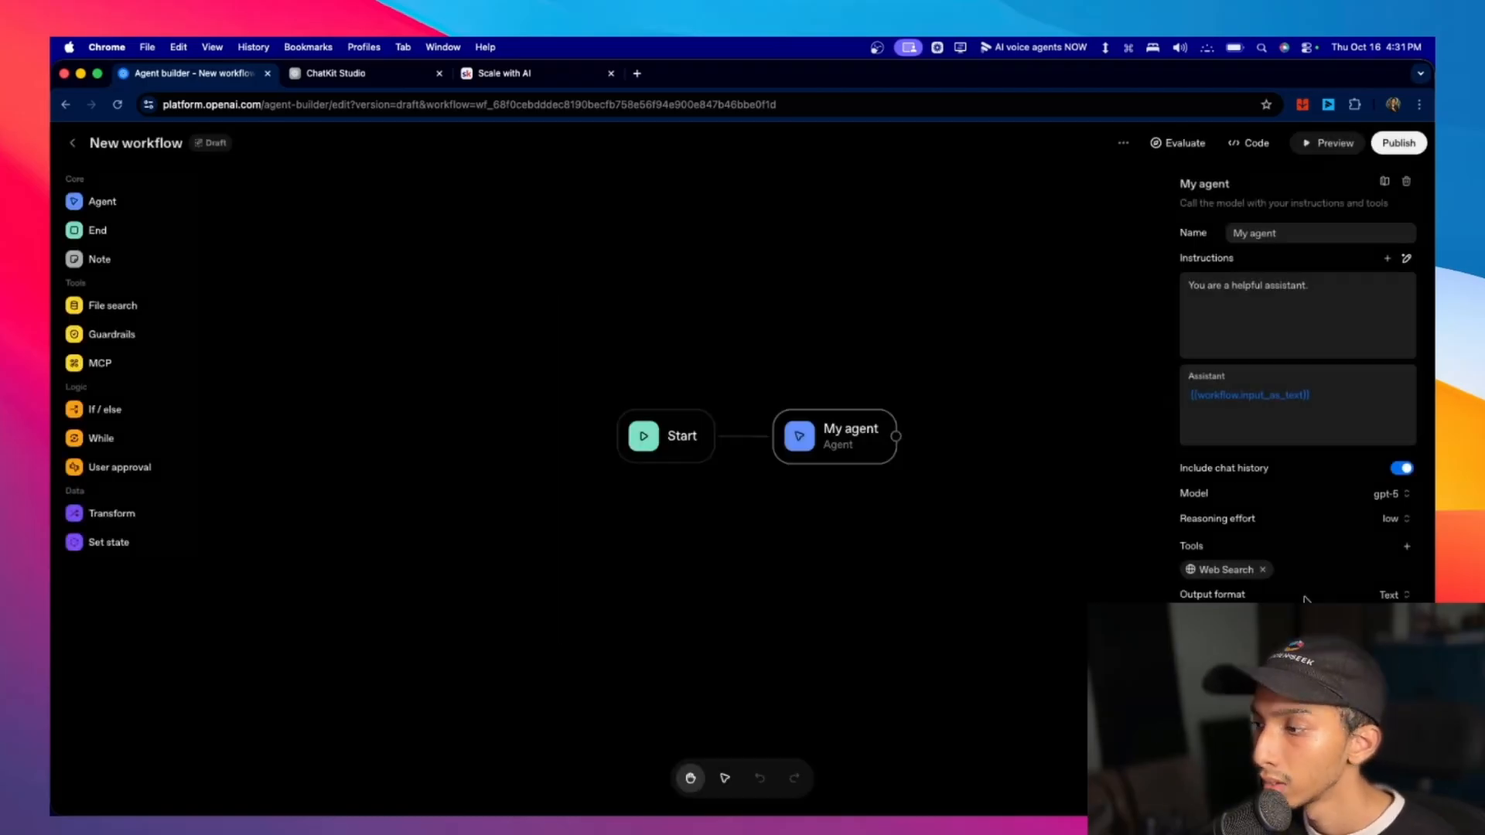
Choose Widget as My agent's output format and open Widget Builder to create a new widget.
{"action": "left_click_drag", "start_coordinate": [1177, 595], "coordinate": [1267, 595]}
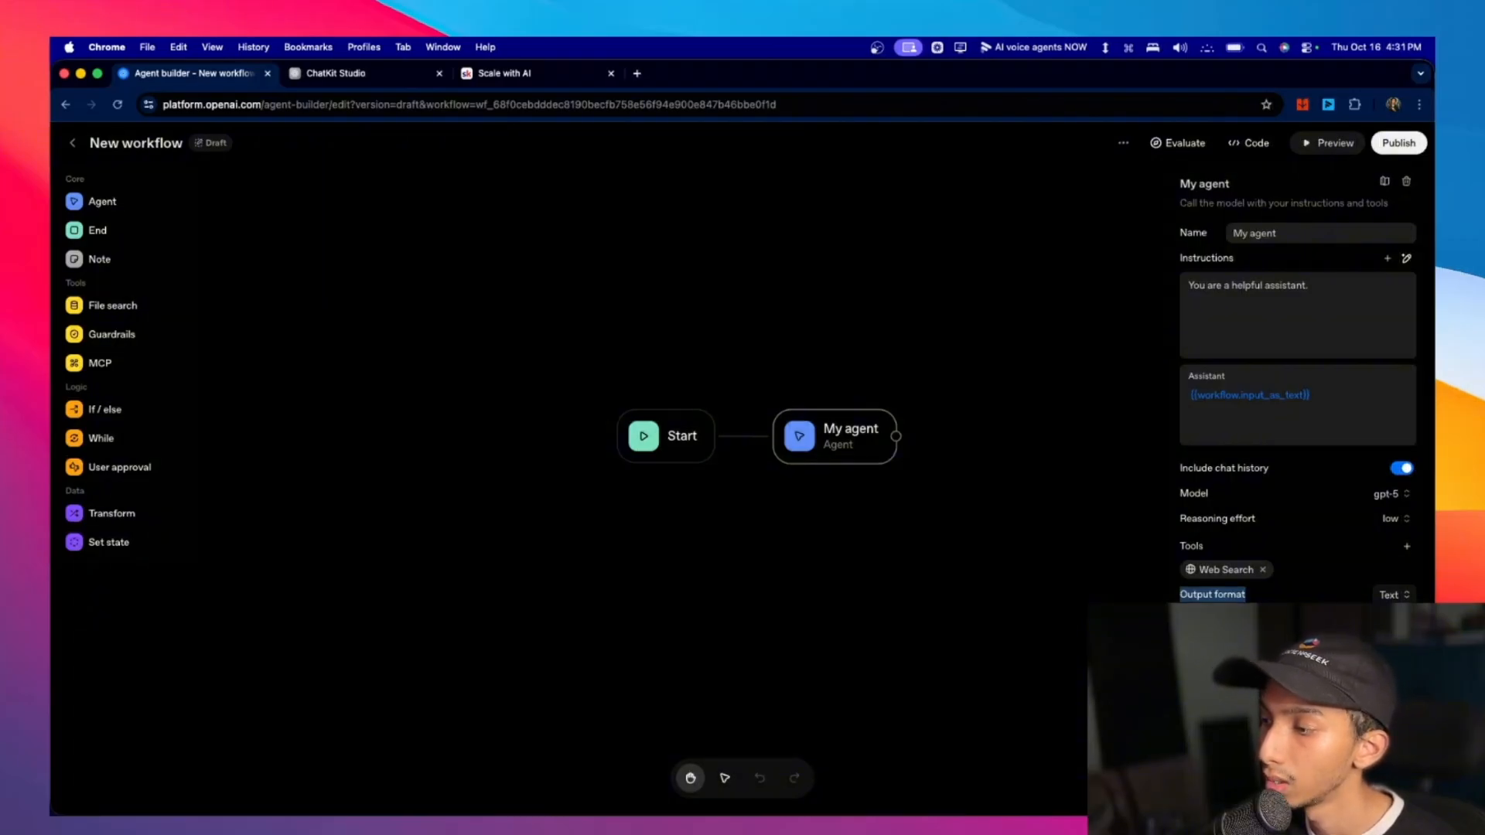
{"action": "left_click", "coordinate": [1394, 594]}
{"action": "left_click", "coordinate": [1369, 669]}
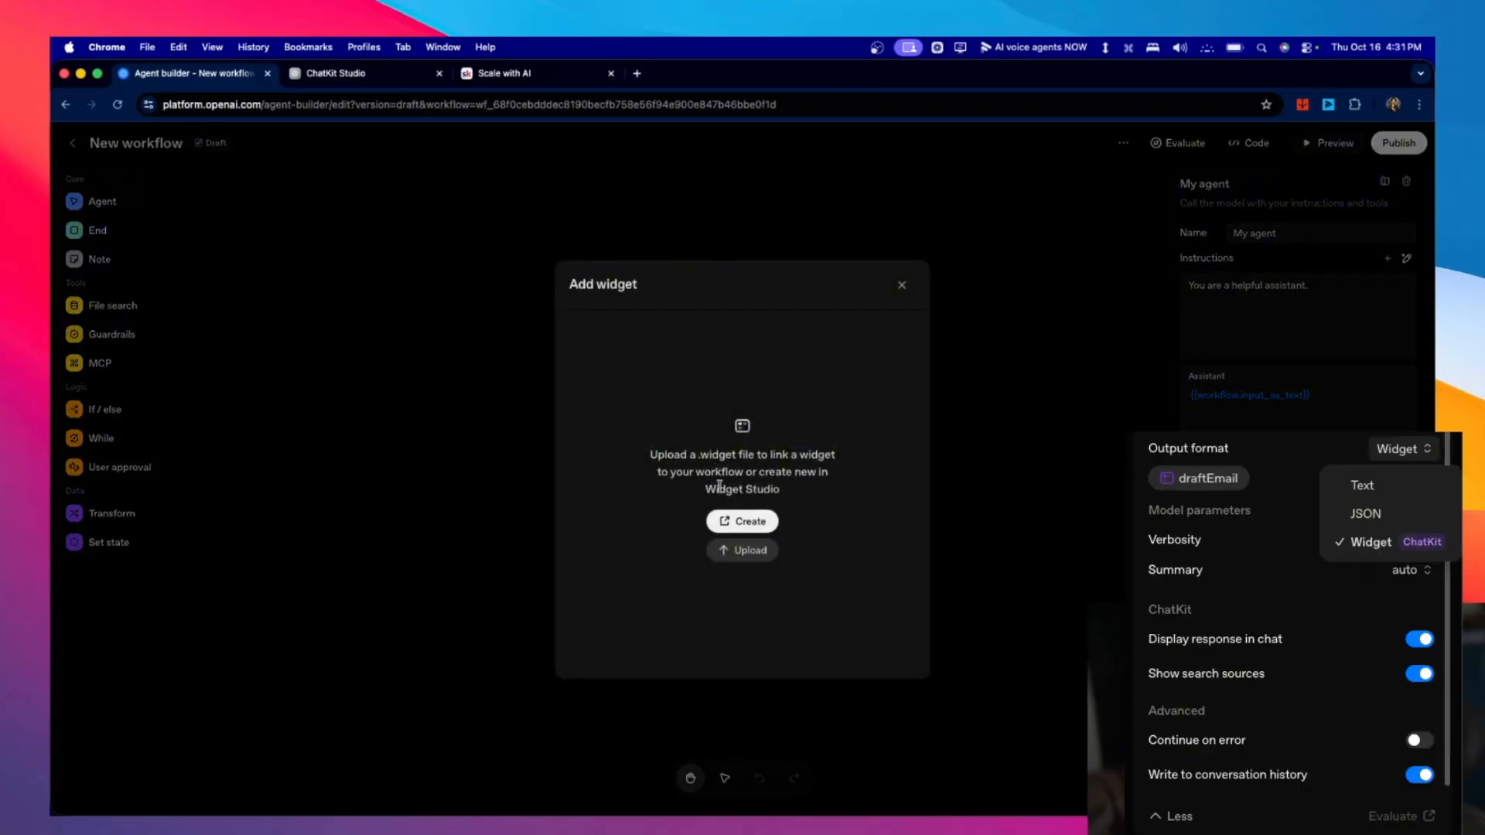
{"action": "left_click", "coordinate": [743, 522]}
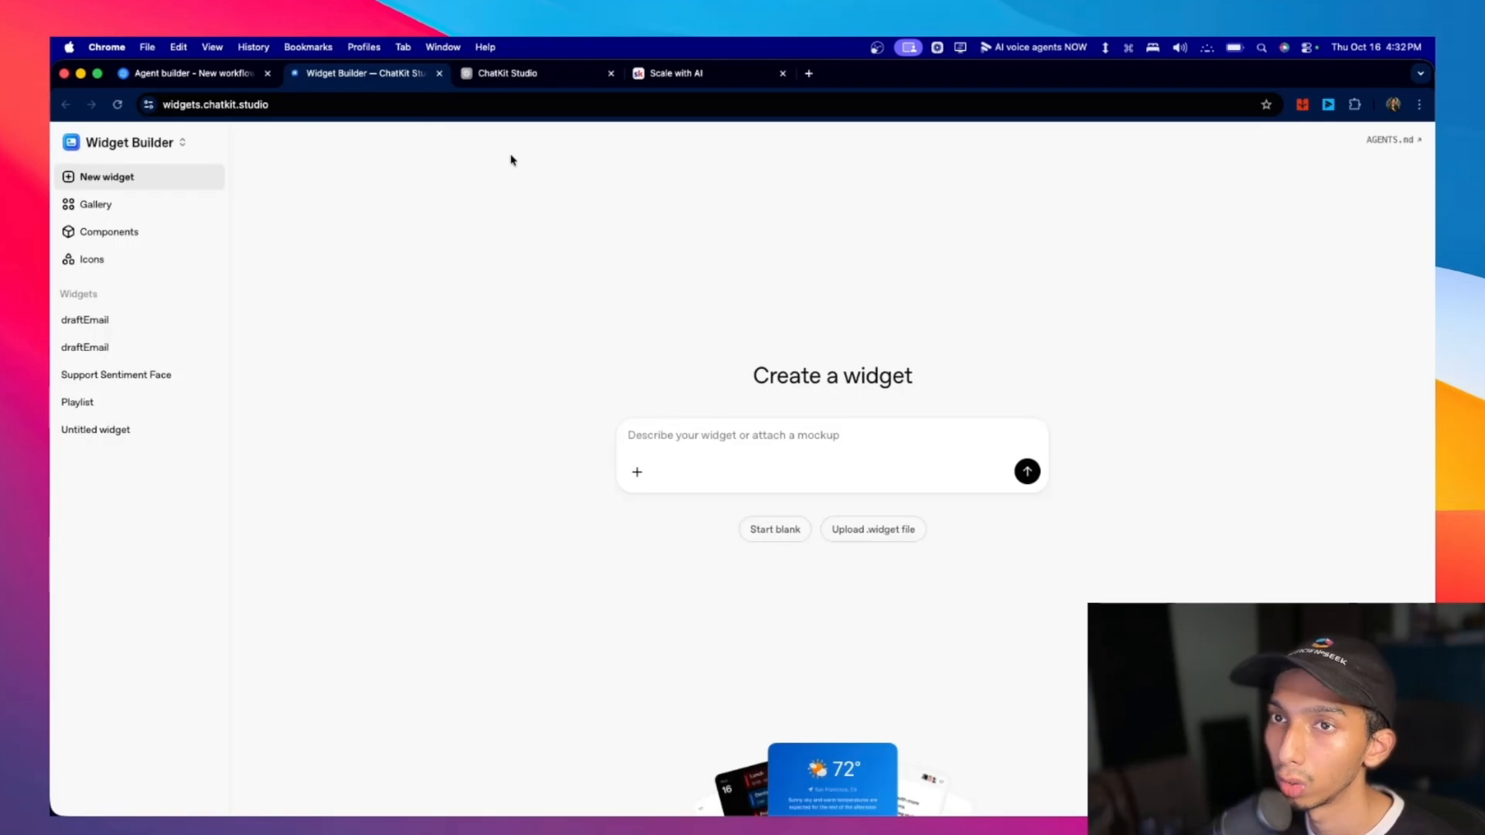
Browse the widget gallery, open the email draft example, and examine its card code.
{"action": "left_click", "coordinate": [141, 207]}
{"action": "scroll", "coordinate": [1027, 476], "scroll_direction": "down", "scroll_amount": 5}
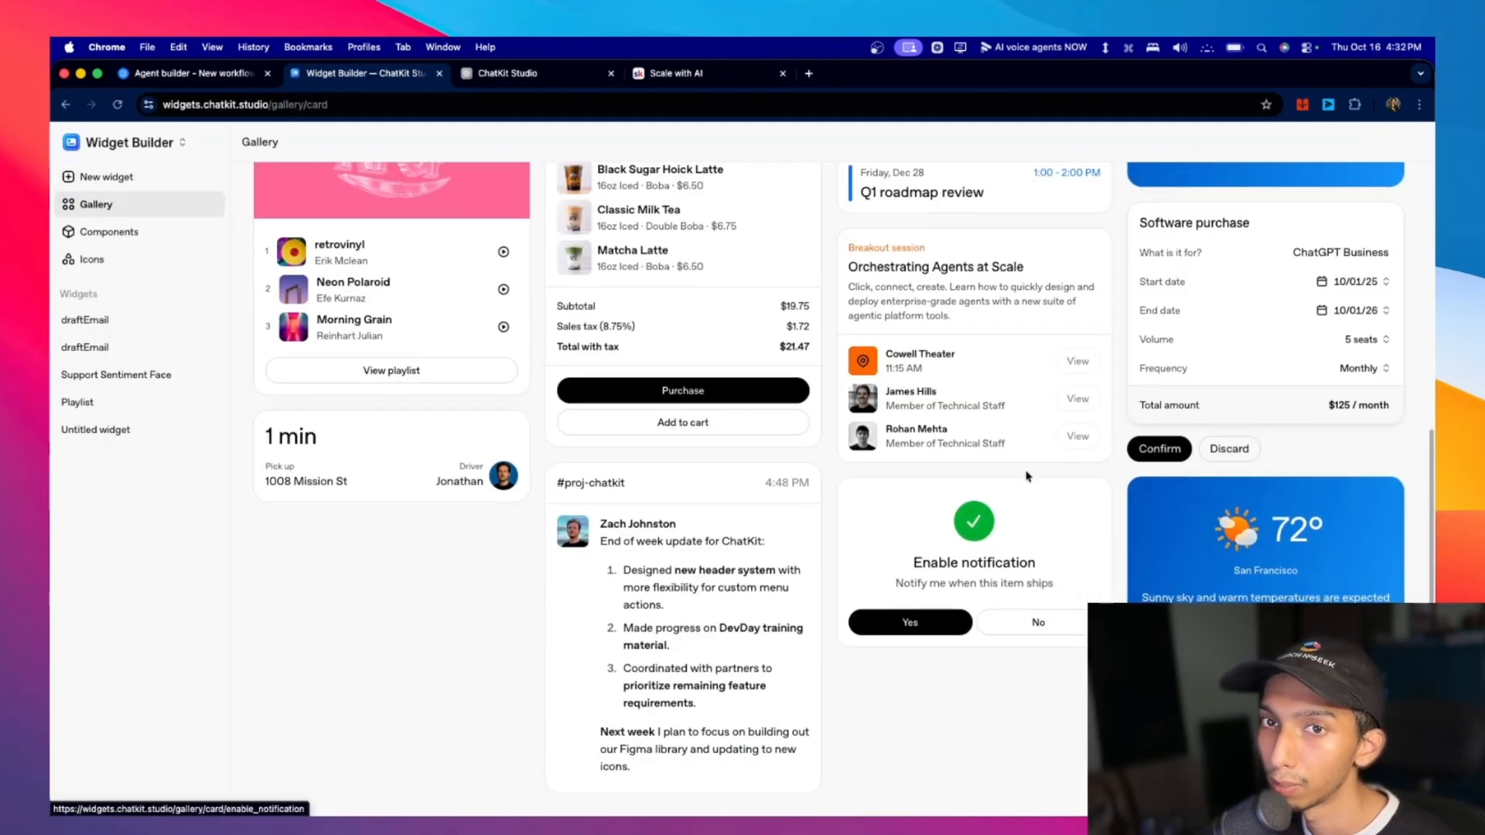
{"action": "scroll", "coordinate": [1027, 476], "scroll_direction": "up", "scroll_amount": 6}
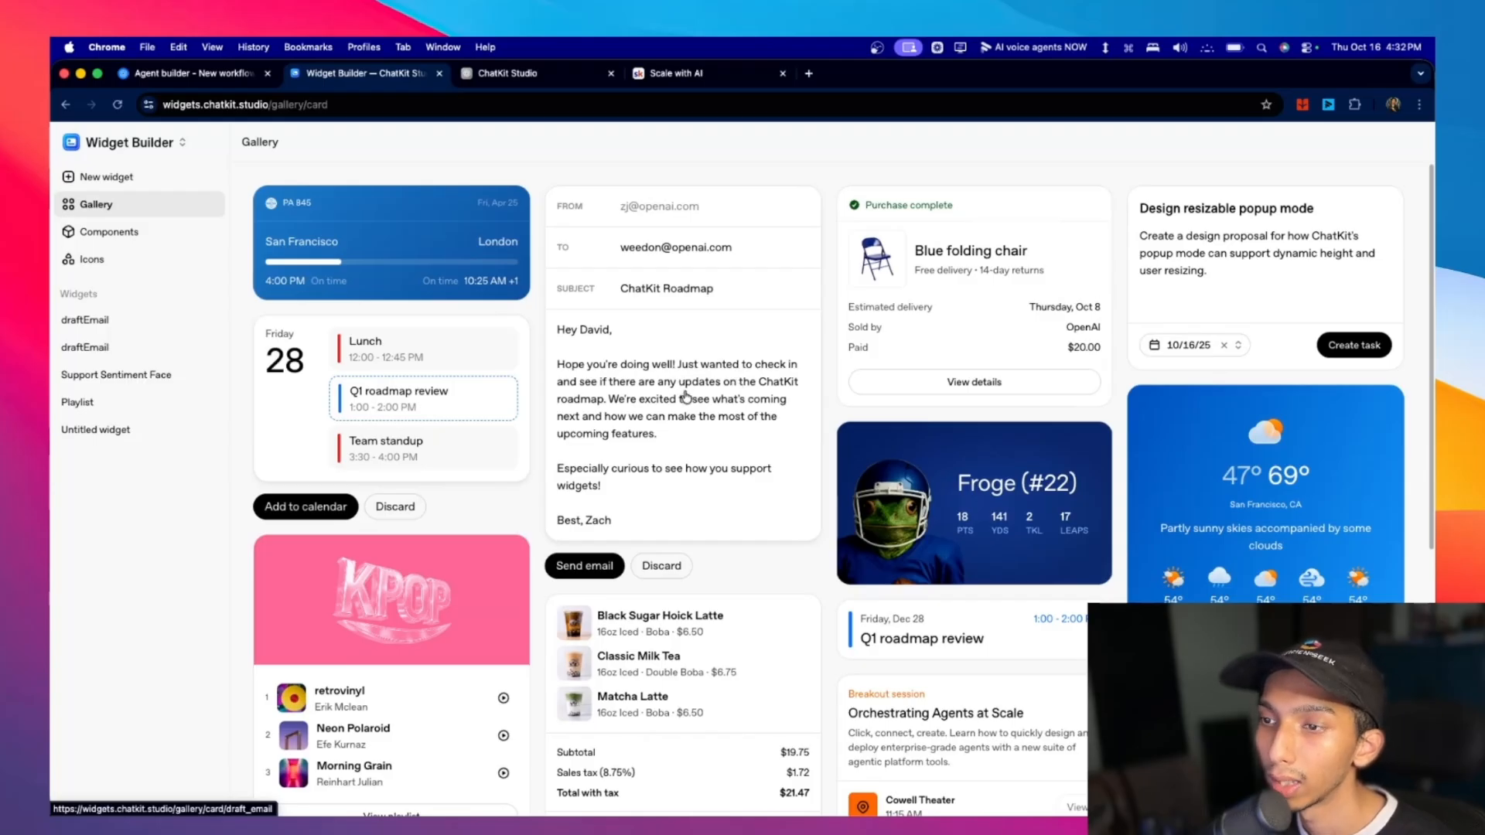
{"action": "left_click", "coordinate": [685, 397]}
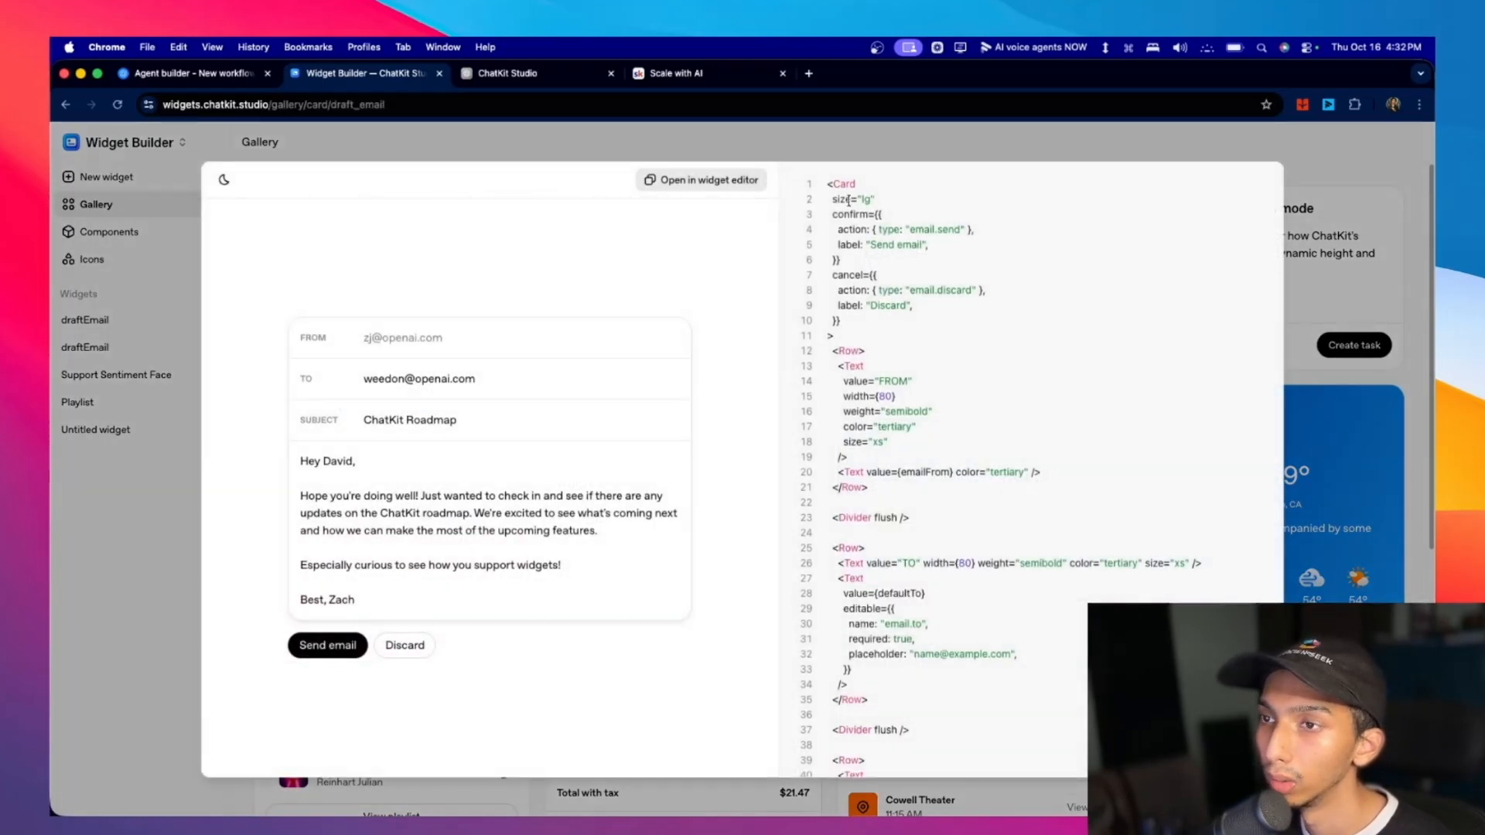
{"action": "scroll", "coordinate": [990, 460], "scroll_direction": "down", "scroll_amount": 5}
{"action": "scroll", "coordinate": [1001, 419], "scroll_direction": "up", "scroll_amount": 5}
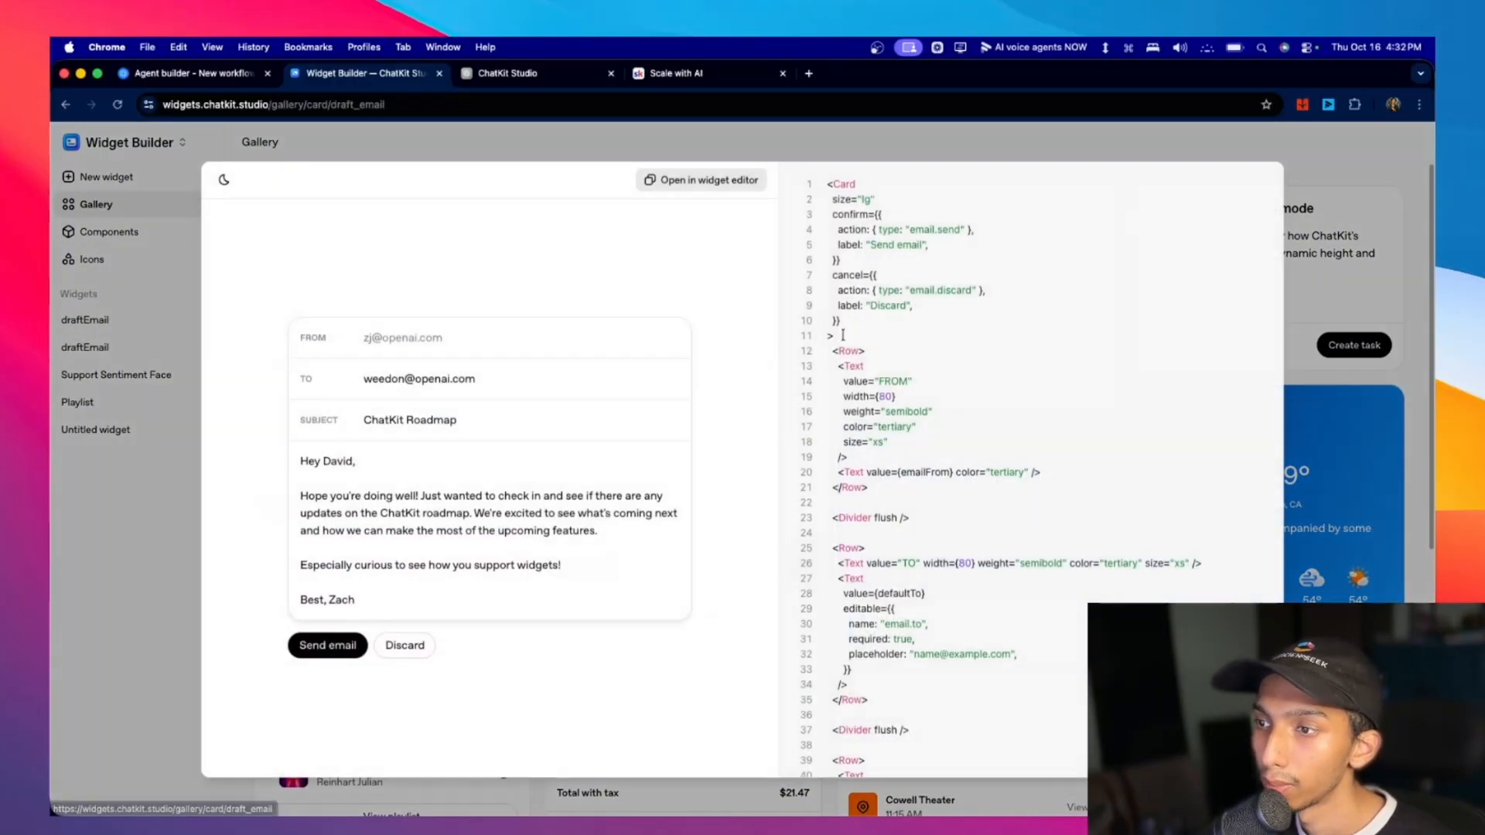
{"action": "left_click_drag", "start_coordinate": [832, 178], "coordinate": [912, 731]}
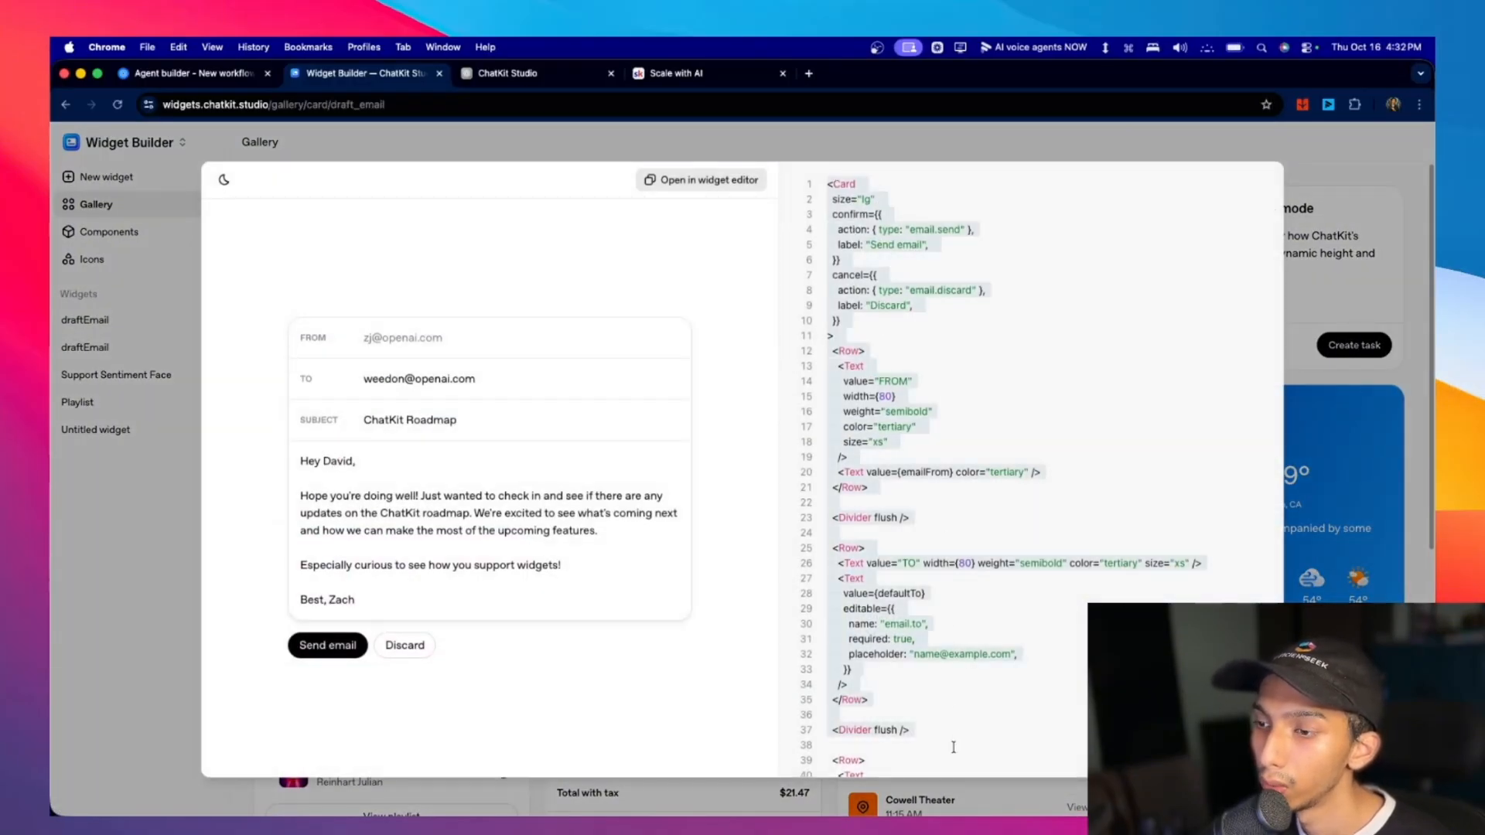
{"action": "scroll", "coordinate": [912, 696], "scroll_direction": "down", "scroll_amount": 3}
Examine the From, To, Subject and body fields in the email draft's preview, and close the example.
{"action": "left_click_drag", "start_coordinate": [298, 319], "coordinate": [683, 656]}
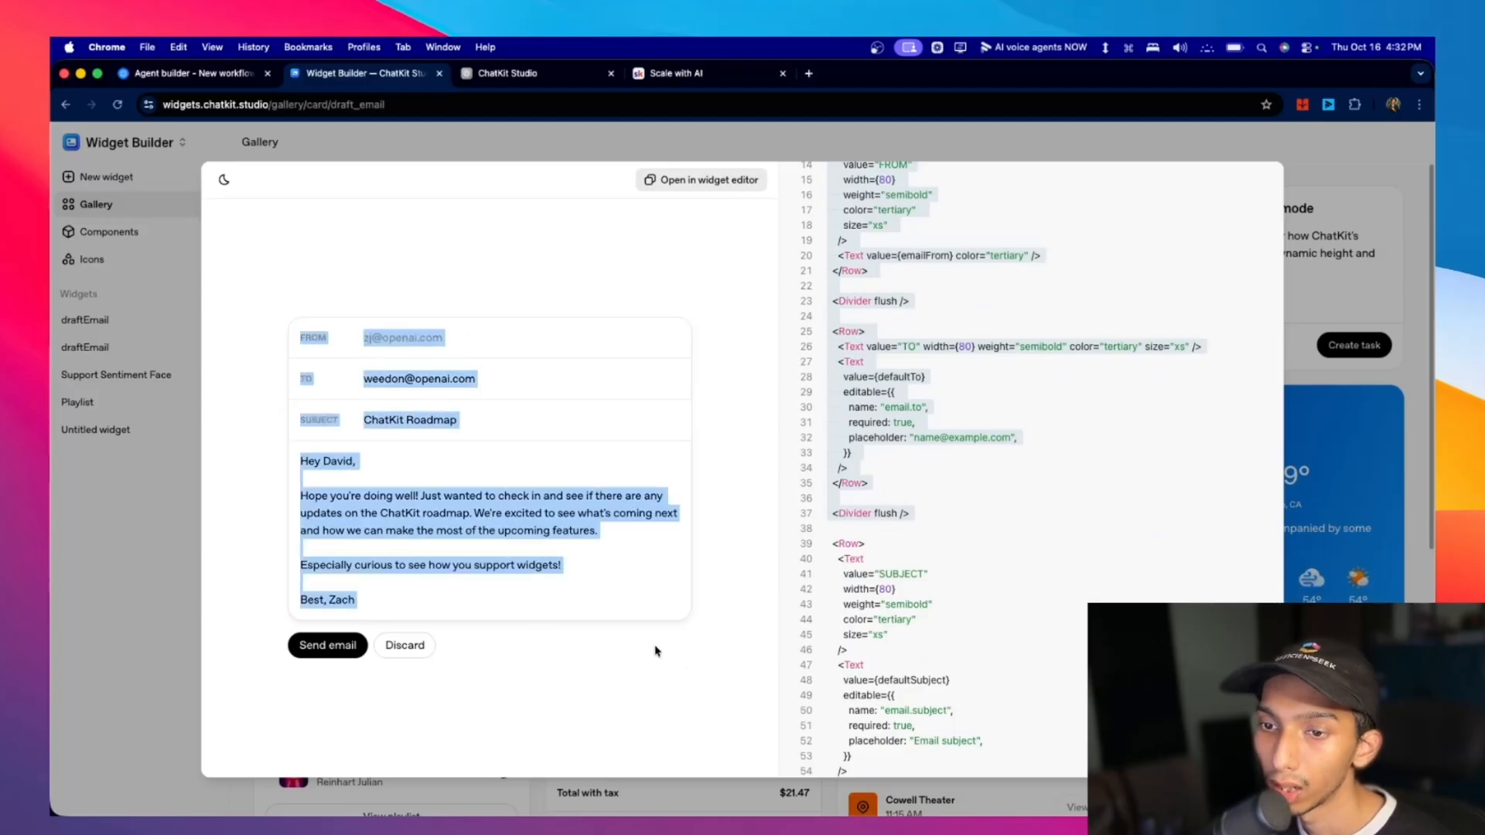
{"action": "left_click", "coordinate": [441, 562]}
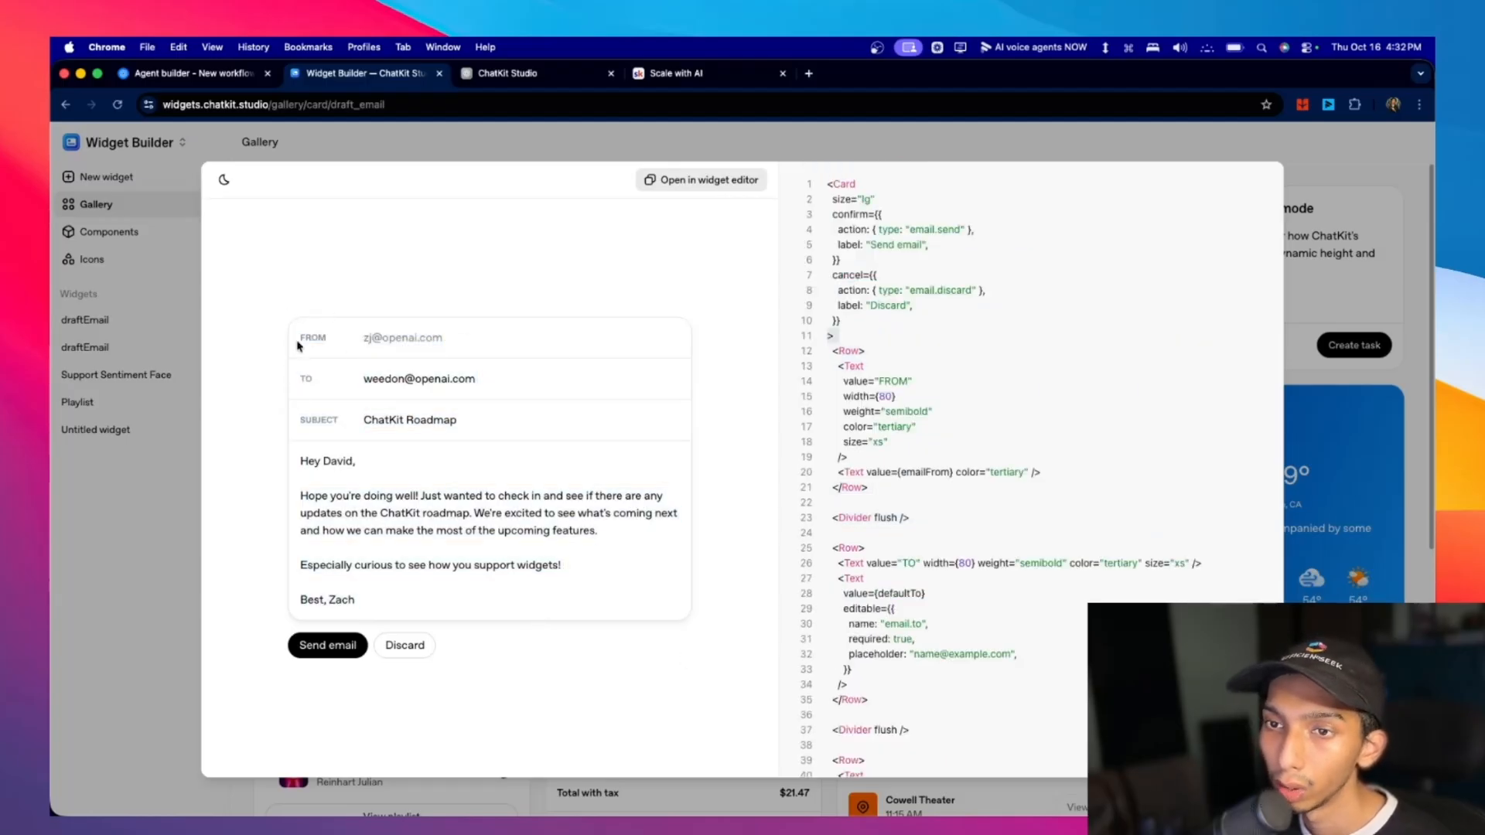
{"action": "left_click_drag", "start_coordinate": [296, 342], "coordinate": [574, 458]}
{"action": "left_click", "coordinate": [631, 598]}
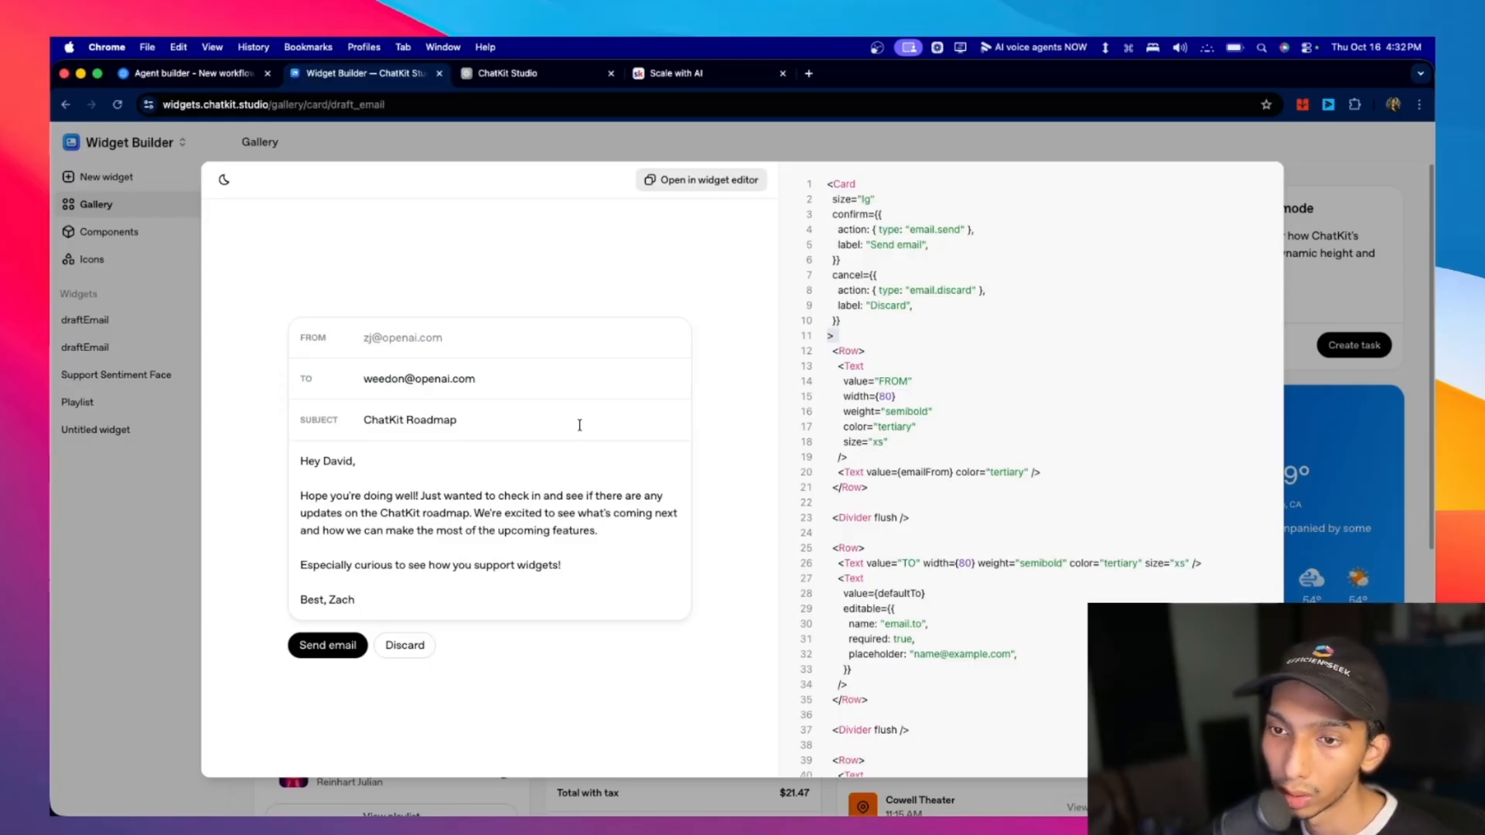
{"action": "left_click_drag", "start_coordinate": [290, 329], "coordinate": [547, 441]}
{"action": "left_click", "coordinate": [581, 599]}
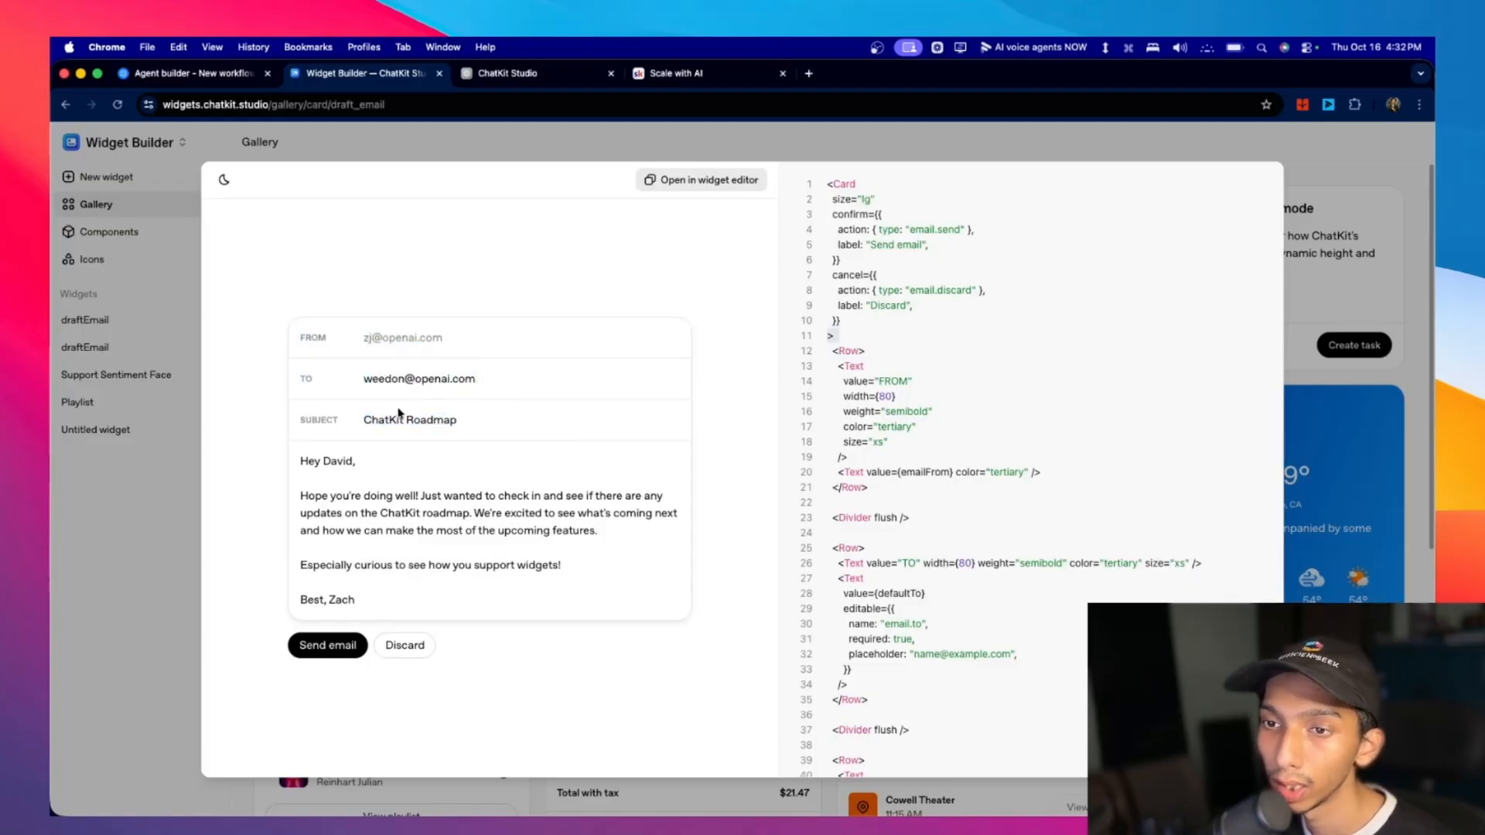
{"action": "left_click_drag", "start_coordinate": [361, 338], "coordinate": [363, 379]}
{"action": "left_click", "coordinate": [396, 519]}
{"action": "left_click_drag", "start_coordinate": [630, 536], "coordinate": [569, 532]}
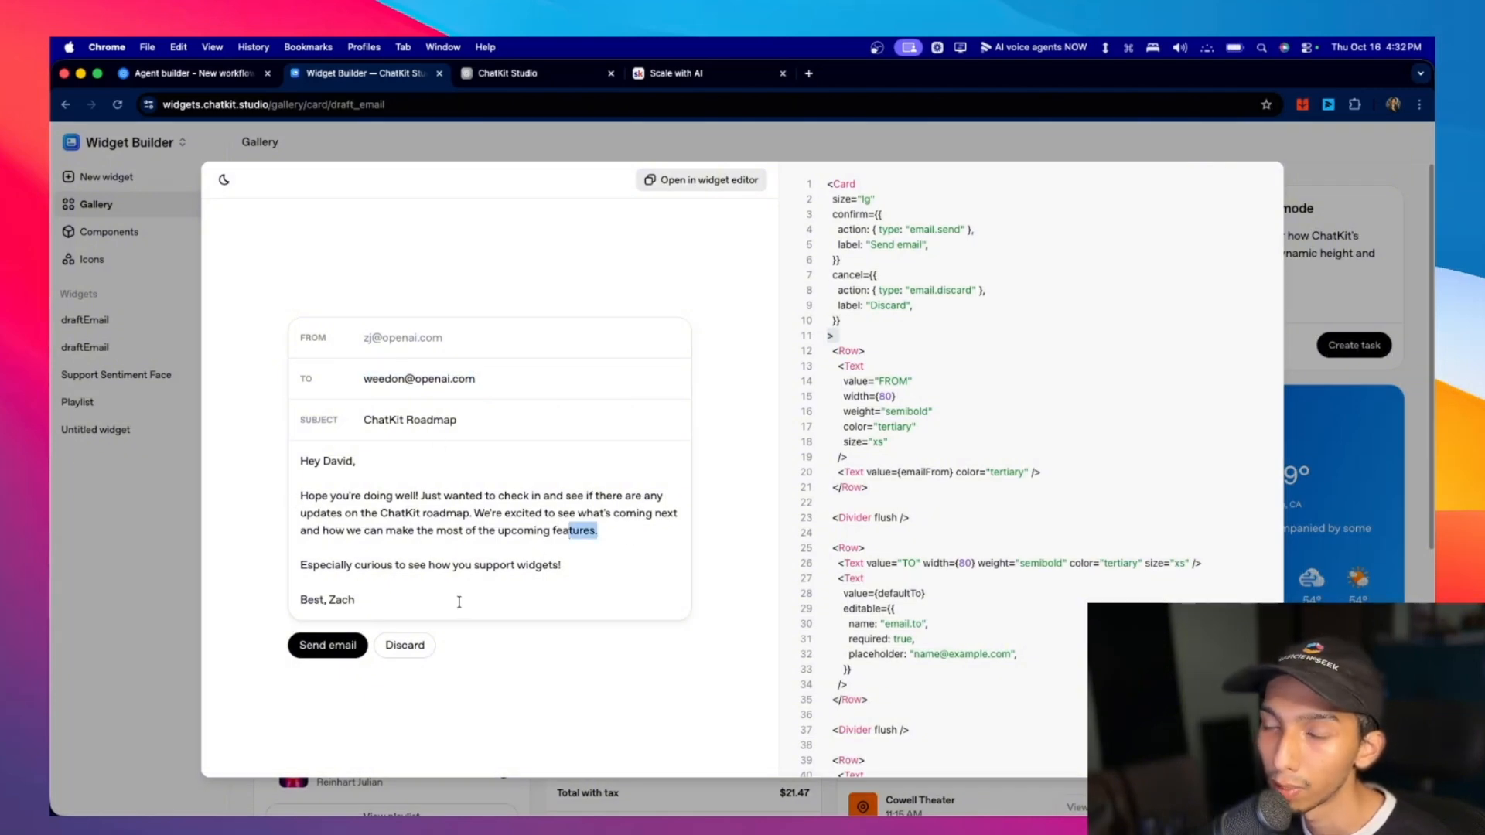
{"action": "left_click_drag", "start_coordinate": [541, 600], "coordinate": [290, 469]}
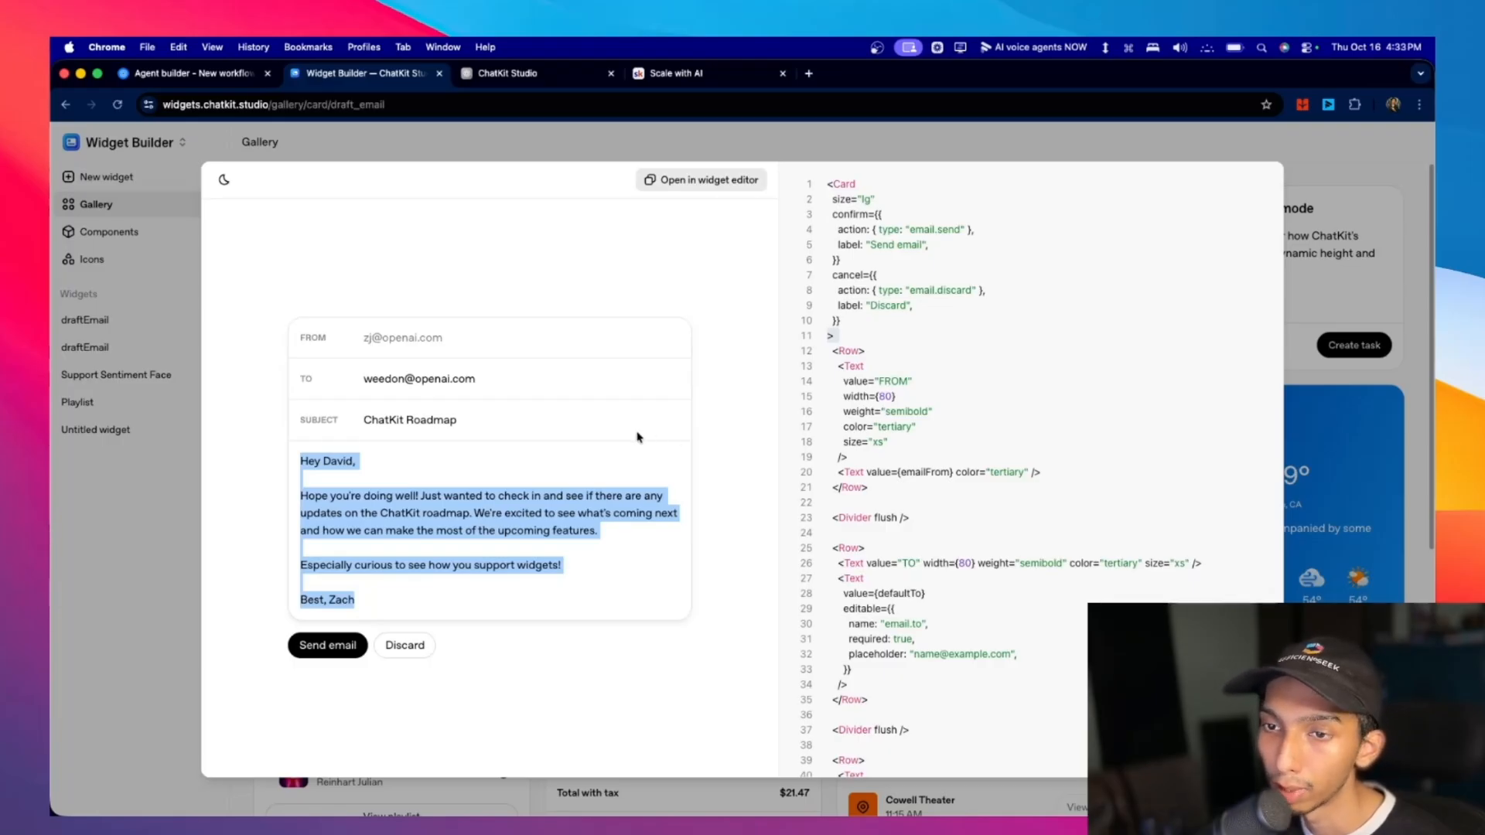
{"action": "left_click", "coordinate": [392, 444]}
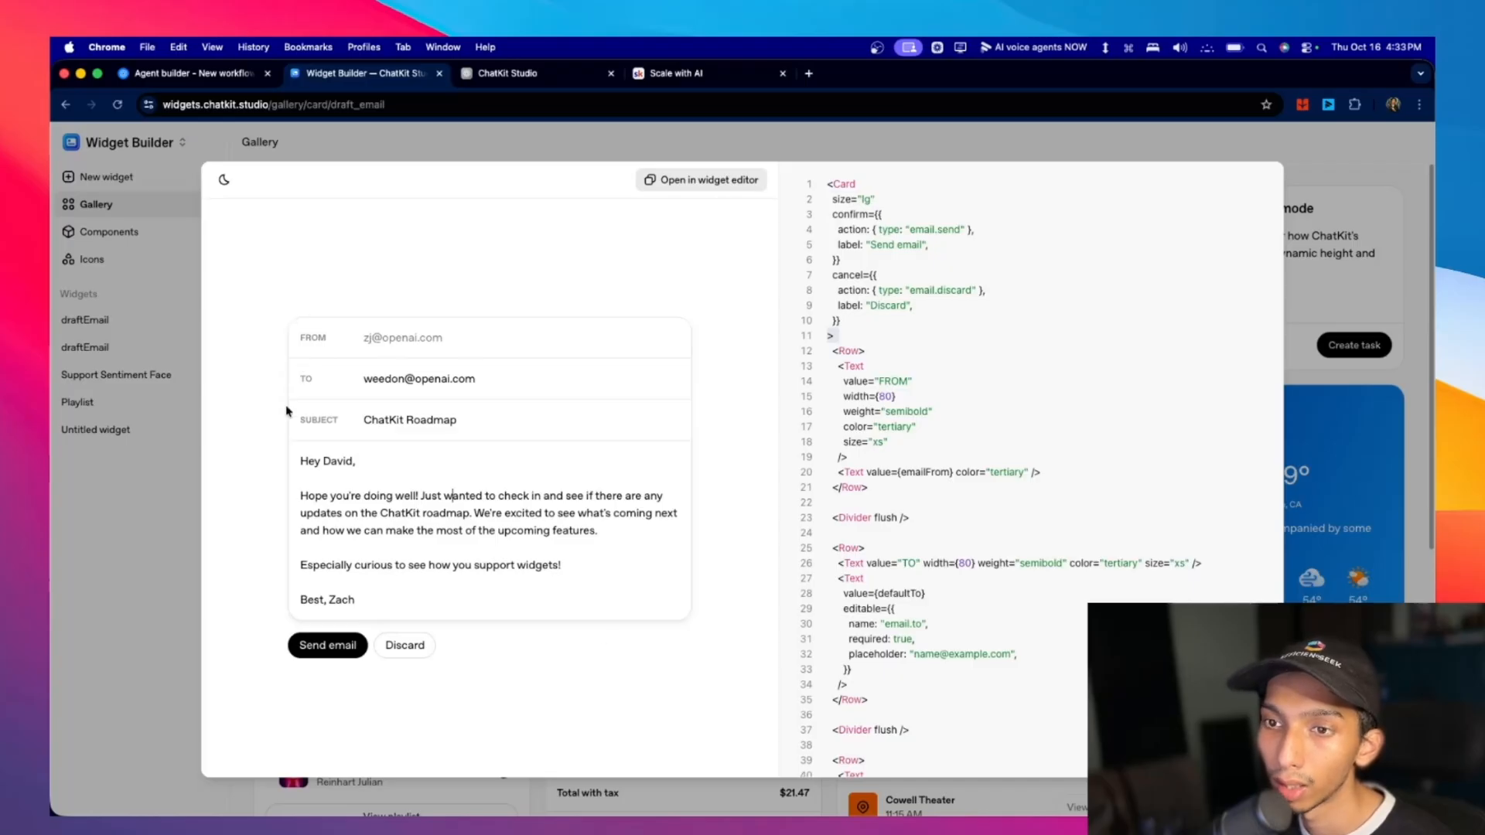
{"action": "left_click", "coordinate": [369, 606]}
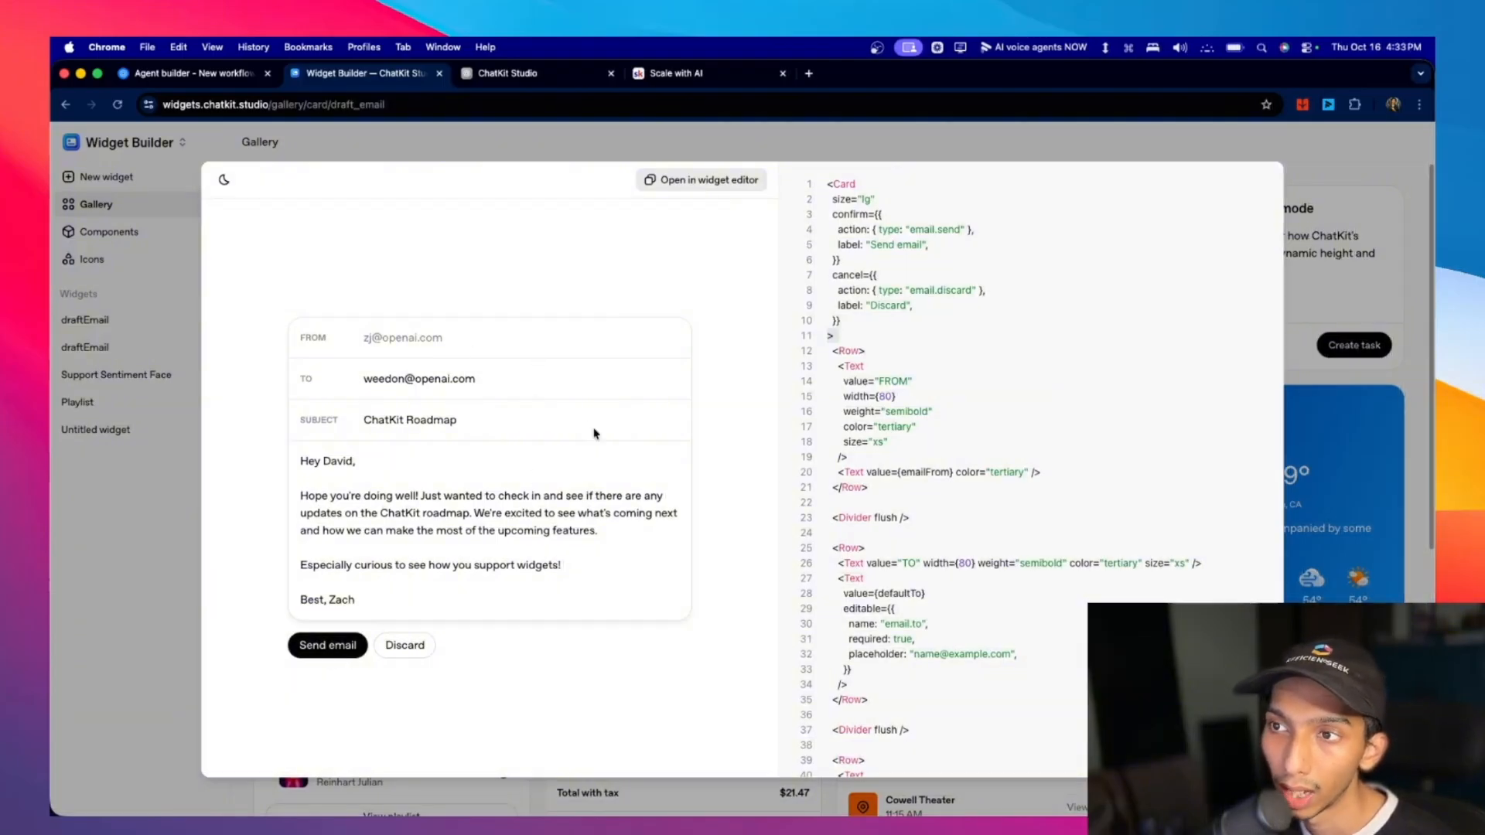
{"action": "left_click", "coordinate": [746, 166]}
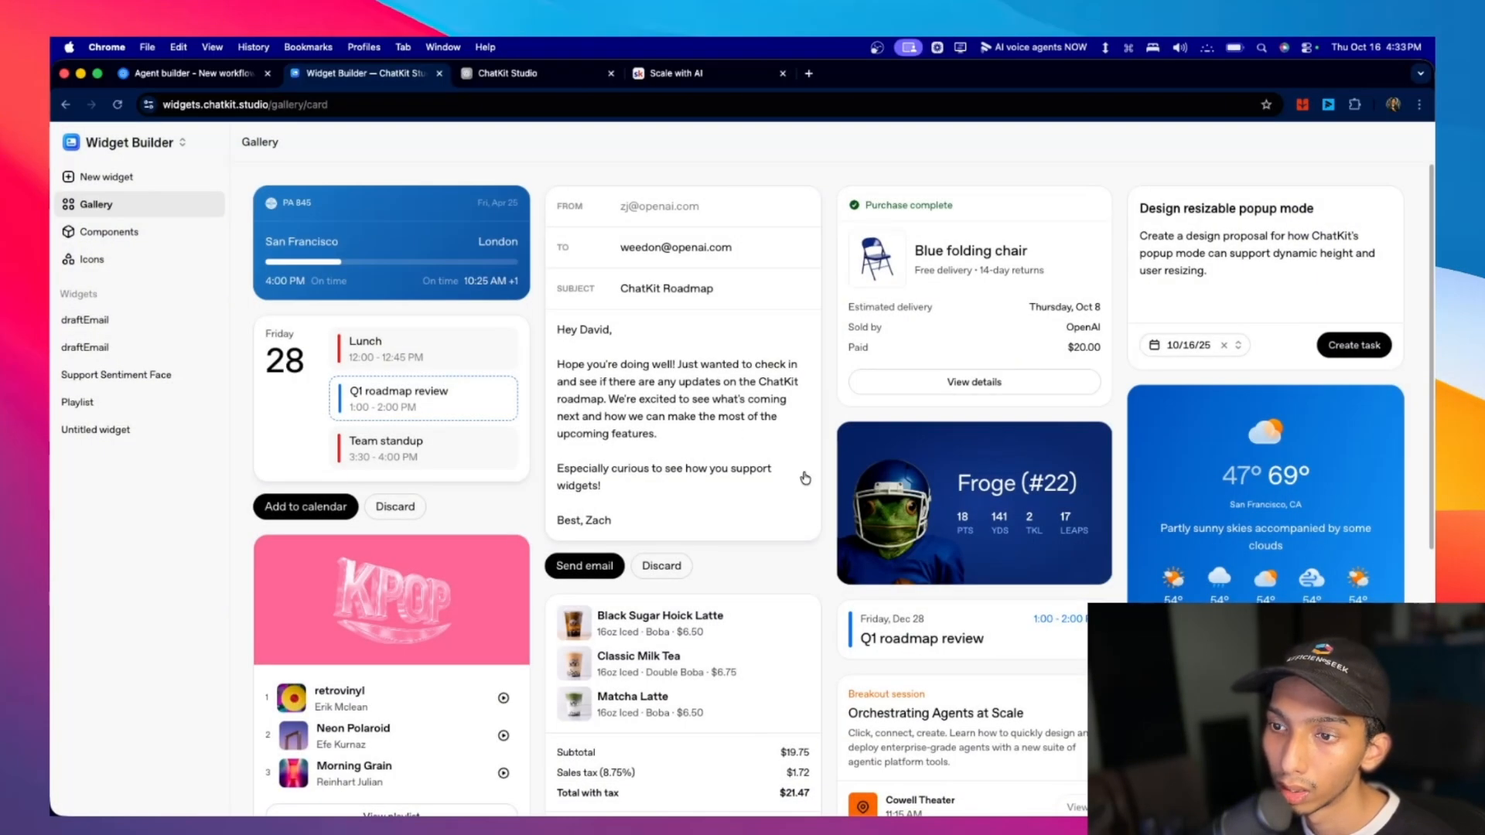
Open the gallery's email draft example in the widget editor and download it as draftEmail (2) to Downloads.
{"action": "left_click", "coordinate": [689, 478]}
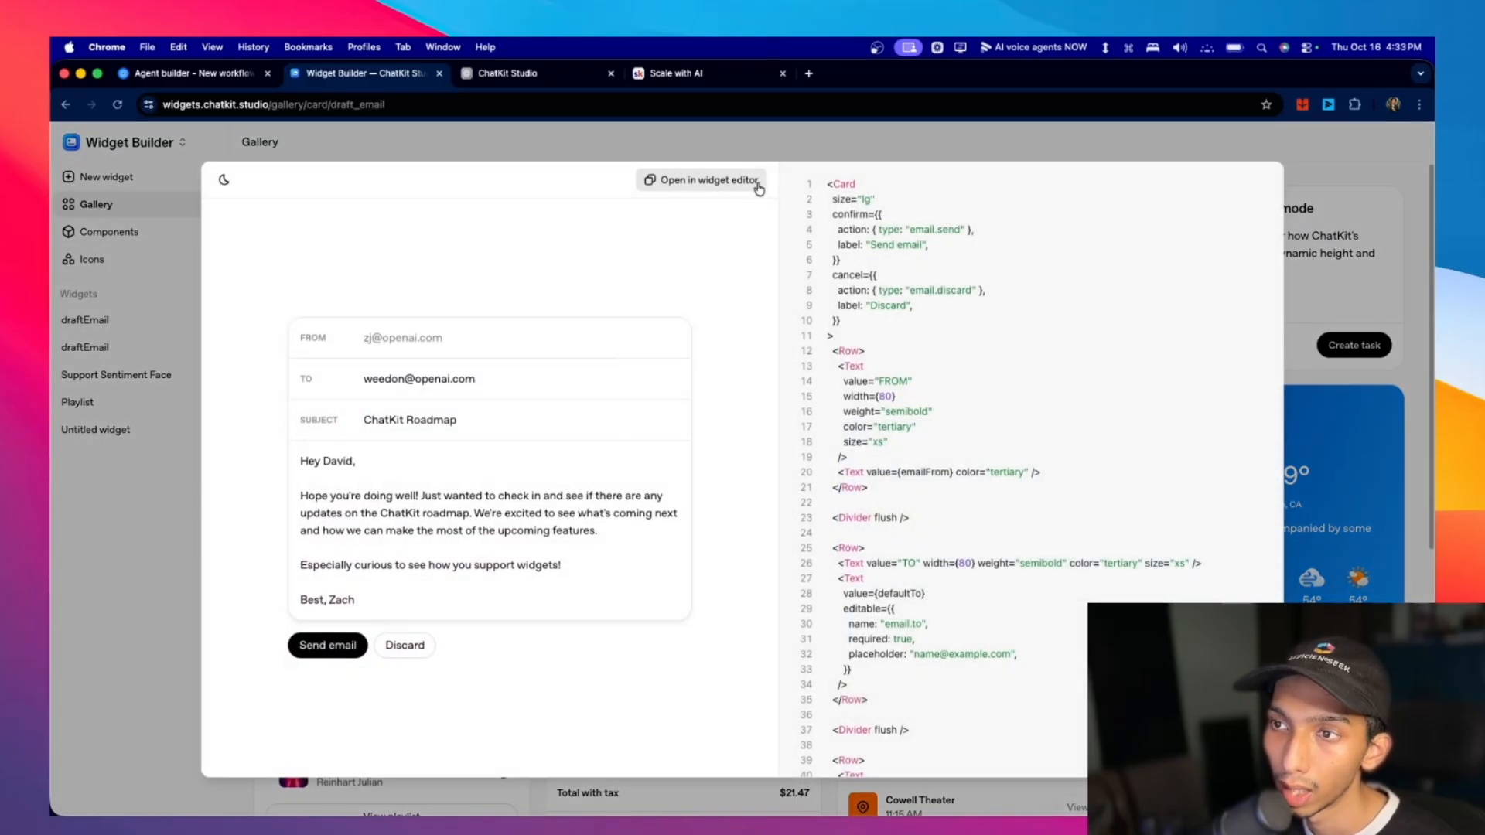
{"action": "left_click", "coordinate": [727, 180]}
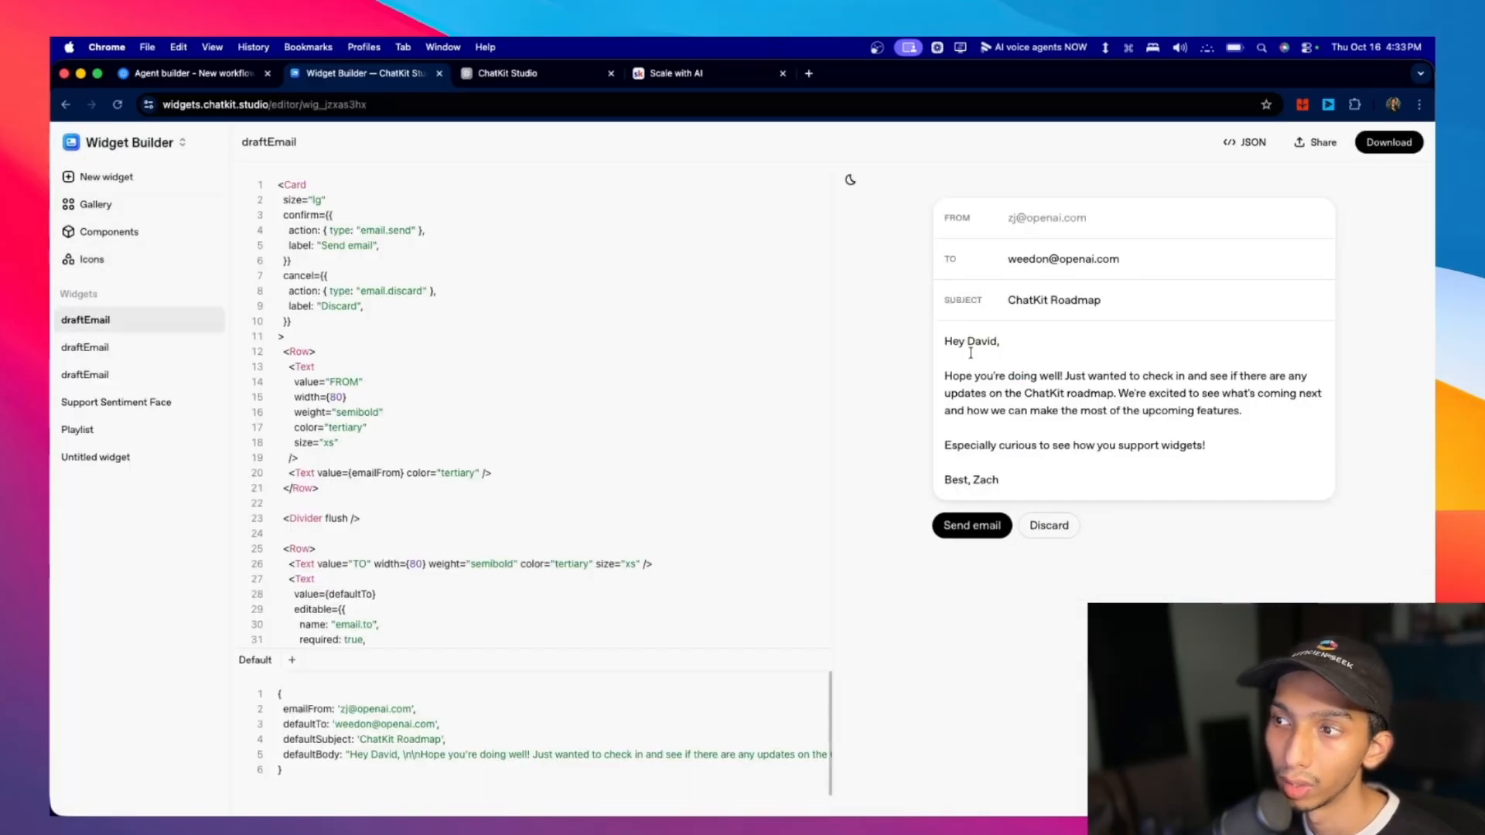
{"action": "left_click", "coordinate": [1384, 147]}
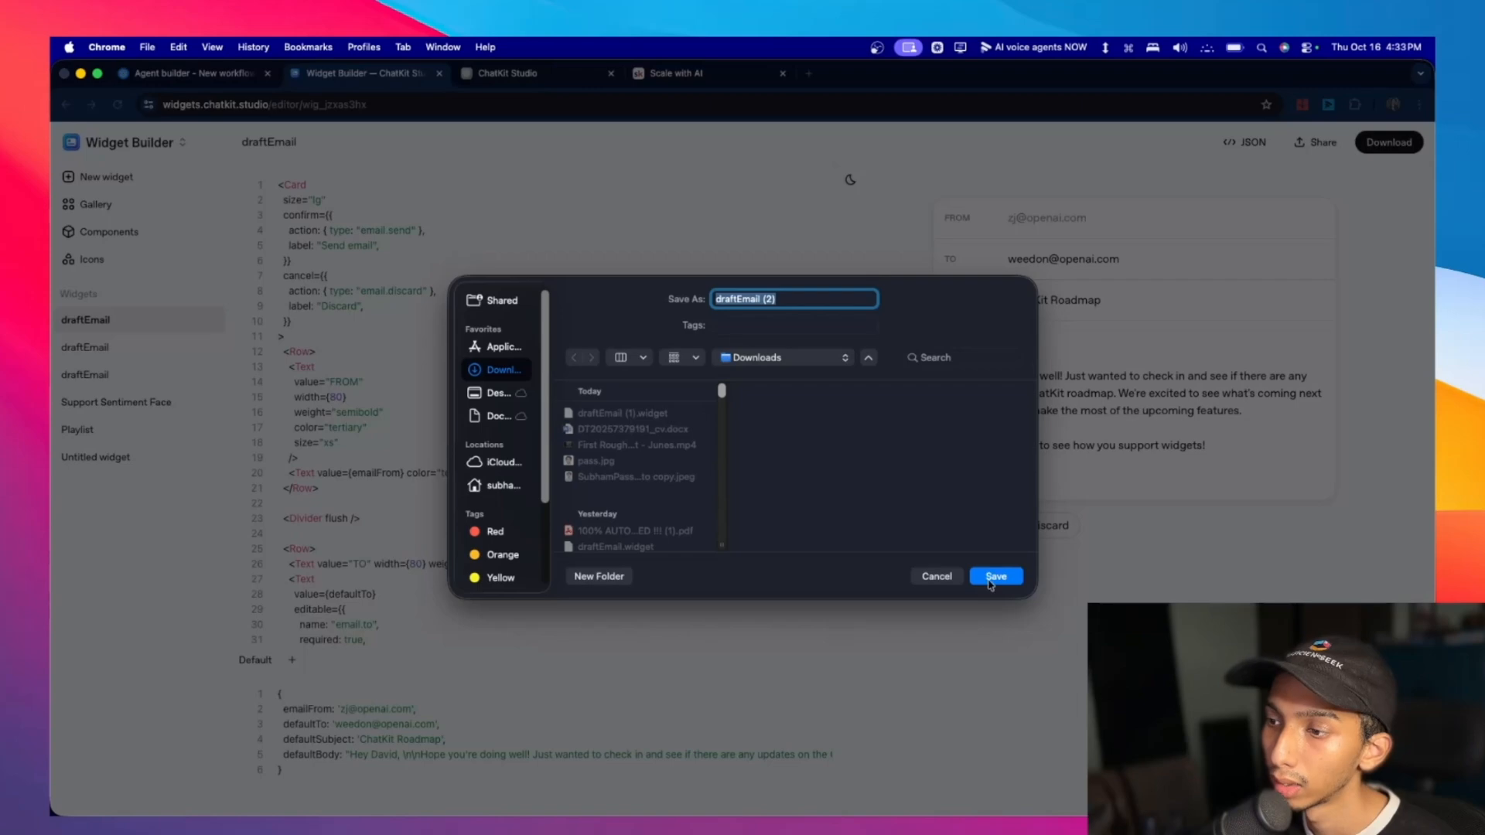
{"action": "left_click", "coordinate": [997, 580]}
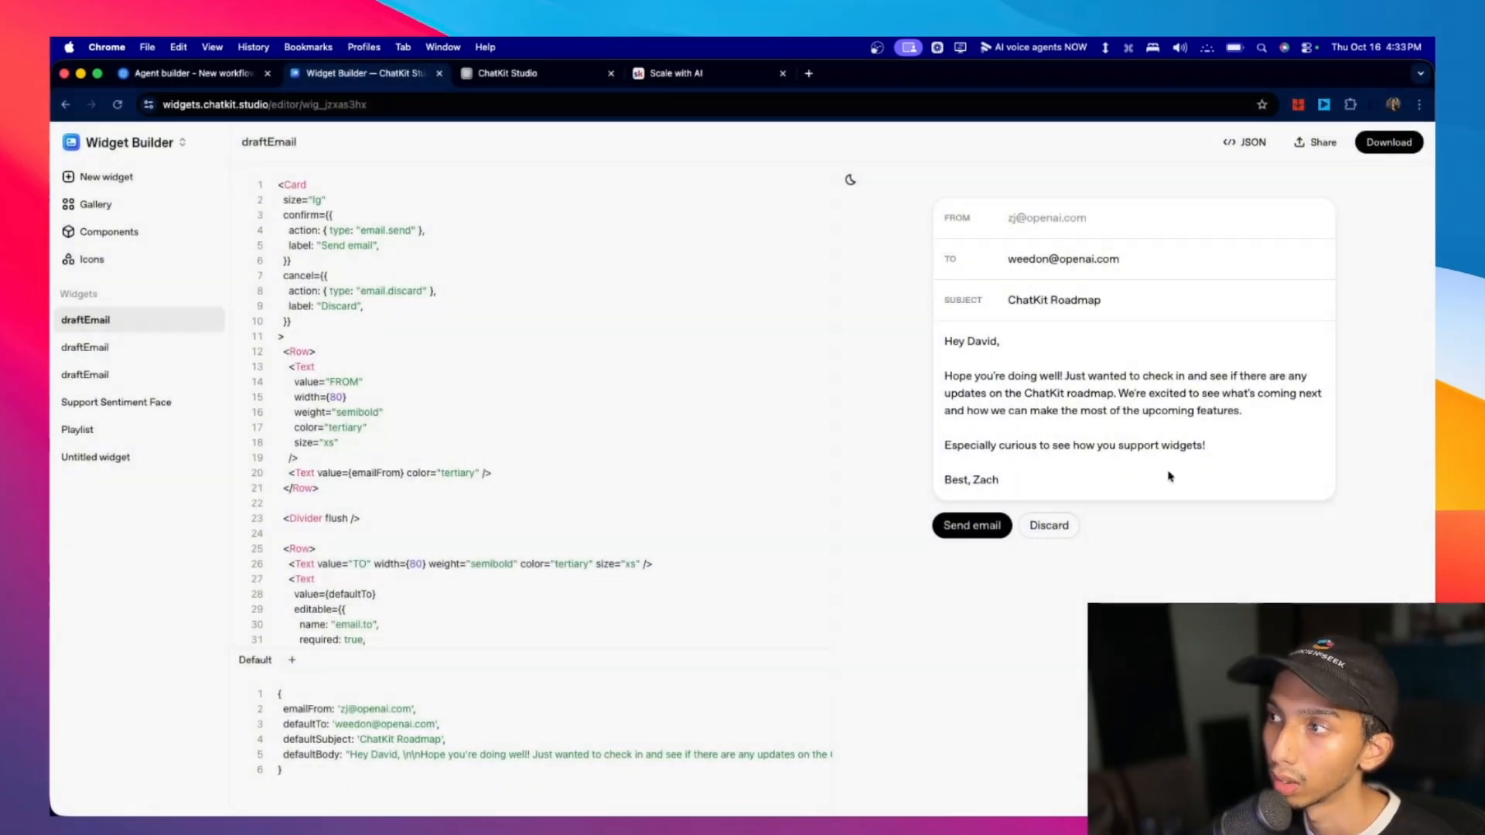
Switch back to Agent Builder, upload draftEmail (1).widget as My agent's output widget, and close its preview after viewing it.
{"action": "left_click", "coordinate": [186, 73]}
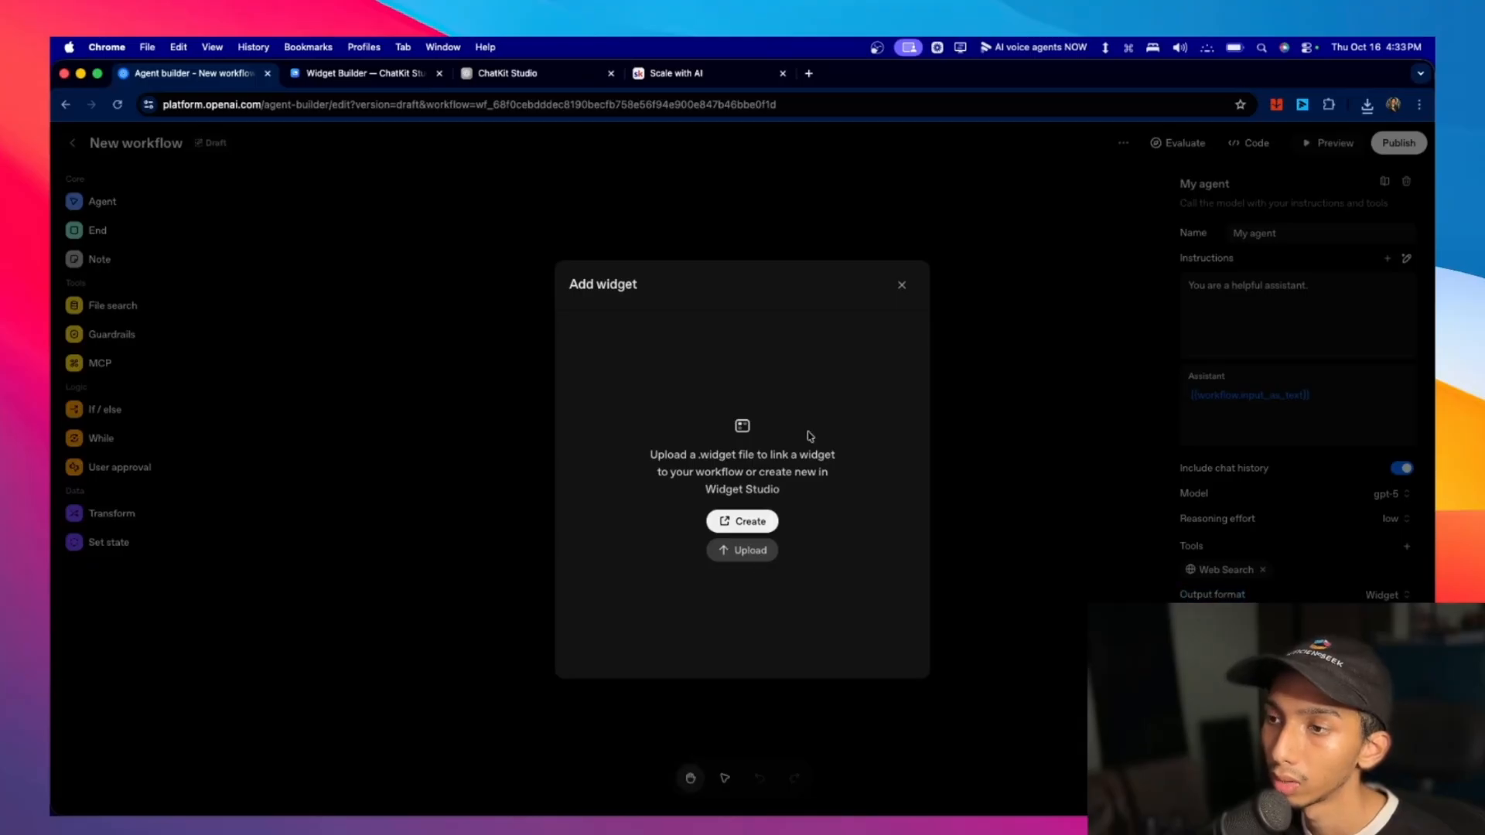
{"action": "left_click", "coordinate": [758, 562]}
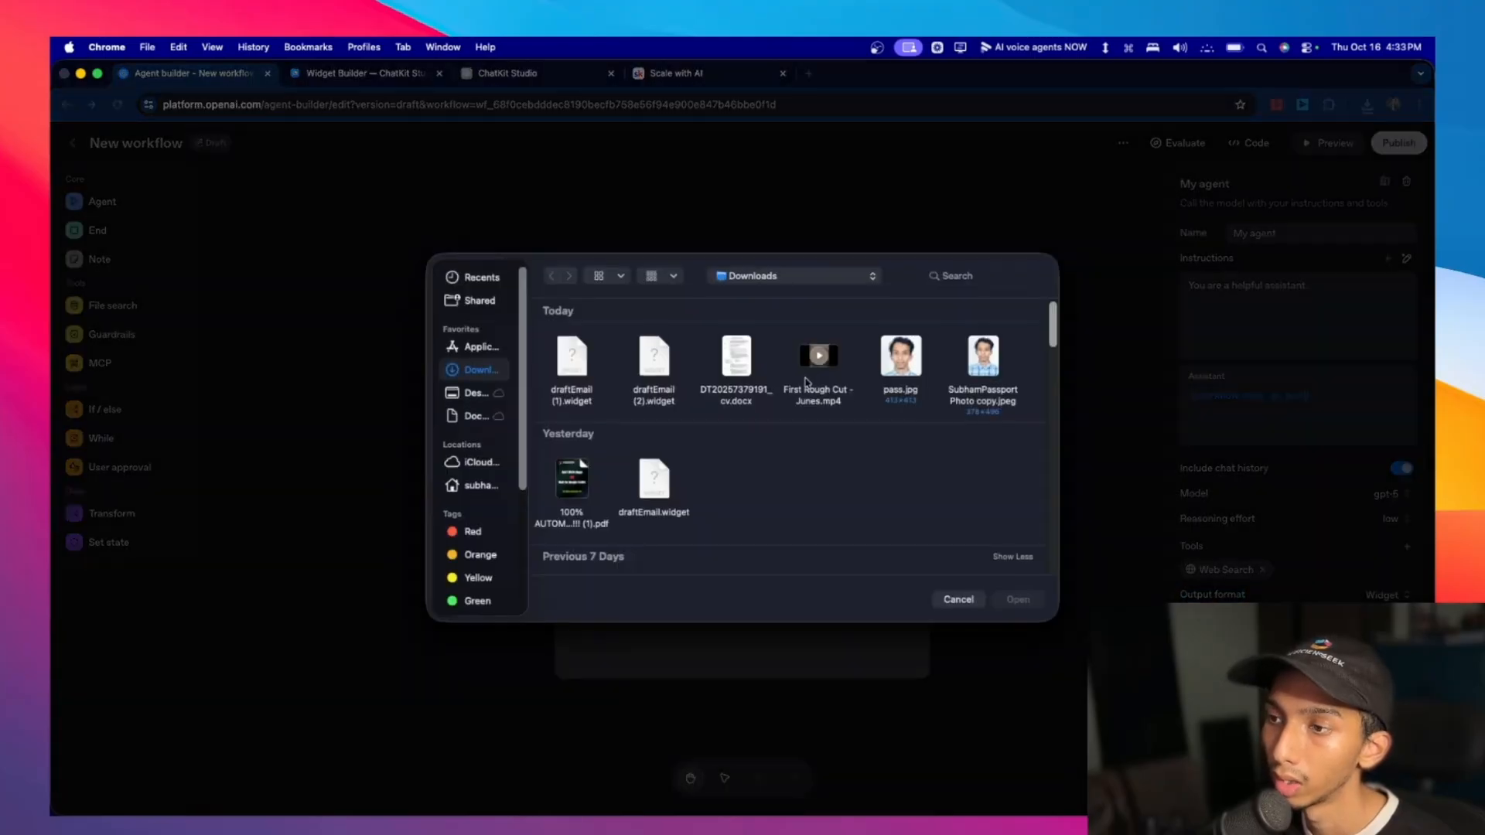
{"action": "left_click", "coordinate": [594, 367]}
{"action": "left_click", "coordinate": [1019, 600]}
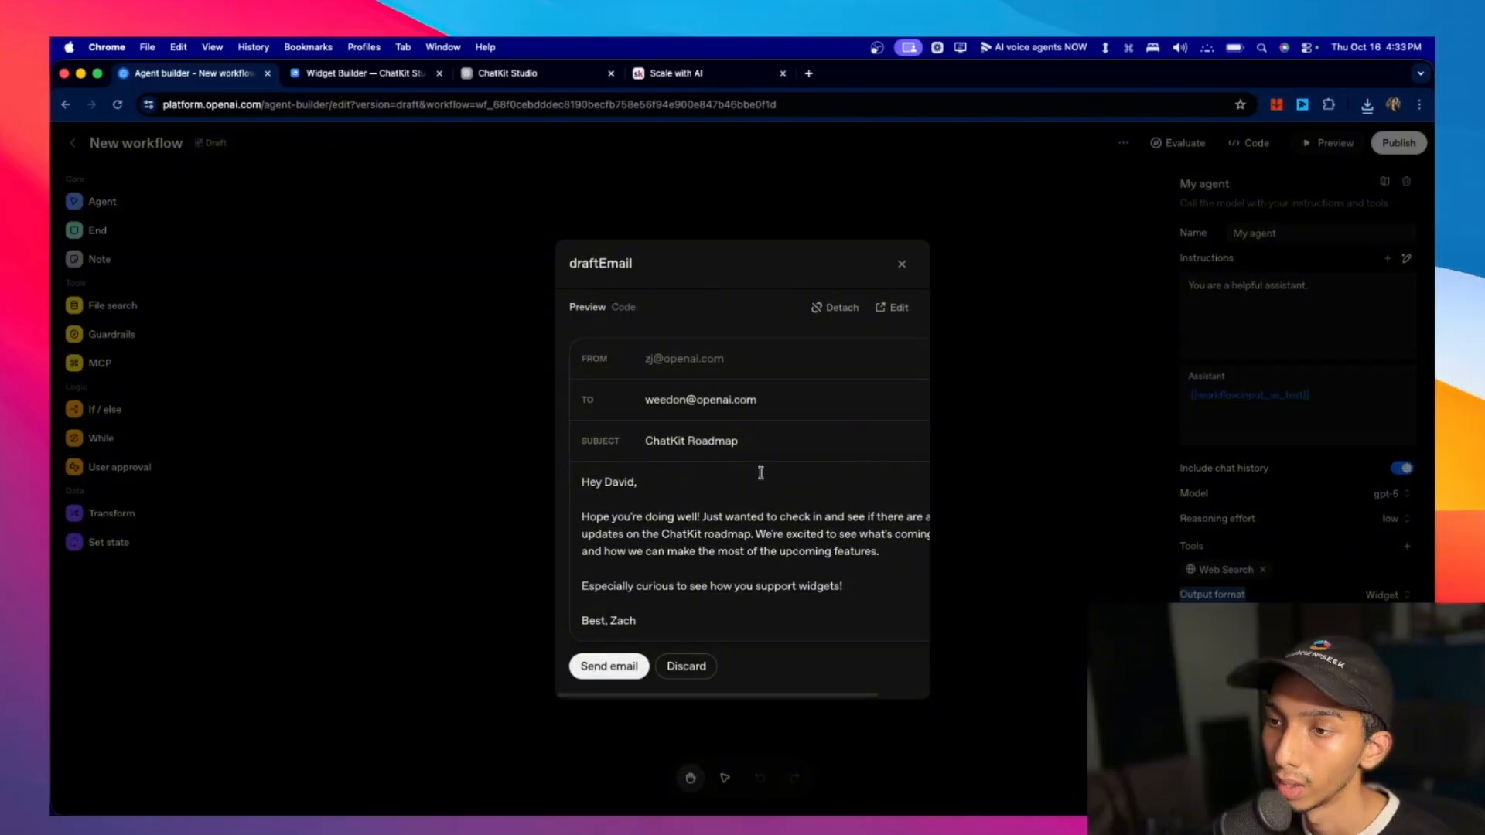
{"action": "scroll", "coordinate": [702, 689], "scroll_direction": "right", "scroll_amount": 2}
{"action": "scroll", "coordinate": [773, 700], "scroll_direction": "left", "scroll_amount": 2}
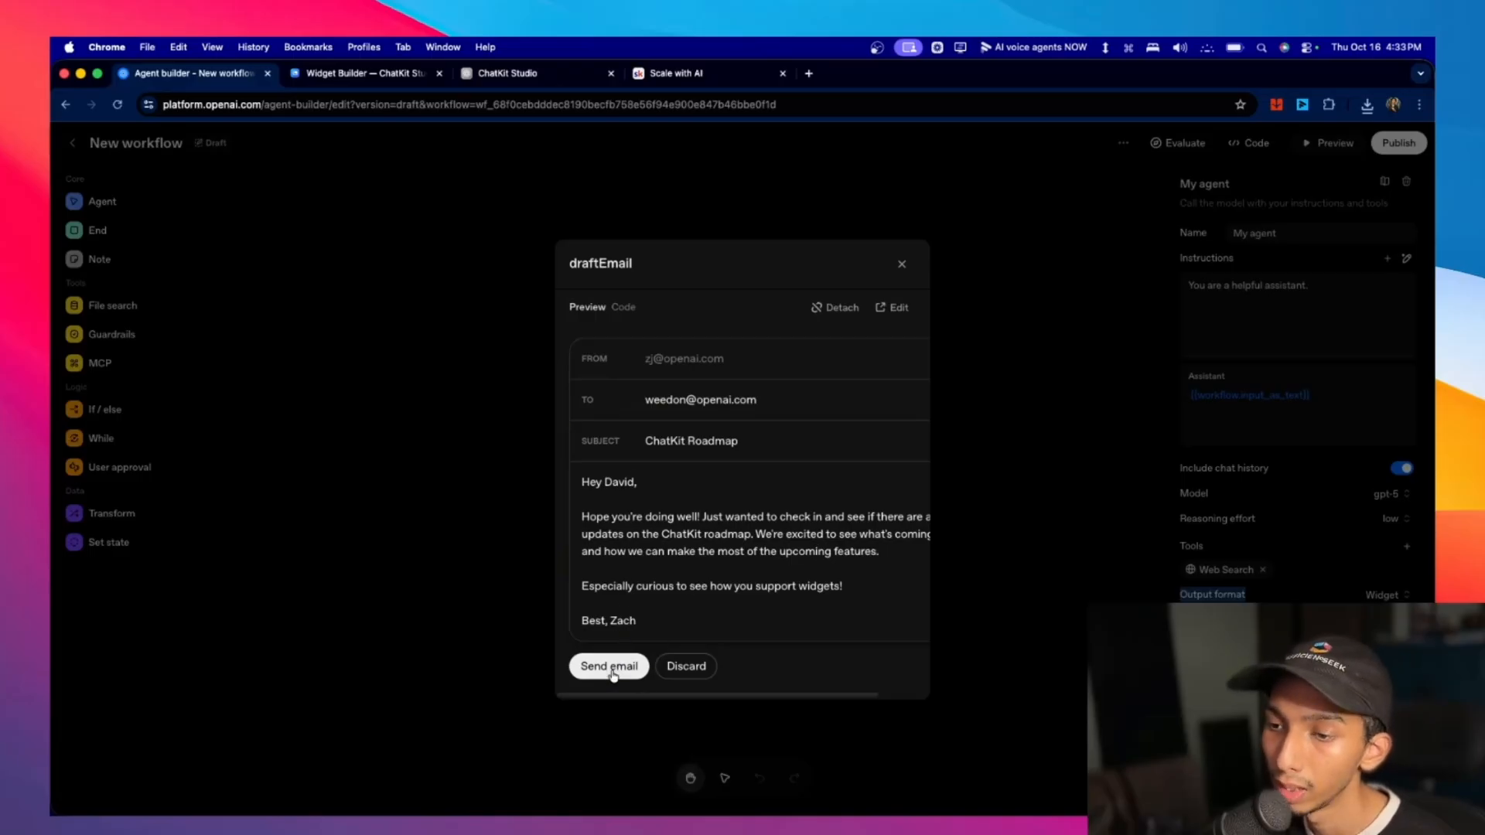
{"action": "left_click", "coordinate": [902, 265]}
Add an End node to the workflow and place it after My agent, connected to the agent's output.
{"action": "scroll", "coordinate": [1212, 572], "scroll_direction": "down", "scroll_amount": 3}
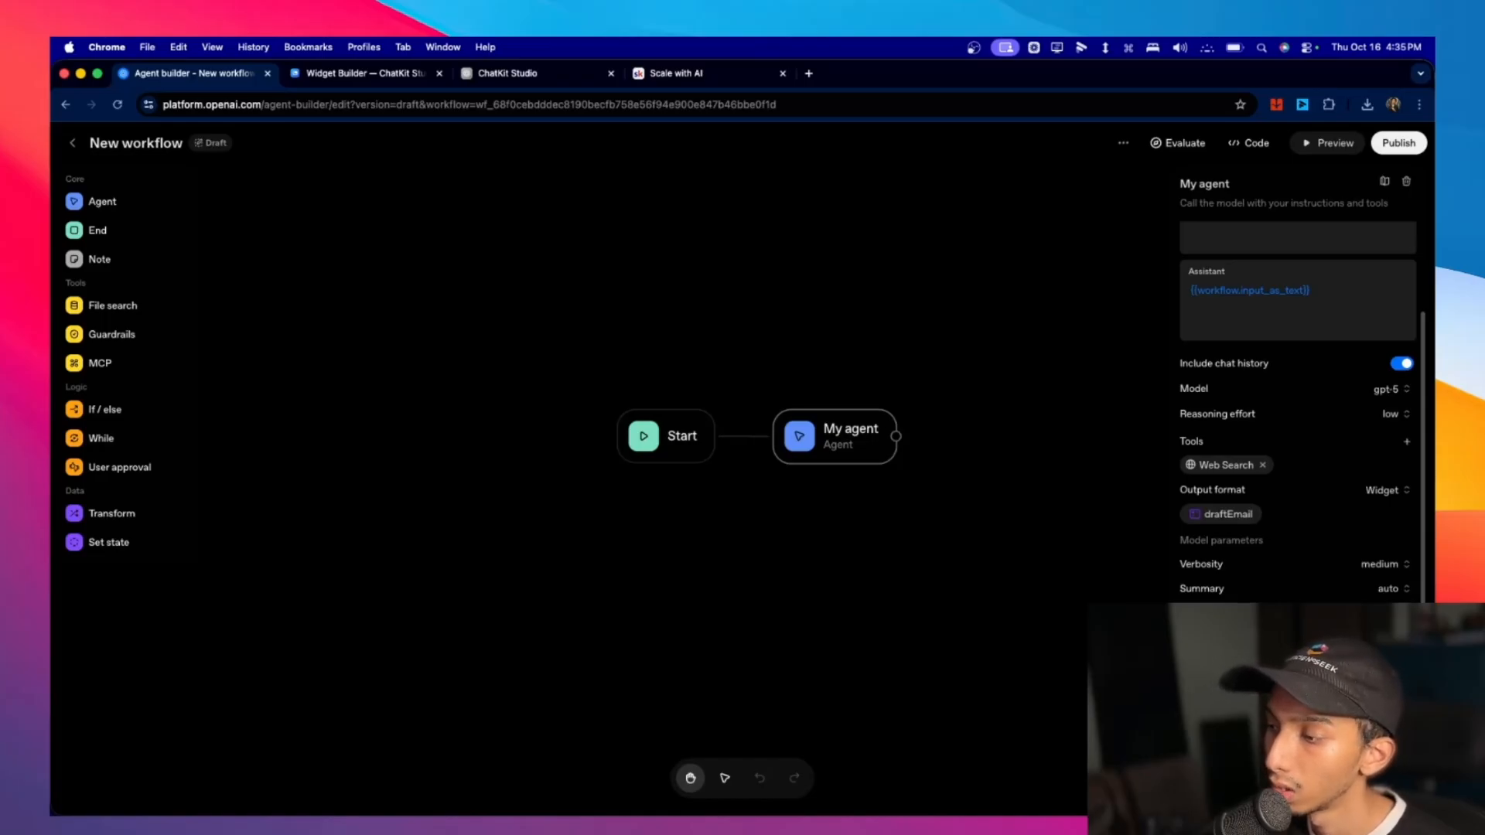
{"action": "scroll", "coordinate": [988, 606], "scroll_direction": "down", "scroll_amount": 5}
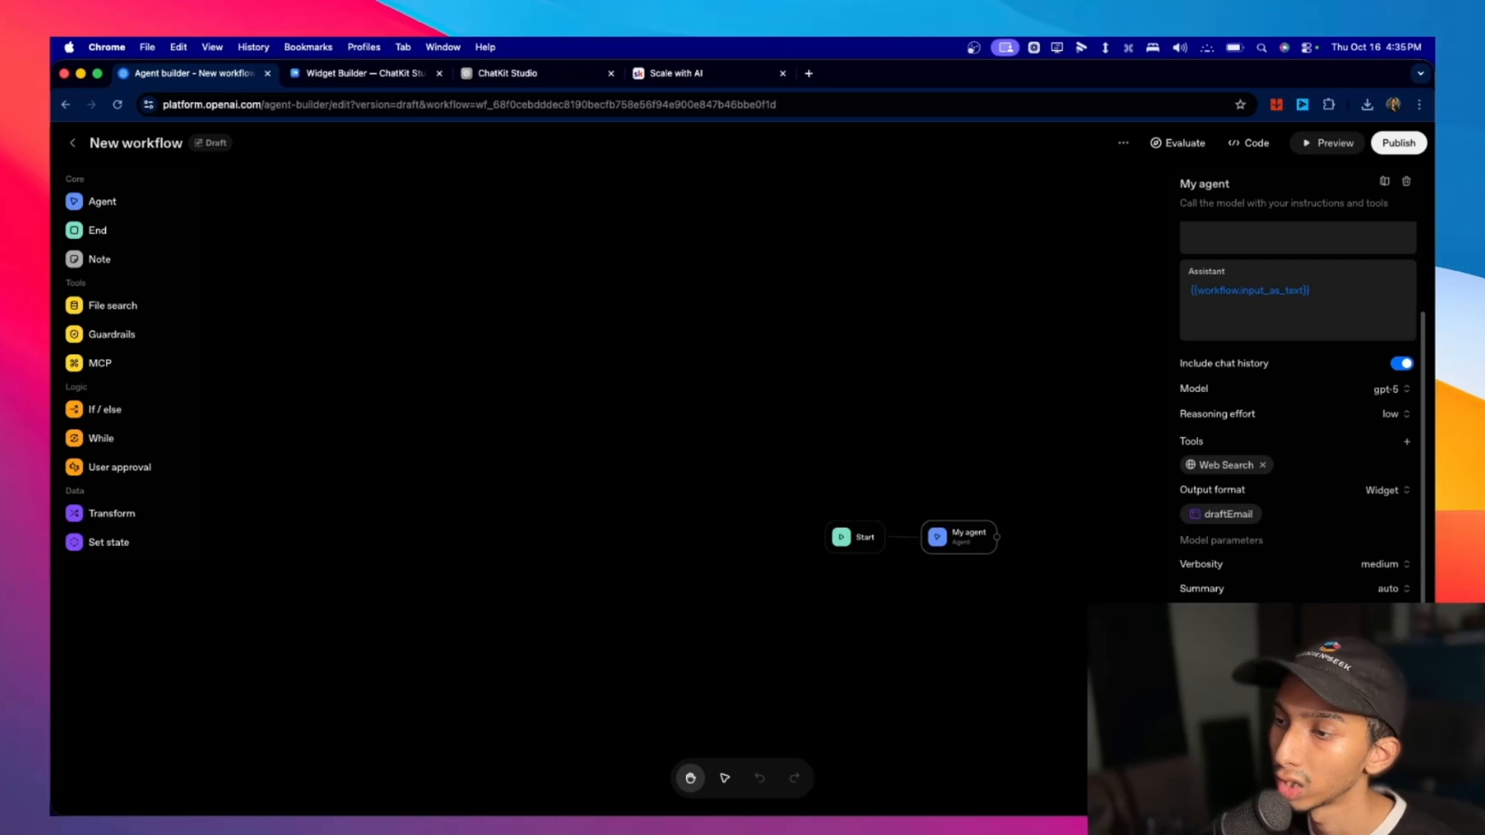
{"action": "scroll", "coordinate": [987, 607], "scroll_direction": "up", "scroll_amount": 3}
{"action": "scroll", "coordinate": [1315, 533], "scroll_direction": "up", "scroll_amount": 3}
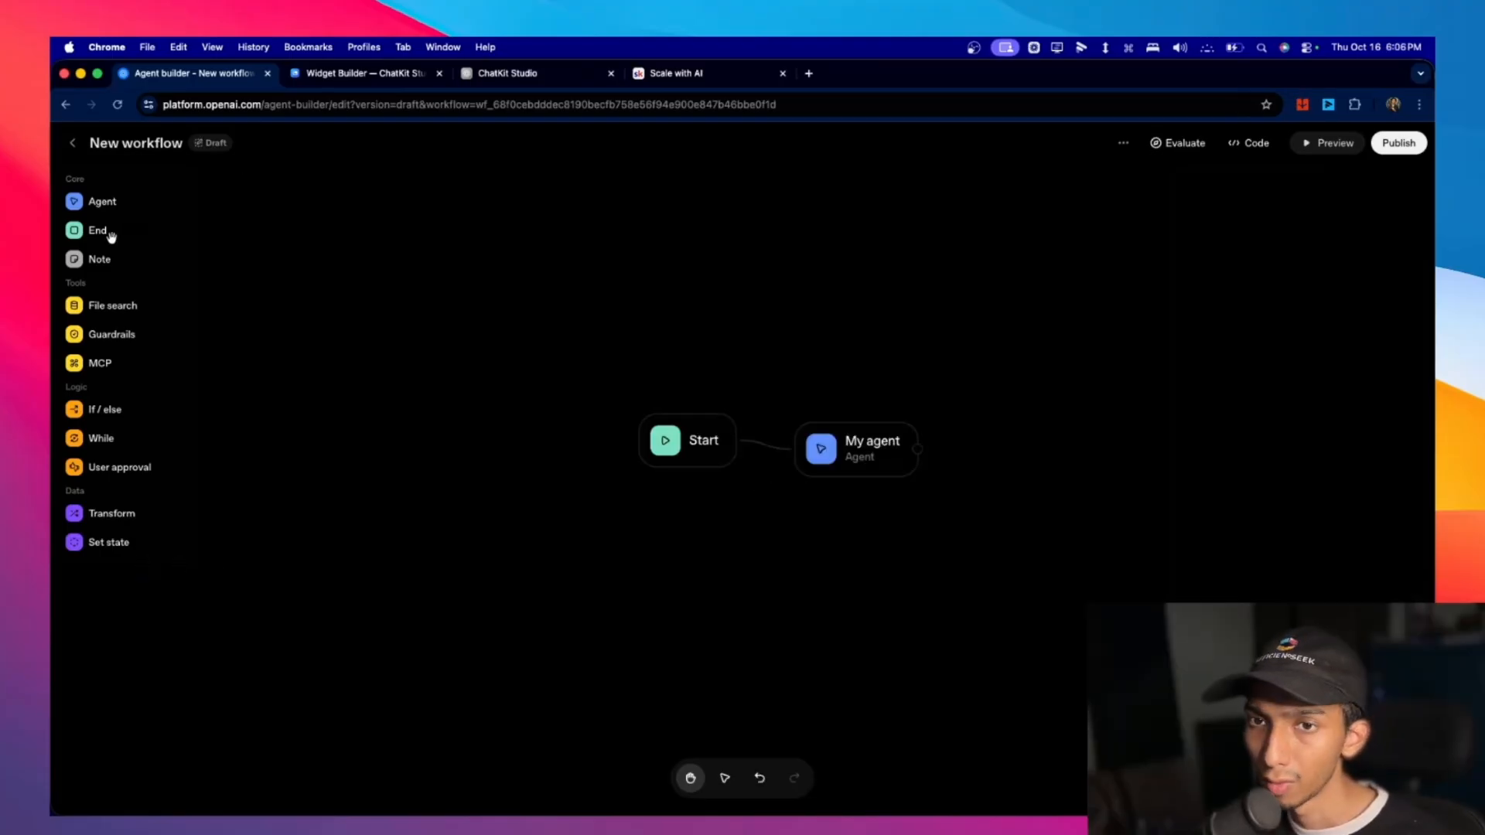
{"action": "left_click", "coordinate": [111, 237]}
{"action": "left_click_drag", "start_coordinate": [788, 531], "coordinate": [995, 493]}
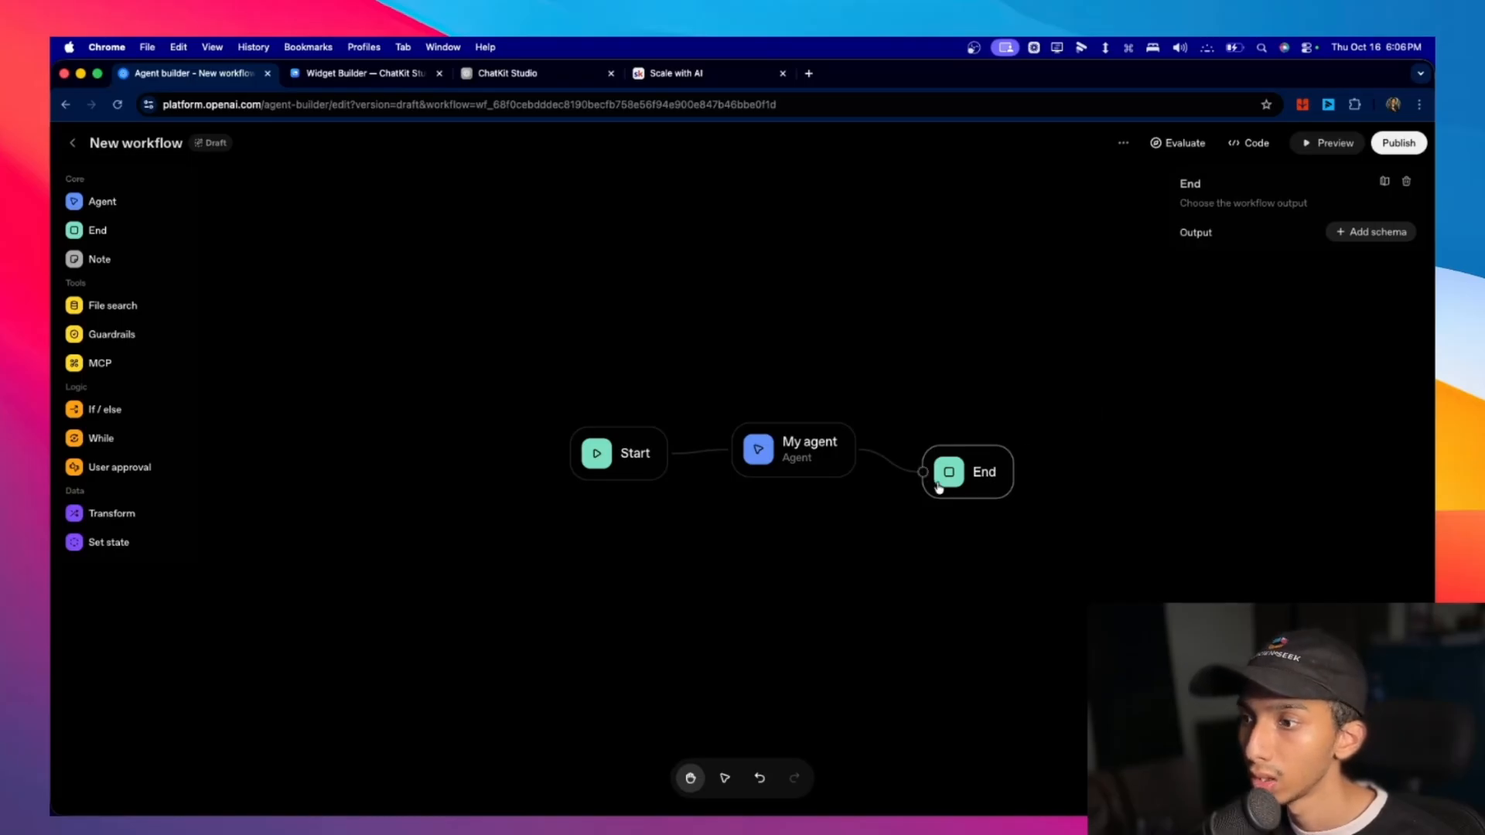
Add a sticky note below My agent and append the text "dskjhfjdhsfh" to it.
{"action": "left_click", "coordinate": [139, 266]}
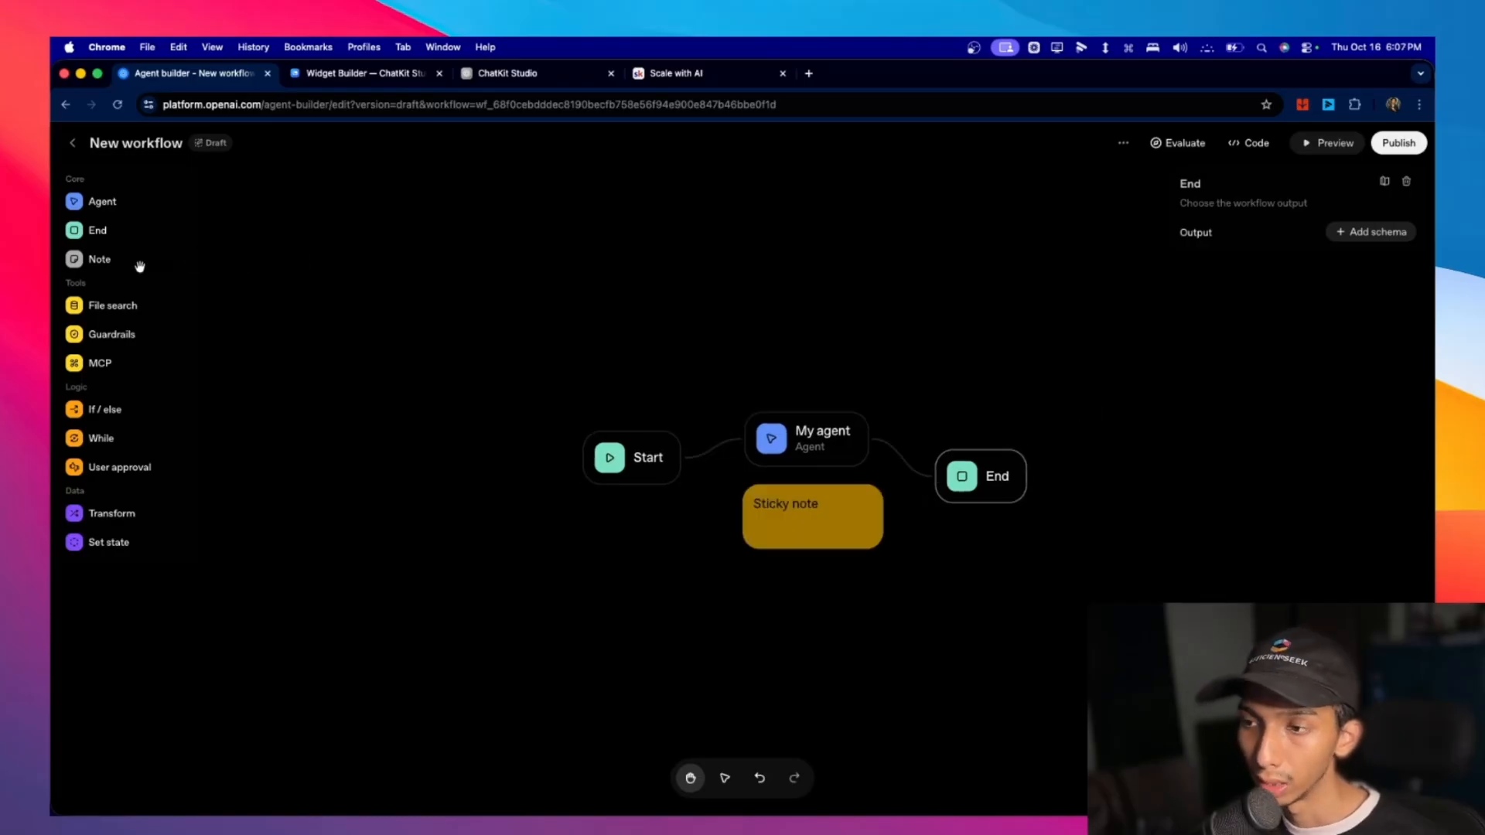
{"action": "left_click", "coordinate": [832, 515]}
{"action": "type", "text": "dskjhfjdhsfh"}
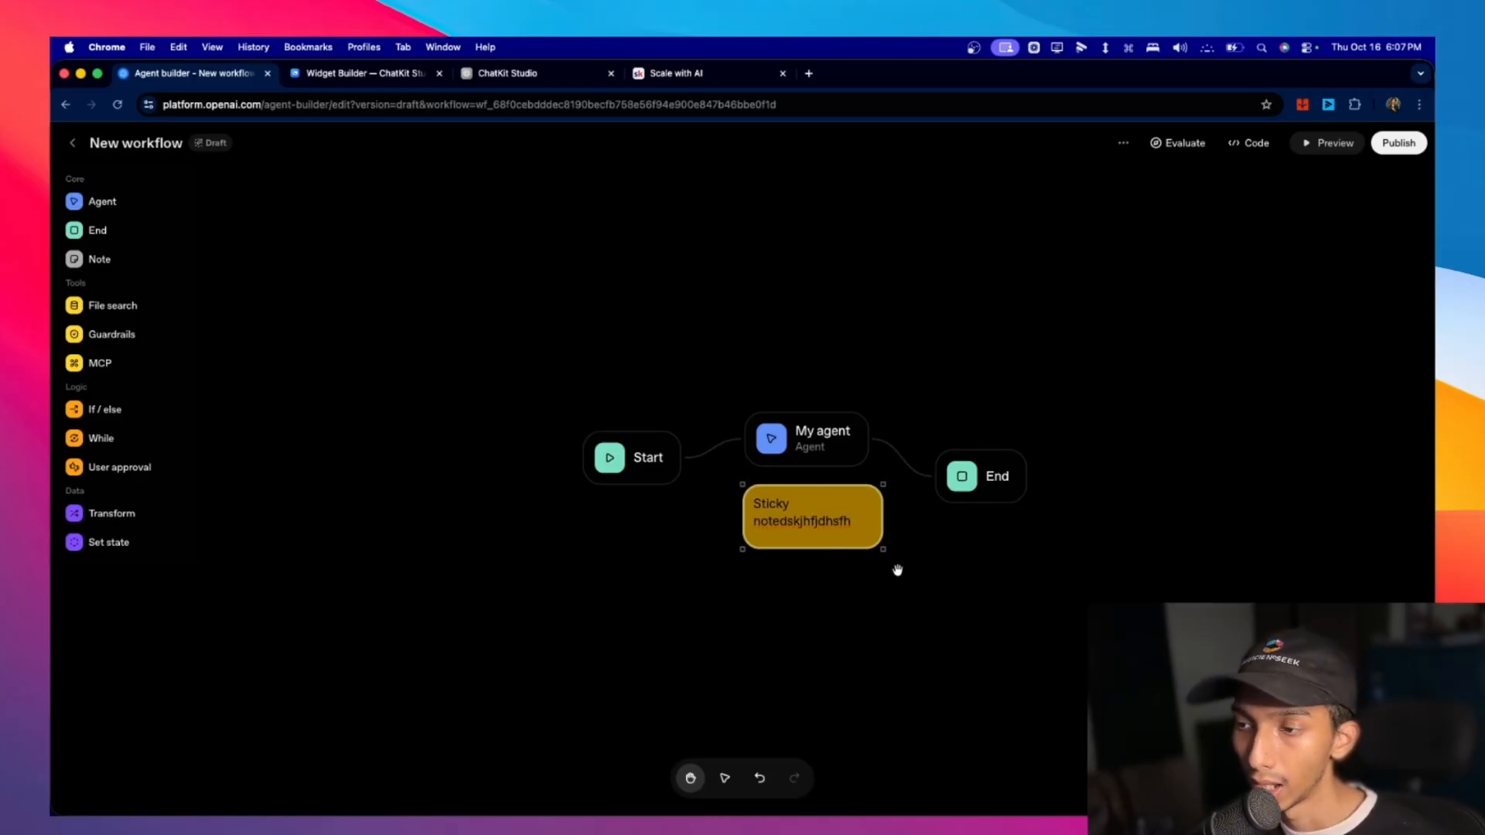
{"action": "left_click_drag", "start_coordinate": [881, 552], "coordinate": [887, 572]}
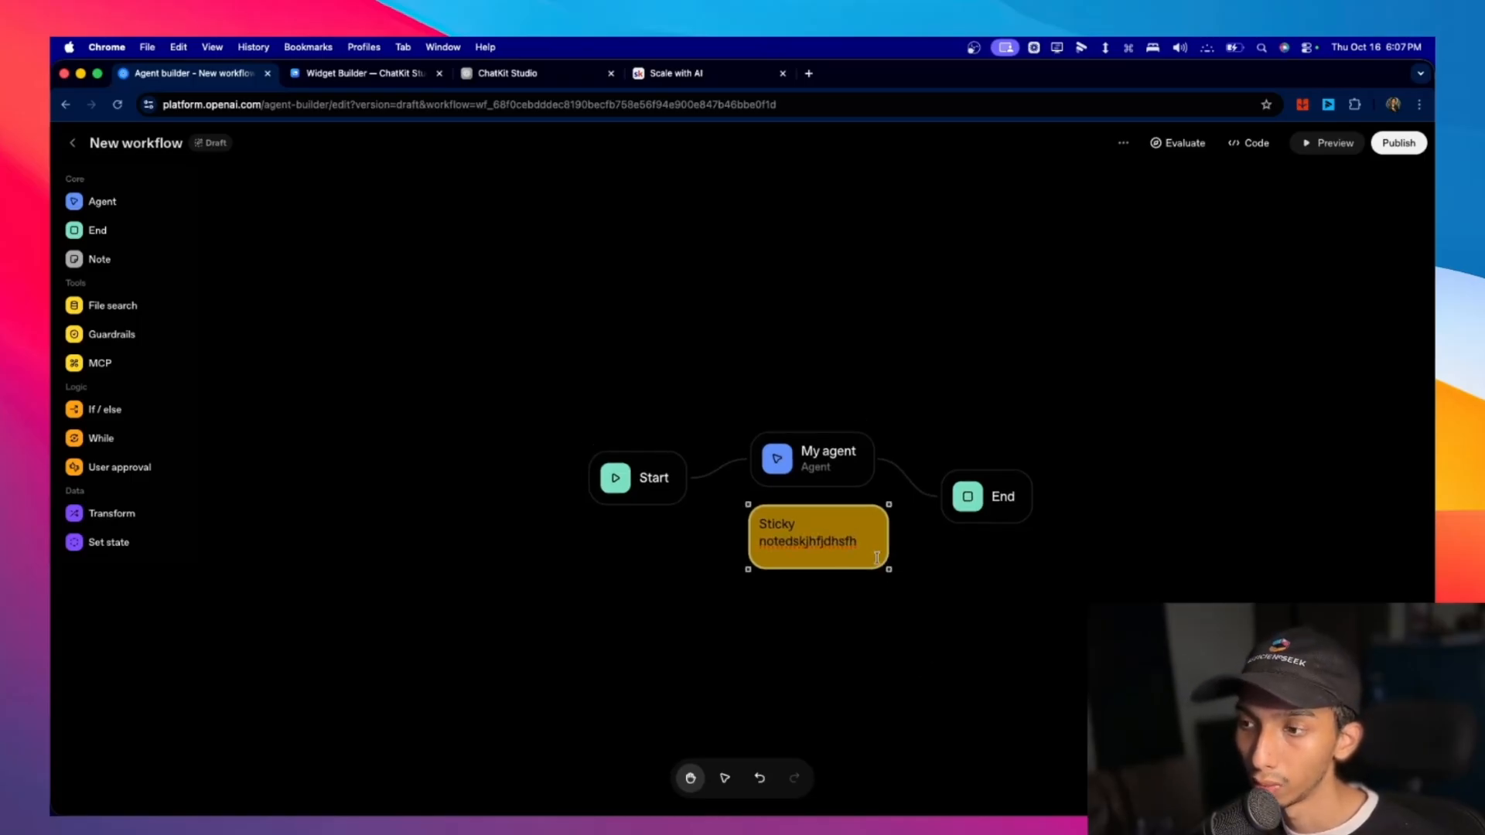
Add an unconnected File Search node beyond the End node, and check the tools available in My agent's settings.
{"action": "left_click", "coordinate": [127, 305]}
{"action": "left_click_drag", "start_coordinate": [818, 499], "coordinate": [1301, 481]}
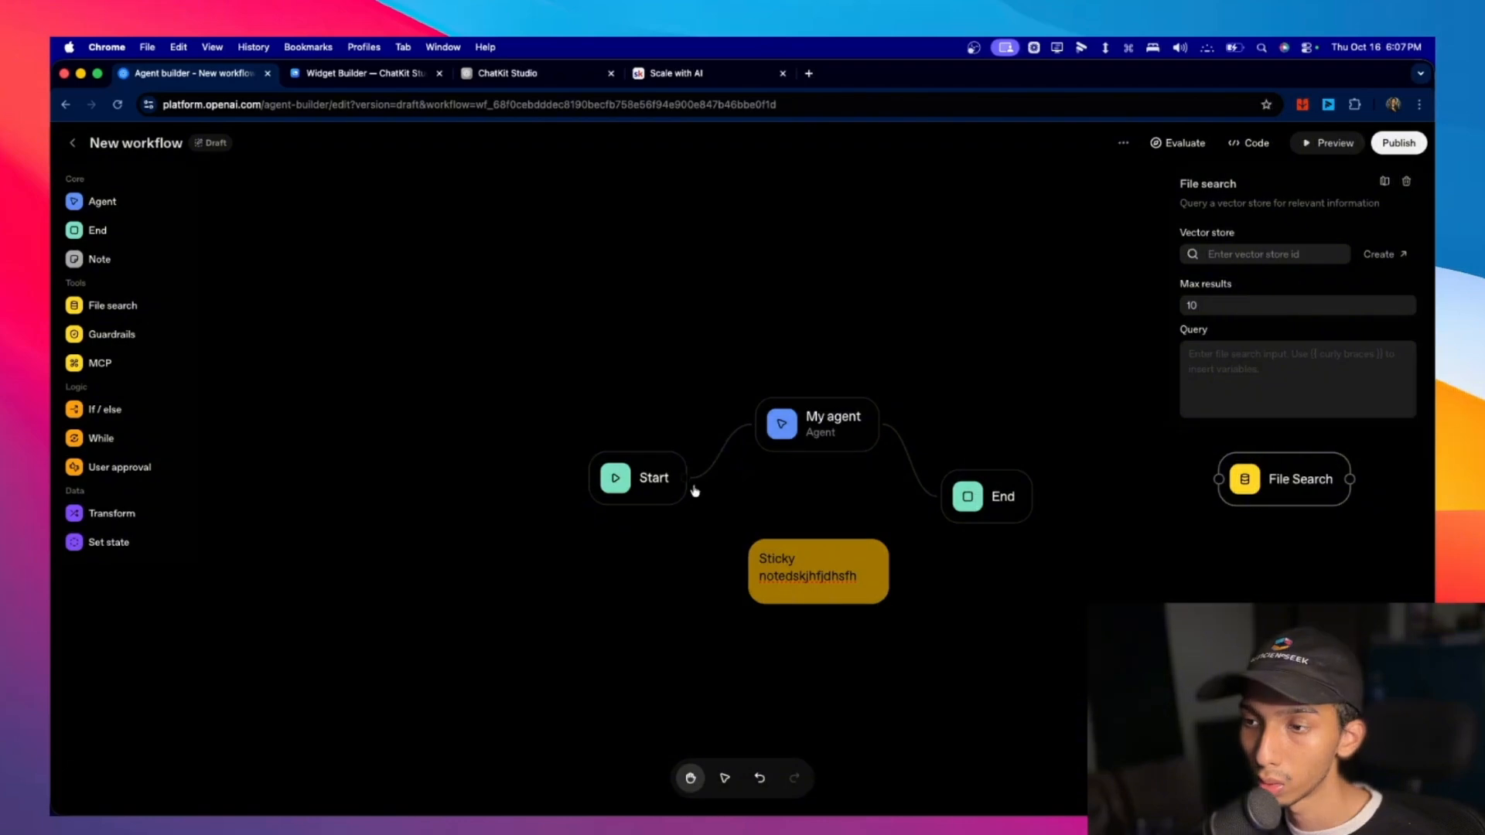
{"action": "left_click", "coordinate": [809, 429]}
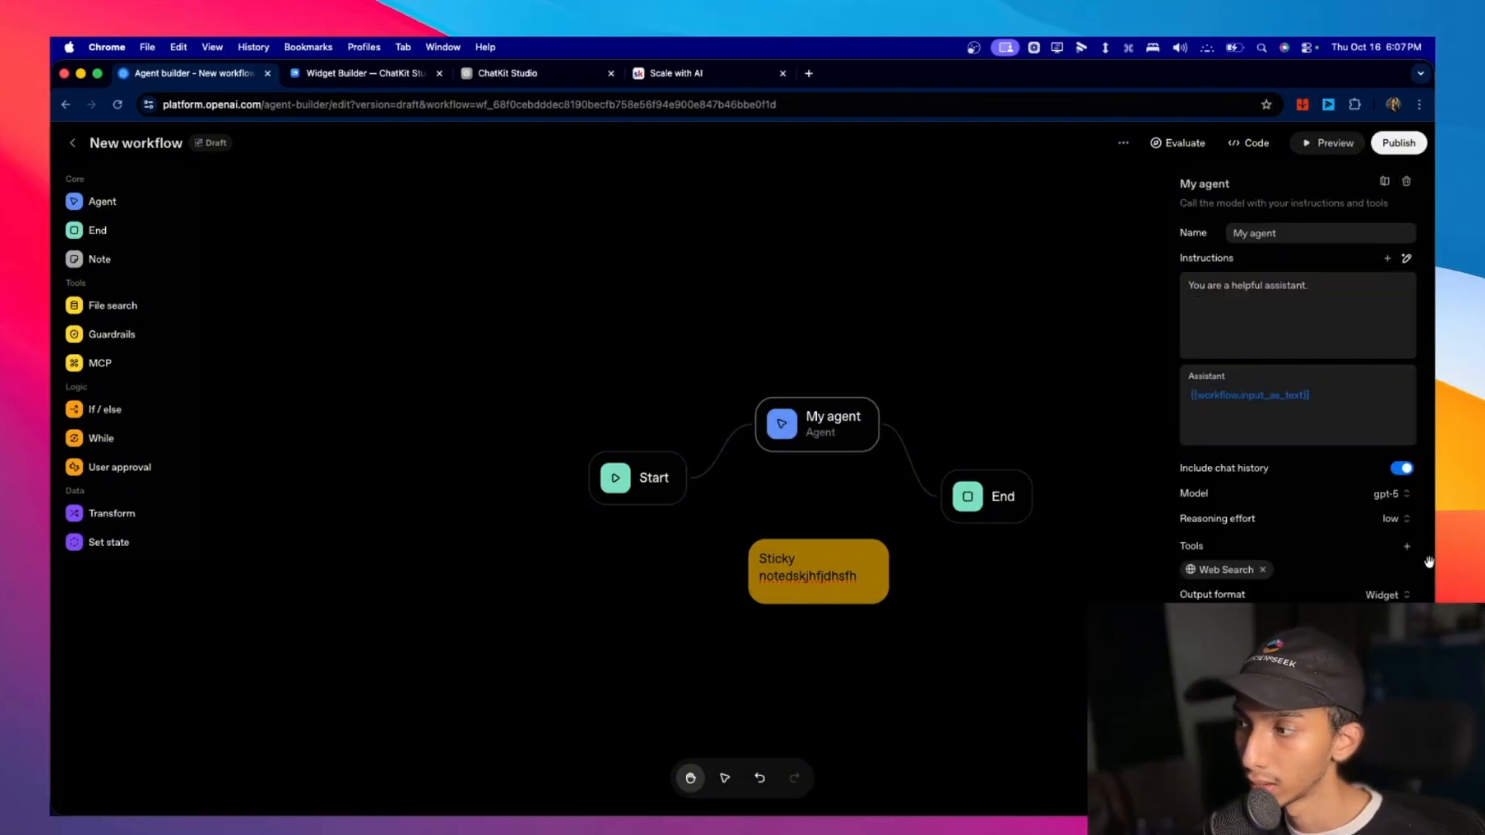
{"action": "left_click", "coordinate": [1406, 546]}
{"action": "left_click", "coordinate": [1406, 546]}
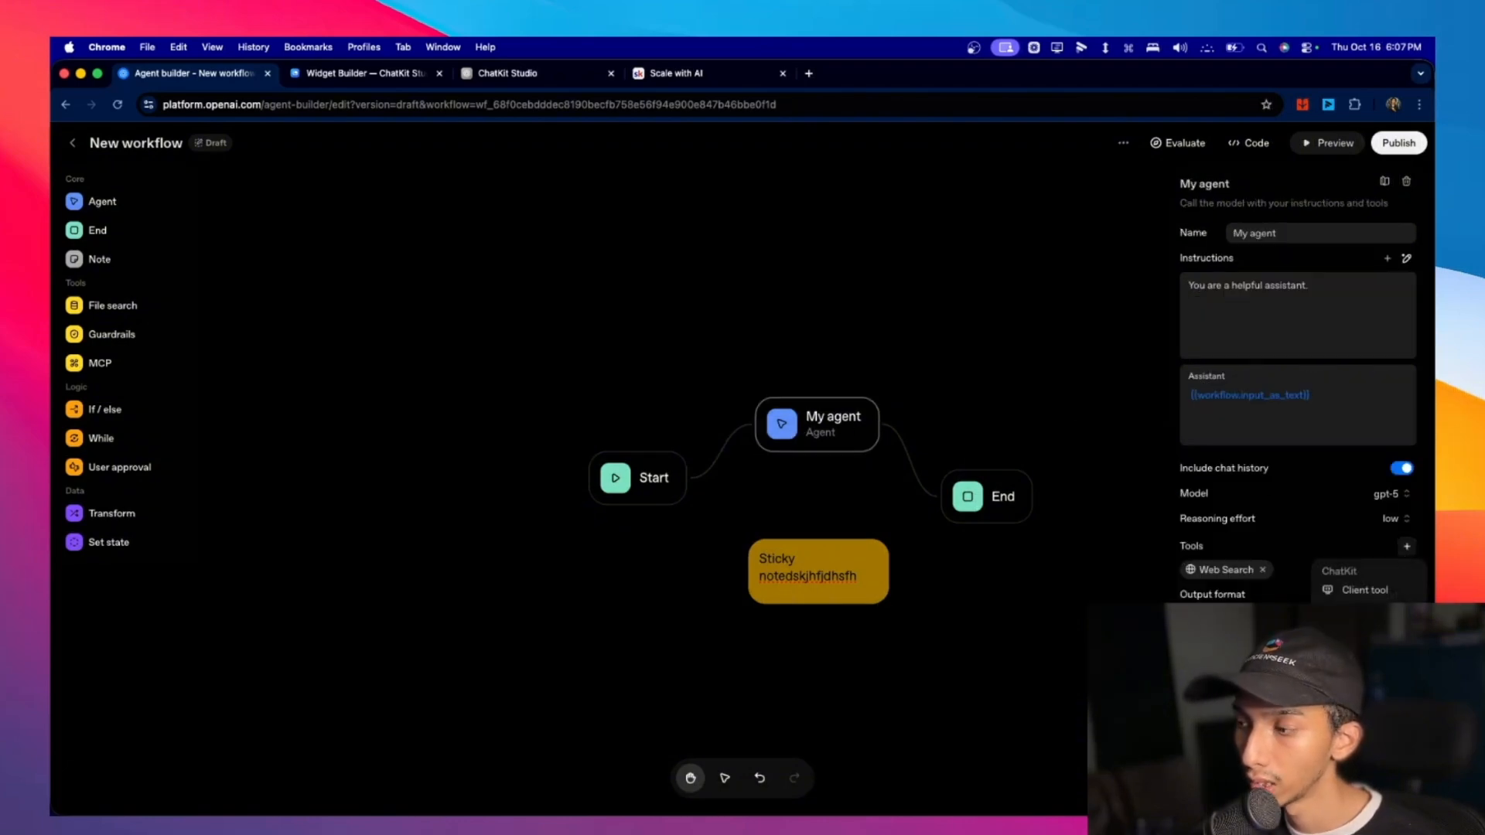
{"action": "left_click", "coordinate": [986, 578]}
Move the File Search node beside My agent, above End, and compare its query settings with the agent's.
{"action": "left_click_drag", "start_coordinate": [1309, 487], "coordinate": [1167, 460]}
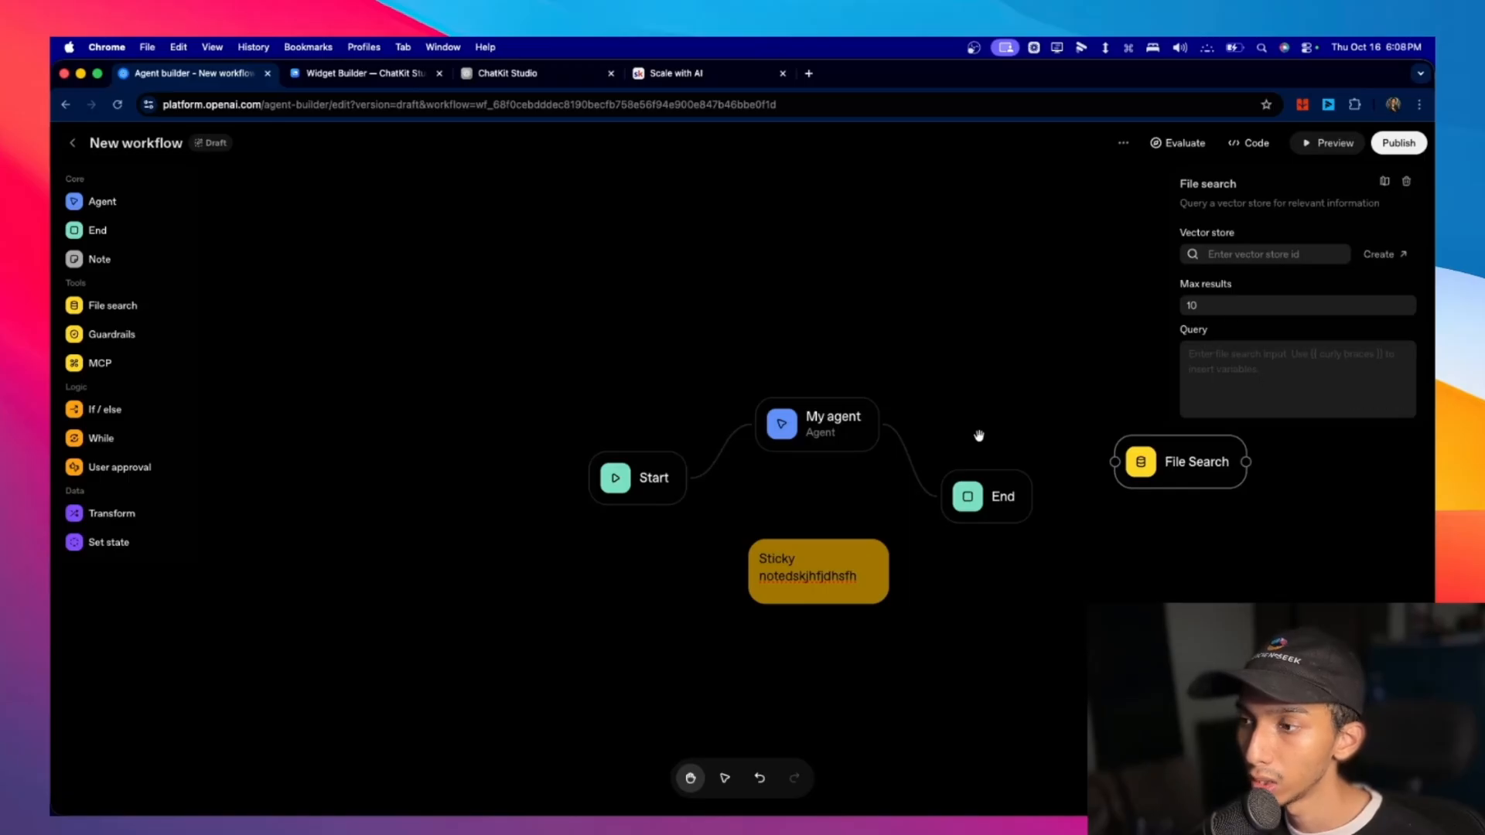
{"action": "left_click_drag", "start_coordinate": [1160, 473], "coordinate": [1073, 421]}
{"action": "left_click", "coordinate": [1242, 369]}
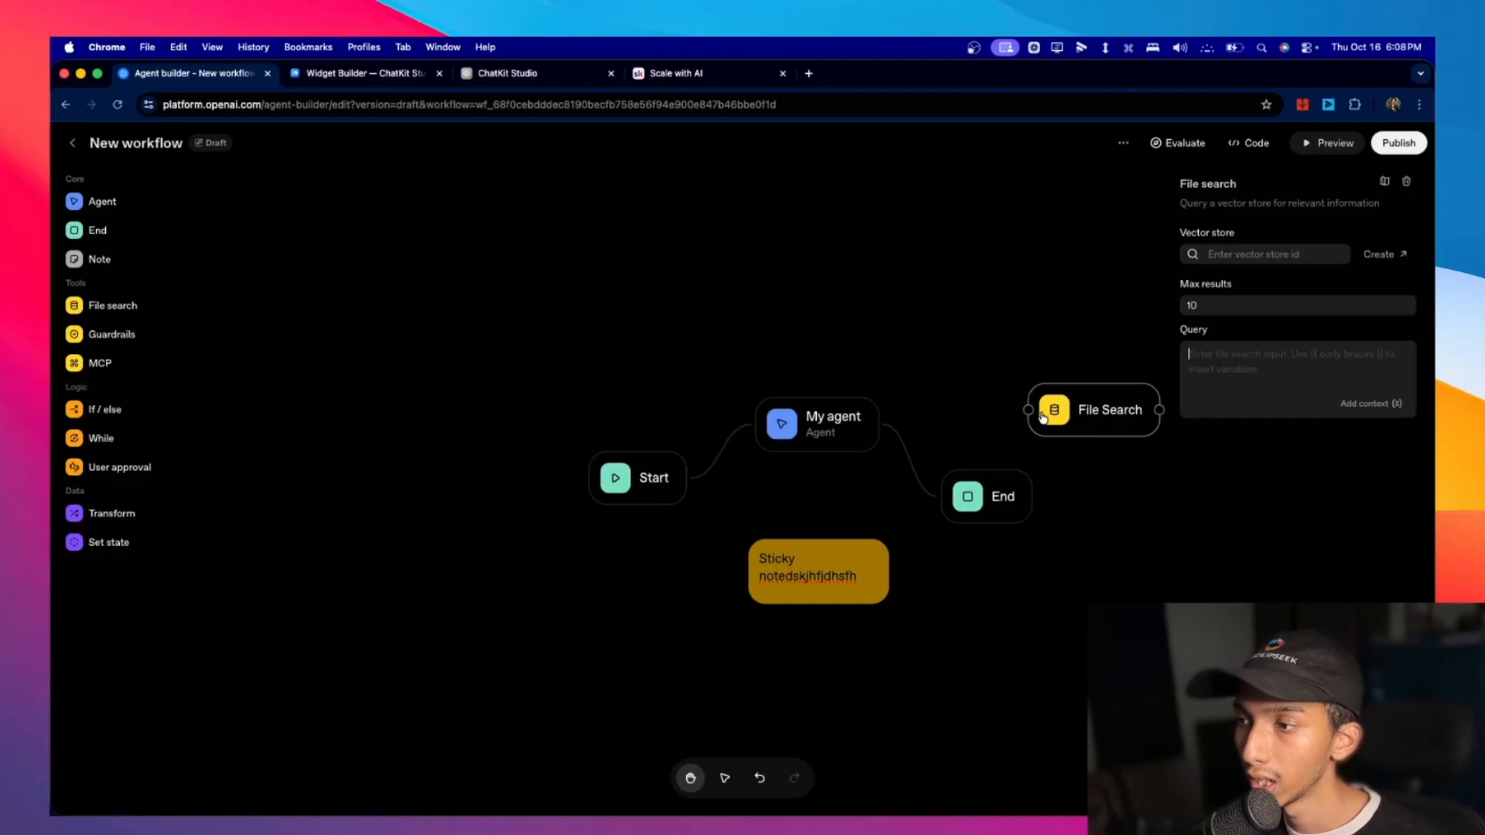
{"action": "left_click", "coordinate": [872, 423]}
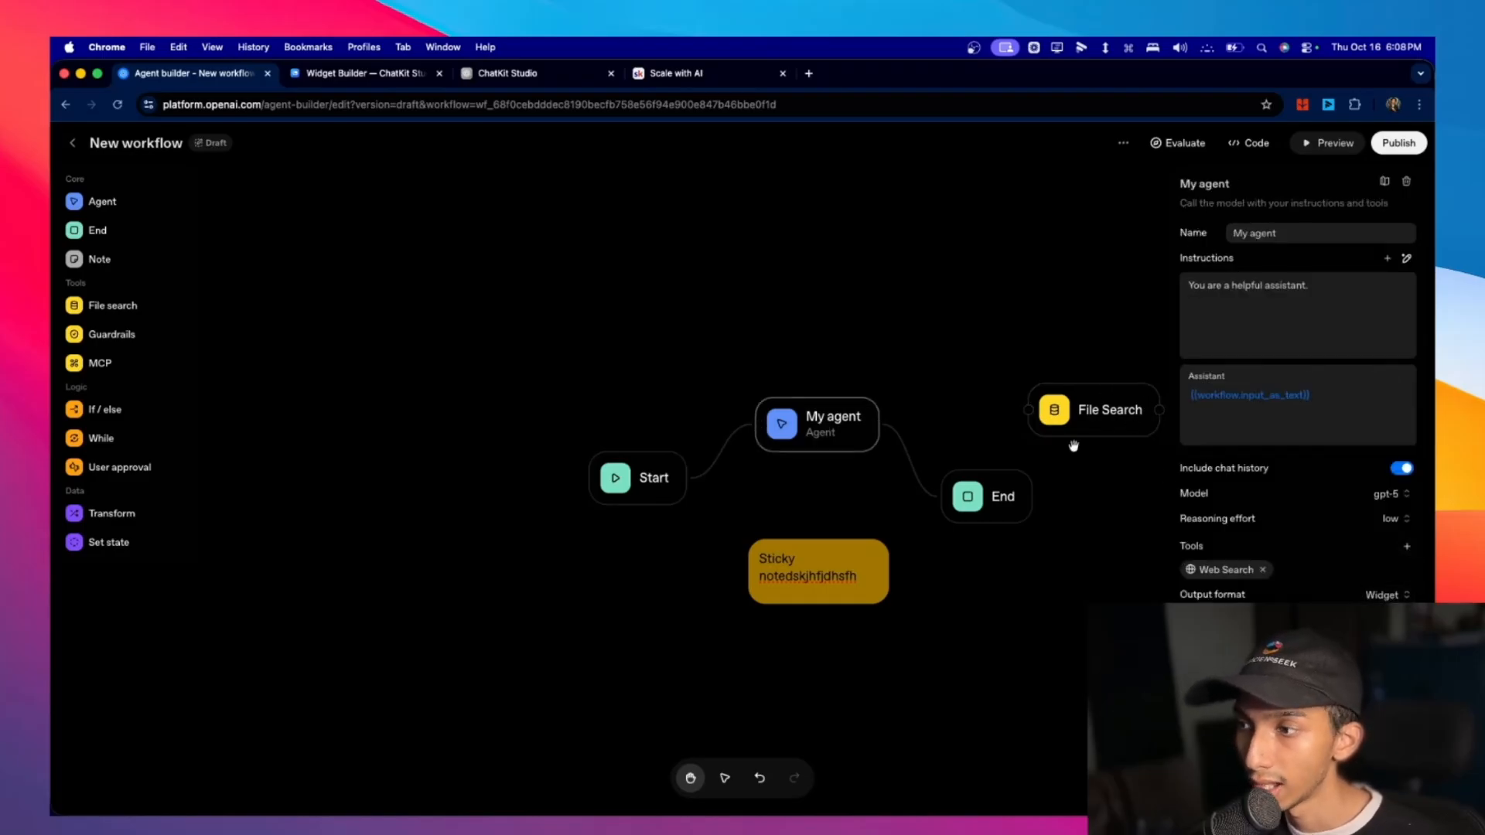
Review the personally identifiable information guardrail's entities and save them to enable that check on the Guardrails node.
{"action": "left_click", "coordinate": [961, 374]}
{"action": "left_click", "coordinate": [1107, 410]}
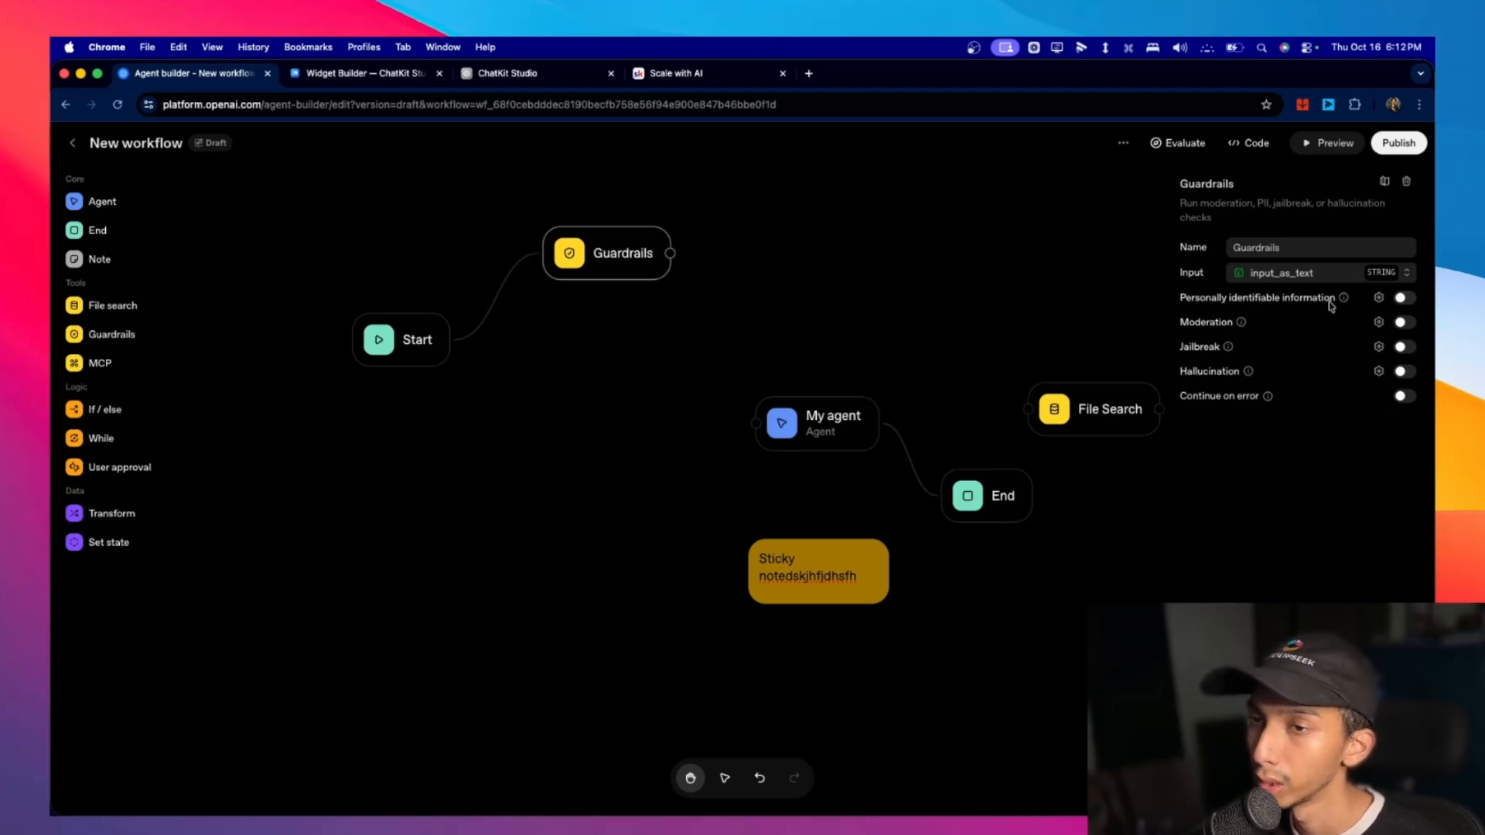
{"action": "mouse_move", "coordinate": [1342, 302]}
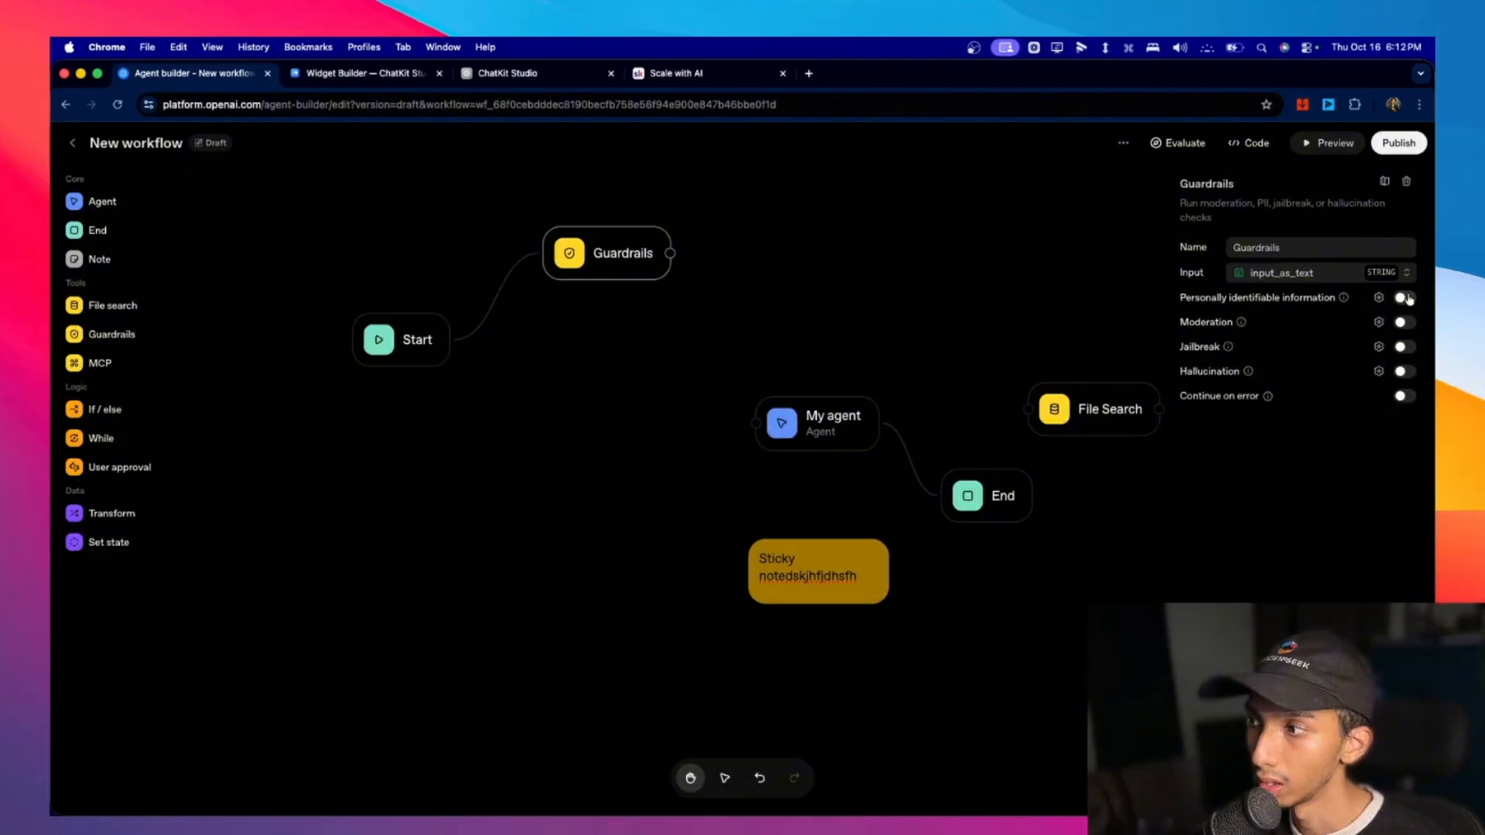
{"action": "left_click", "coordinate": [1378, 298]}
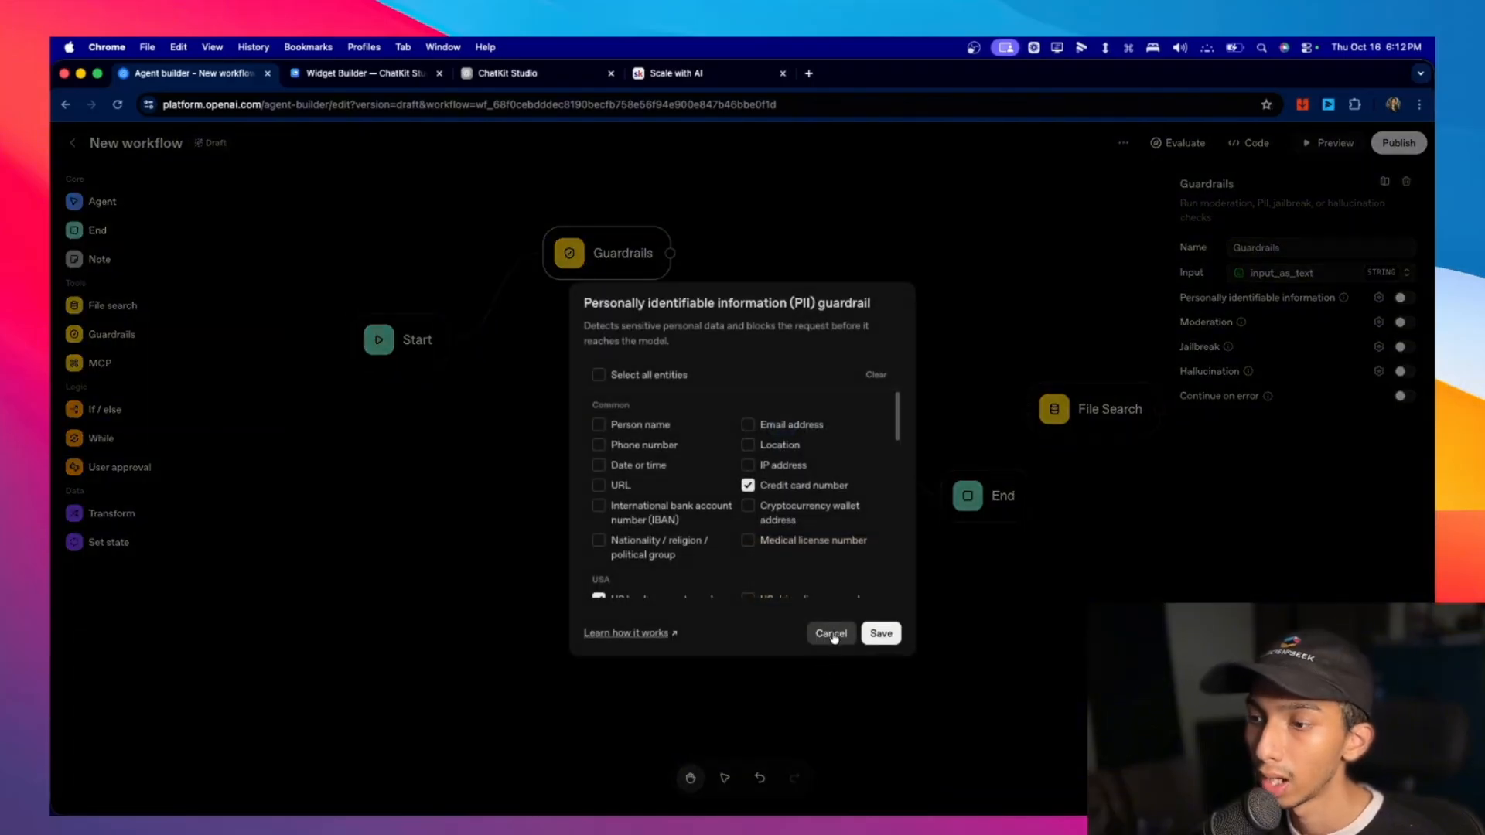
{"action": "left_click", "coordinate": [881, 633]}
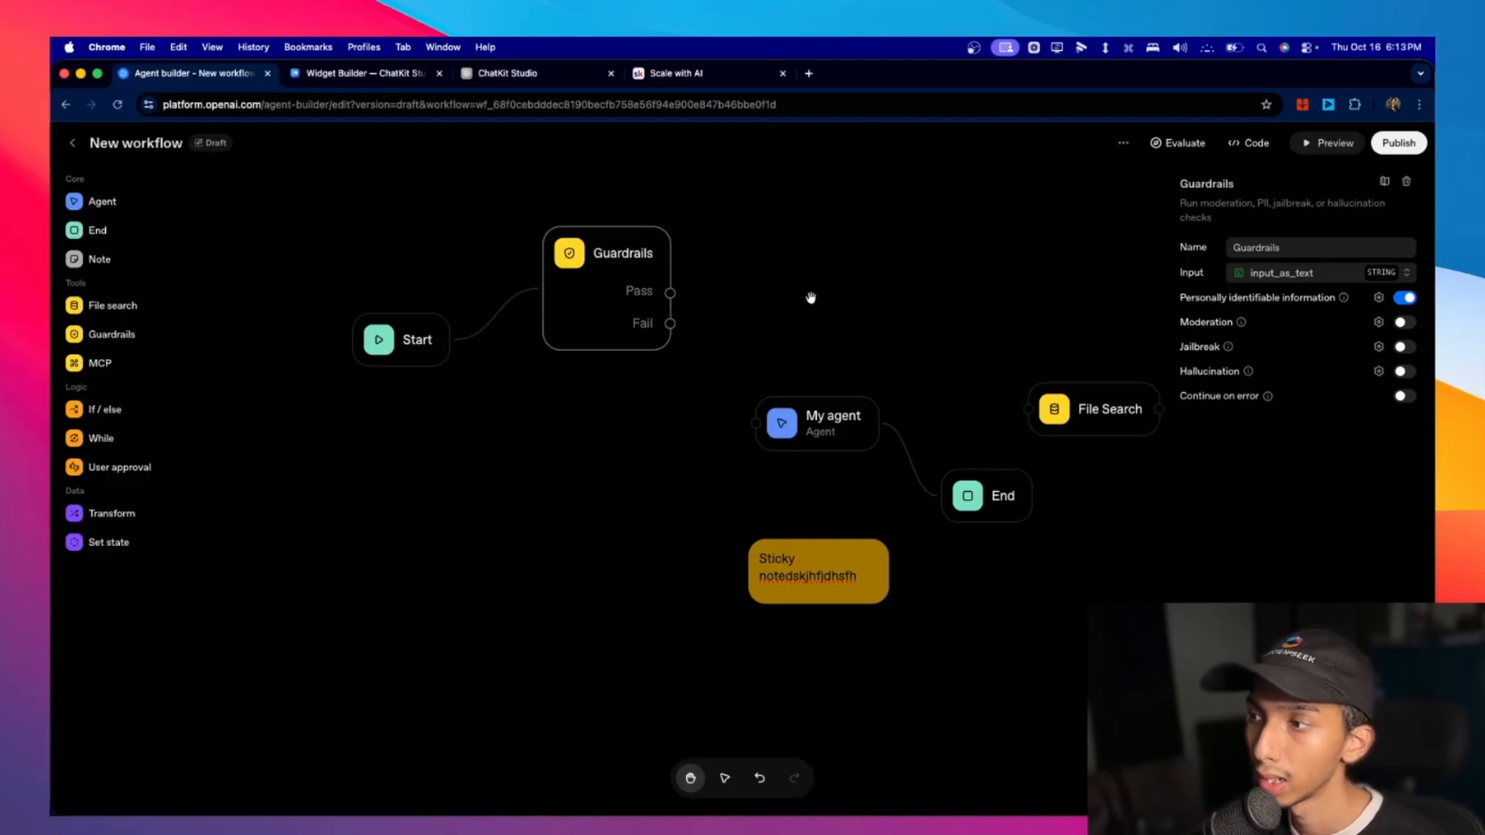
Attach separate placeholder nodes to the Pass and Fail outputs of Guardrails.
{"action": "left_click_drag", "start_coordinate": [669, 292], "coordinate": [804, 280]}
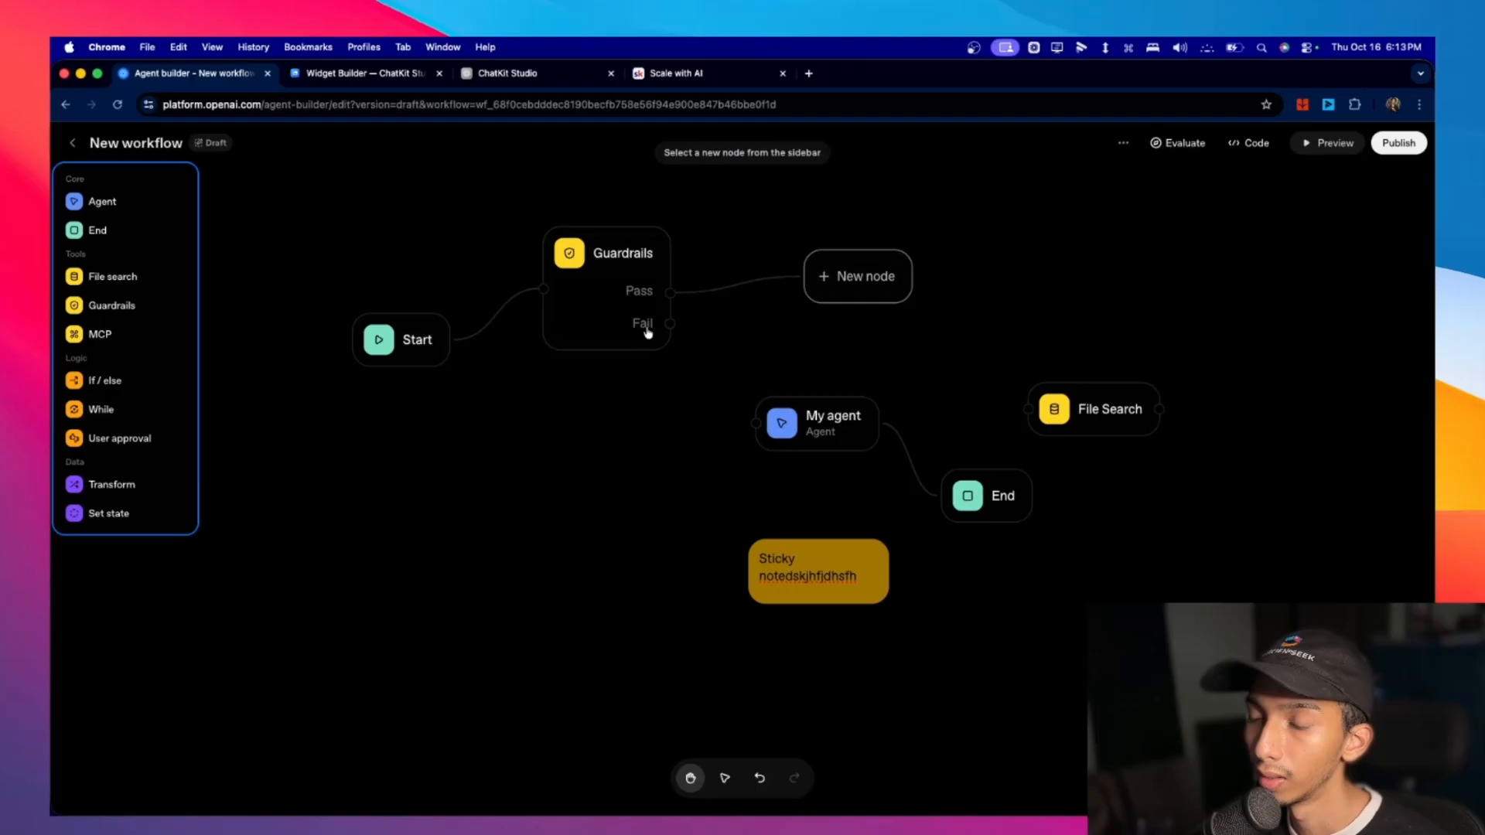
{"action": "left_click_drag", "start_coordinate": [670, 324], "coordinate": [782, 338]}
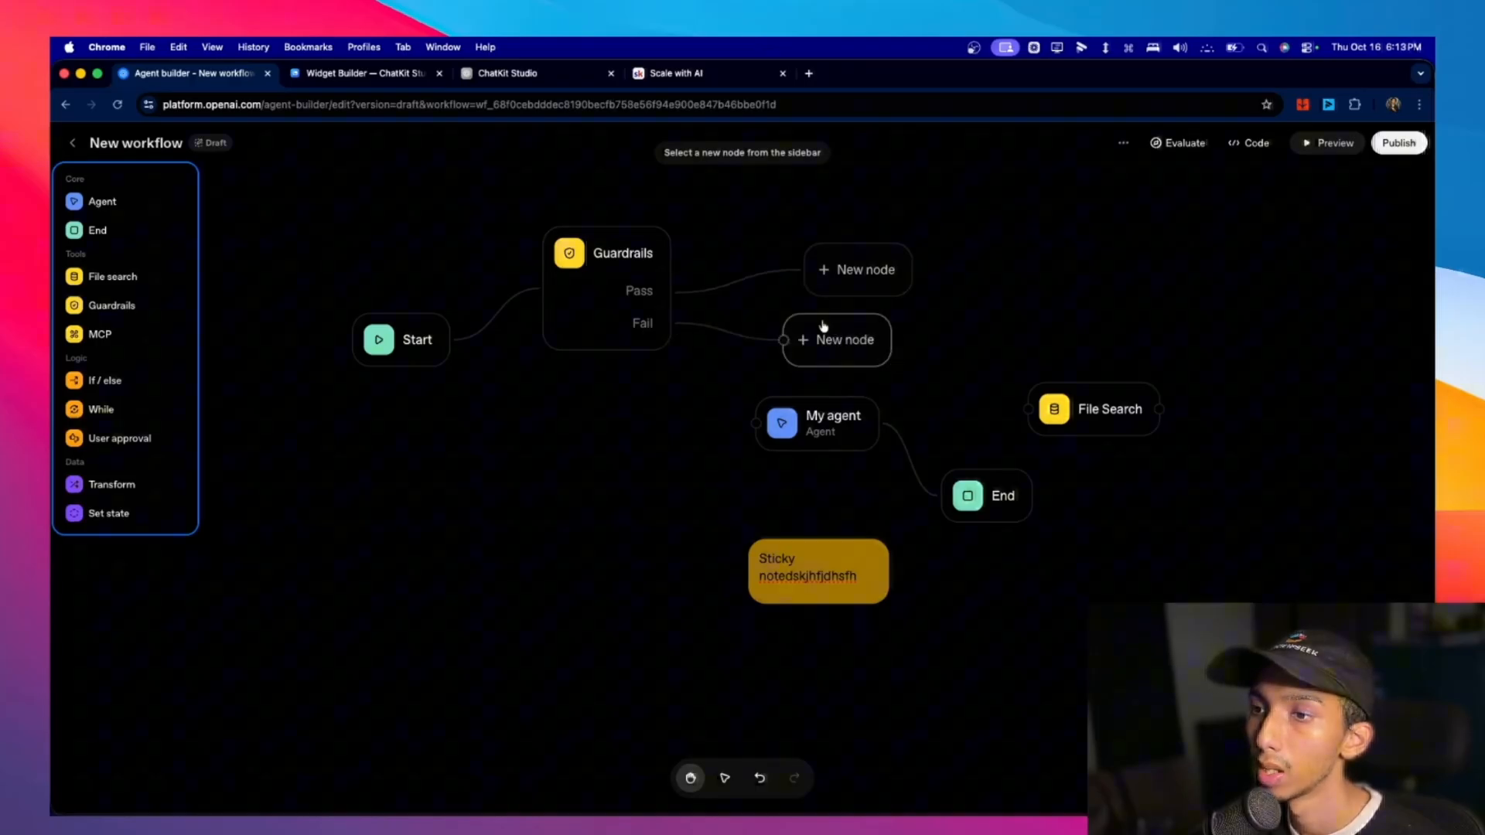
Examine the Moderation guardrail's categories without saving, and read the descriptions of the Jailbreak and Hallucination checks.
{"action": "left_click", "coordinate": [614, 258]}
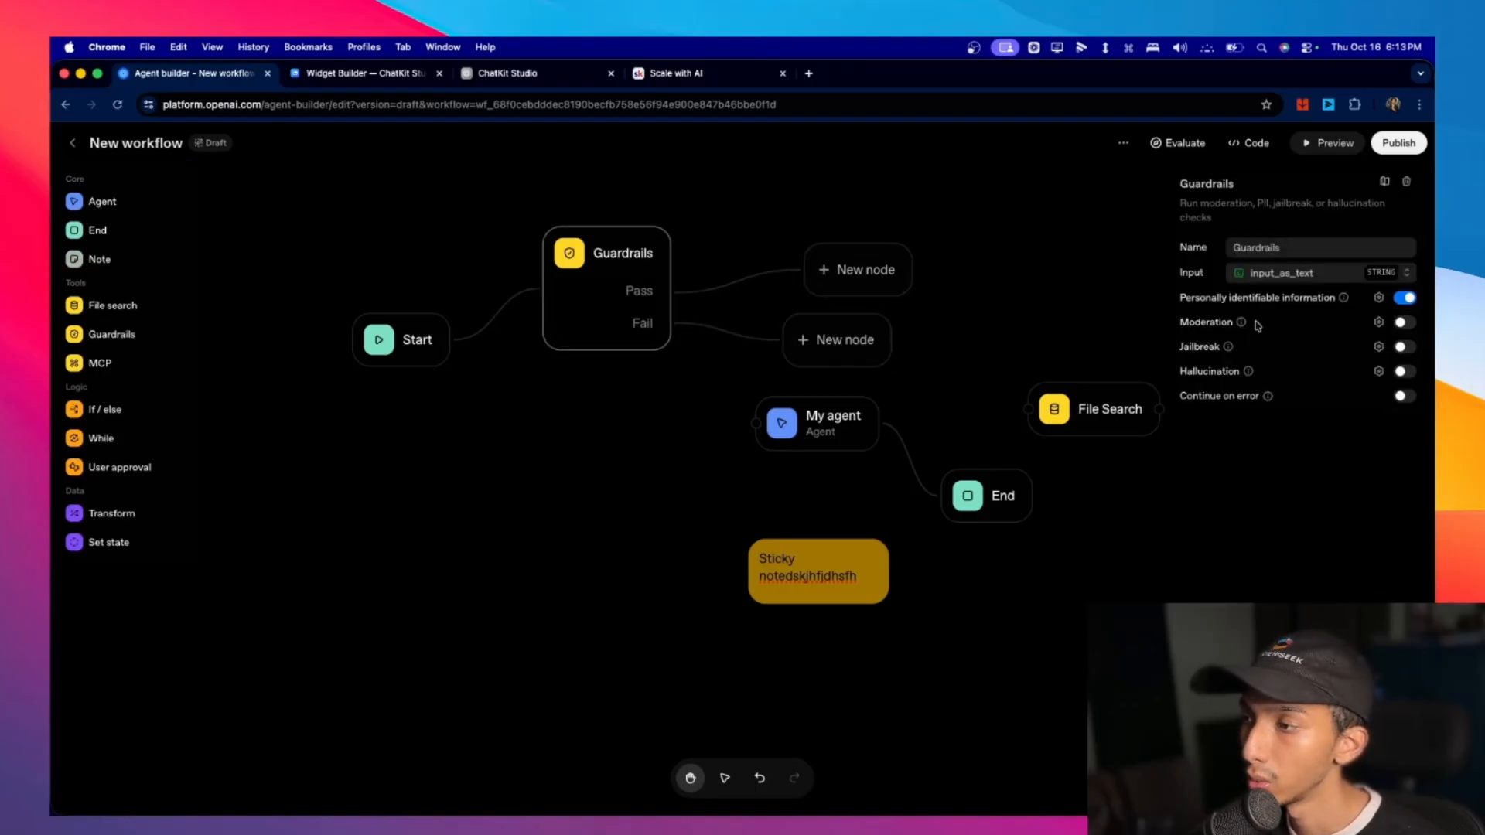
{"action": "mouse_move", "coordinate": [1241, 327]}
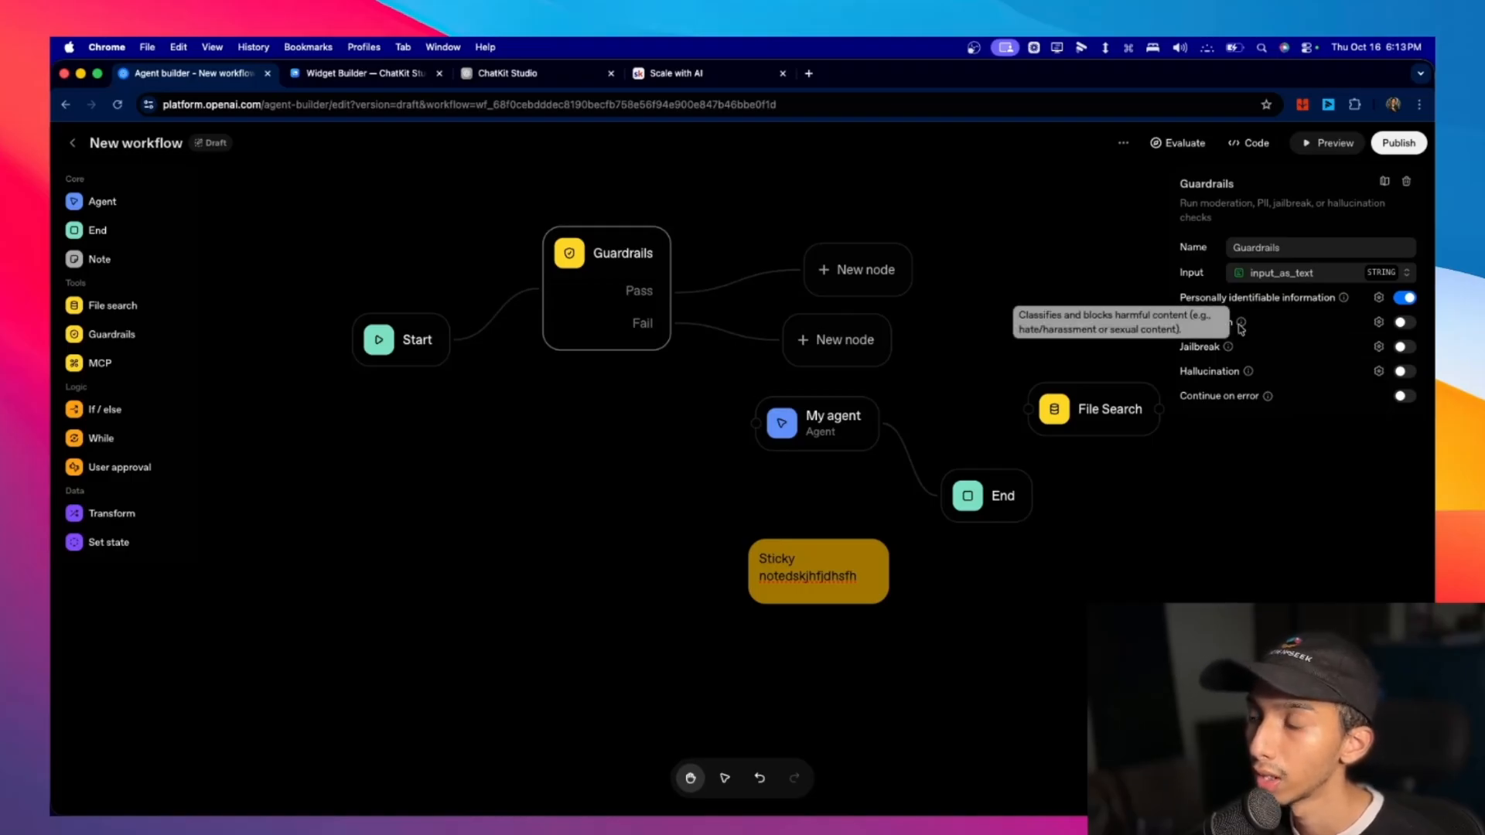
{"action": "left_click", "coordinate": [1377, 321]}
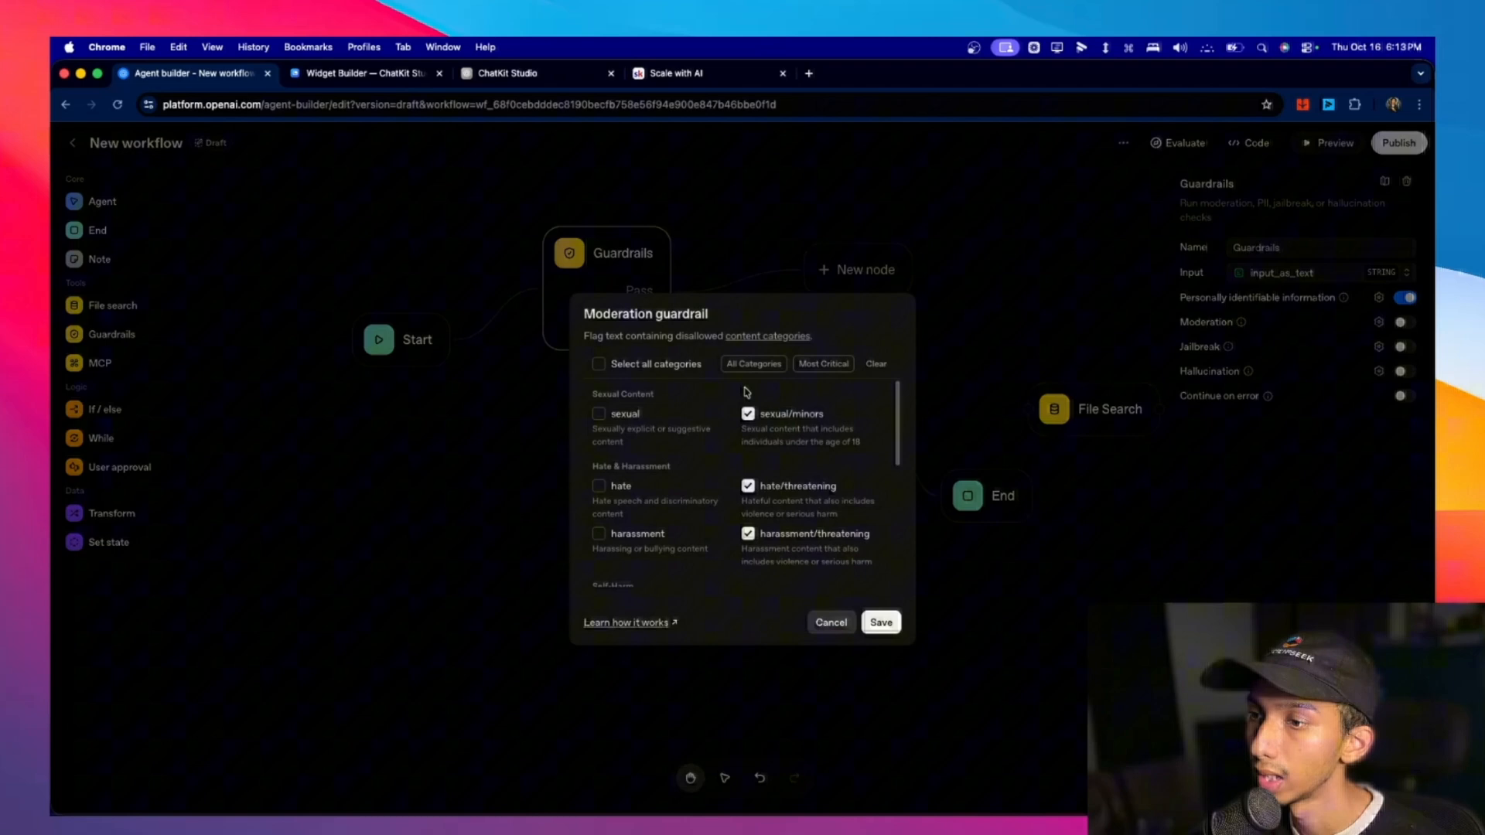
{"action": "scroll", "coordinate": [805, 479], "scroll_direction": "down", "scroll_amount": 3}
{"action": "scroll", "coordinate": [850, 517], "scroll_direction": "up", "scroll_amount": 3}
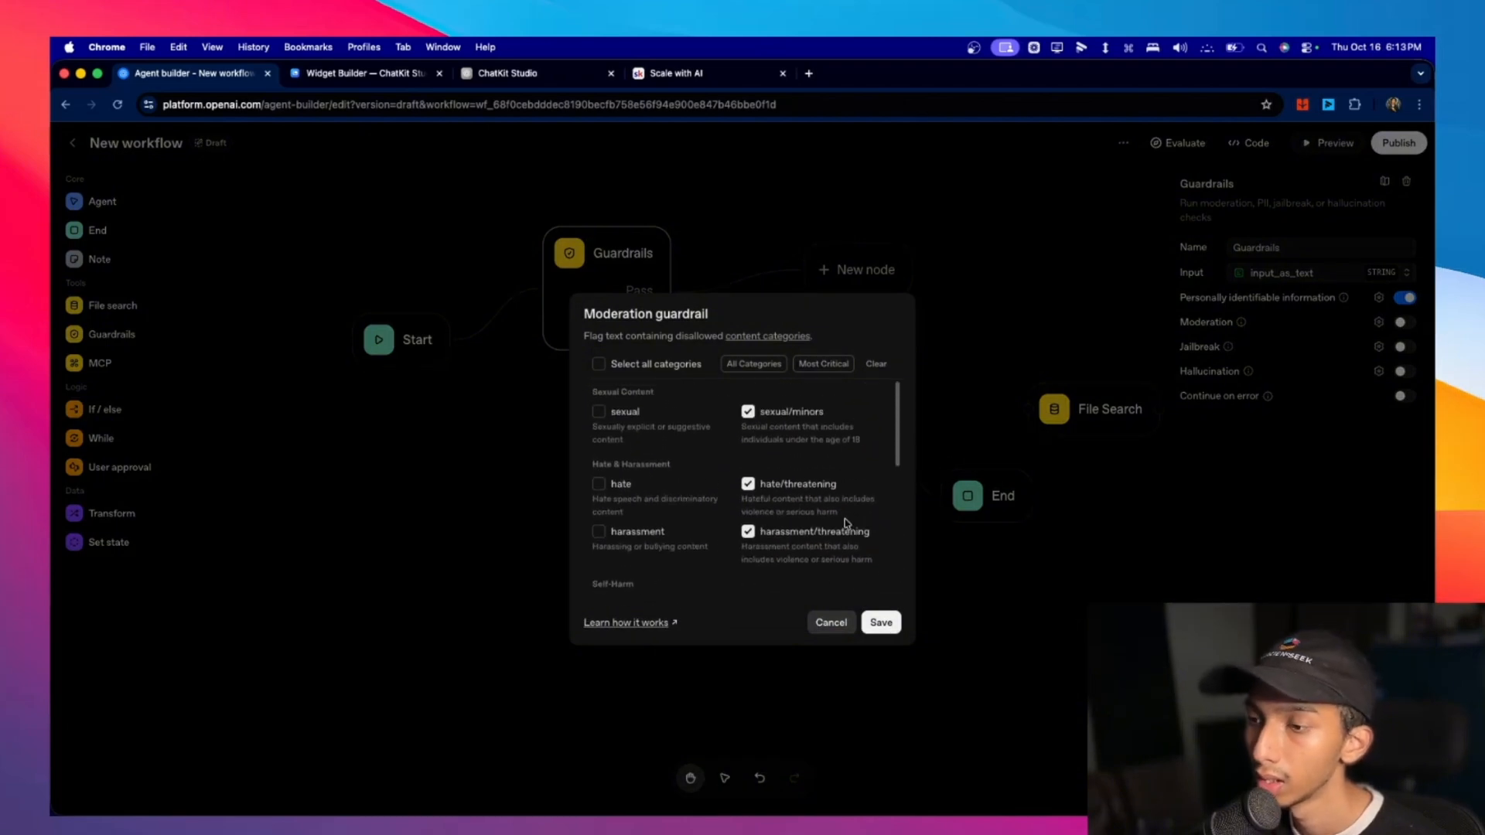
{"action": "left_click", "coordinate": [814, 619]}
{"action": "mouse_move", "coordinate": [1229, 352]}
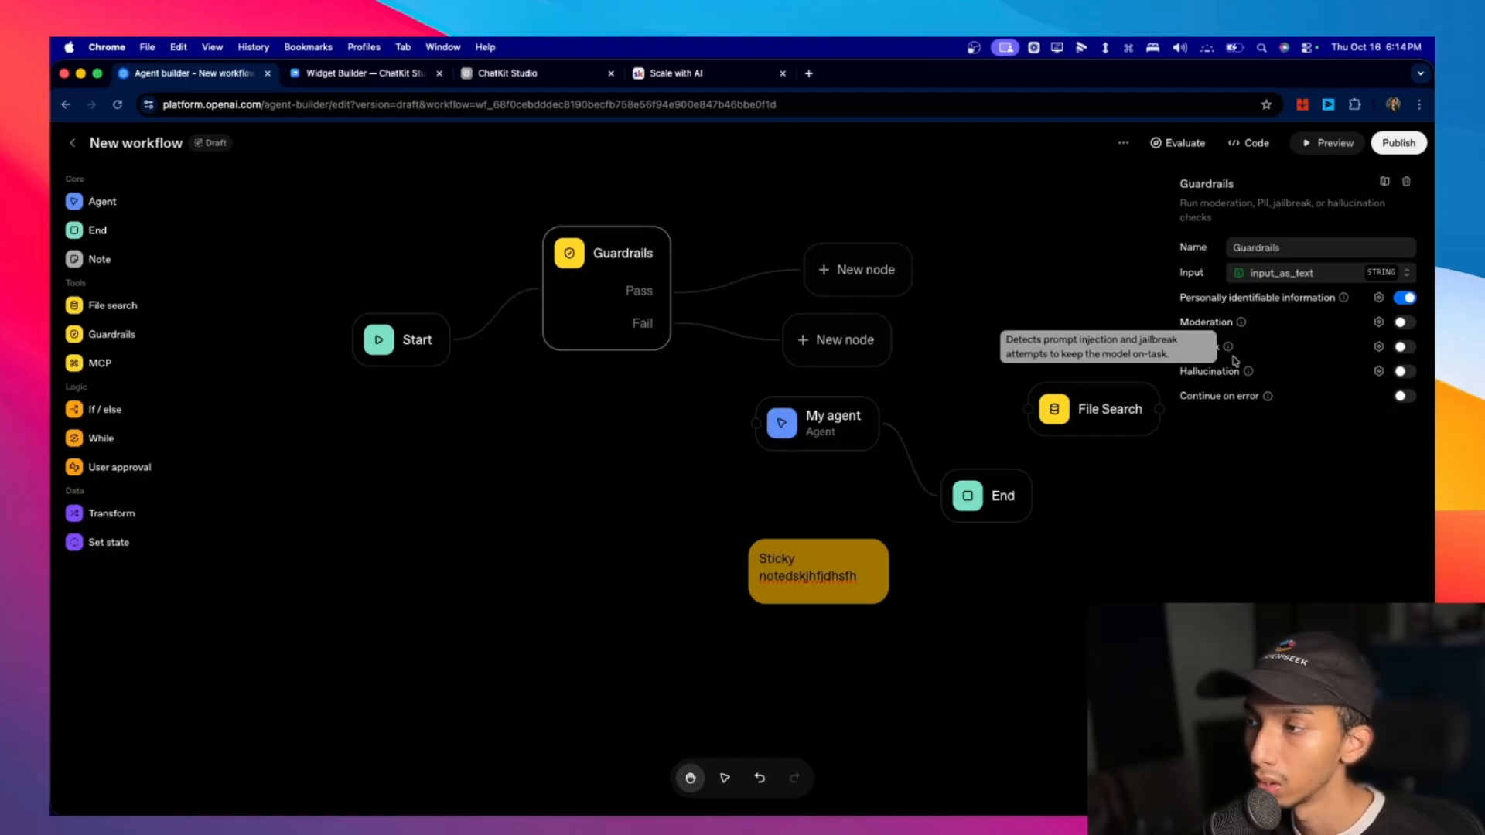
{"action": "mouse_move", "coordinate": [1252, 377]}
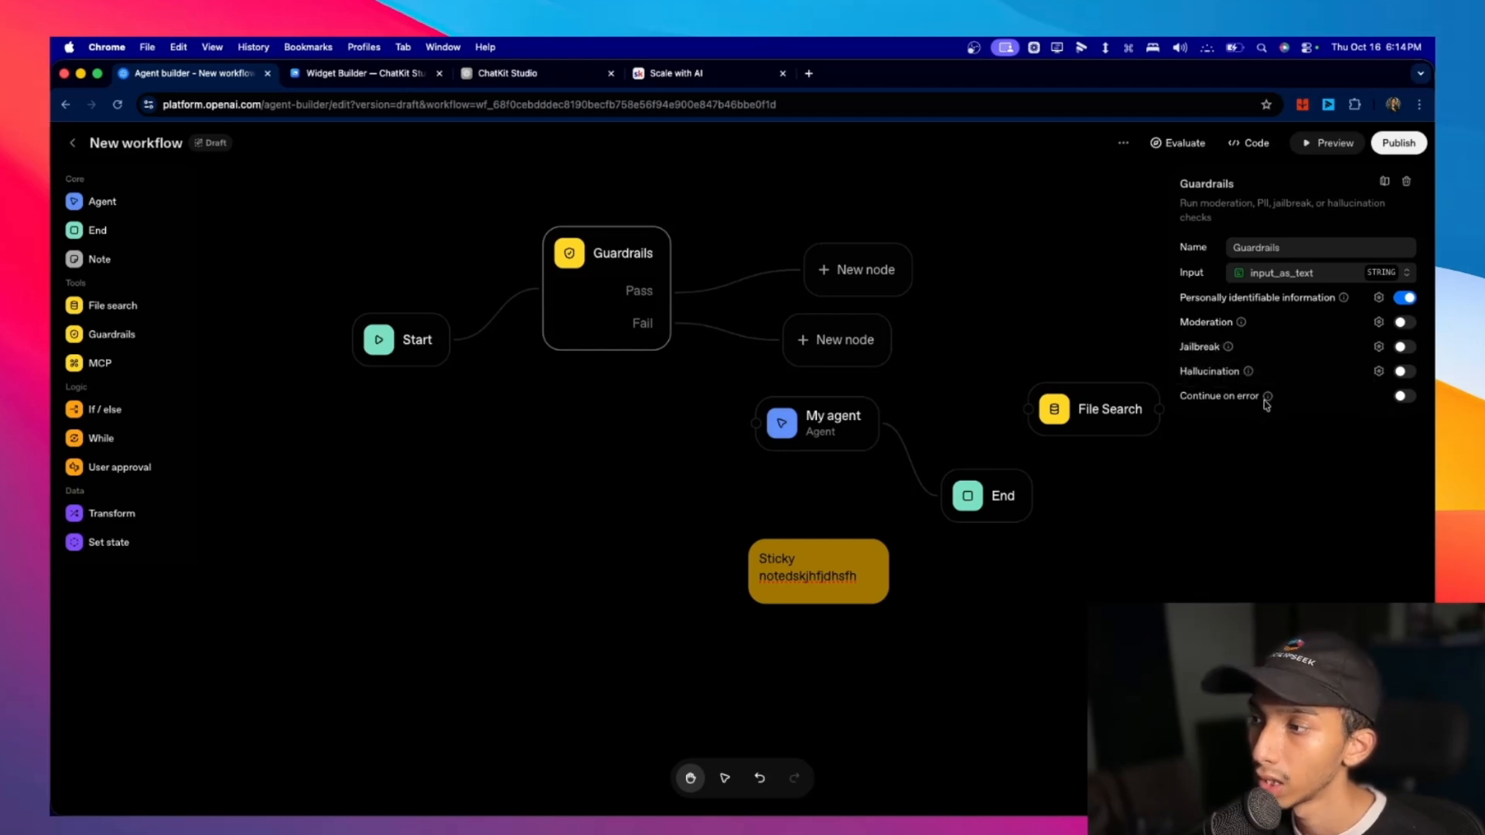
Enable Continue on error for Guardrails and attach a placeholder node to its Error output.
{"action": "left_click", "coordinate": [1404, 397]}
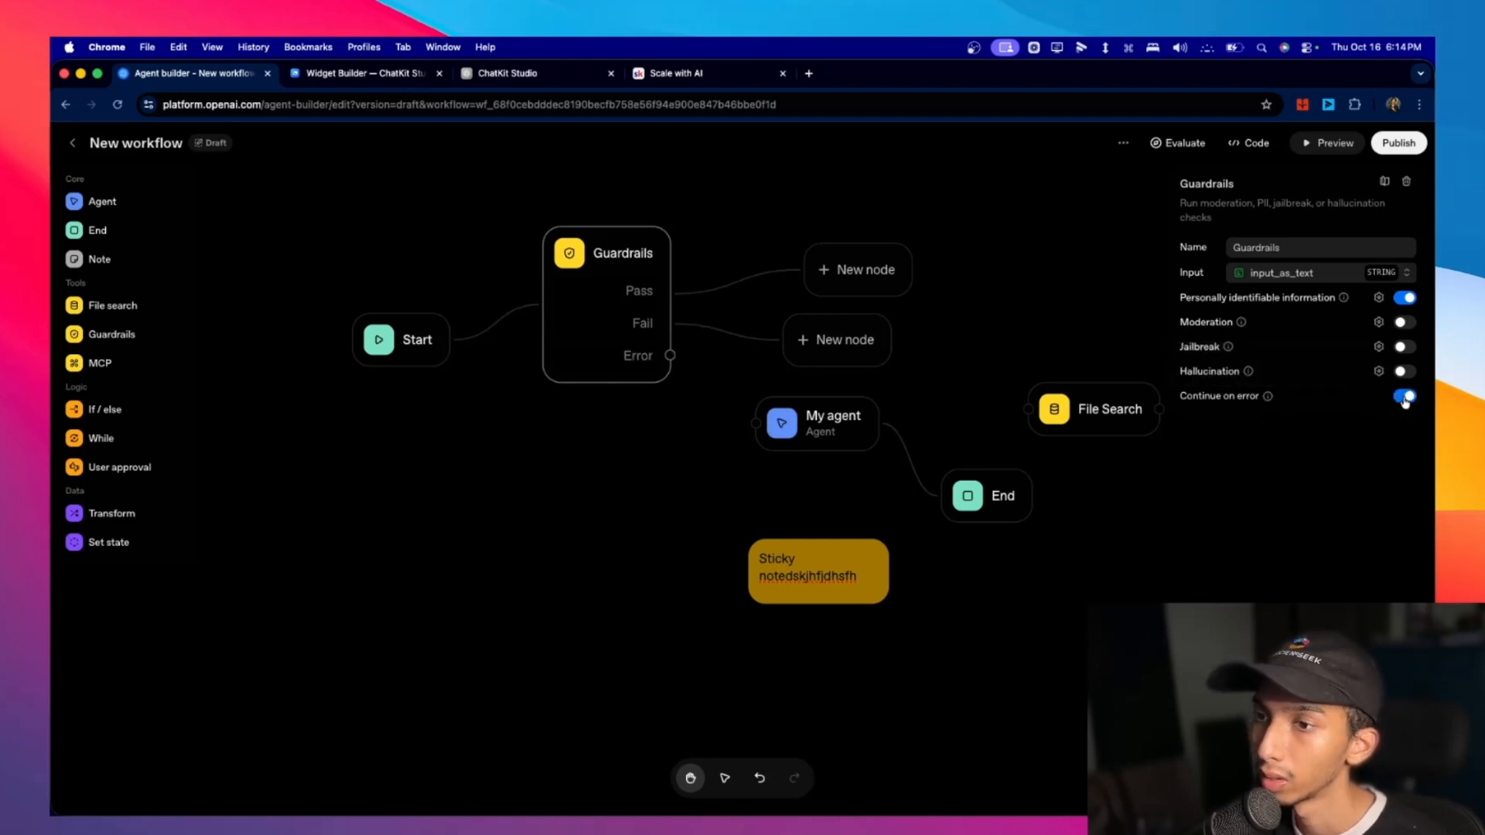
{"action": "left_click", "coordinate": [851, 356]}
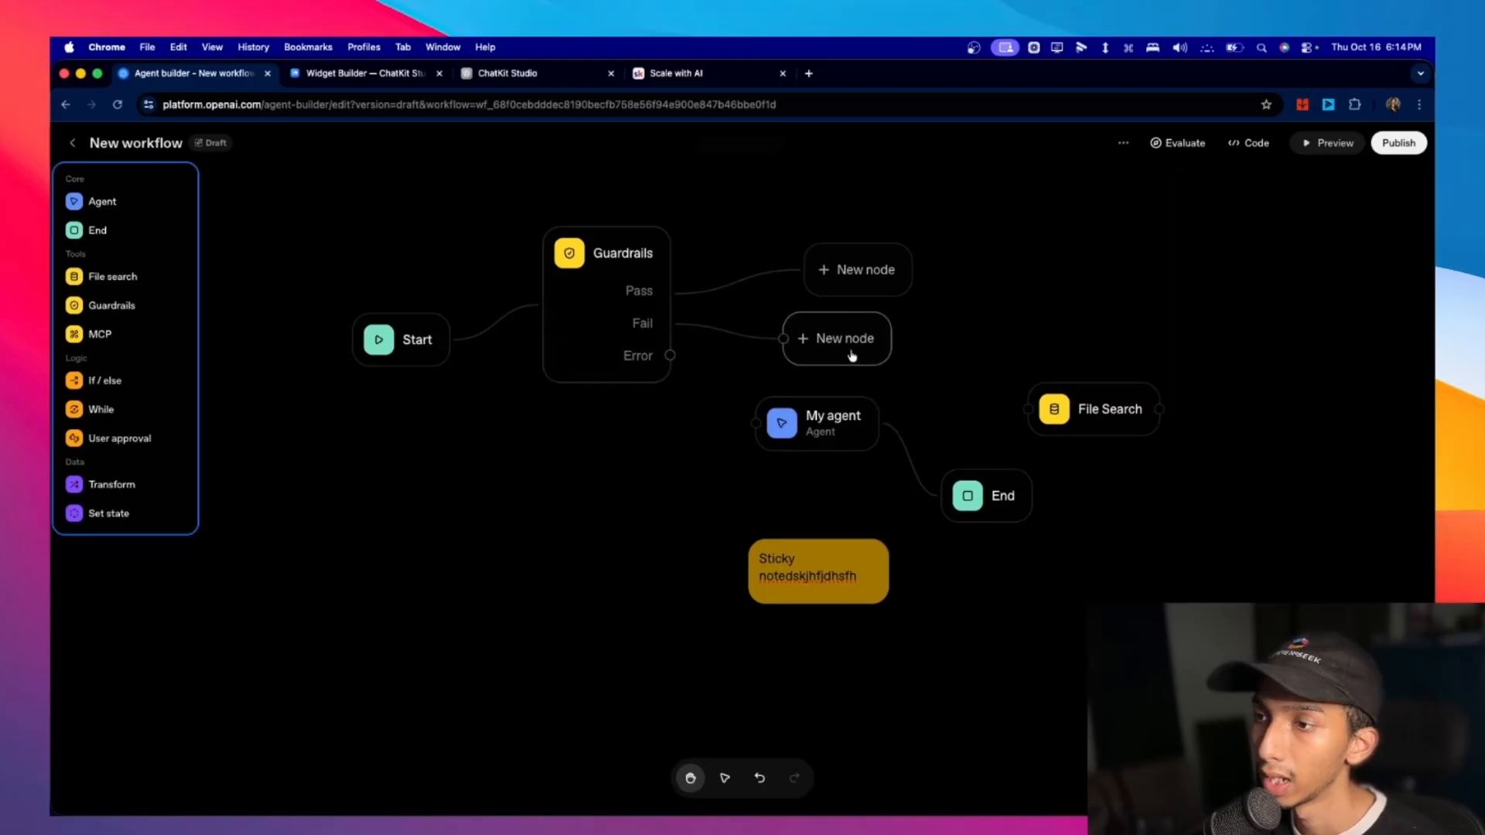
{"action": "left_click_drag", "start_coordinate": [670, 355], "coordinate": [842, 370]}
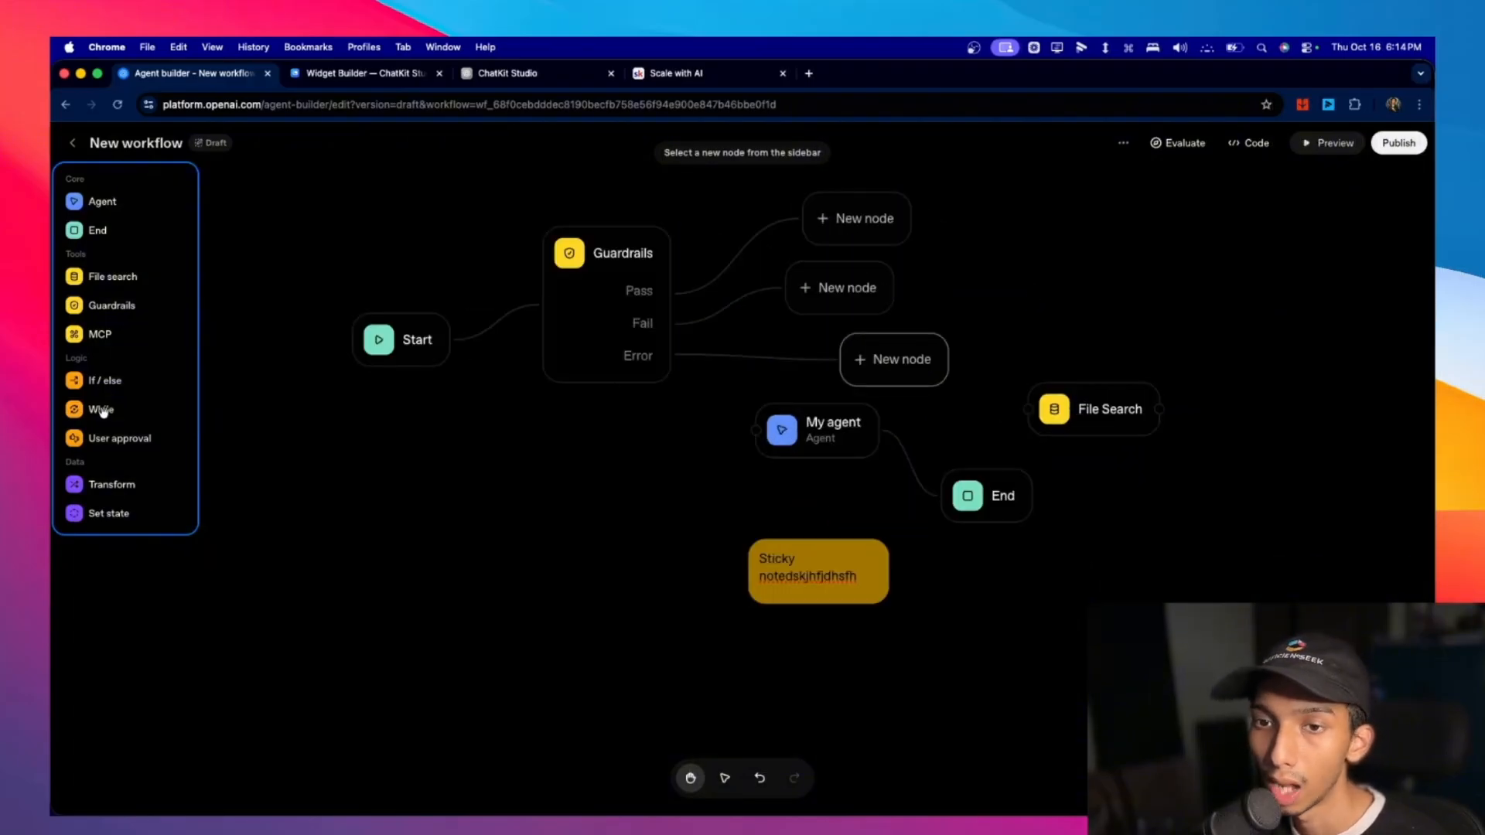
Turn the Error placeholder into an If / else node and place it beyond the Fail placeholder, above File Search.
{"action": "left_click", "coordinate": [119, 387]}
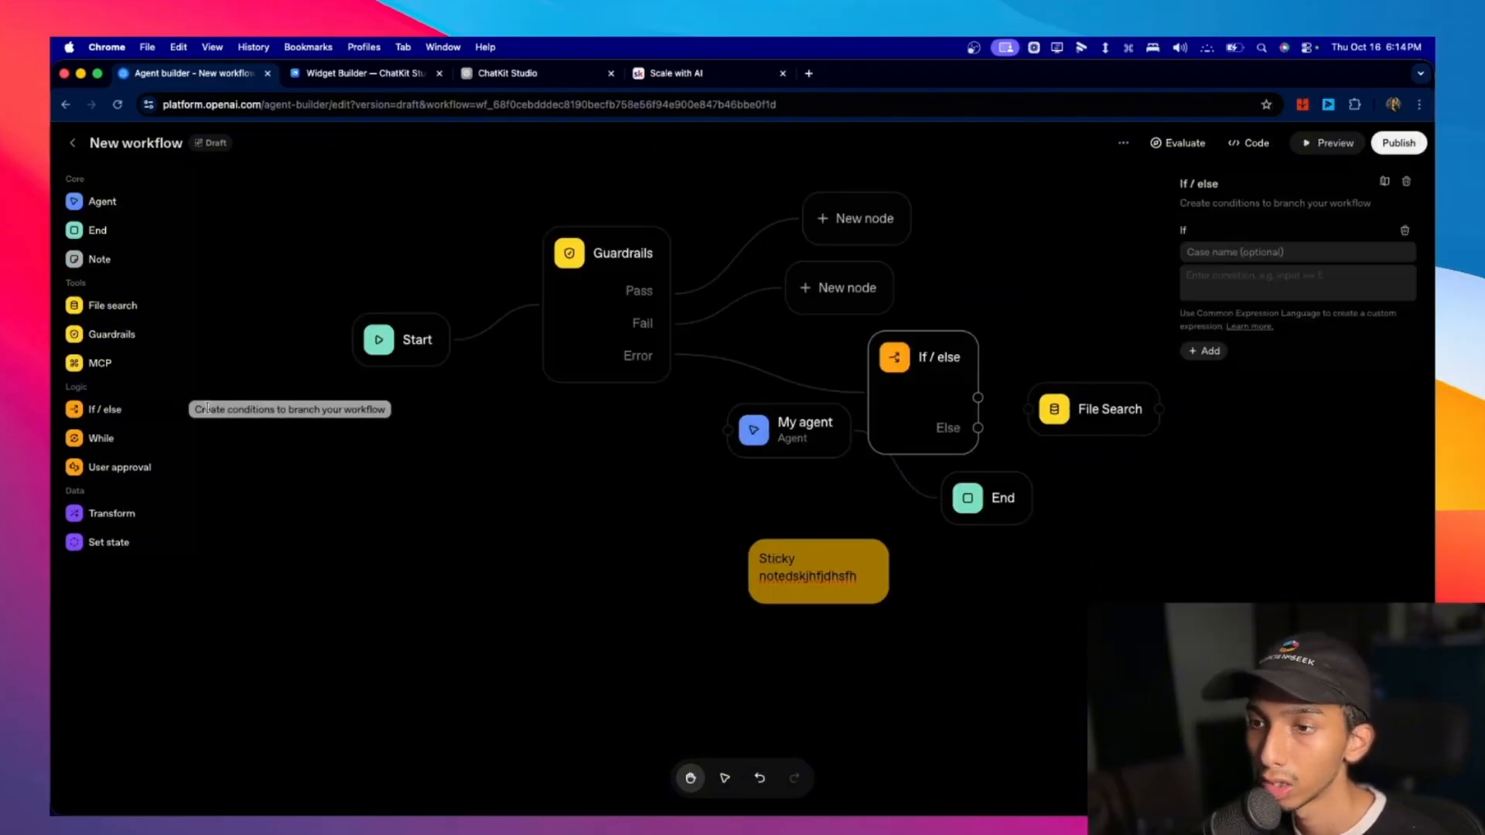
{"action": "left_click", "coordinate": [874, 222]}
{"action": "left_click", "coordinate": [1025, 276]}
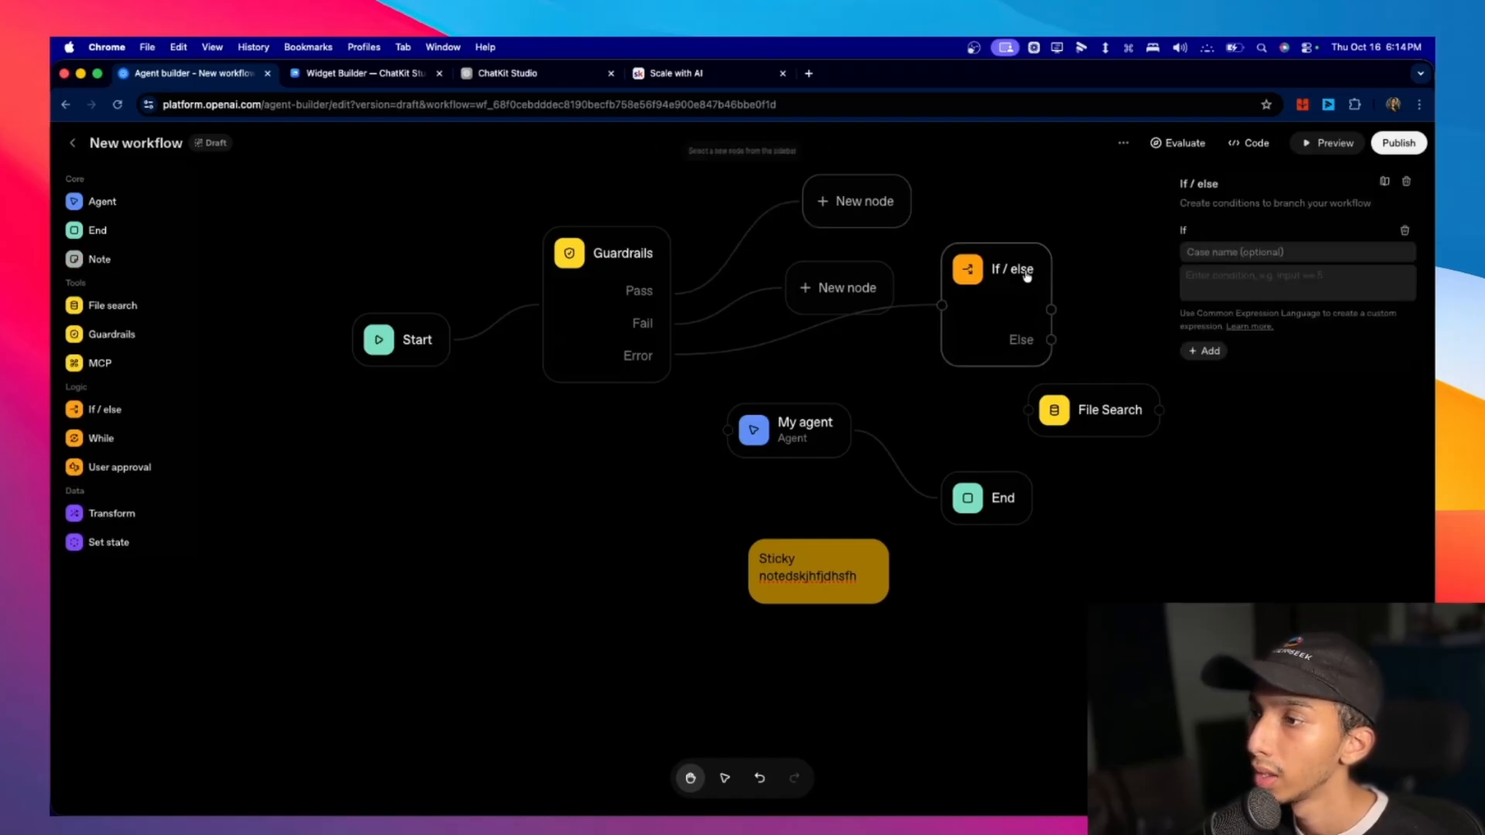
Set the If / else condition to "workflow.input_as_text ==1".
{"action": "left_click", "coordinate": [1208, 284]}
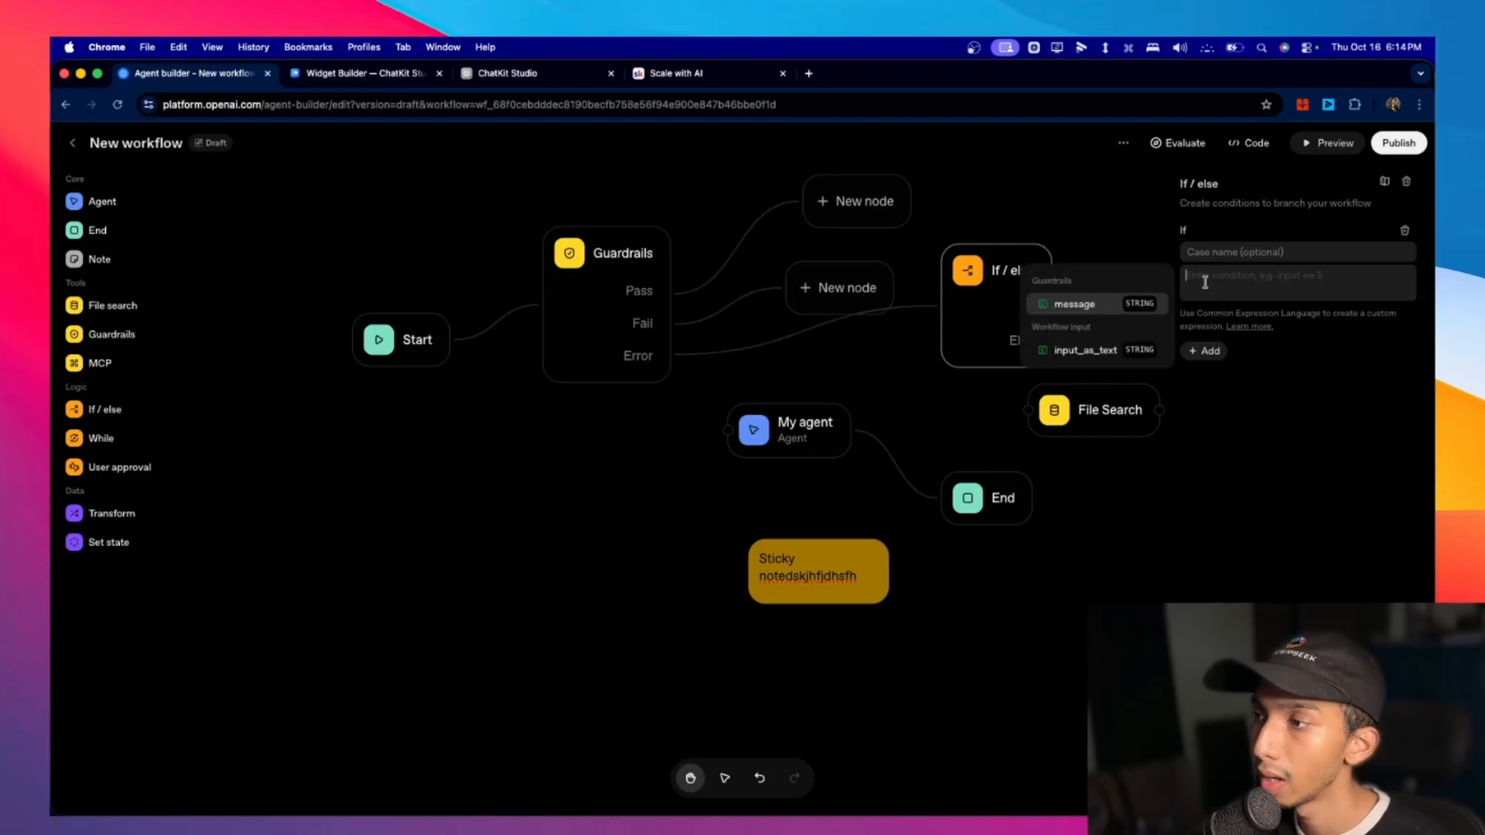
{"action": "left_click", "coordinate": [1104, 358]}
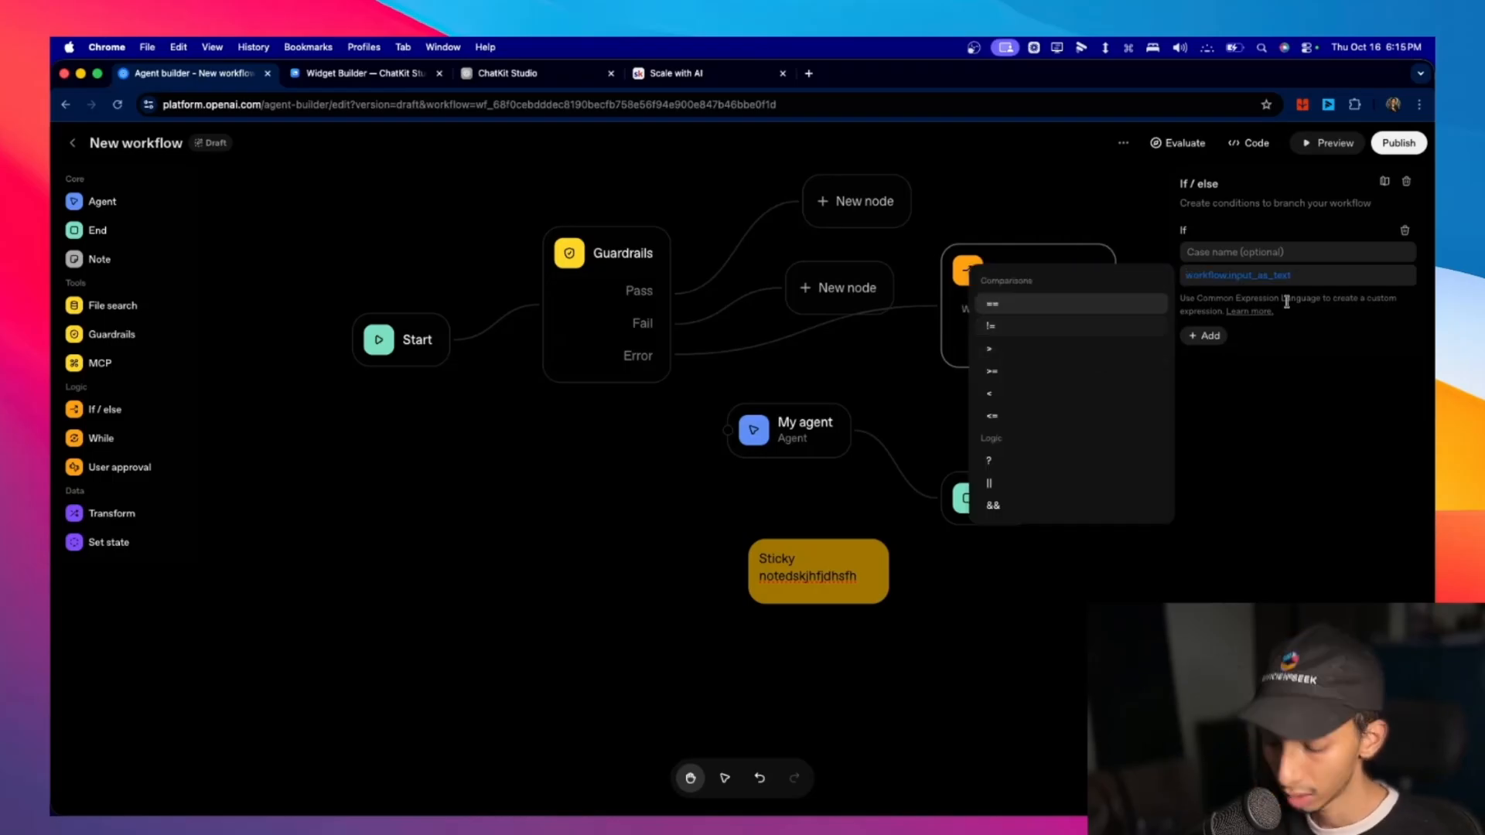
{"action": "type", "text": "=="}
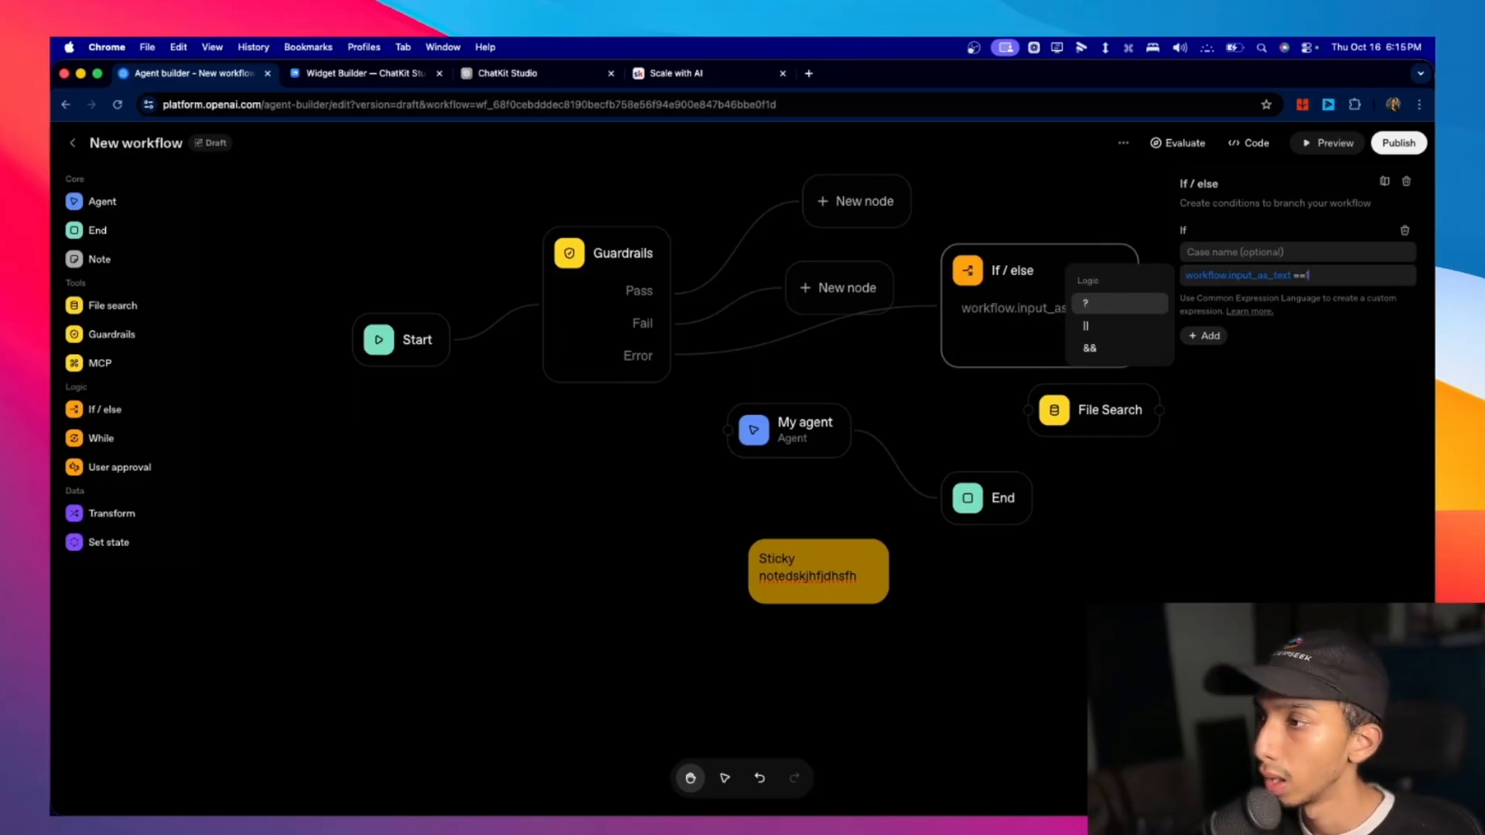
{"action": "left_click", "coordinate": [1070, 267]}
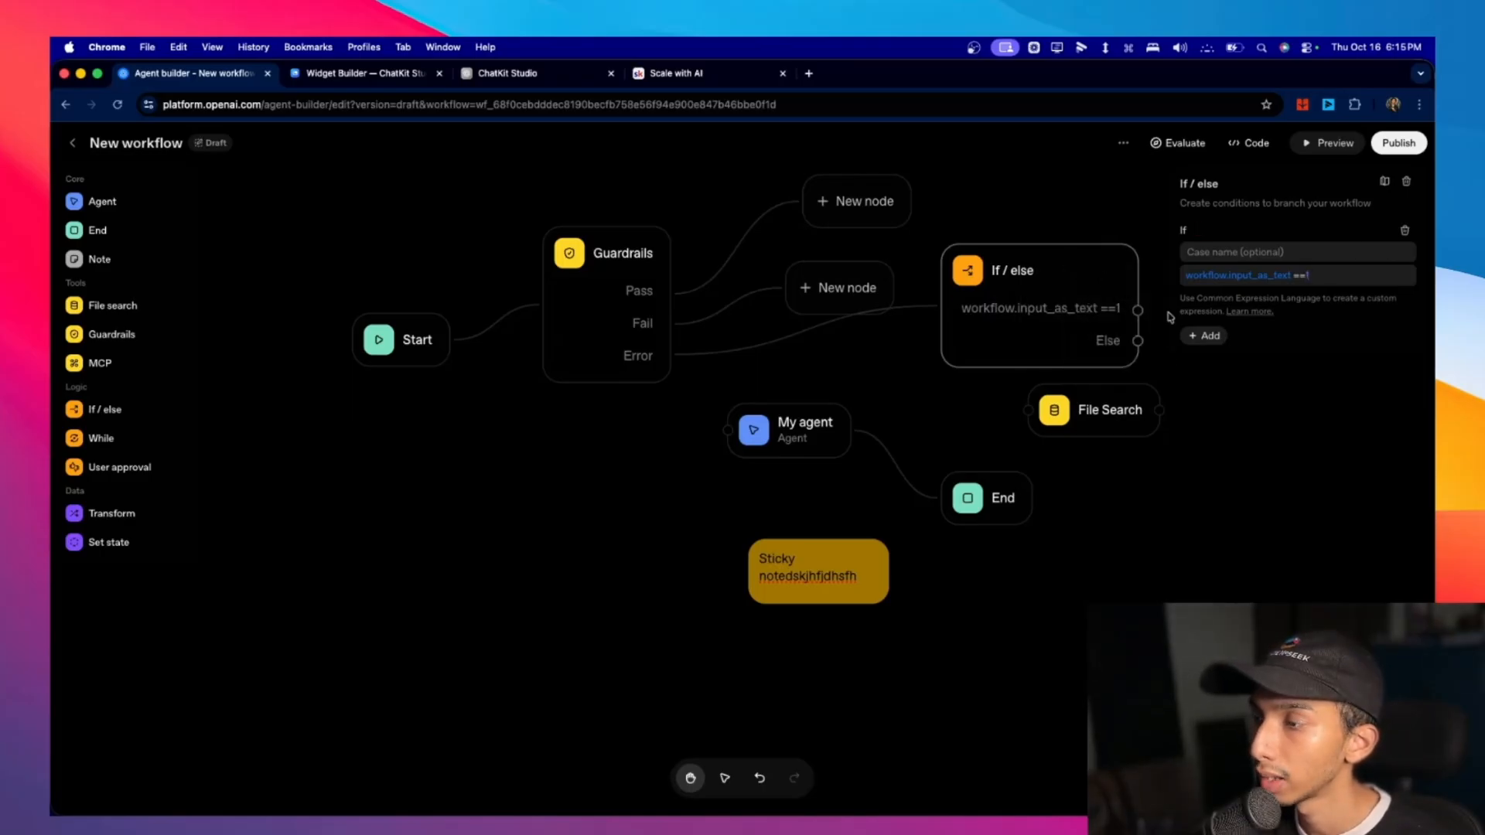
Move the If / else node below End and attach placeholder nodes to its condition and Else outputs.
{"action": "left_click_drag", "start_coordinate": [1062, 269], "coordinate": [1104, 538]}
{"action": "left_click_drag", "start_coordinate": [1157, 582], "coordinate": [1253, 565]}
{"action": "scroll", "coordinate": [911, 441], "scroll_direction": "down", "scroll_amount": 5}
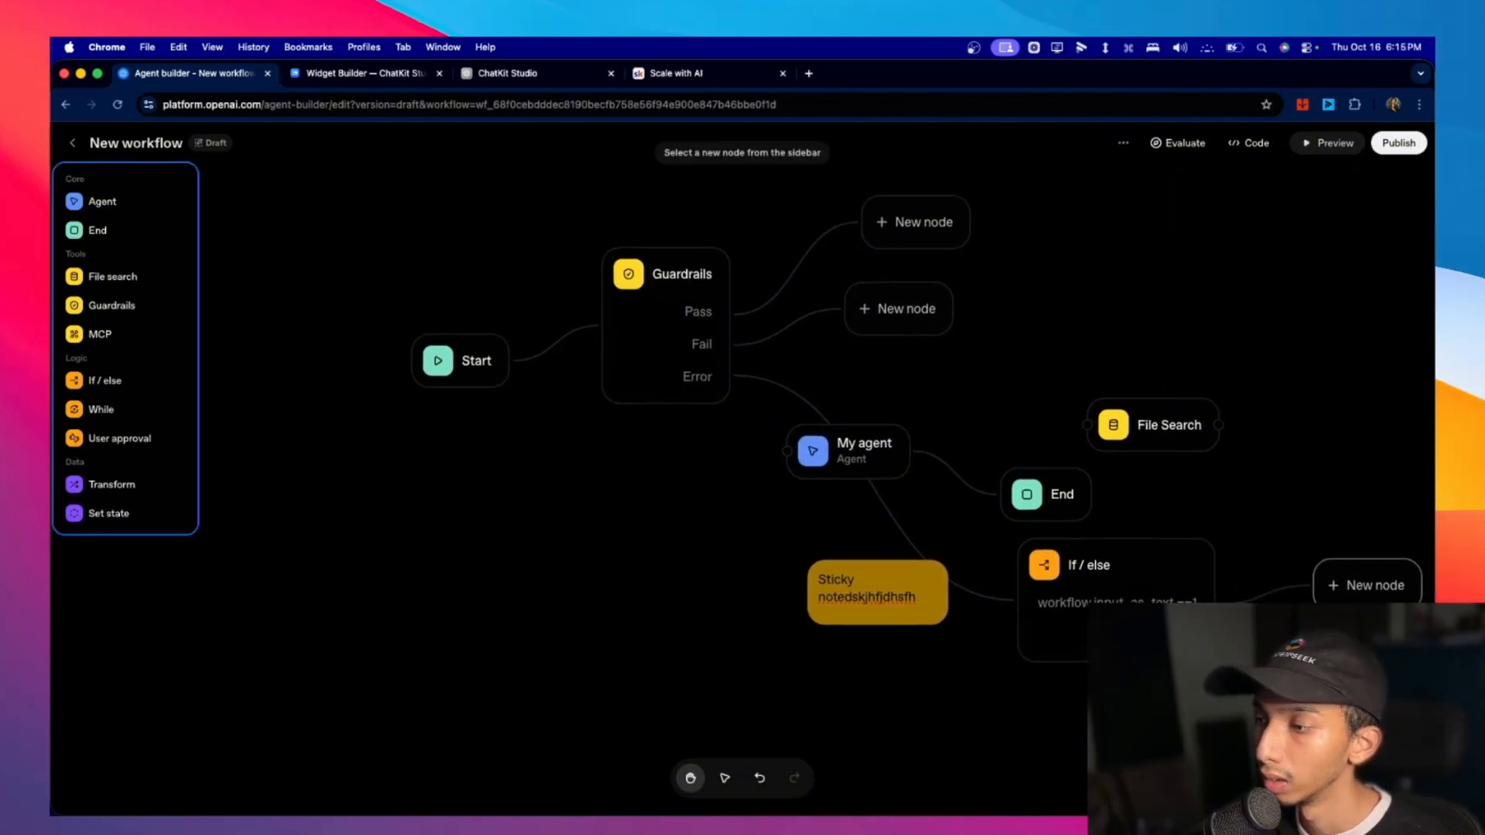
{"action": "left_click_drag", "start_coordinate": [913, 439], "coordinate": [1105, 481]}
{"action": "scroll", "coordinate": [1204, 316], "scroll_direction": "down", "scroll_amount": 5}
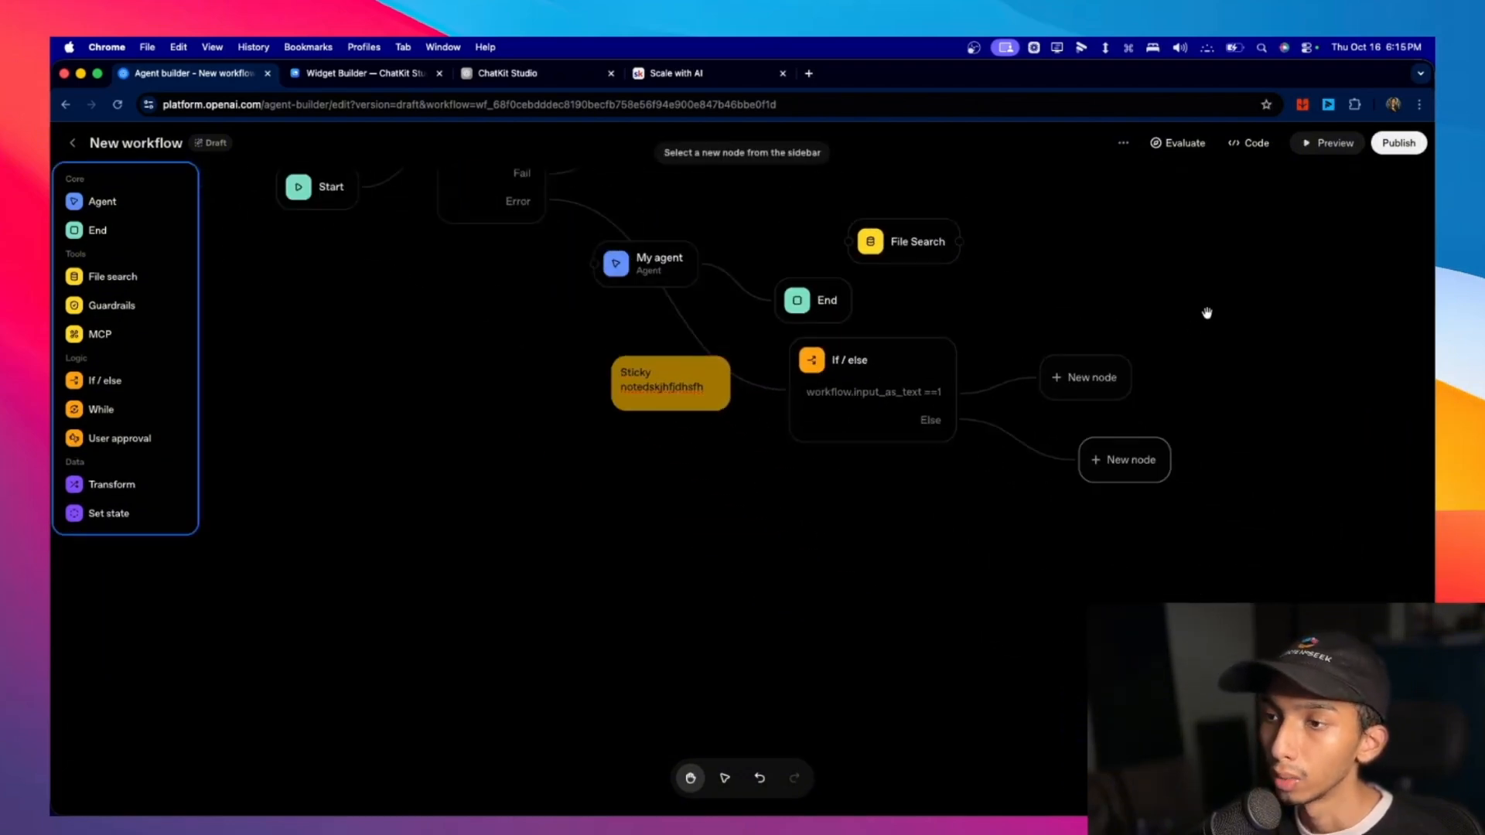
Turn the Else placeholder into a While node, delete its connection from If / else, and place it below If / else.
{"action": "left_click", "coordinate": [144, 409]}
{"action": "left_click", "coordinate": [1075, 480]}
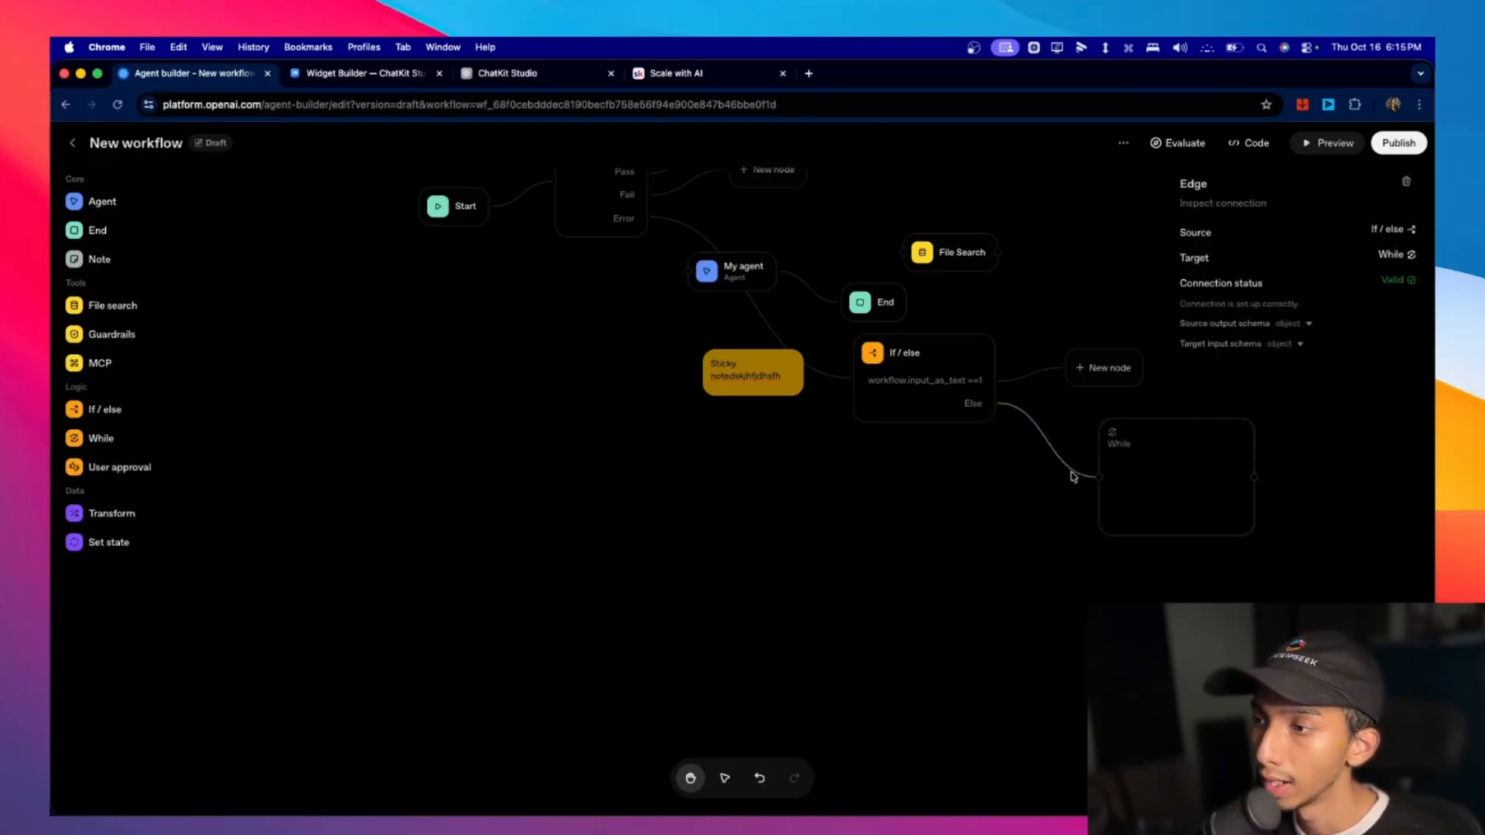
{"action": "left_click", "coordinate": [1405, 181]}
{"action": "left_click_drag", "start_coordinate": [1159, 467], "coordinate": [914, 546]}
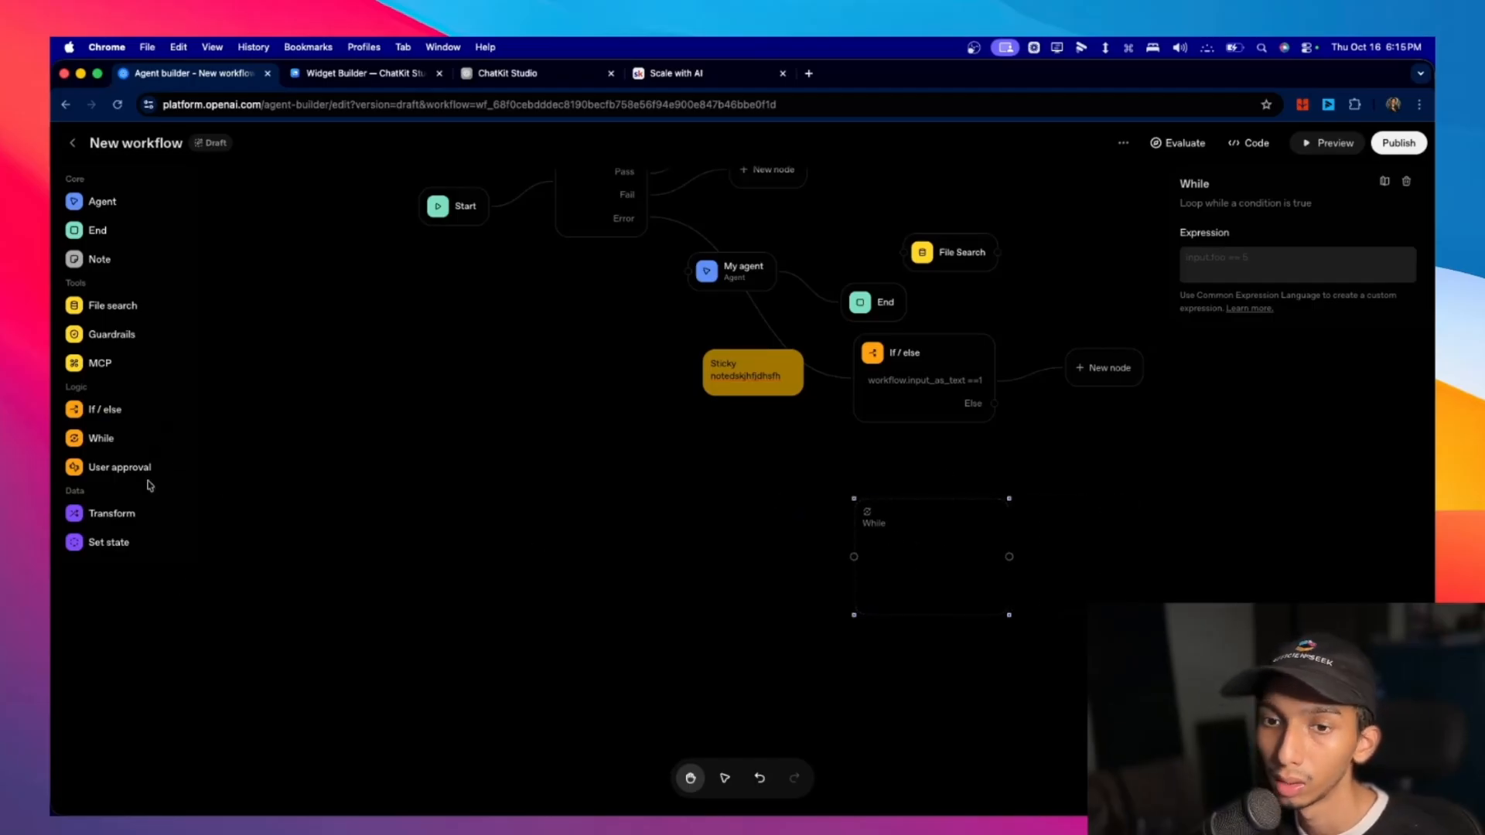
Add an unconnected User approval node beside the While node and check its message setting.
{"action": "left_click", "coordinate": [109, 467]}
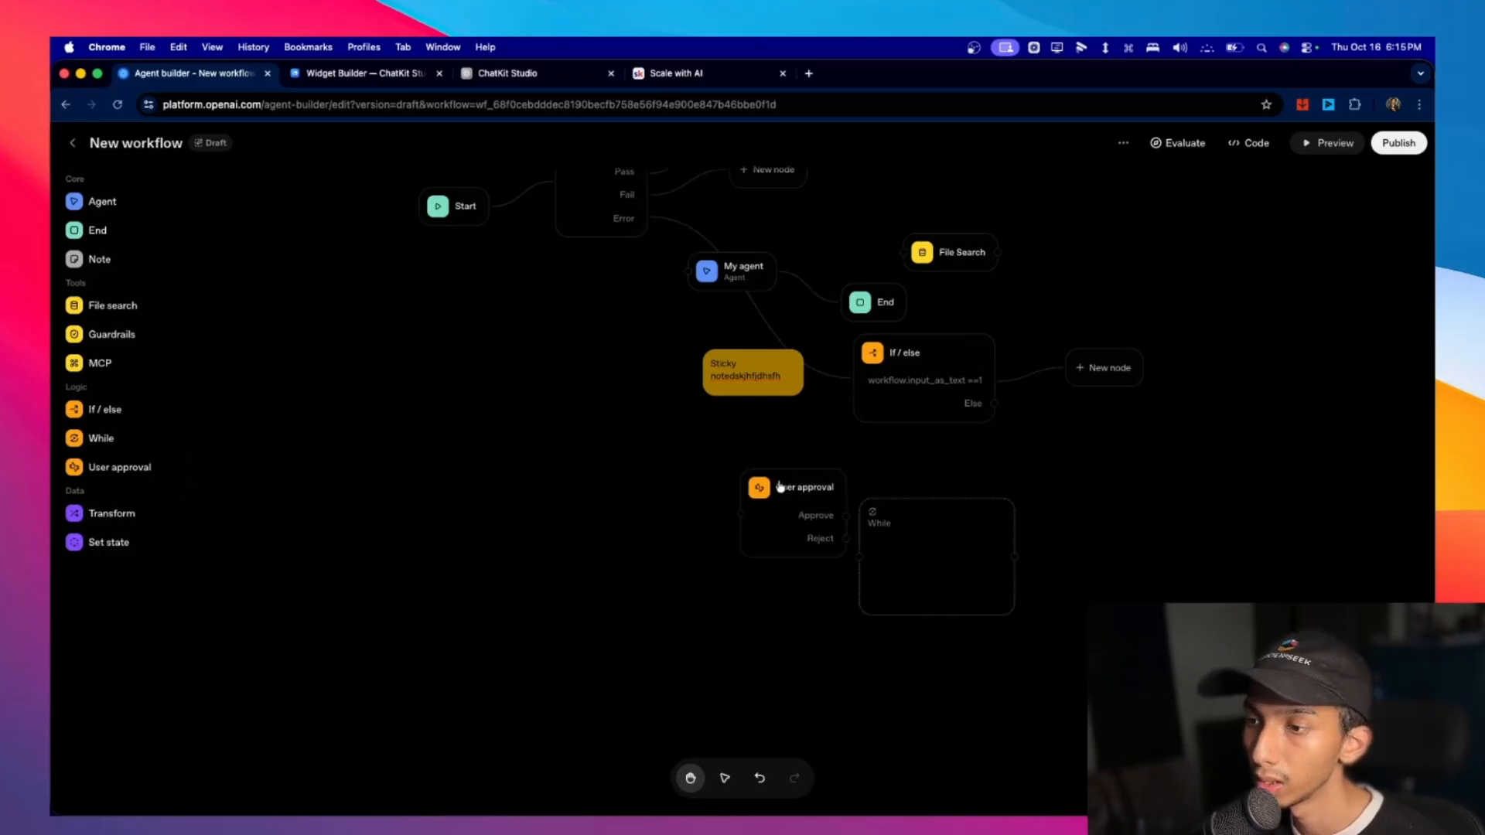
{"action": "left_click_drag", "start_coordinate": [780, 486], "coordinate": [1092, 491]}
{"action": "left_click", "coordinate": [1289, 314]}
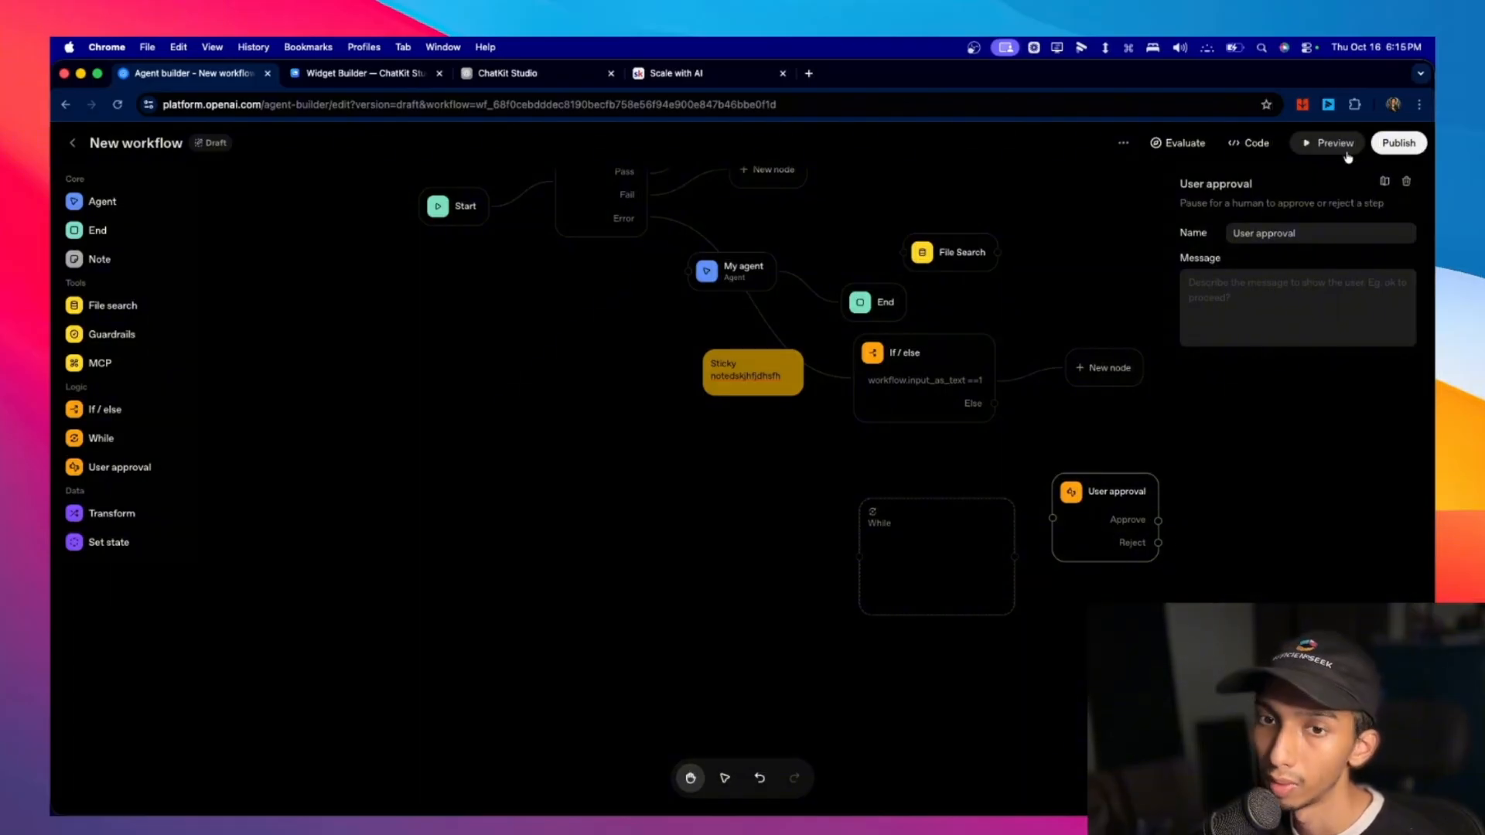
{"action": "left_click", "coordinate": [371, 494]}
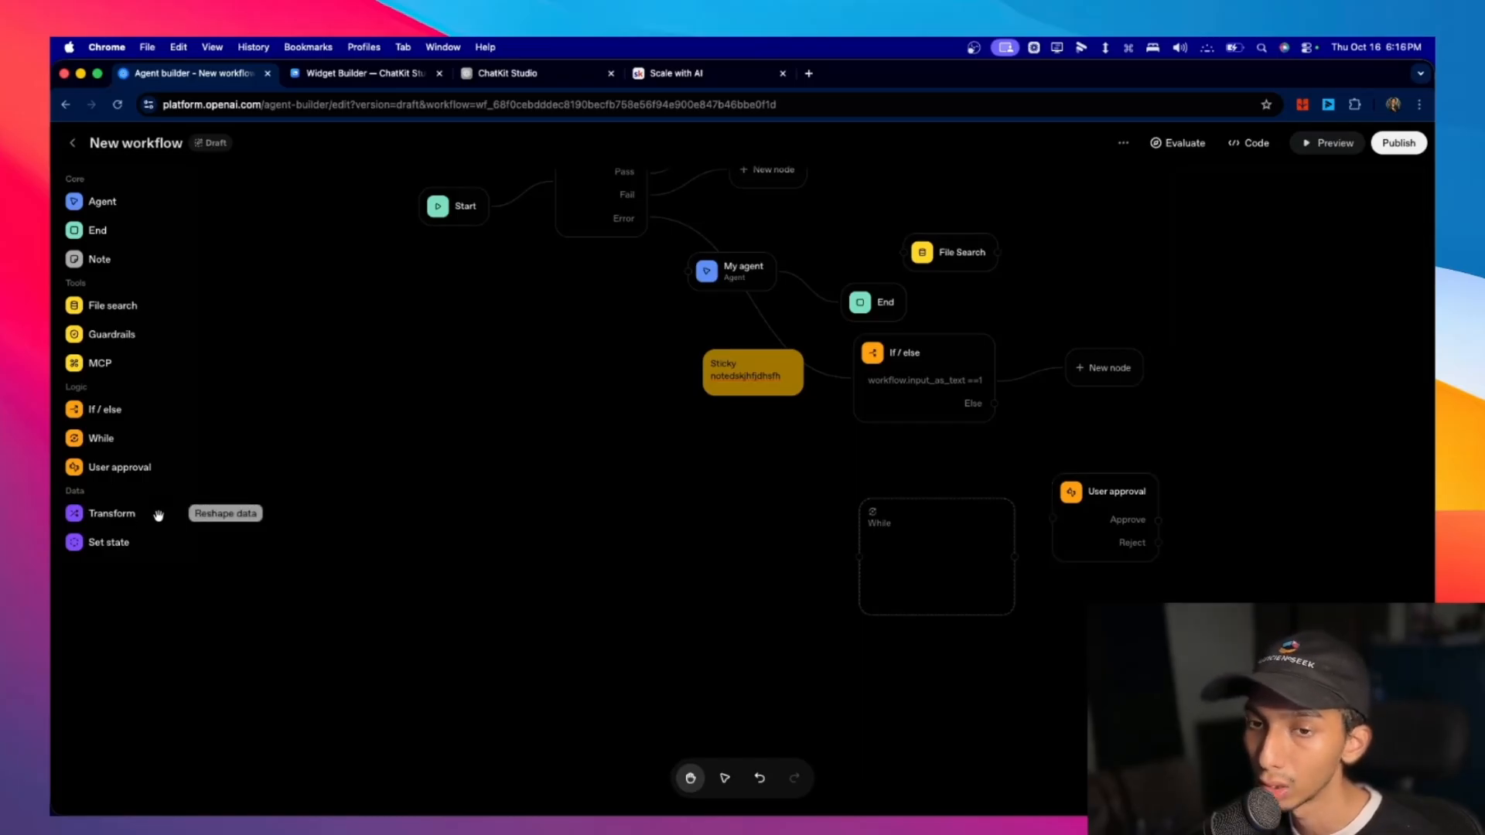
Add an unconnected Transform node near the While node, check its expression settings, and switch it to Object mode.
{"action": "left_click", "coordinate": [158, 516]}
{"action": "left_click", "coordinate": [798, 502]}
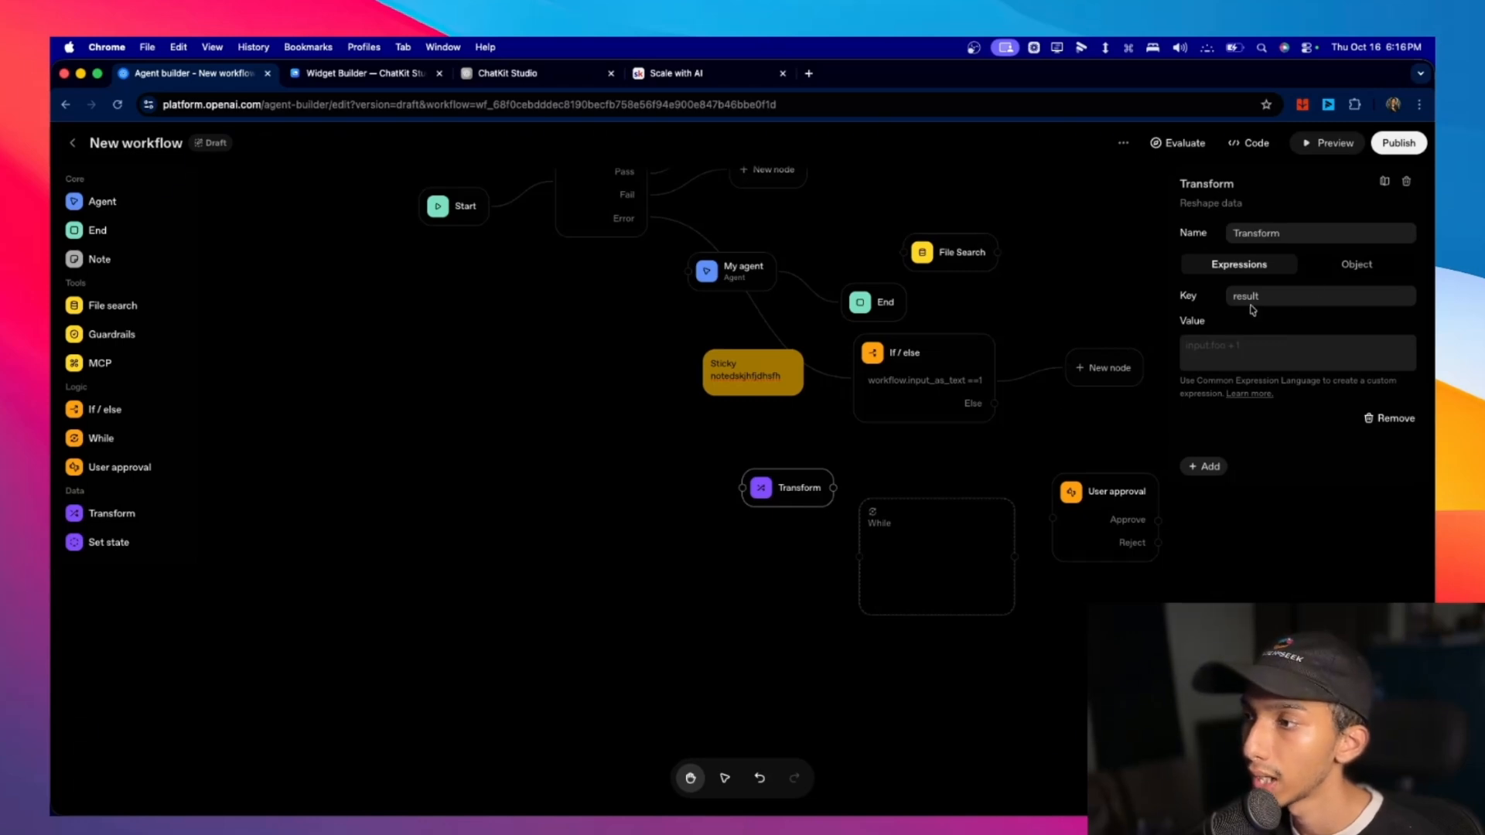
{"action": "left_click", "coordinate": [1238, 352]}
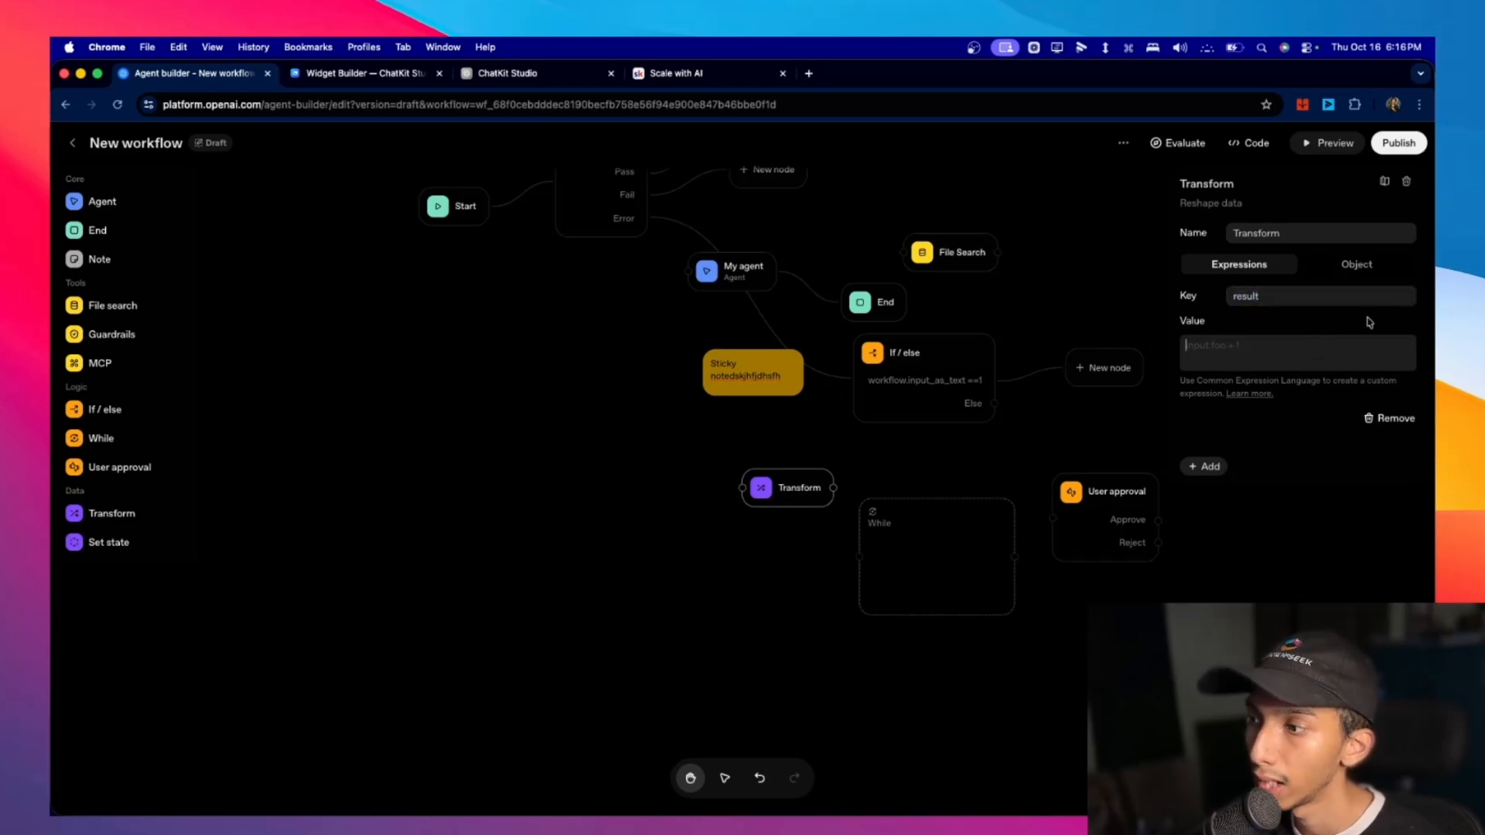
{"action": "left_click", "coordinate": [1203, 467]}
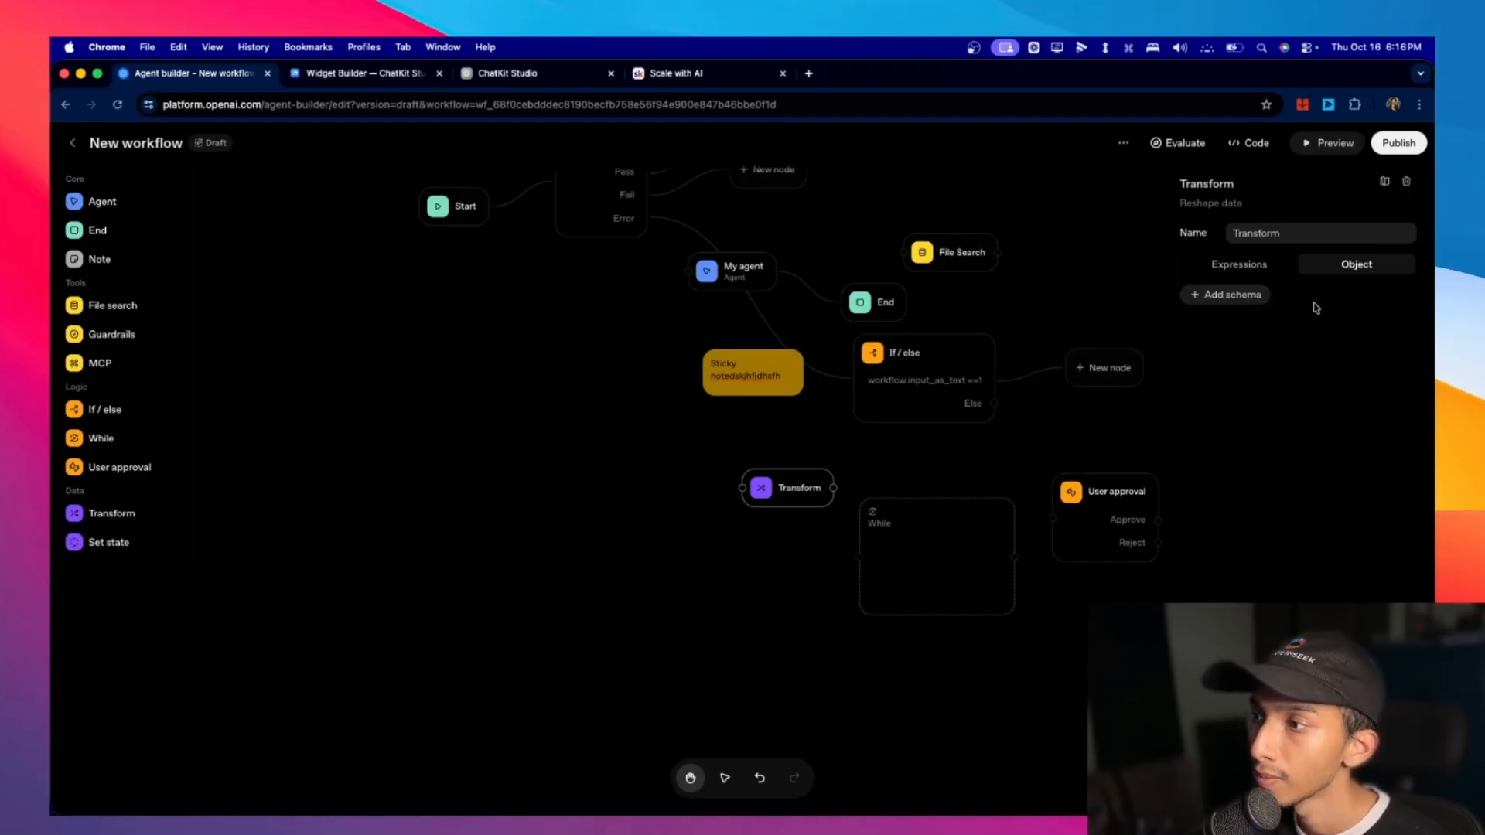
Examine the structured output (JSON) schema options for the Transform node, then close them without adding a schema.
{"action": "left_click", "coordinate": [1241, 296]}
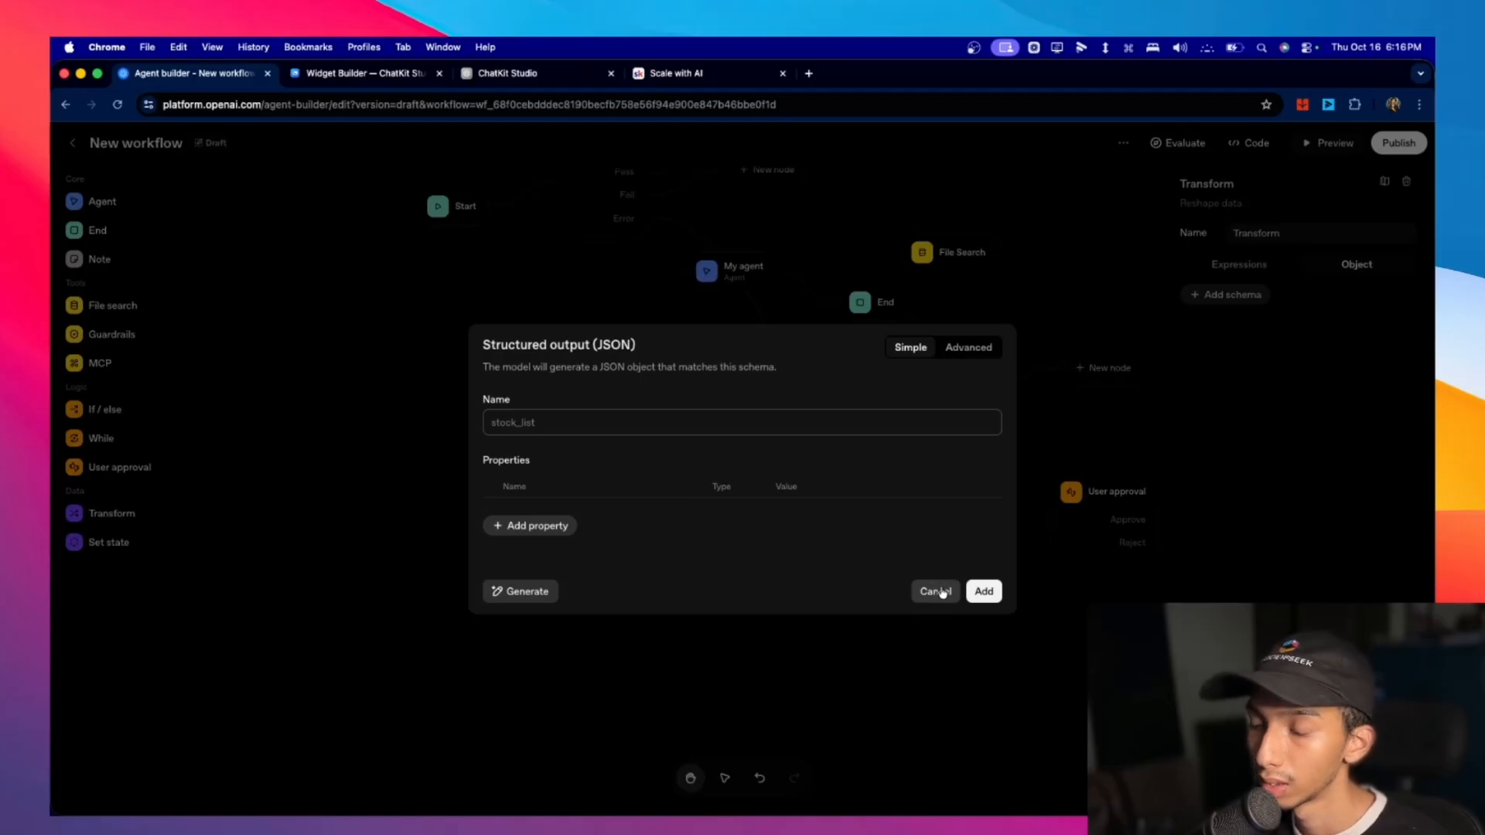
{"action": "left_click_drag", "start_coordinate": [490, 345], "coordinate": [672, 354]}
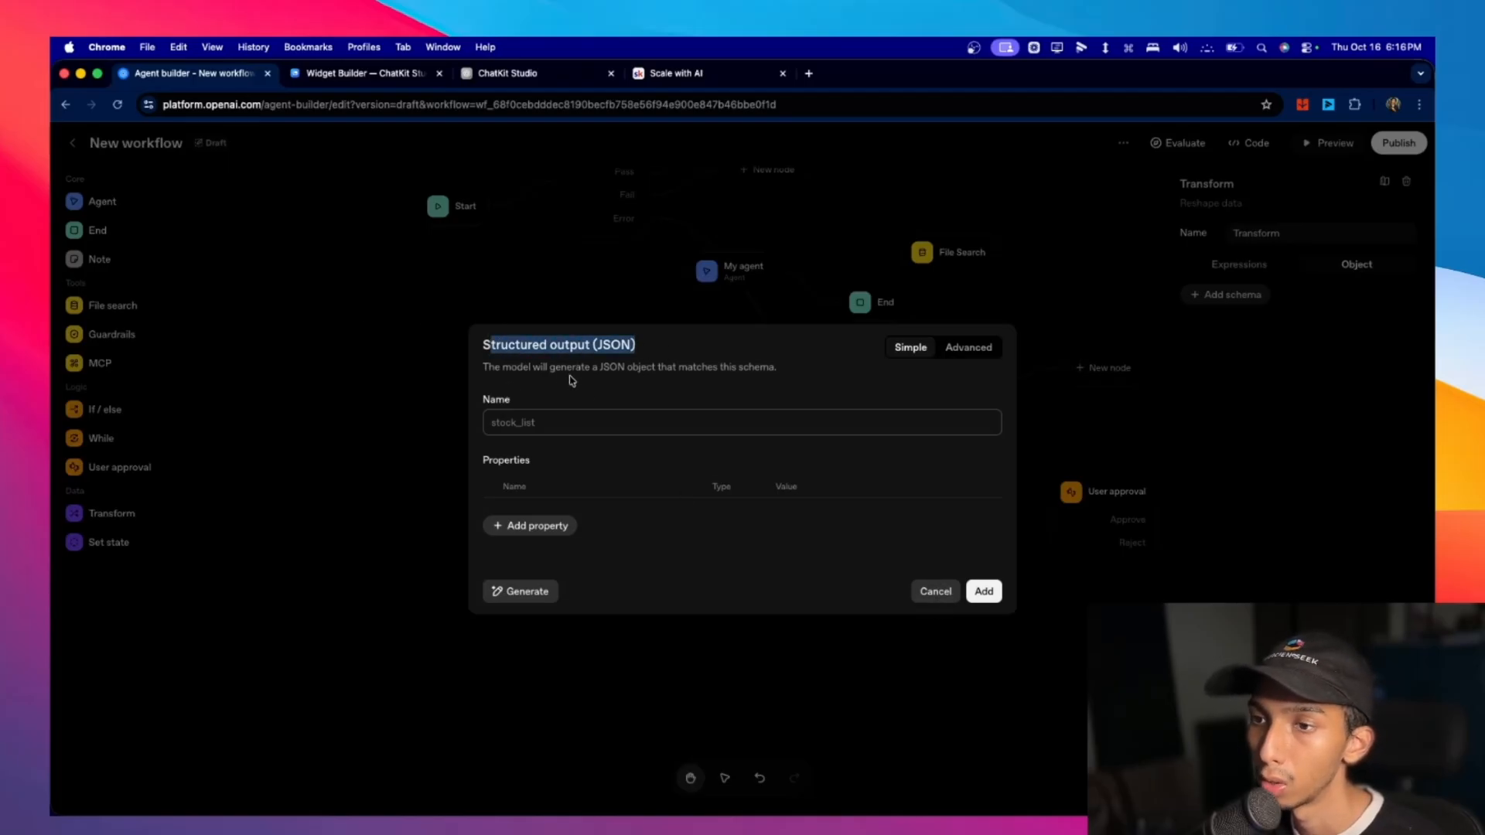
{"action": "left_click", "coordinate": [755, 373]}
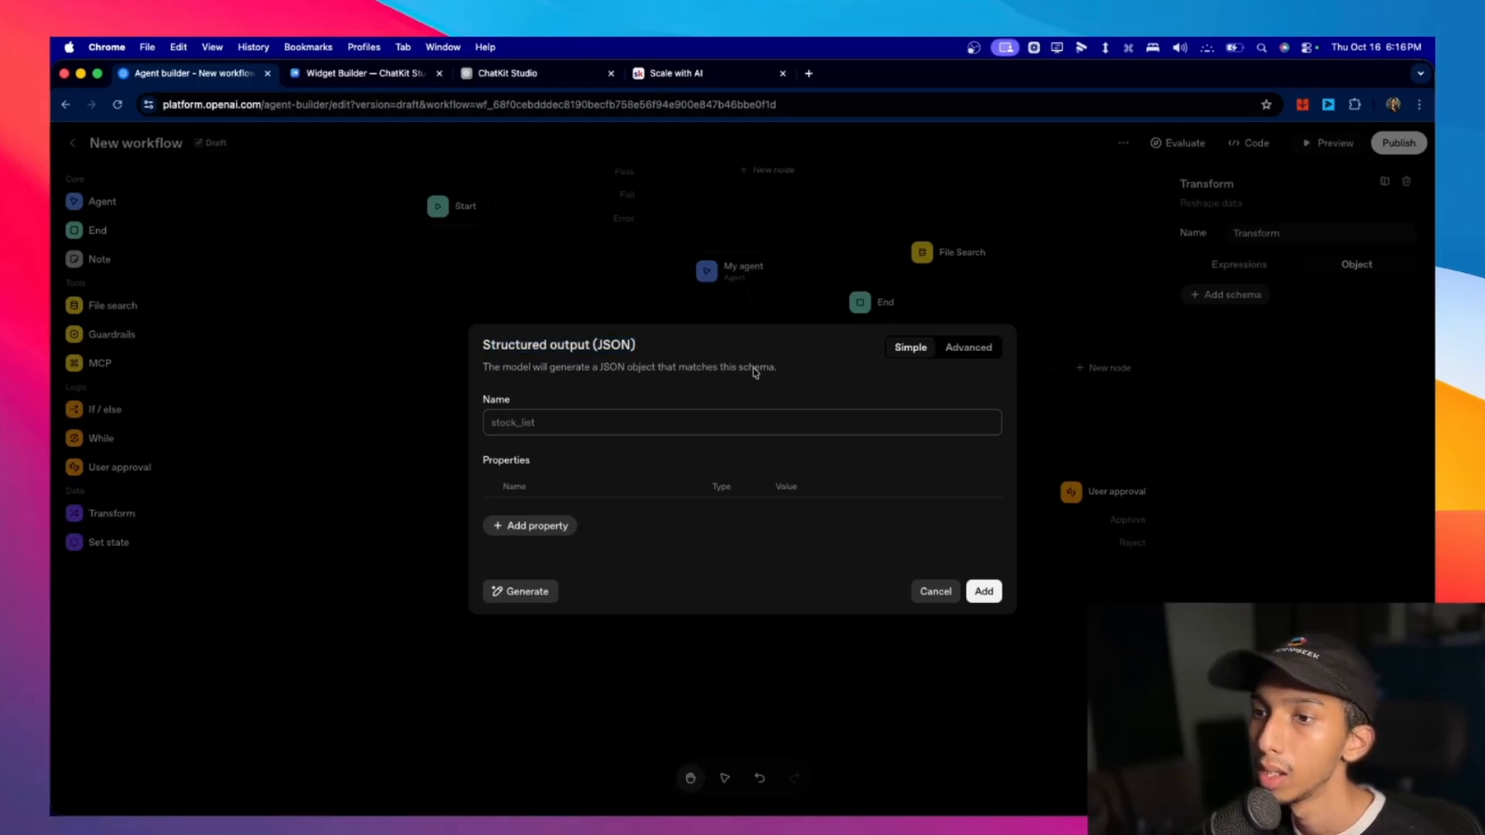
{"action": "left_click", "coordinate": [937, 594]}
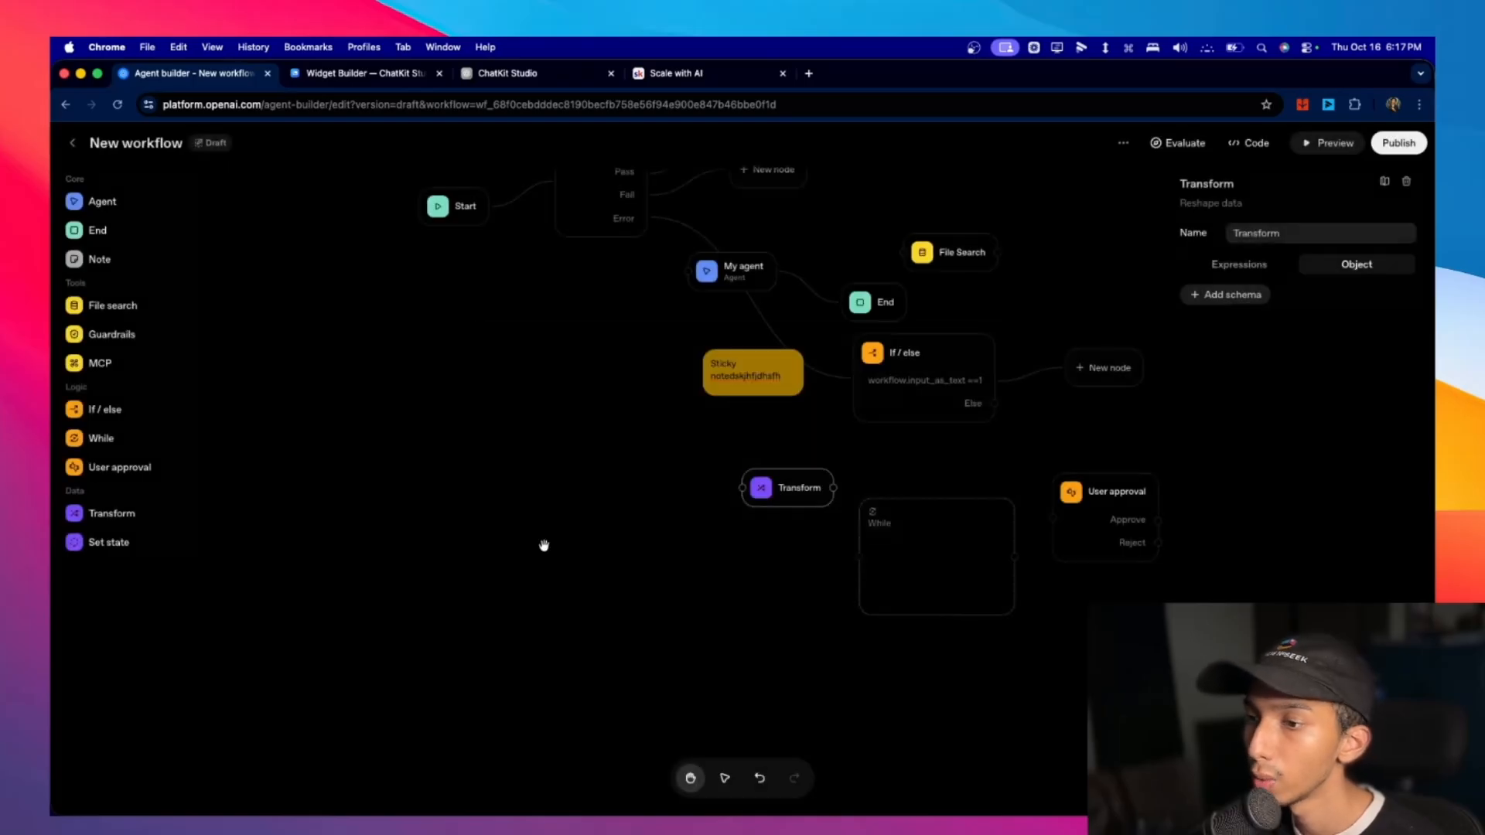
Add an unconnected Set state node and place it below the Transform node.
{"action": "left_click", "coordinate": [88, 544]}
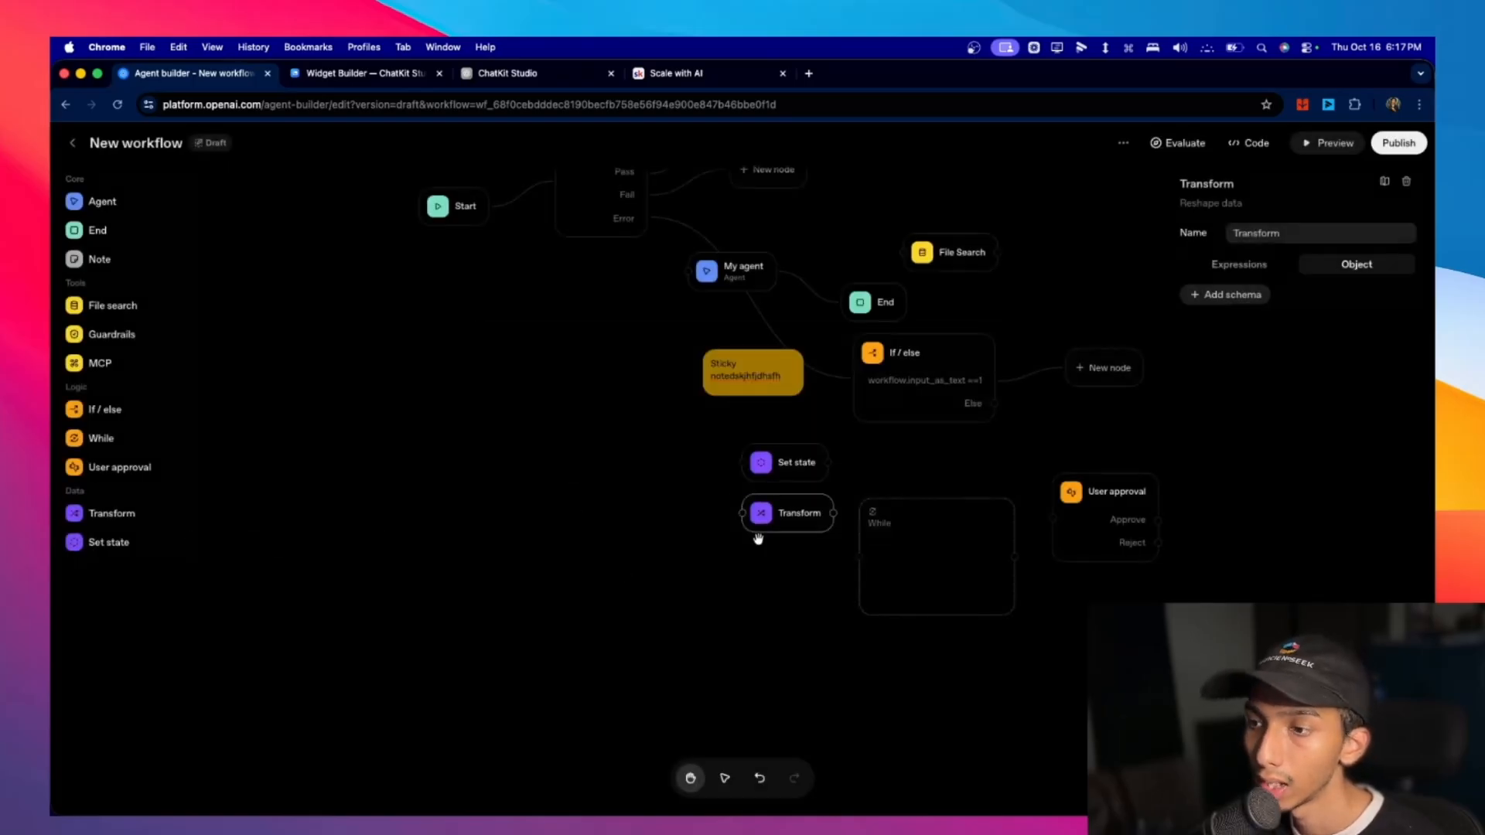
{"action": "left_click", "coordinate": [805, 468]}
{"action": "left_click_drag", "start_coordinate": [805, 469], "coordinate": [818, 660]}
Create a Number state variable named num, without a default value, as the Set state node's target variable.
{"action": "left_click", "coordinate": [1284, 352]}
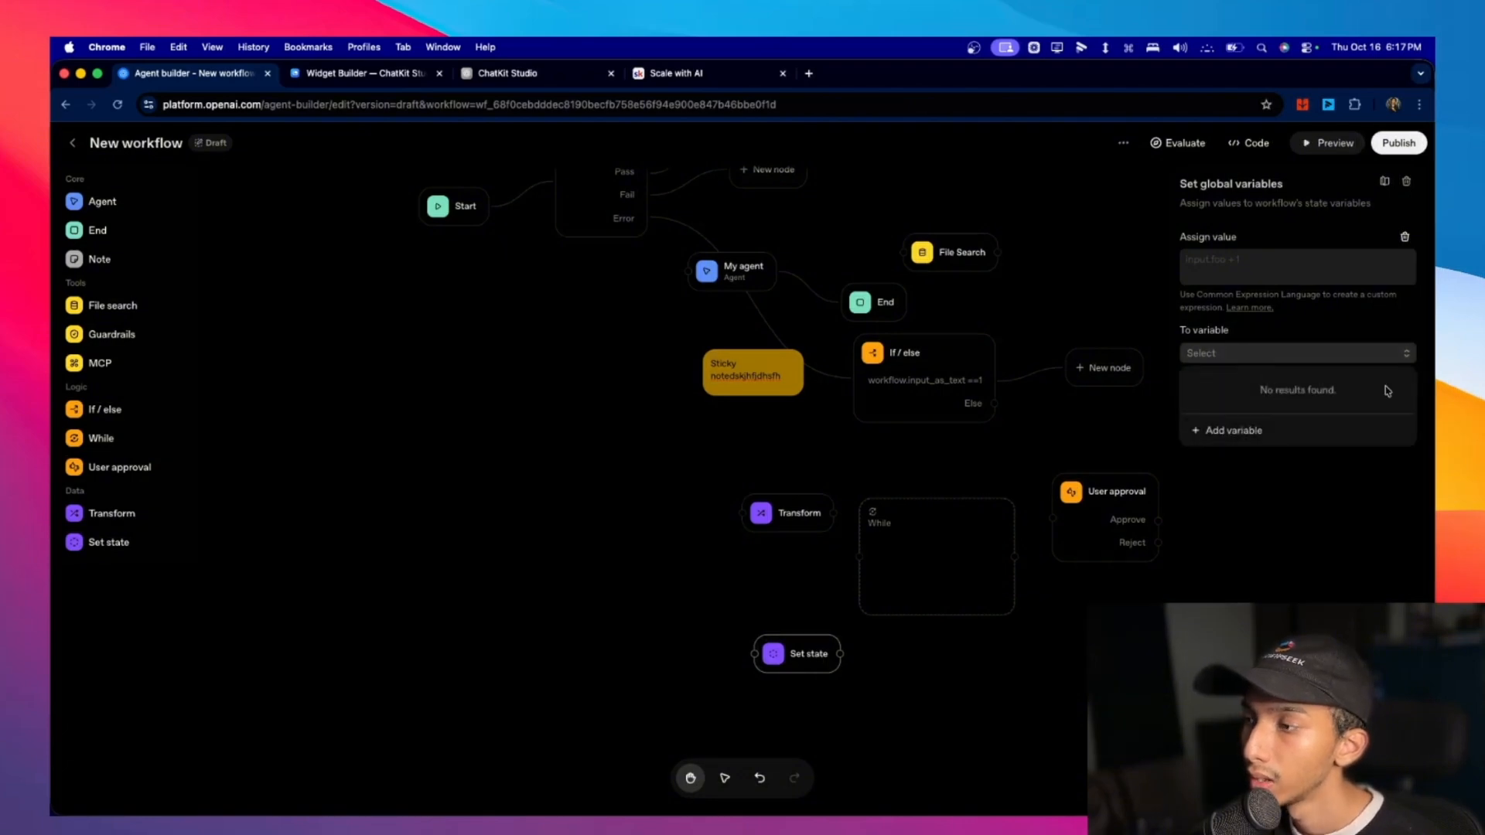
{"action": "left_click", "coordinate": [1339, 441]}
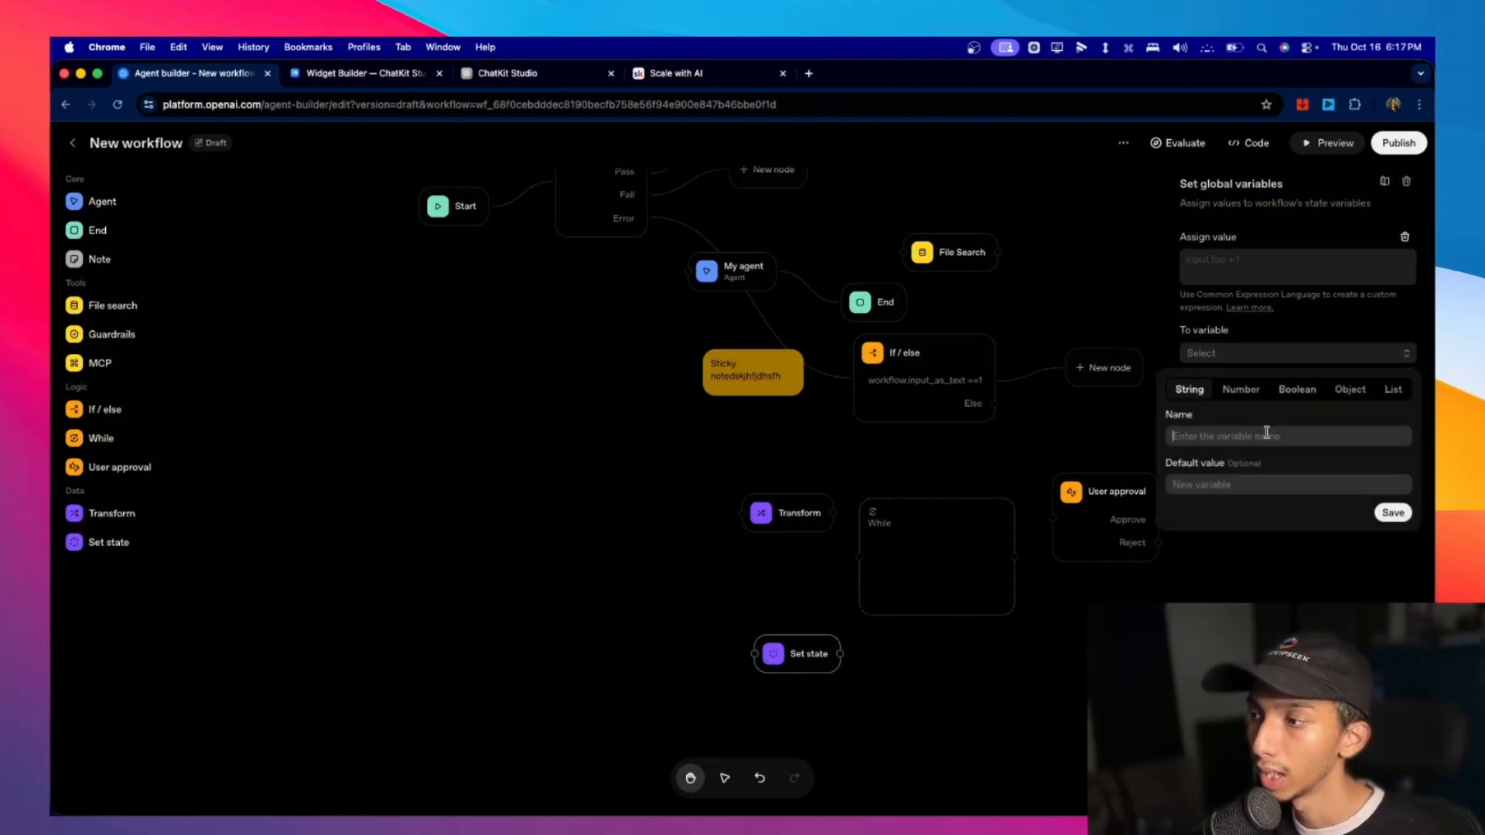
{"action": "type", "text": "mu"}
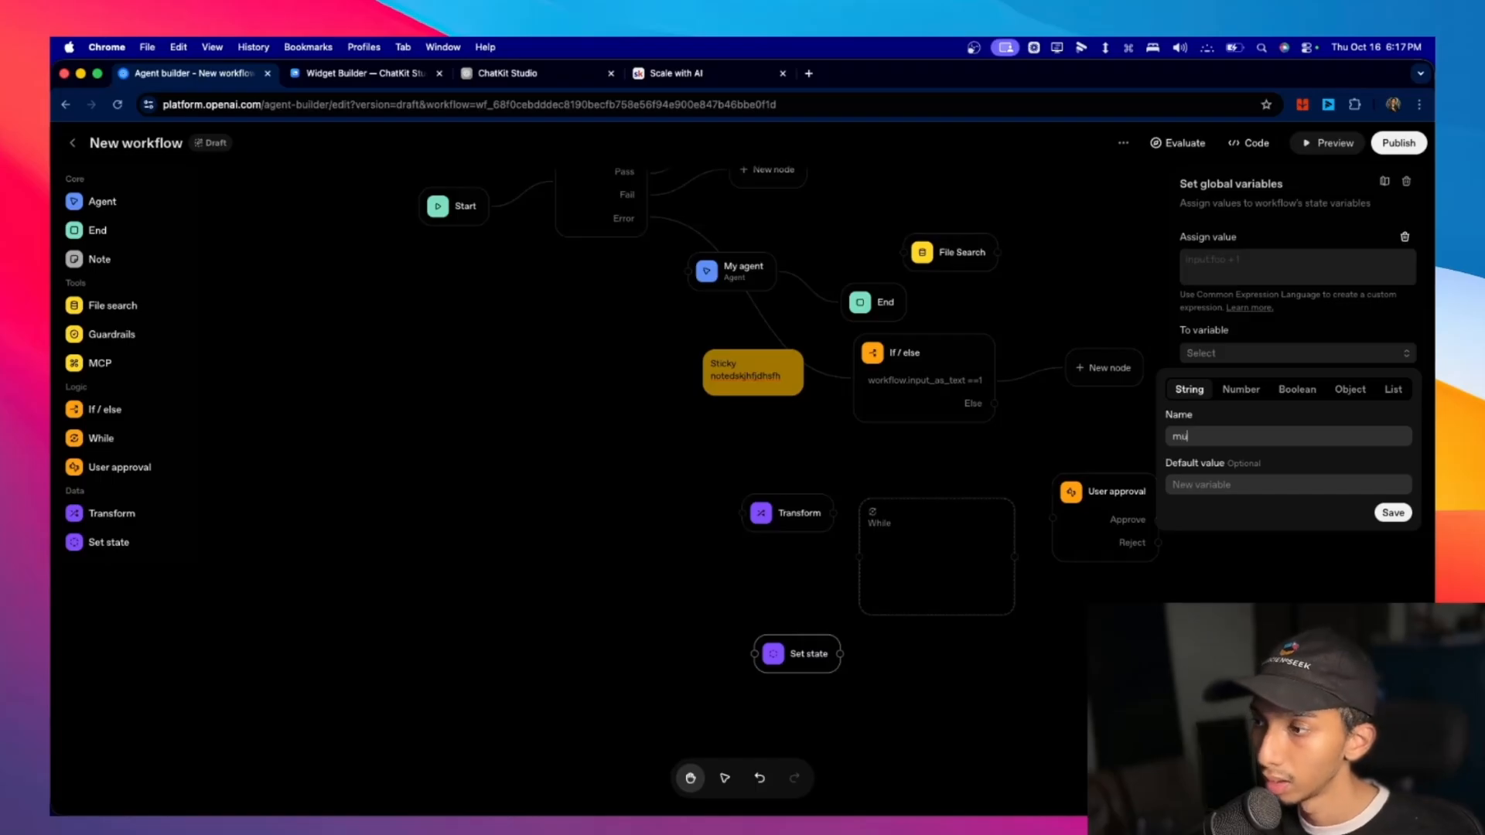
{"action": "type", "text": "m"}
{"action": "key", "text": "BackSpace"}
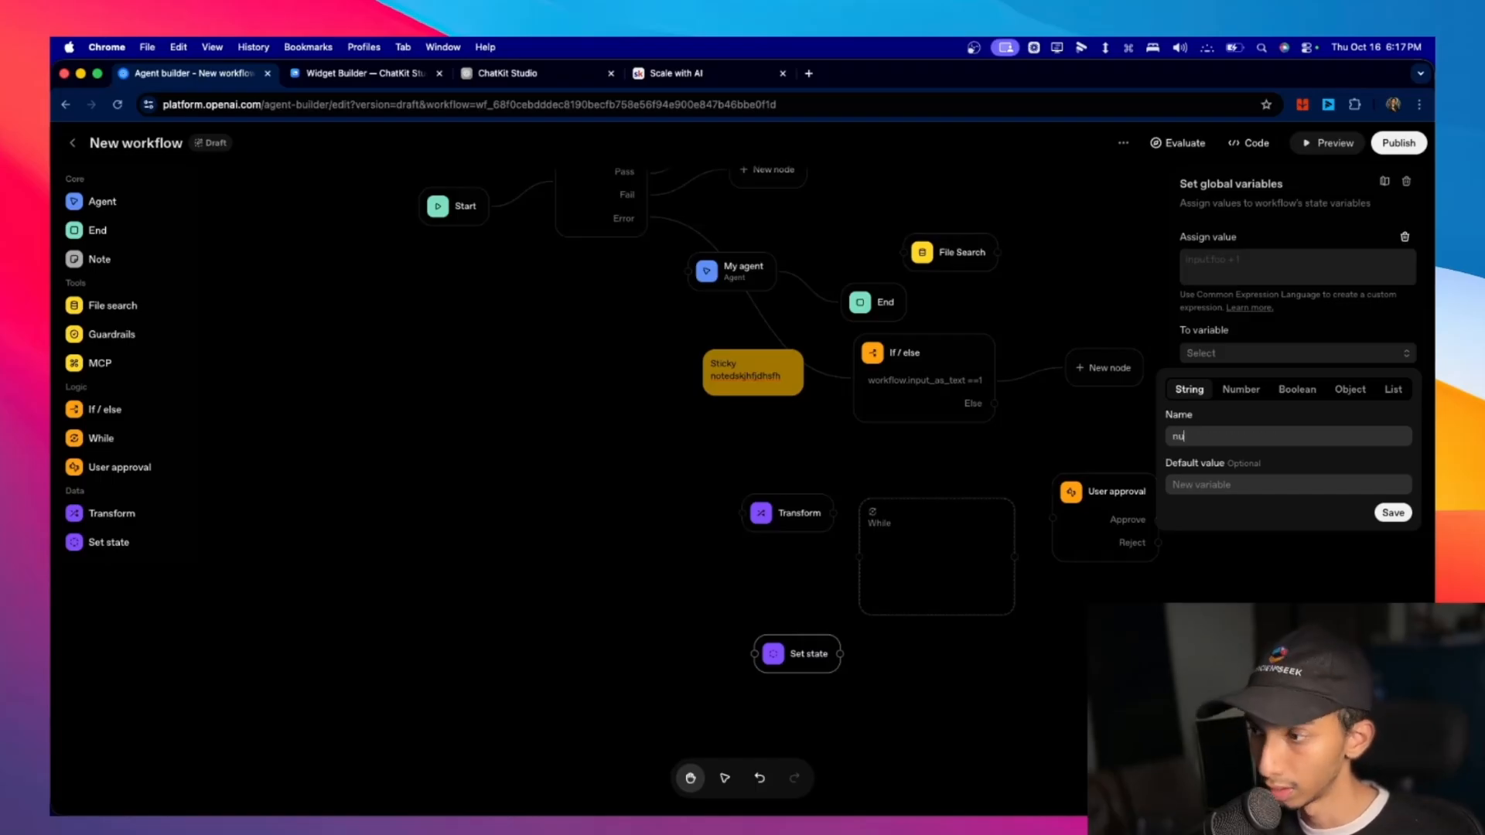
{"action": "left_click", "coordinate": [1243, 389]}
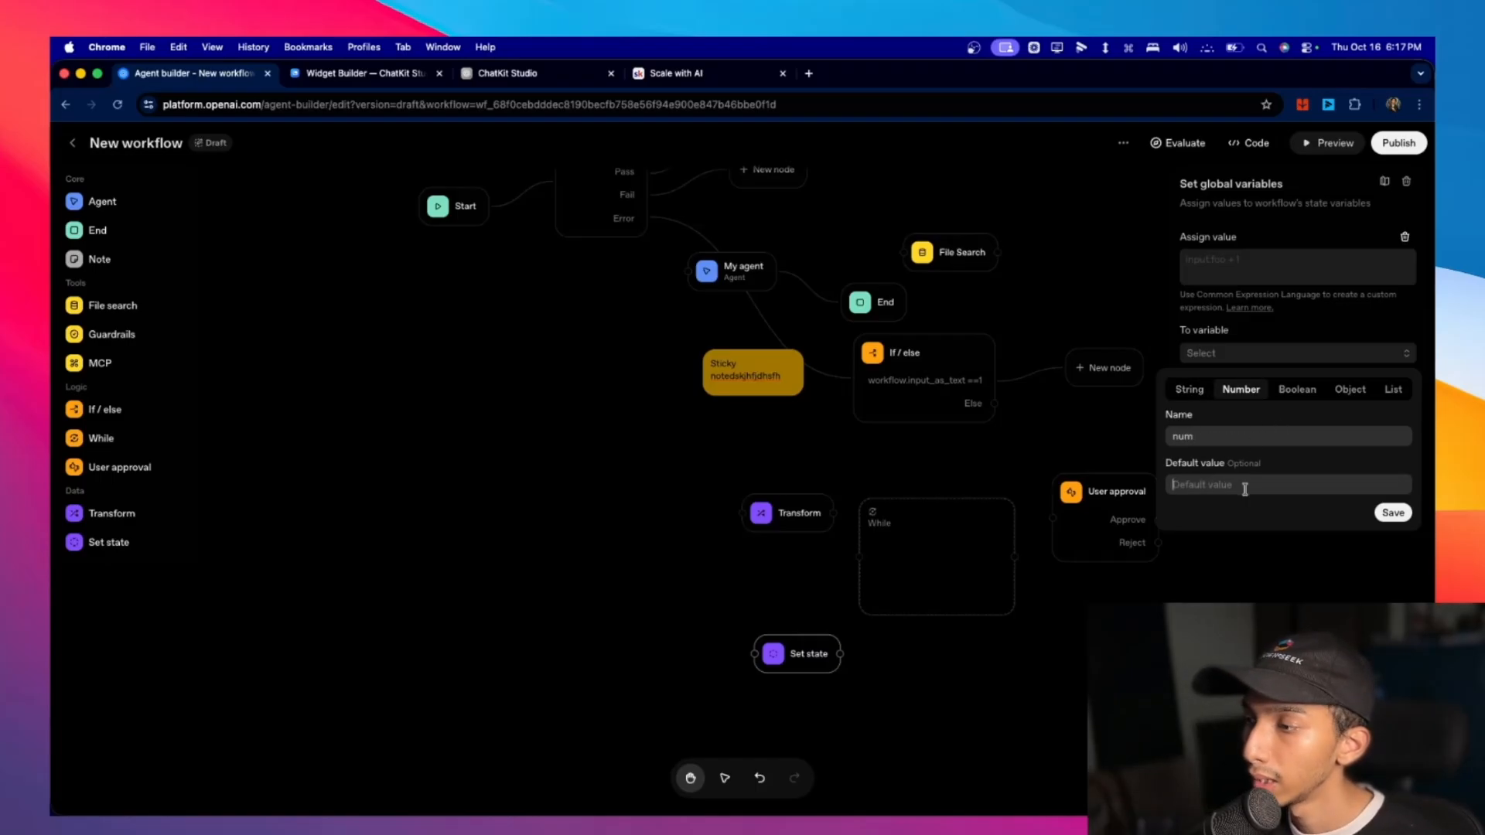
{"action": "left_click", "coordinate": [1398, 524]}
Assign the expression state.num + 1 to the num variable in the Set state node.
{"action": "left_click", "coordinate": [1265, 255]}
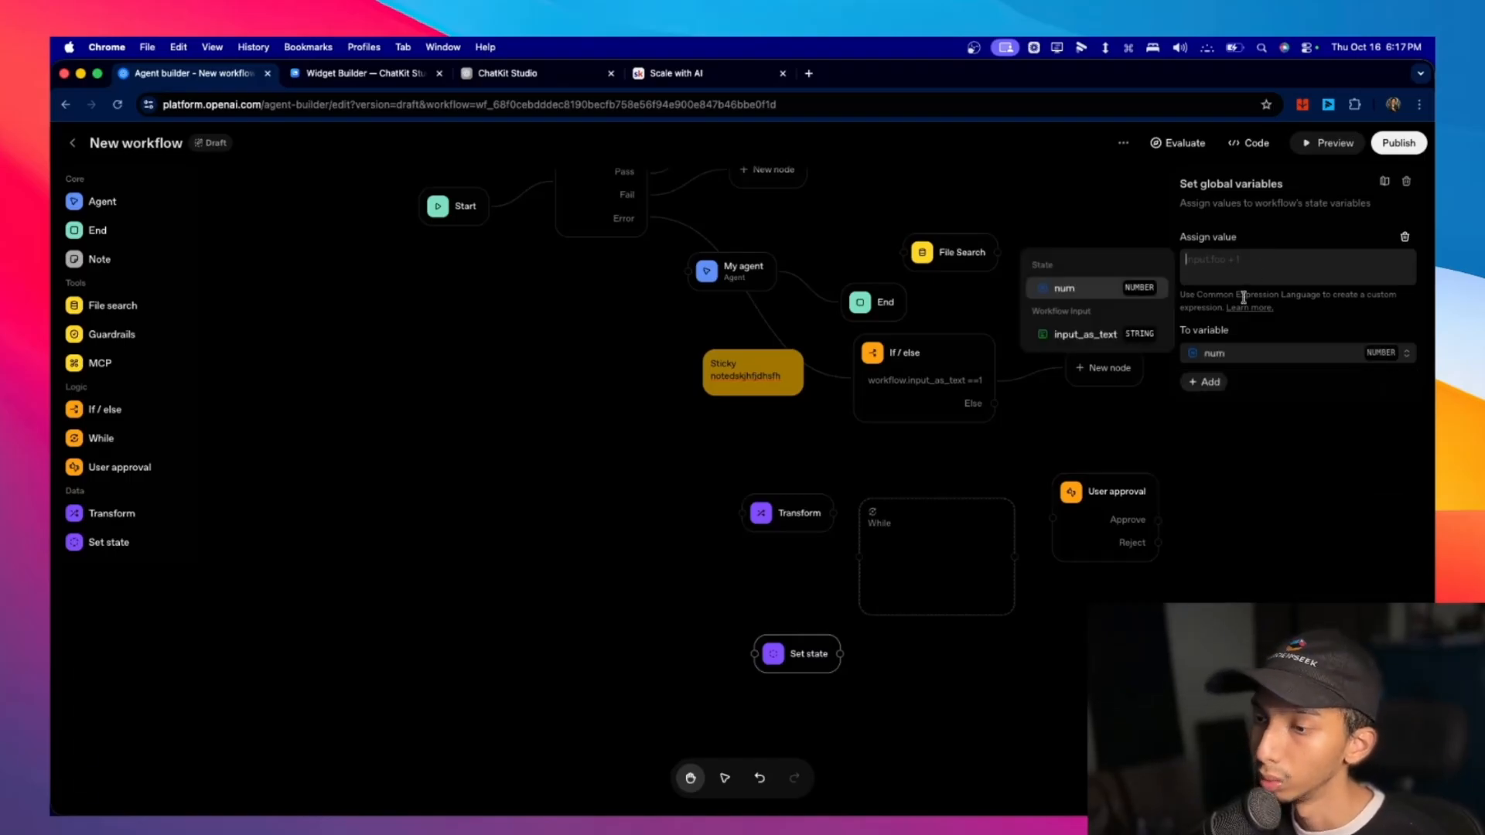
{"action": "type", "text": "1"}
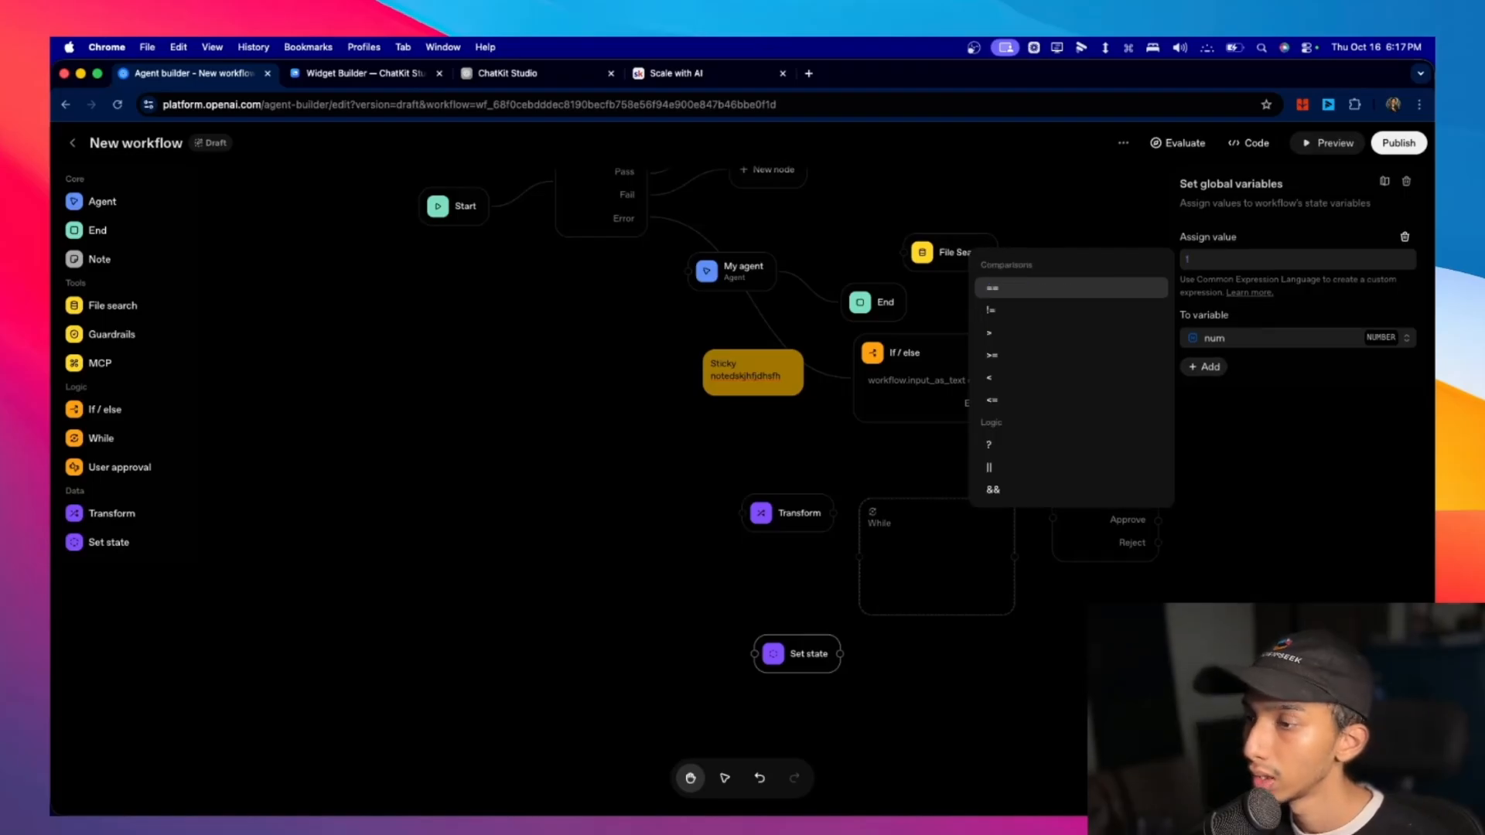
{"action": "key", "text": "BackSpace"}
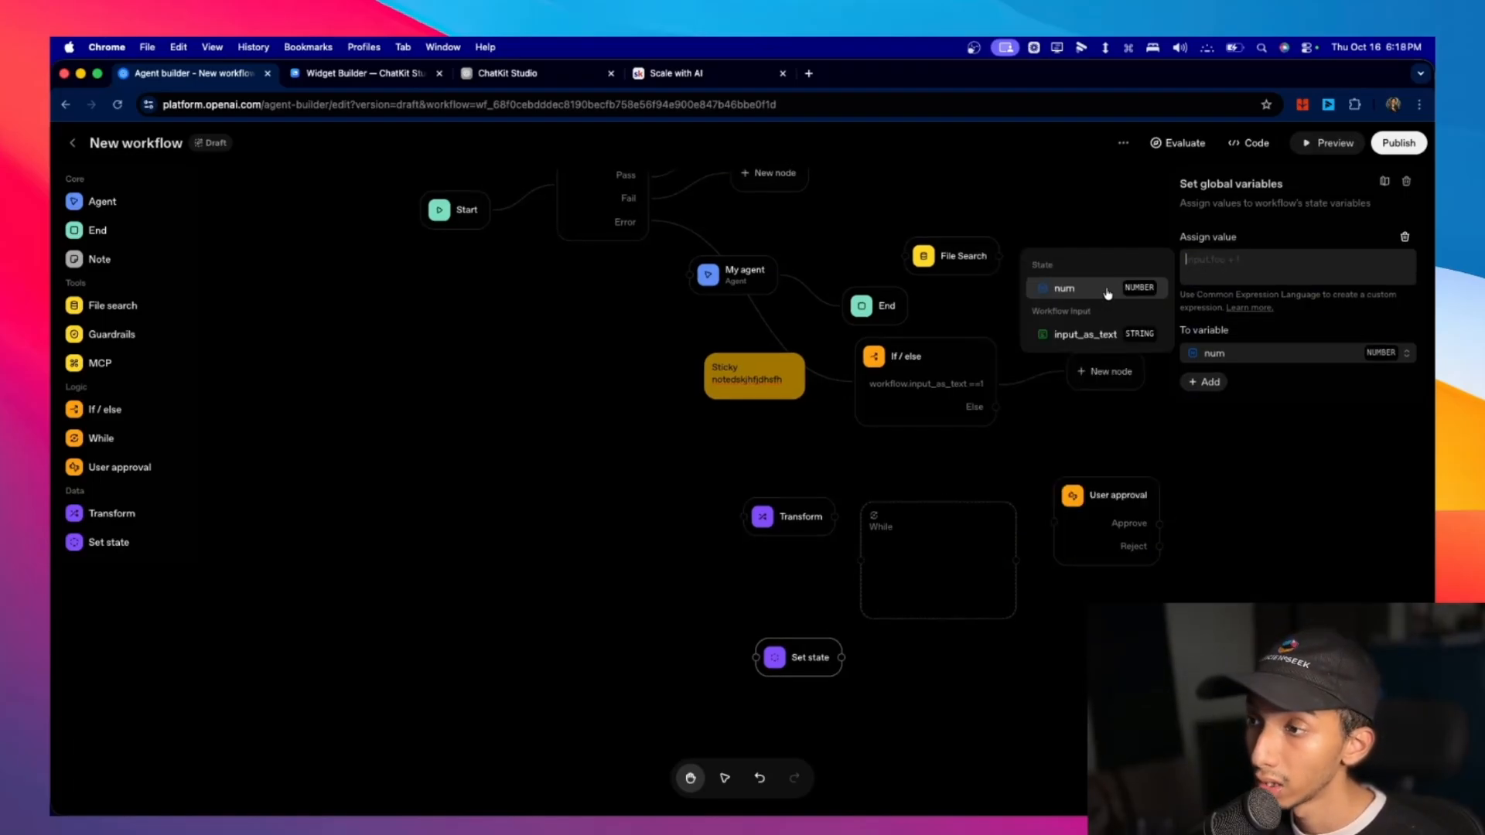
{"action": "left_click", "coordinate": [1106, 290]}
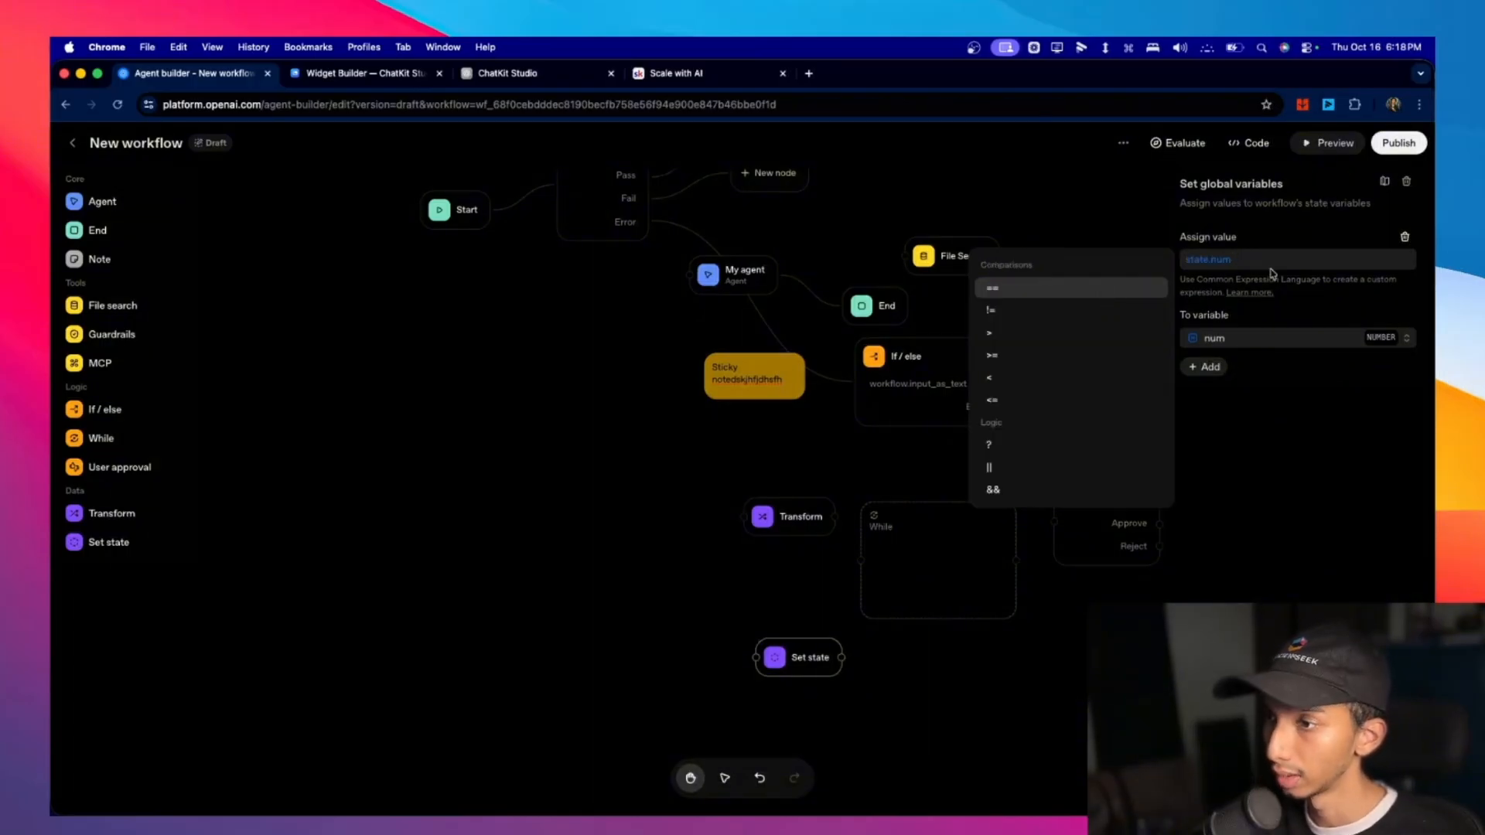
{"action": "type", "text": "+ 1"}
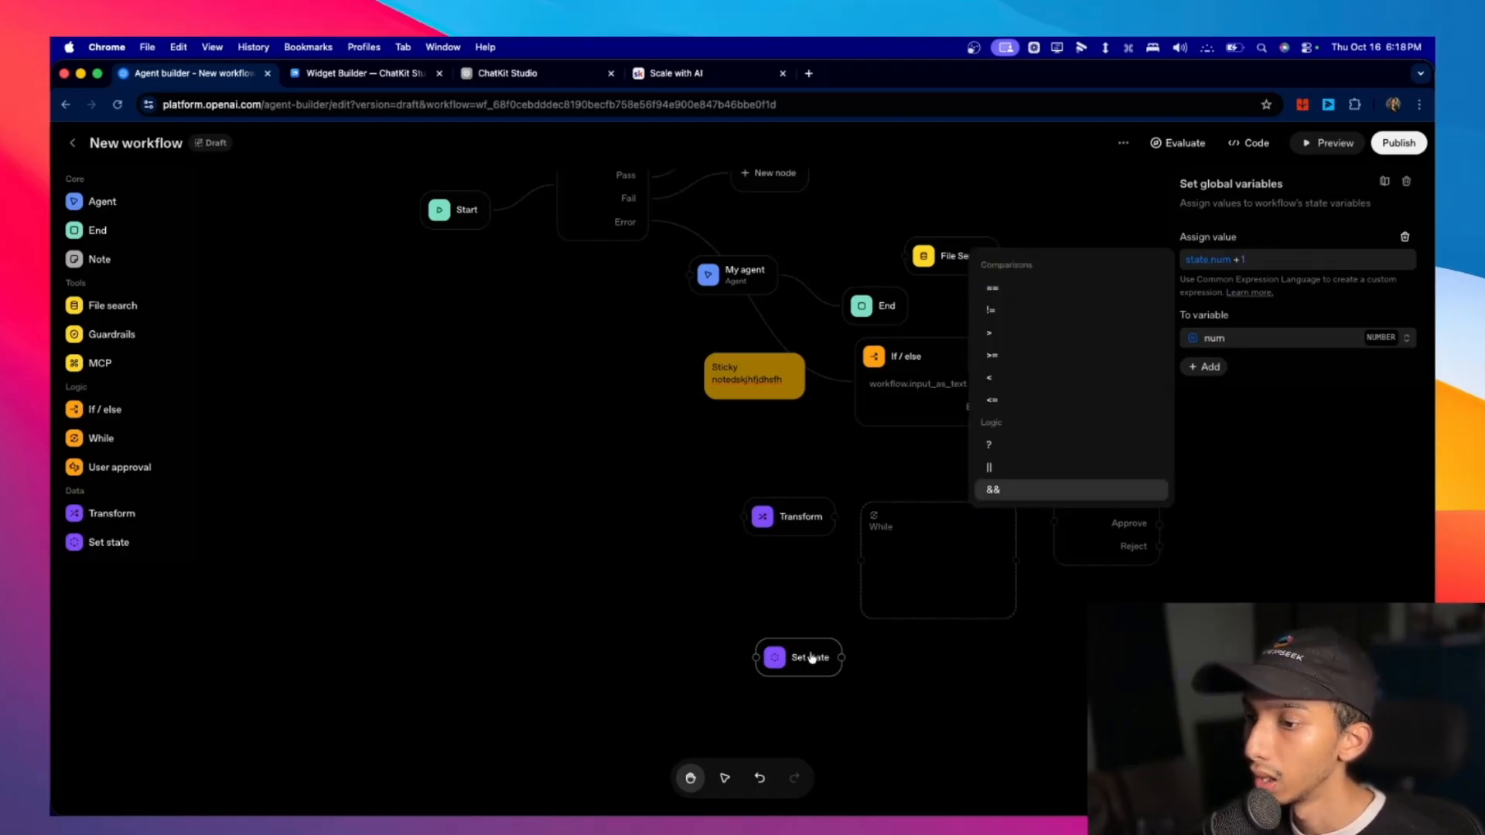
{"action": "left_click_drag", "start_coordinate": [772, 681], "coordinate": [734, 630]}
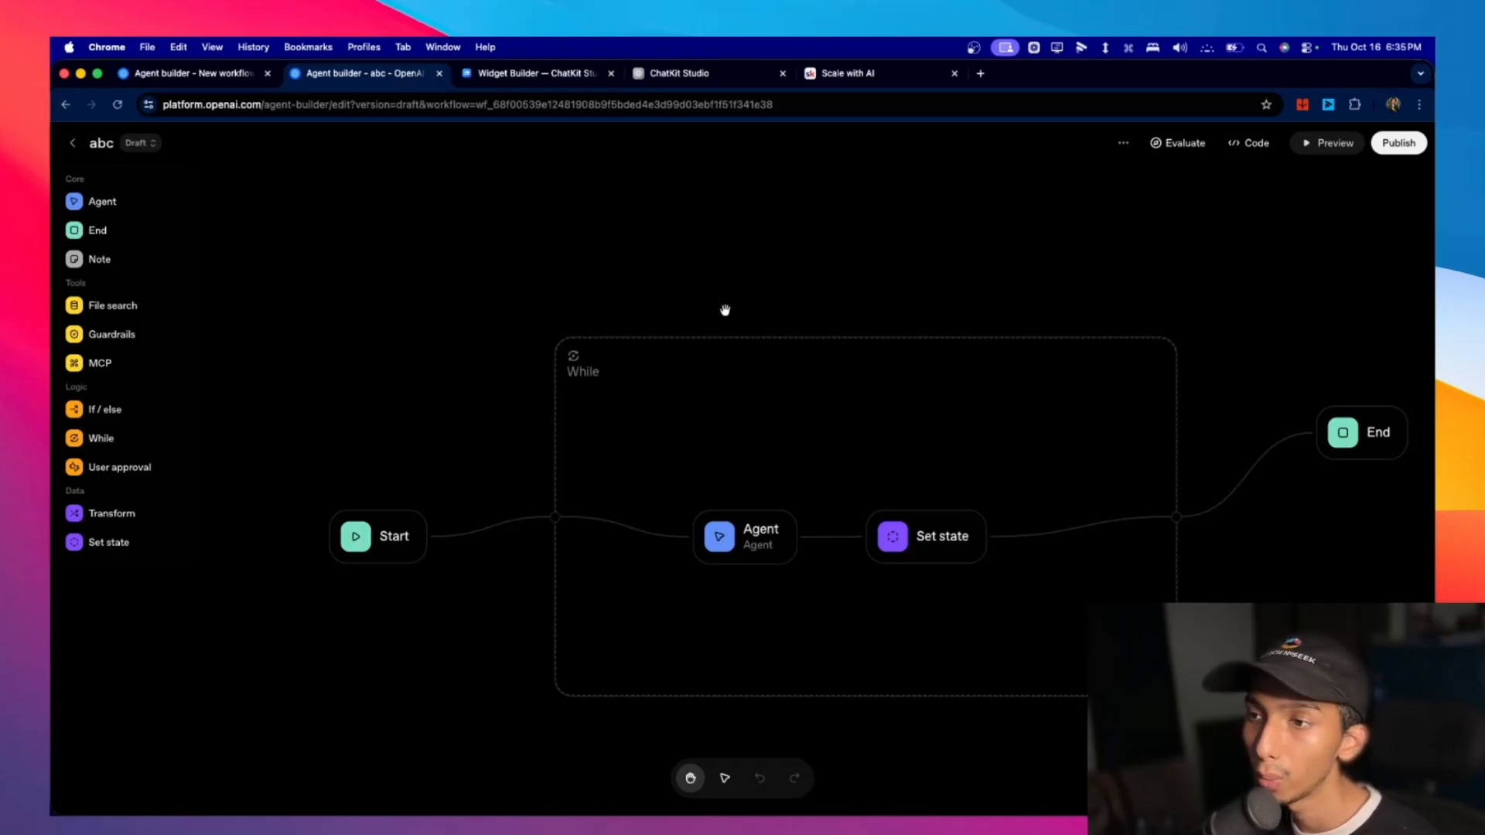
Examine the abc workflow's Start state variables, While expression, Agent instructions and Set state assignment.
{"action": "left_click_drag", "start_coordinate": [725, 296], "coordinate": [719, 258]}
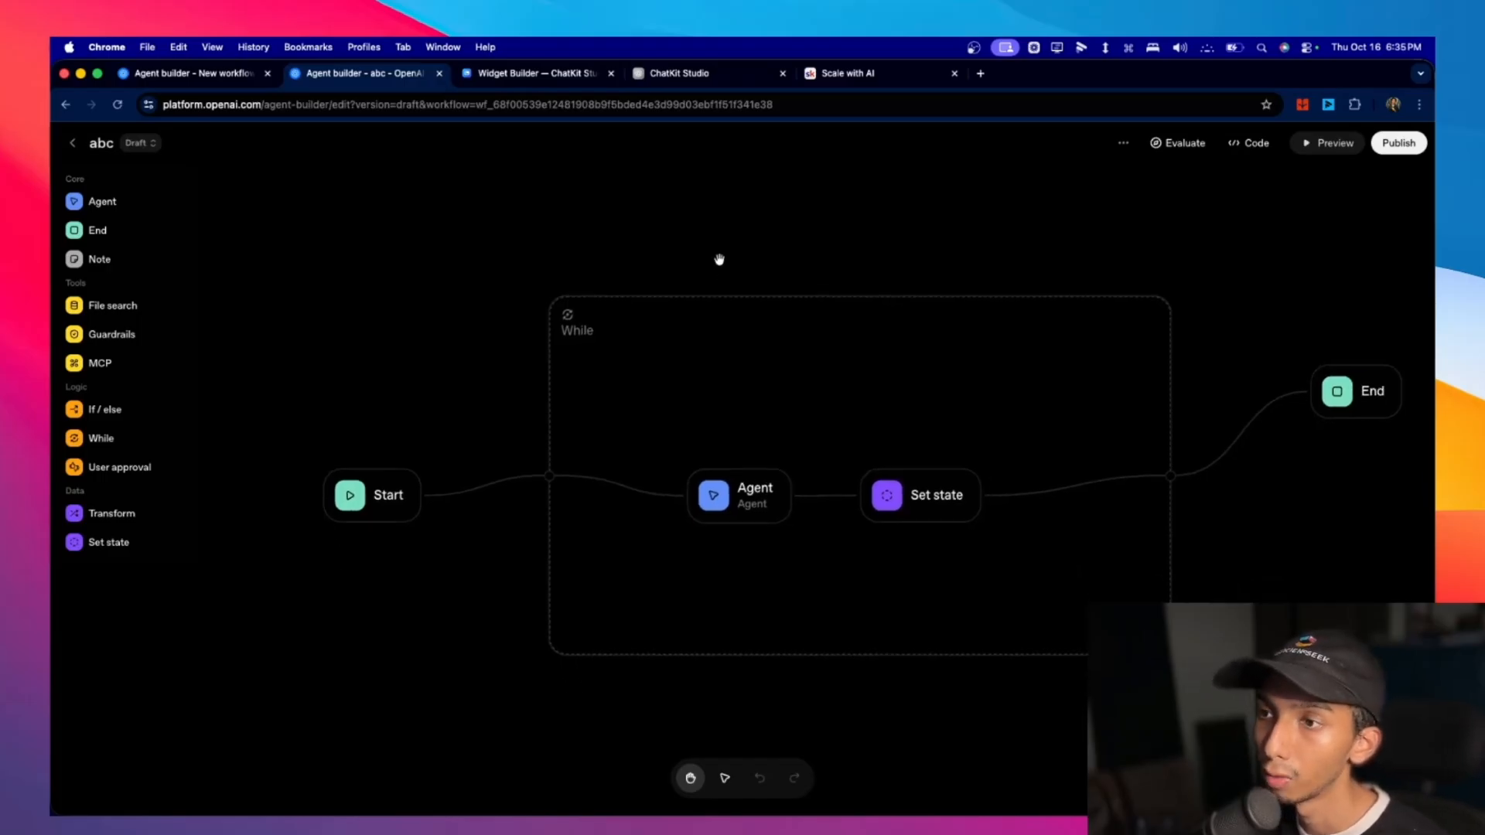
{"action": "left_click", "coordinate": [357, 511]}
{"action": "left_click_drag", "start_coordinate": [1198, 344], "coordinate": [1225, 347]}
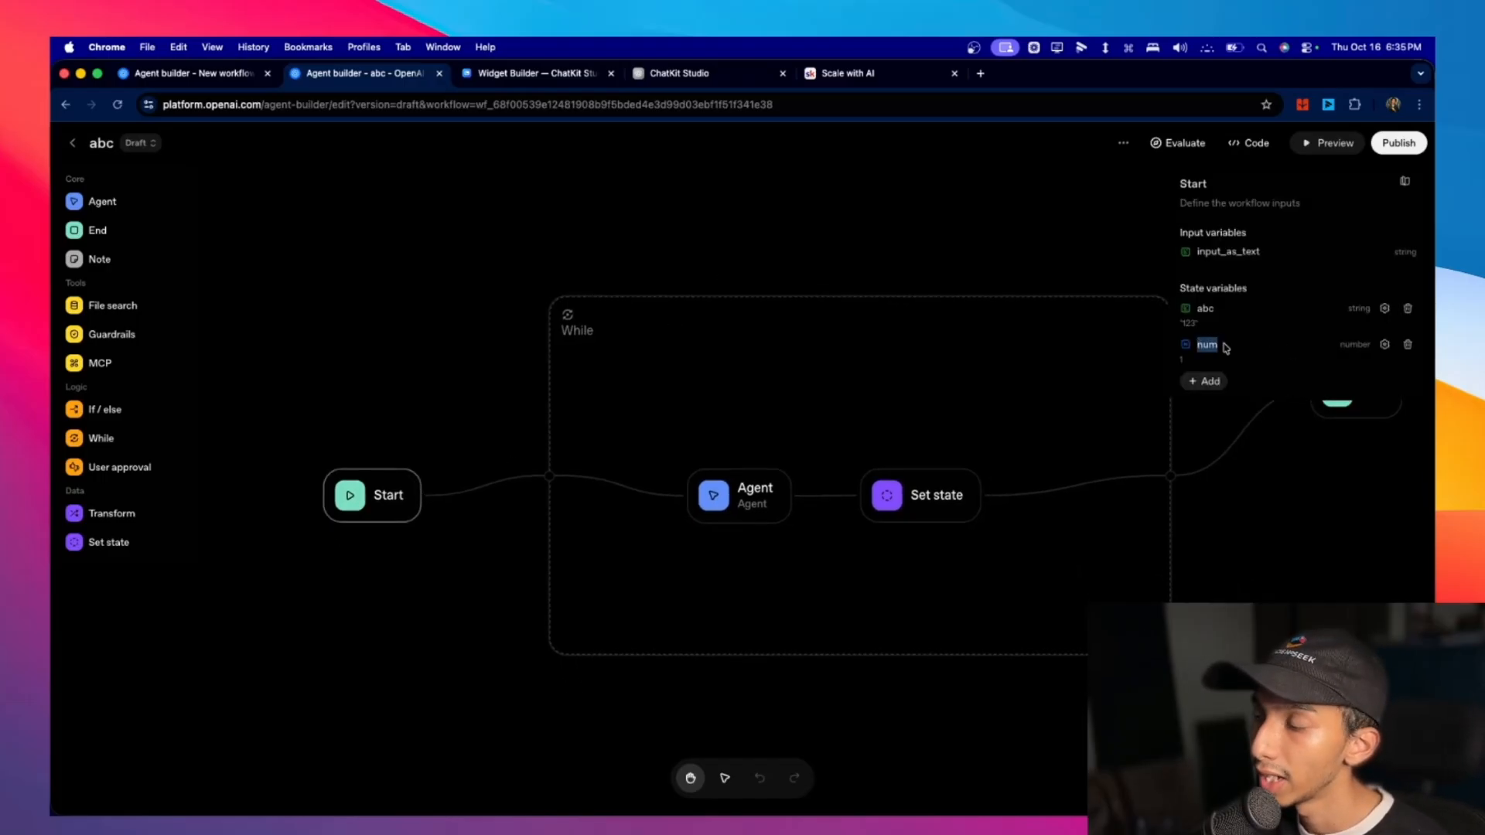
{"action": "left_click_drag", "start_coordinate": [1367, 347], "coordinate": [1338, 348]}
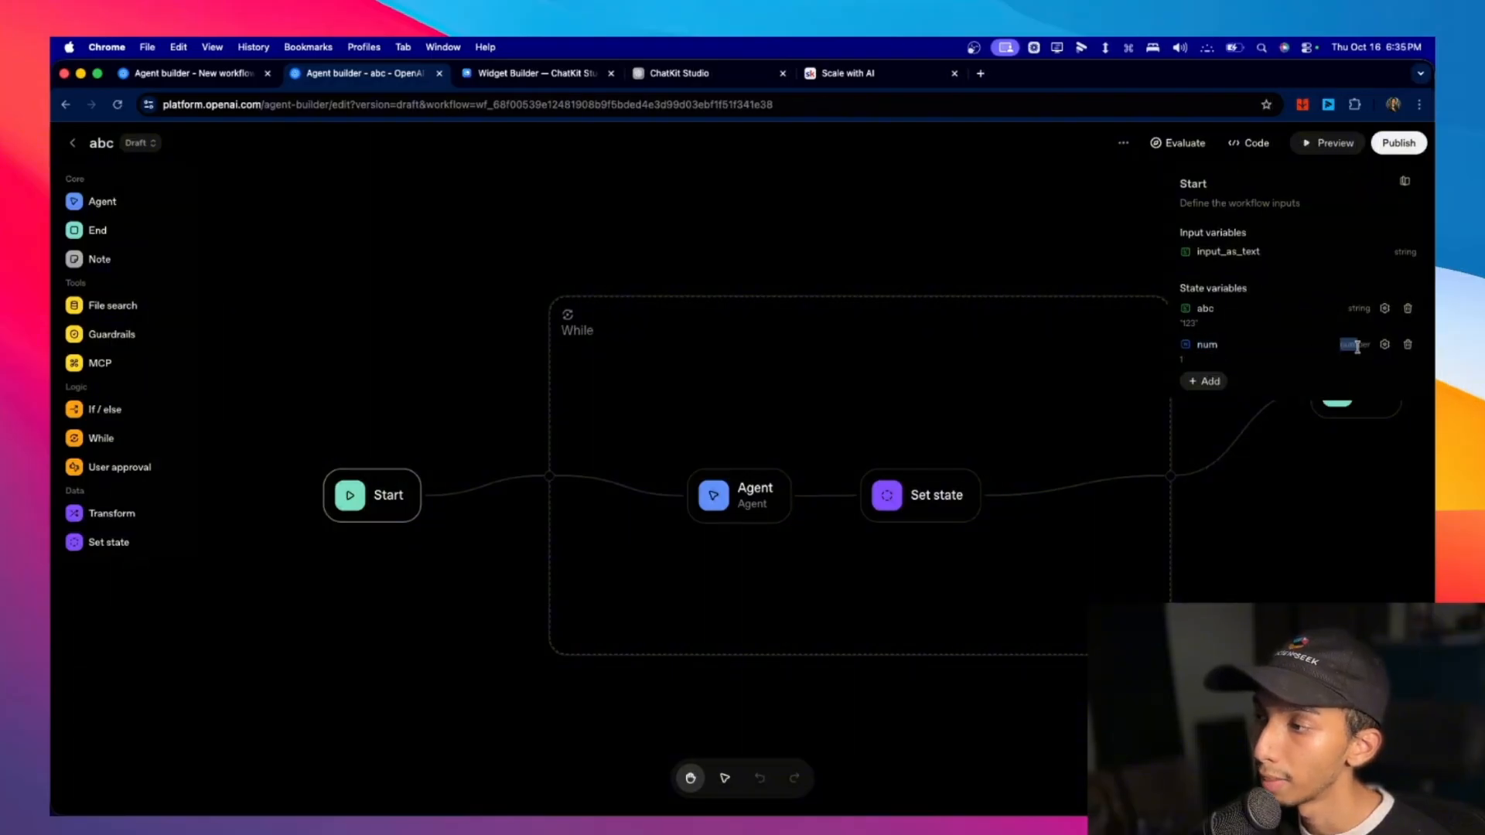
{"action": "left_click", "coordinate": [701, 332]}
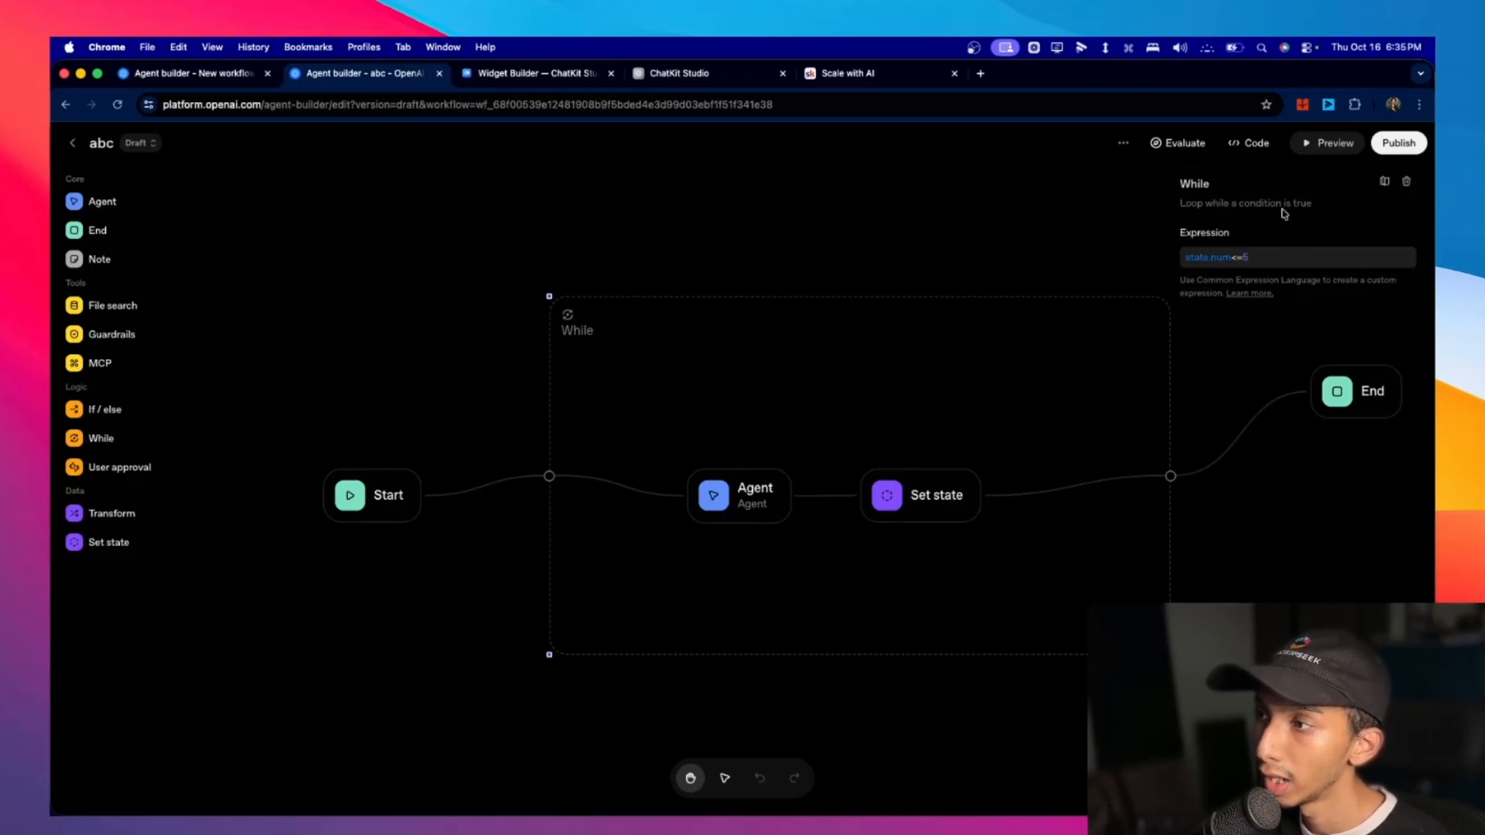
{"action": "left_click_drag", "start_coordinate": [1252, 259], "coordinate": [1171, 263]}
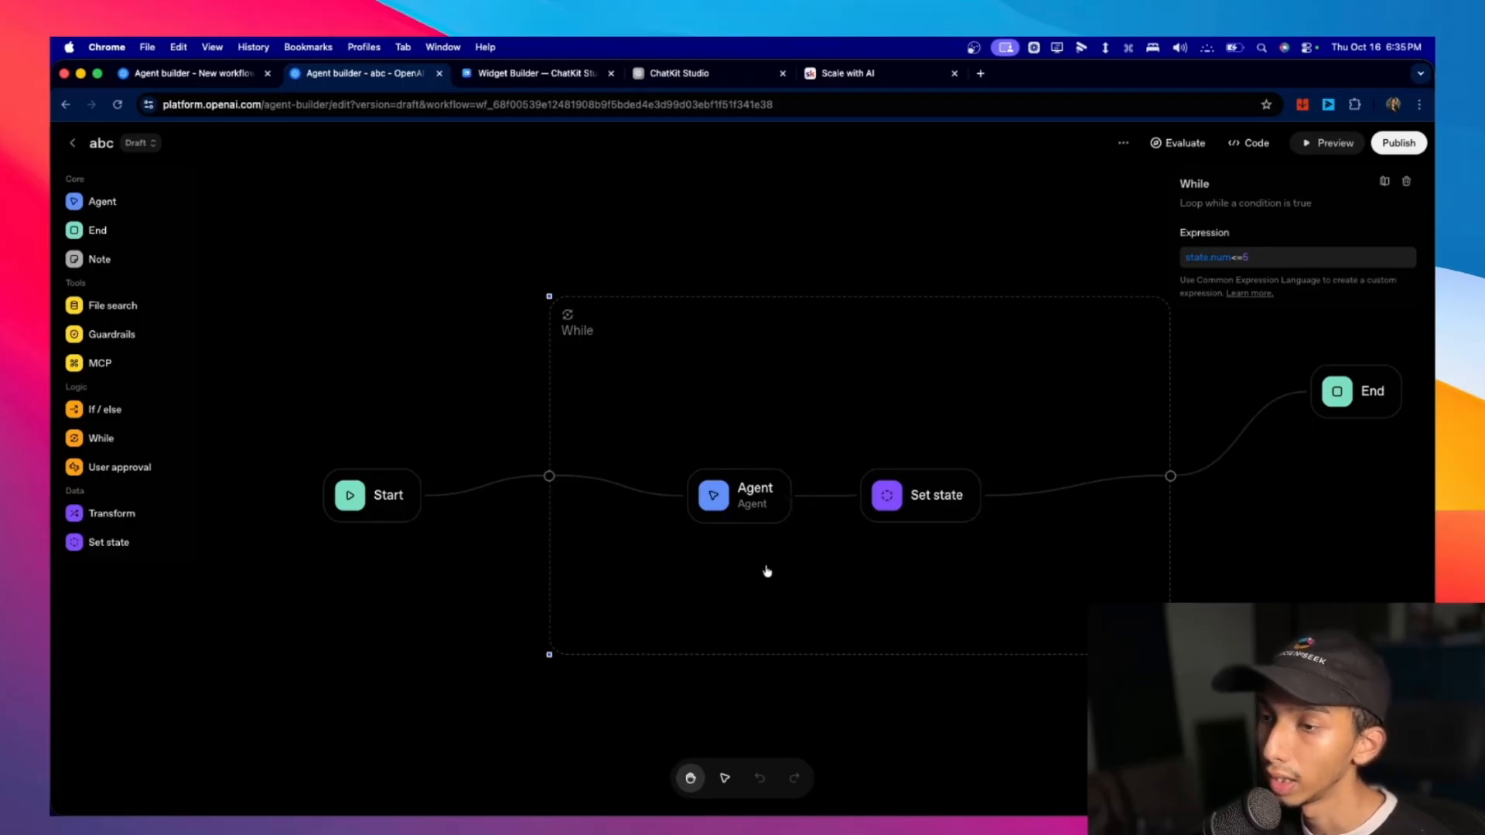
{"action": "left_click", "coordinate": [757, 502]}
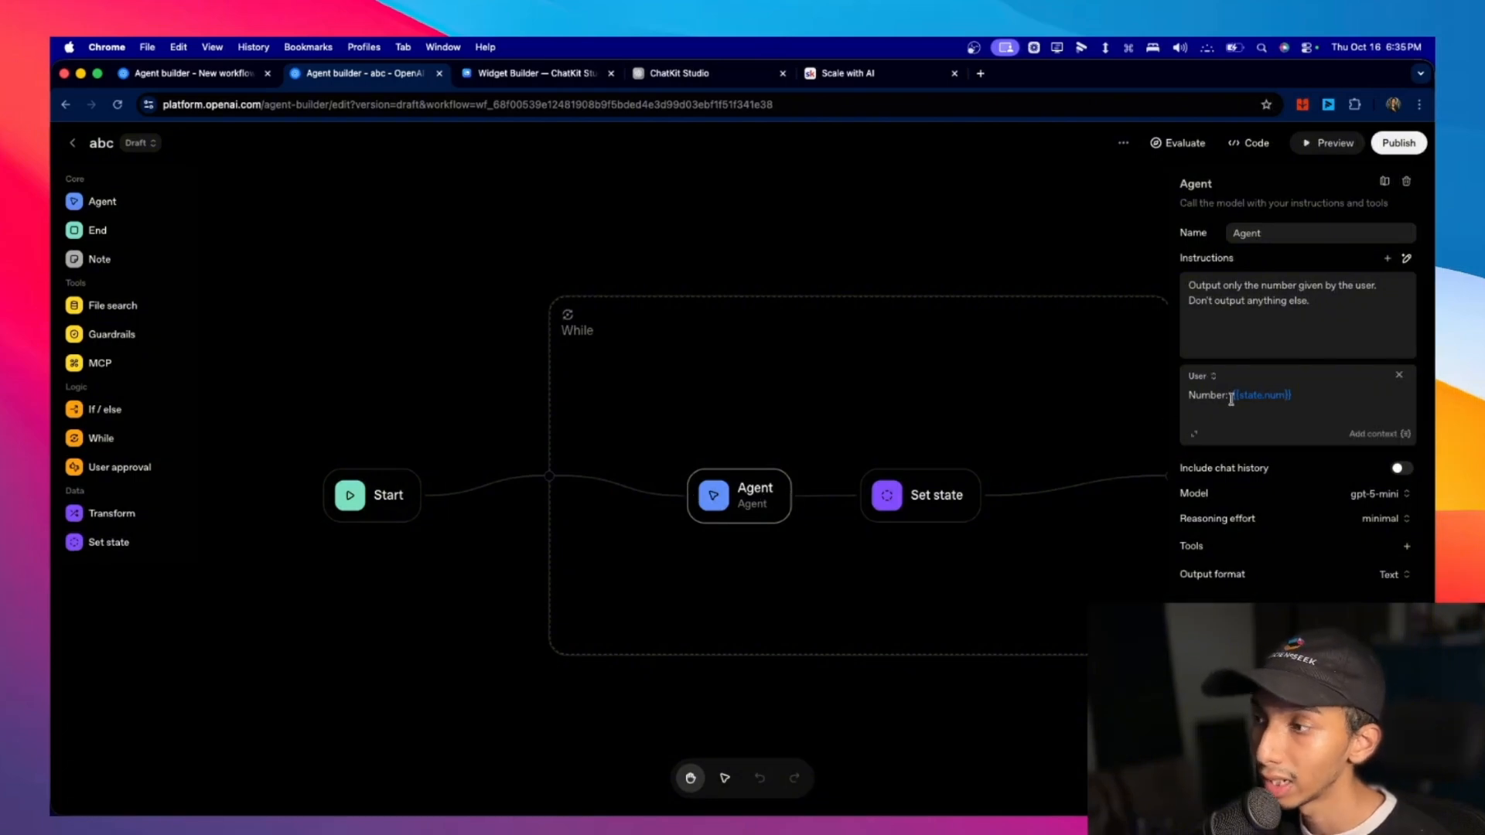
{"action": "left_click", "coordinate": [932, 503]}
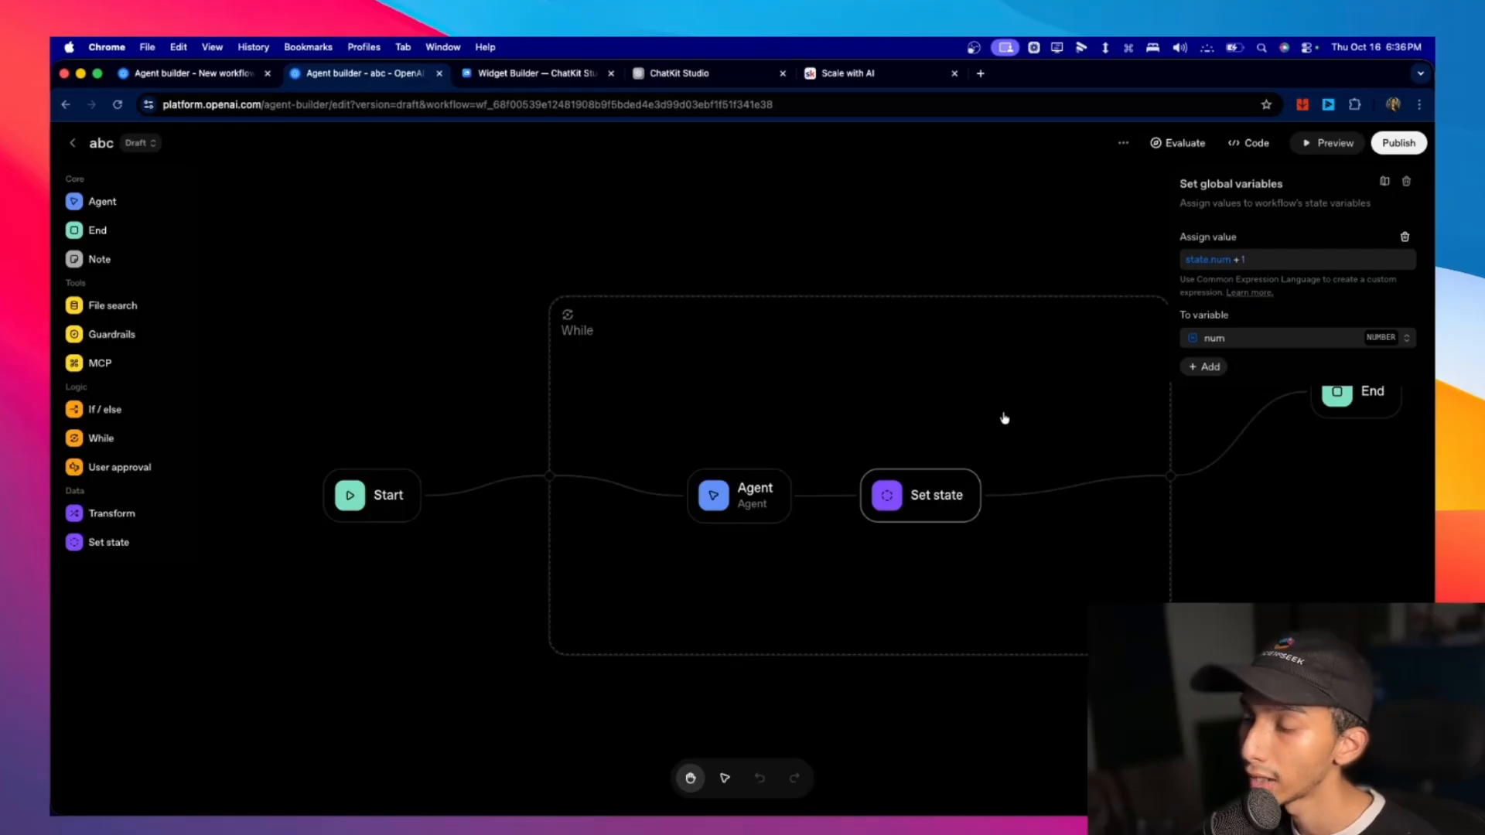
{"action": "left_click", "coordinate": [1291, 430]}
Test the abc workflow in preview with the message "hi", then close the preview.
{"action": "left_click", "coordinate": [1330, 142]}
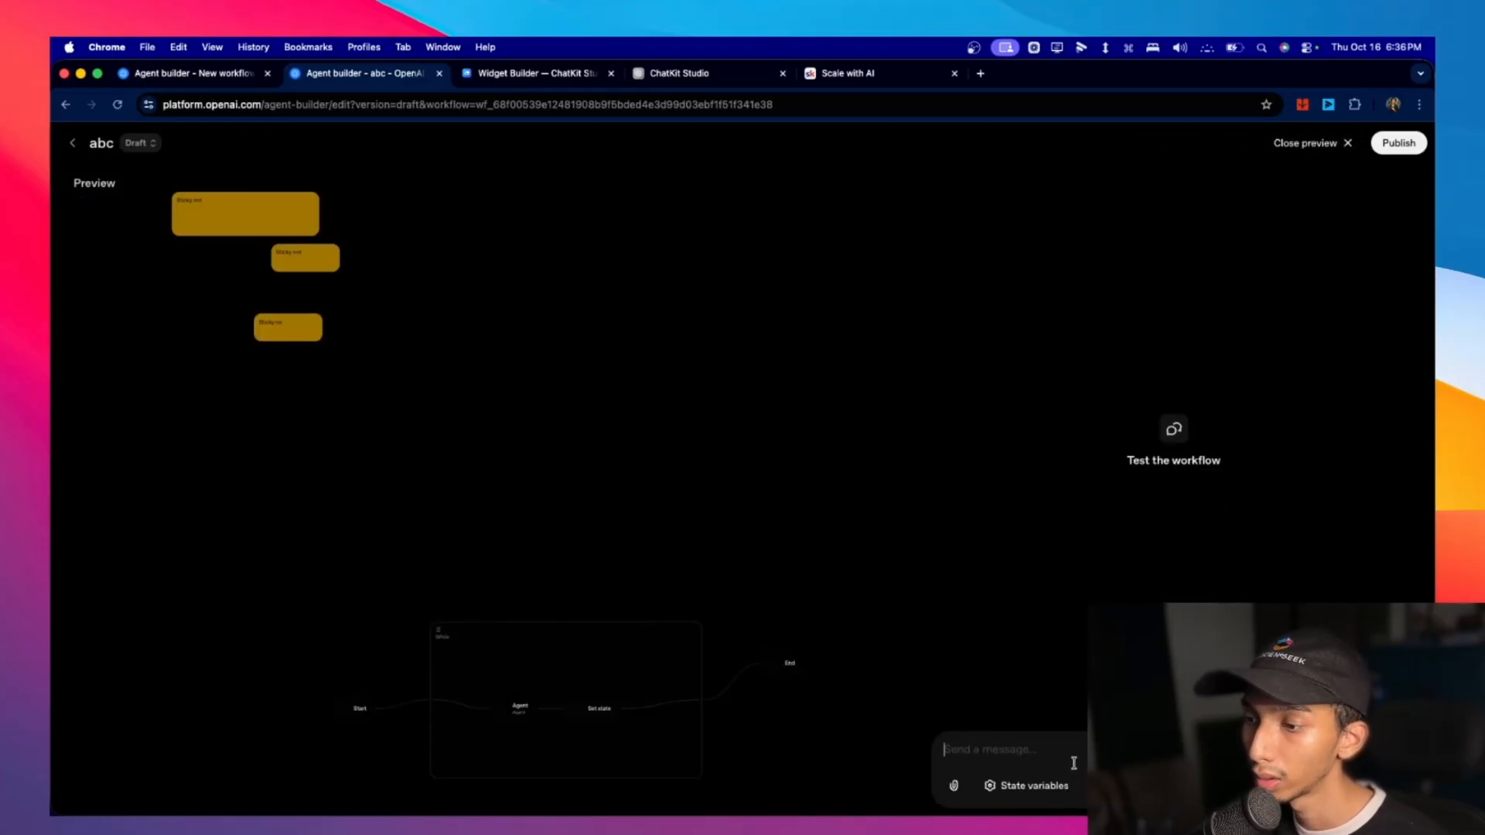
{"action": "type", "text": "hi"}
{"action": "key", "text": "Return"}
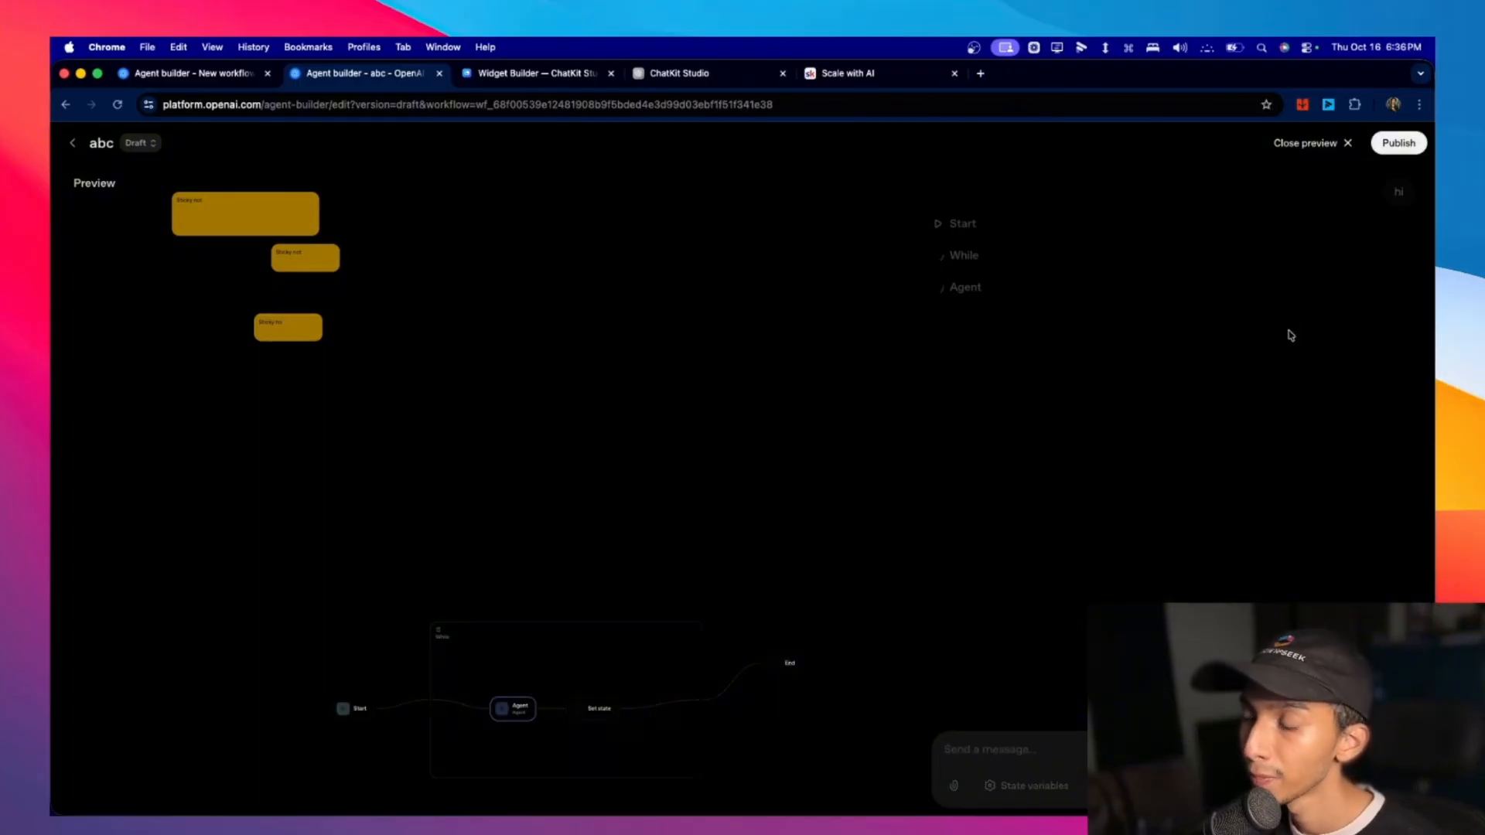
{"action": "key", "text": "Escape"}
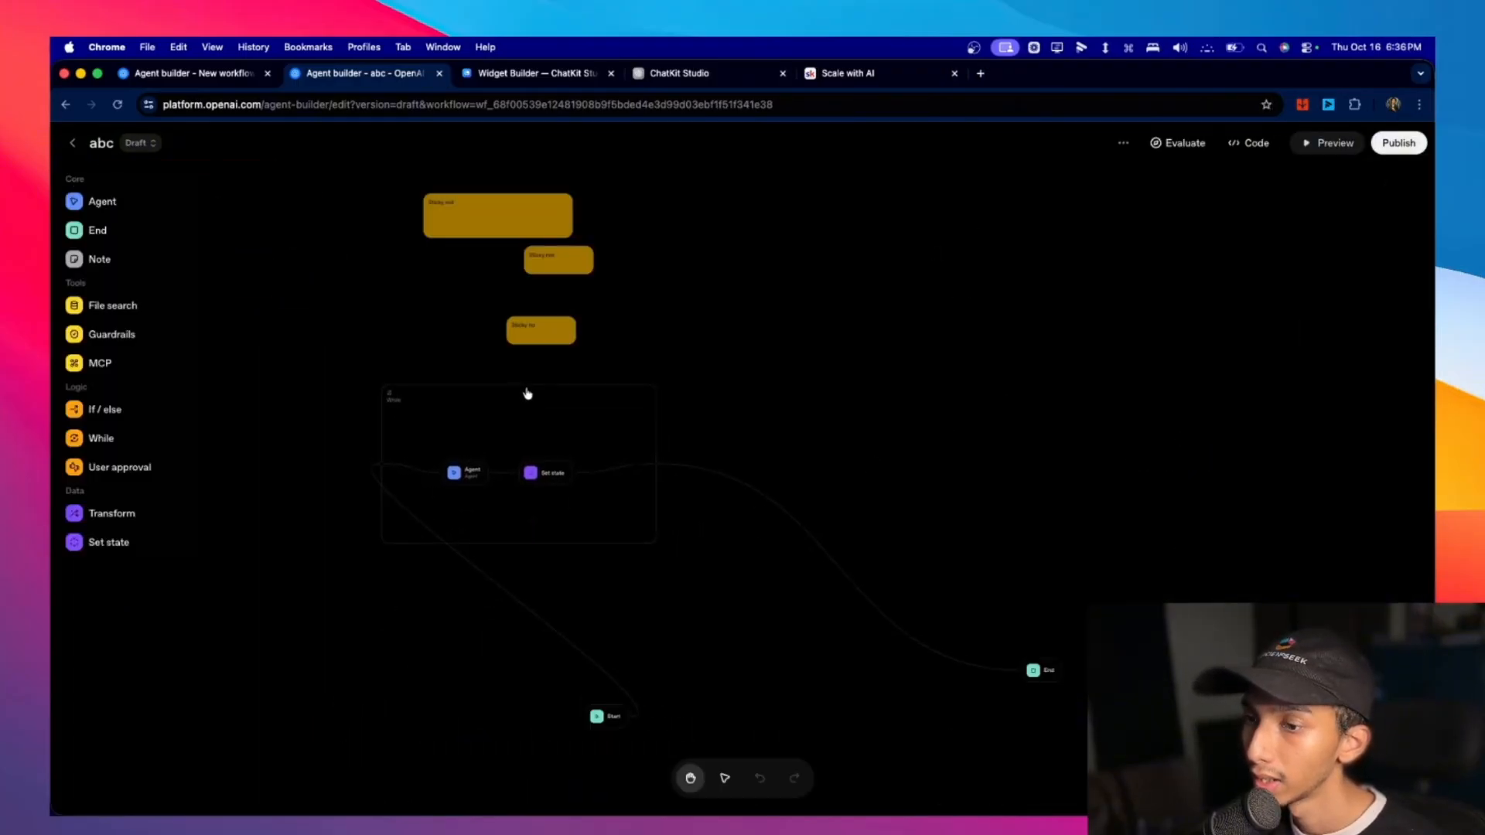
{"action": "left_click", "coordinate": [1319, 146]}
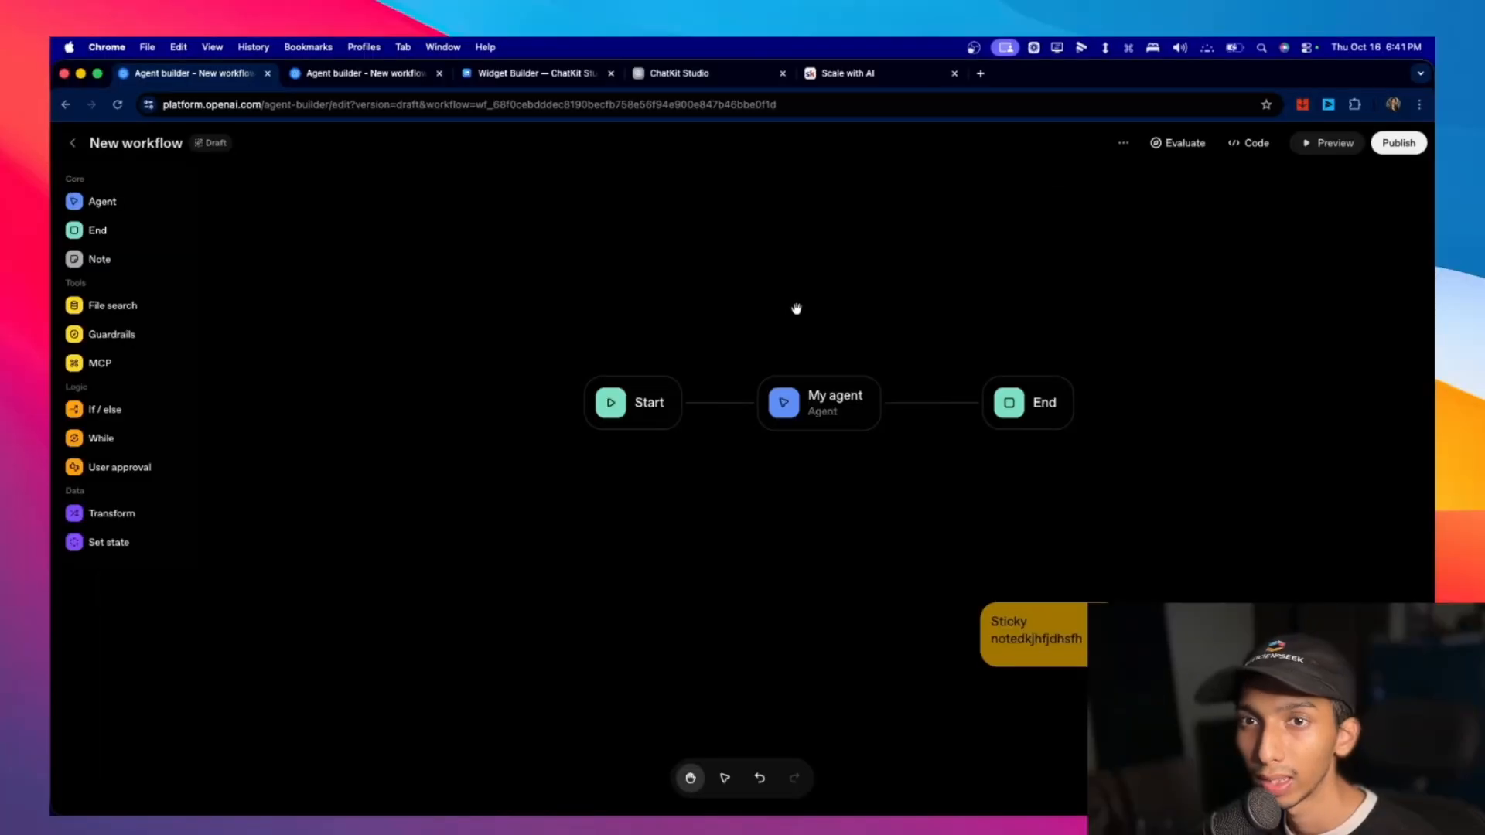
Publish the New workflow draft under the name agent1 and check its workflow ID and current version.
{"action": "left_click", "coordinate": [1398, 143]}
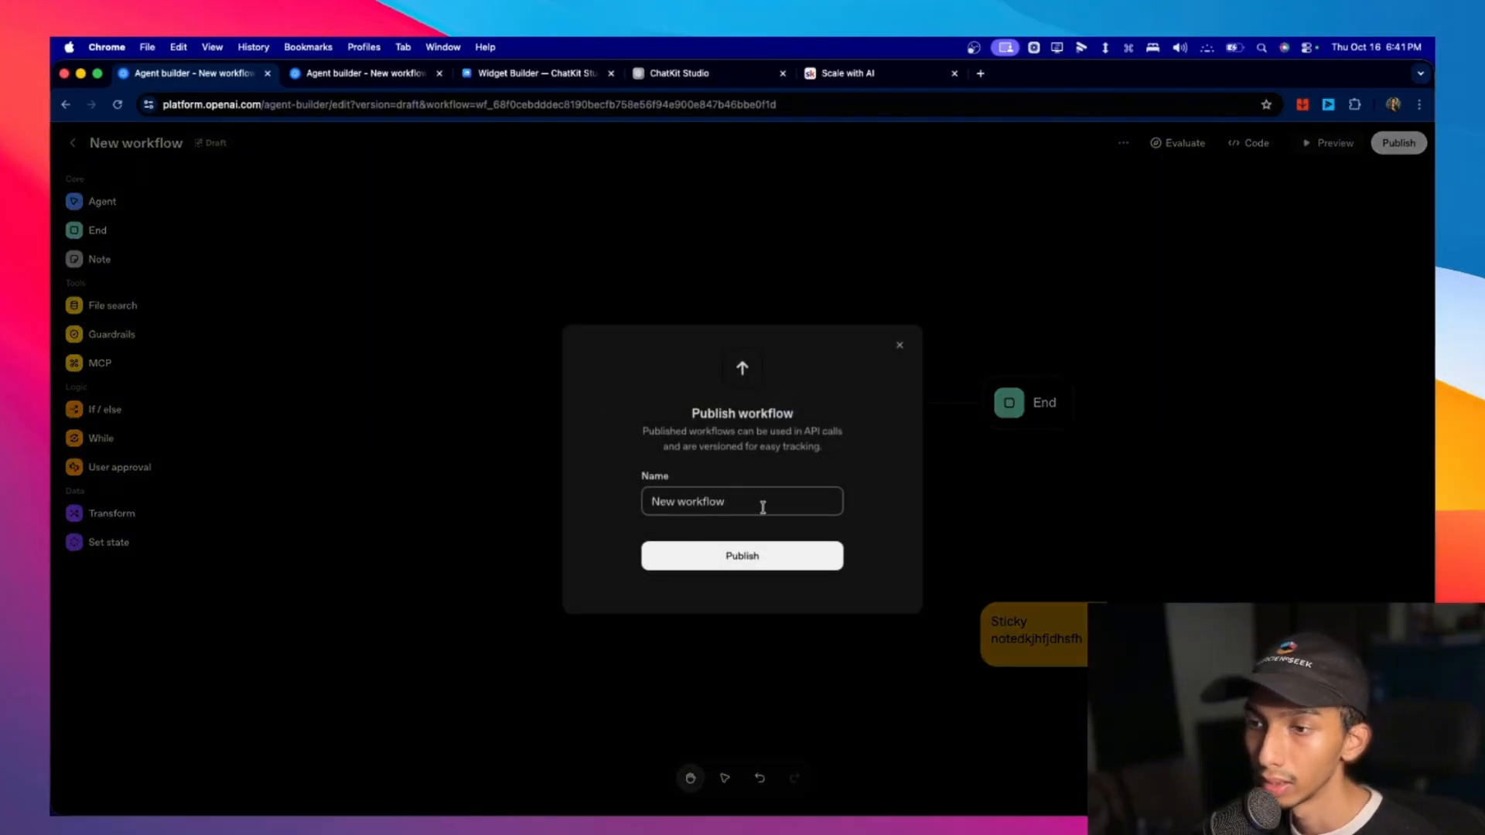
{"action": "left_click_drag", "start_coordinate": [763, 507], "coordinate": [585, 497]}
{"action": "type", "text": "agent1"}
{"action": "left_click", "coordinate": [708, 556]}
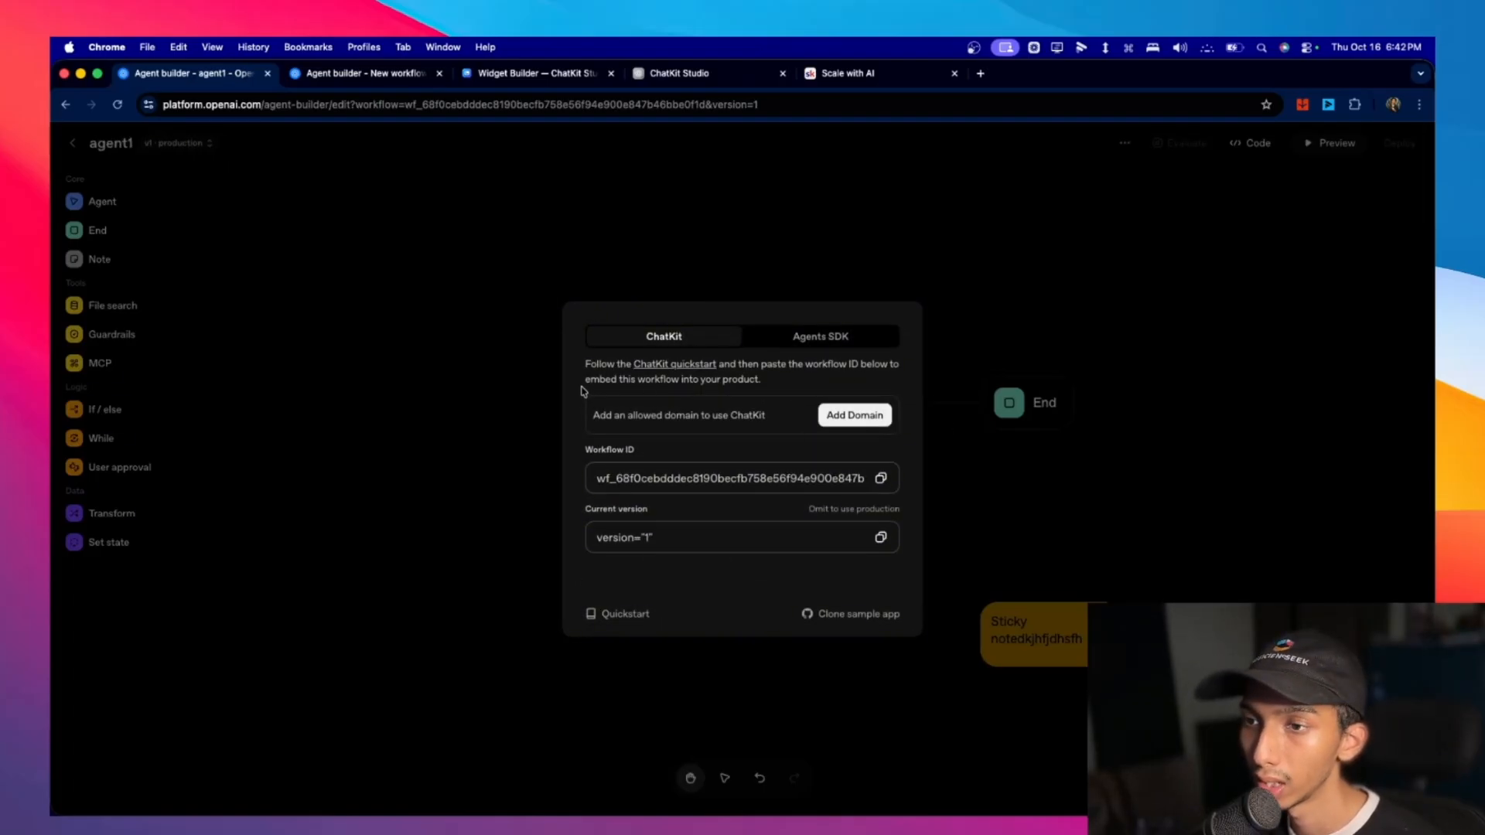
{"action": "left_click", "coordinate": [631, 474]}
{"action": "left_click", "coordinate": [597, 543]}
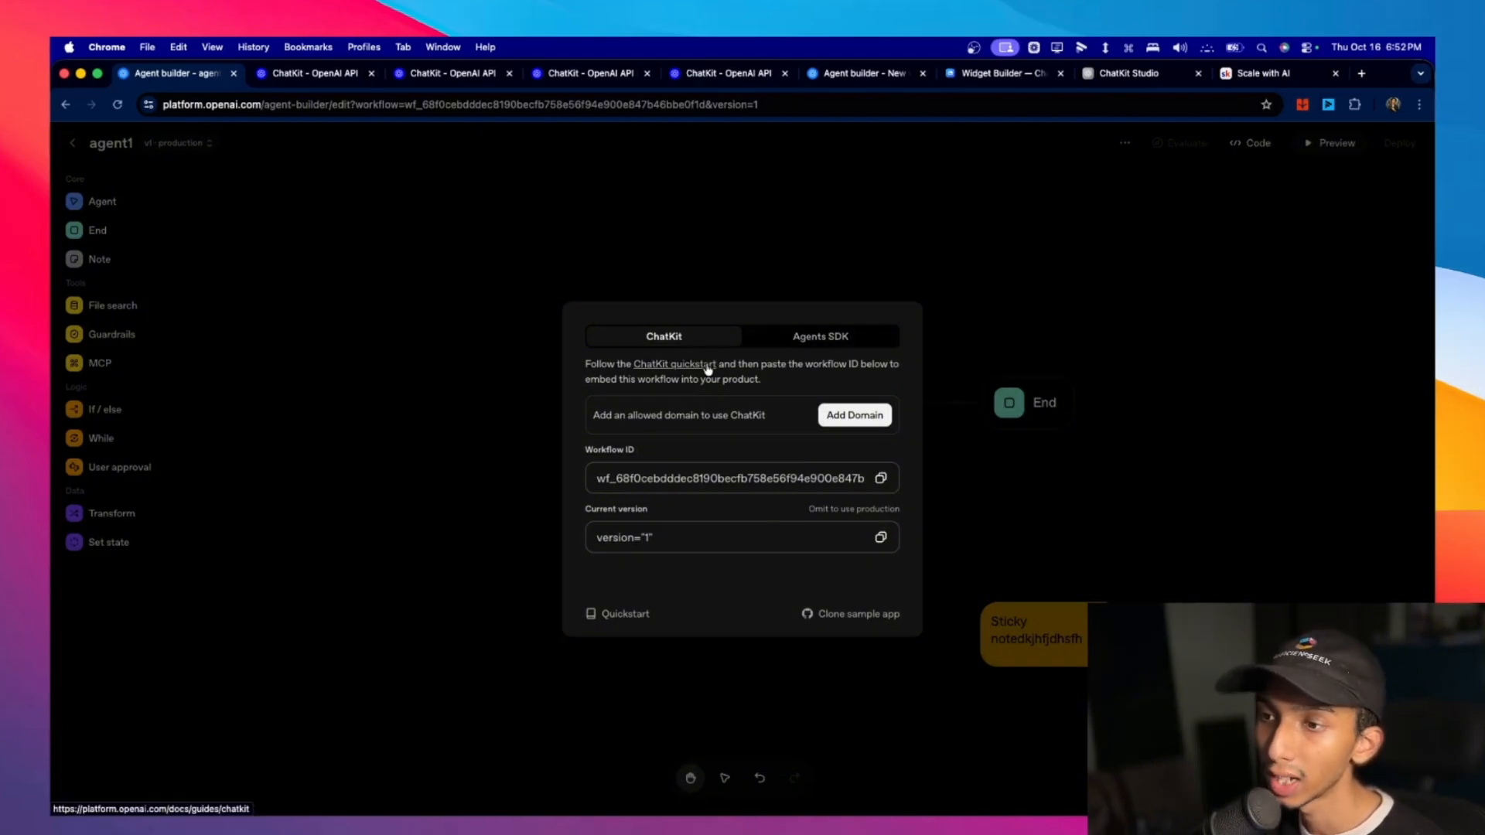
Read through the ChatKit quickstart guide to the build and iterate section, then return to the agent1 deployment dialog.
{"action": "left_click", "coordinate": [708, 370]}
{"action": "scroll", "coordinate": [651, 471], "scroll_direction": "down", "scroll_amount": 8}
{"action": "scroll", "coordinate": [652, 471], "scroll_direction": "down", "scroll_amount": 15}
{"action": "scroll", "coordinate": [658, 452], "scroll_direction": "down", "scroll_amount": 10}
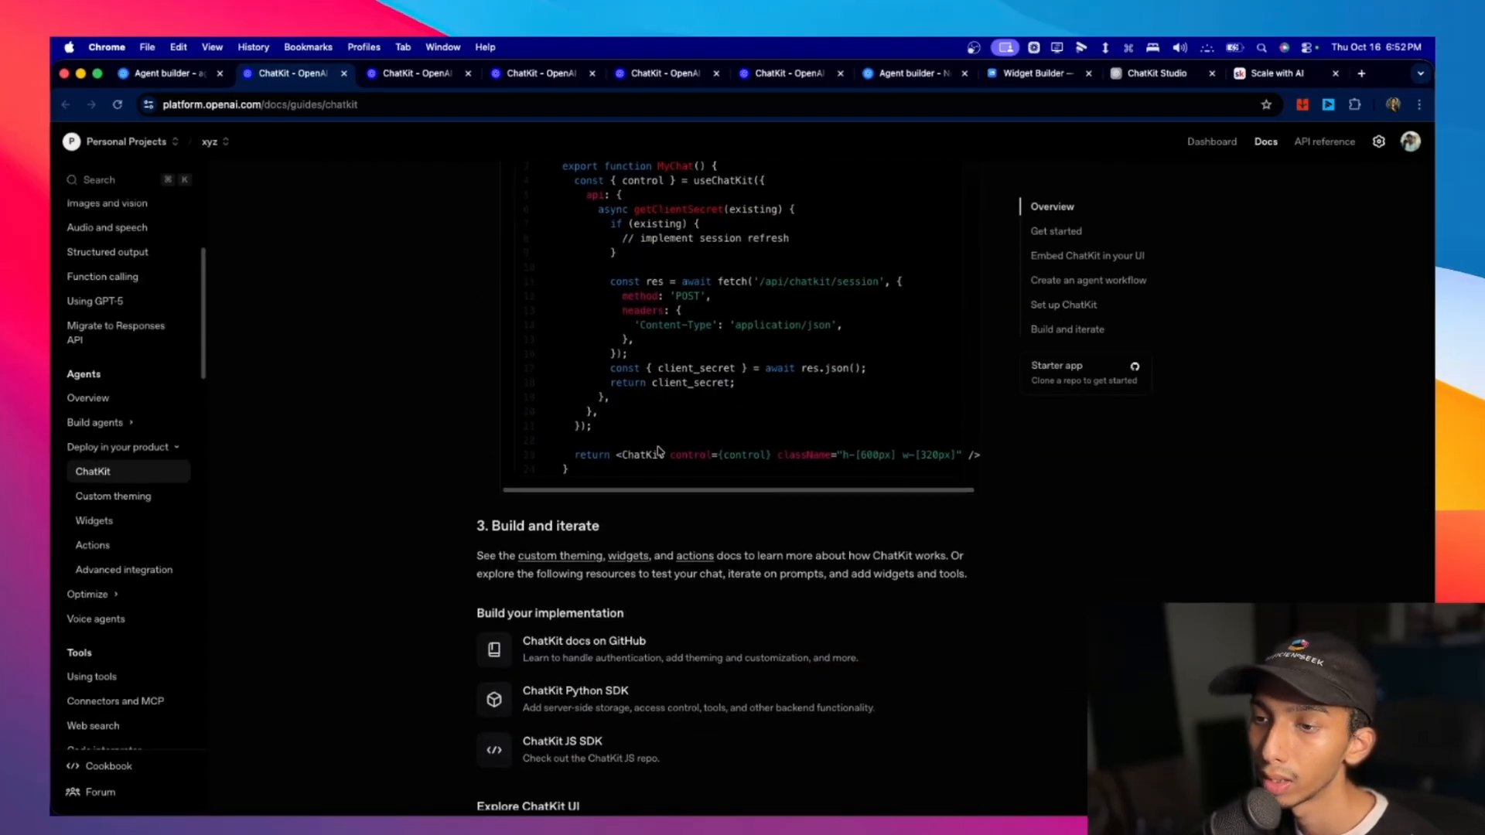
{"action": "scroll", "coordinate": [658, 452], "scroll_direction": "down", "scroll_amount": 3}
{"action": "key", "text": "super+1"}
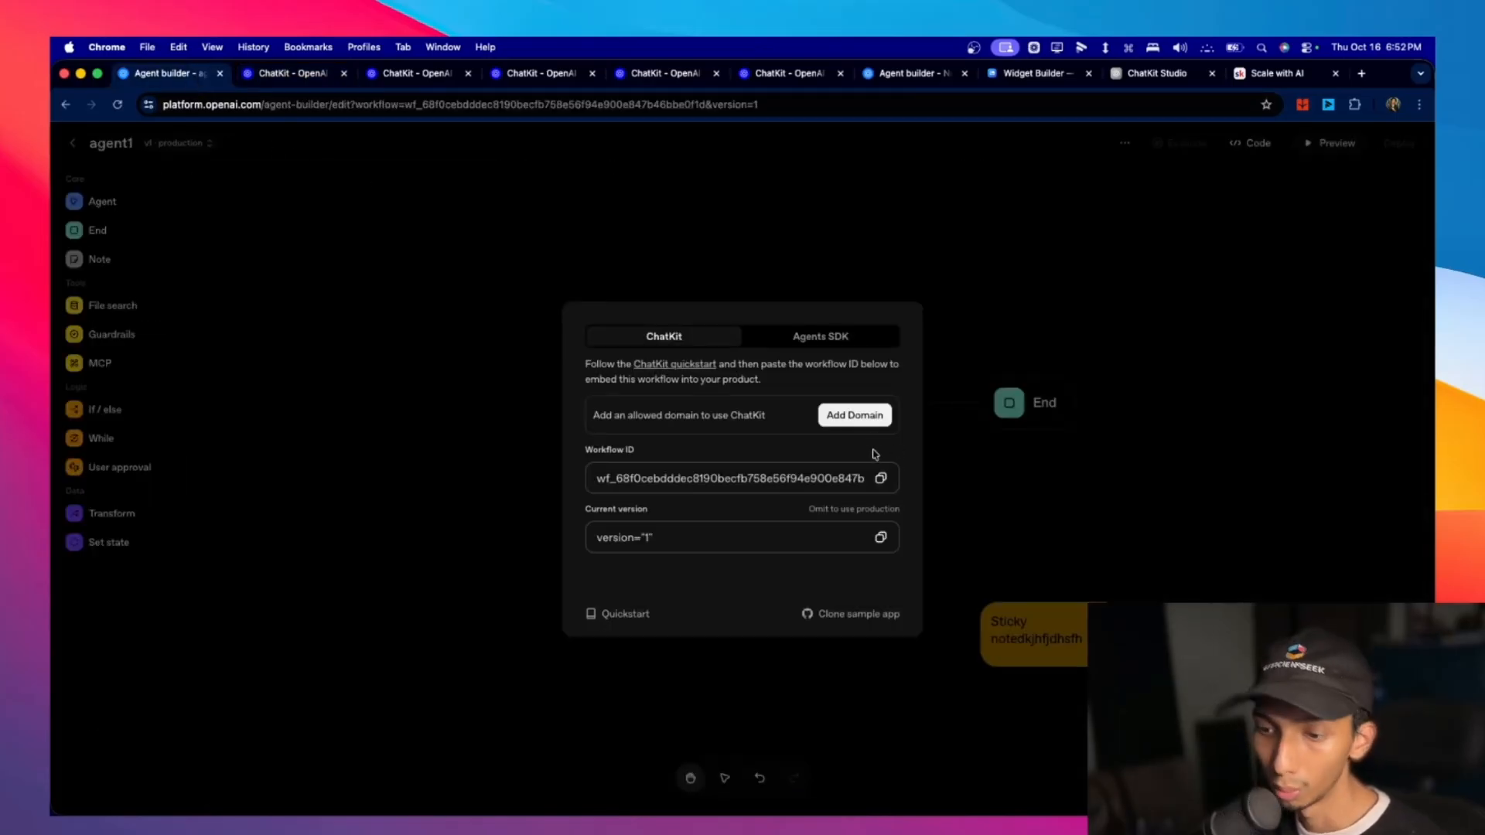
Switch to the n8n workflow and check the chat trigger's Chat URL and public availability setting.
{"action": "key", "text": "ctrl+Up"}
{"action": "left_click", "coordinate": [916, 390]}
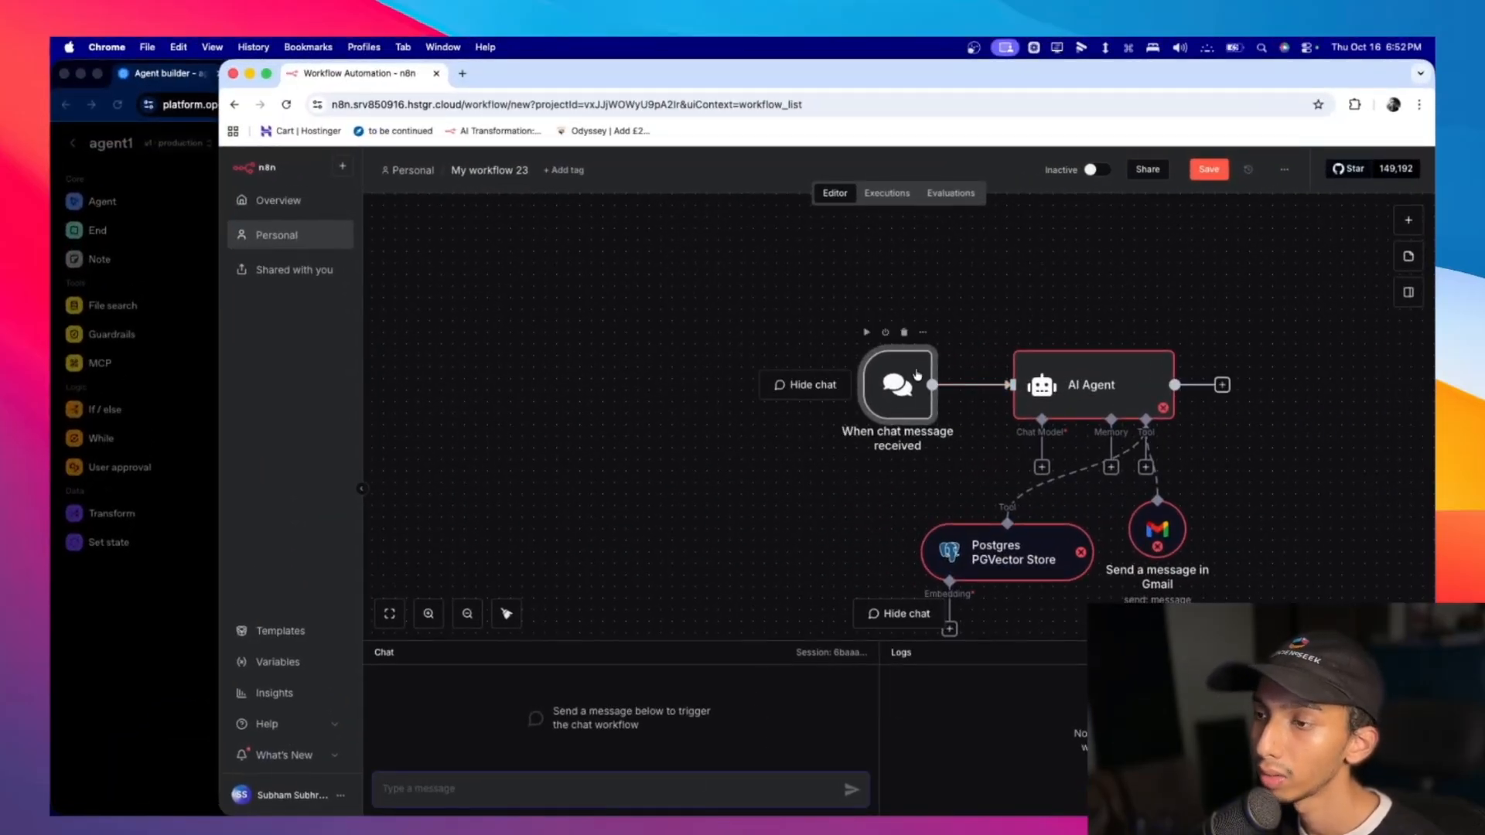
{"action": "double_click", "coordinate": [898, 390]}
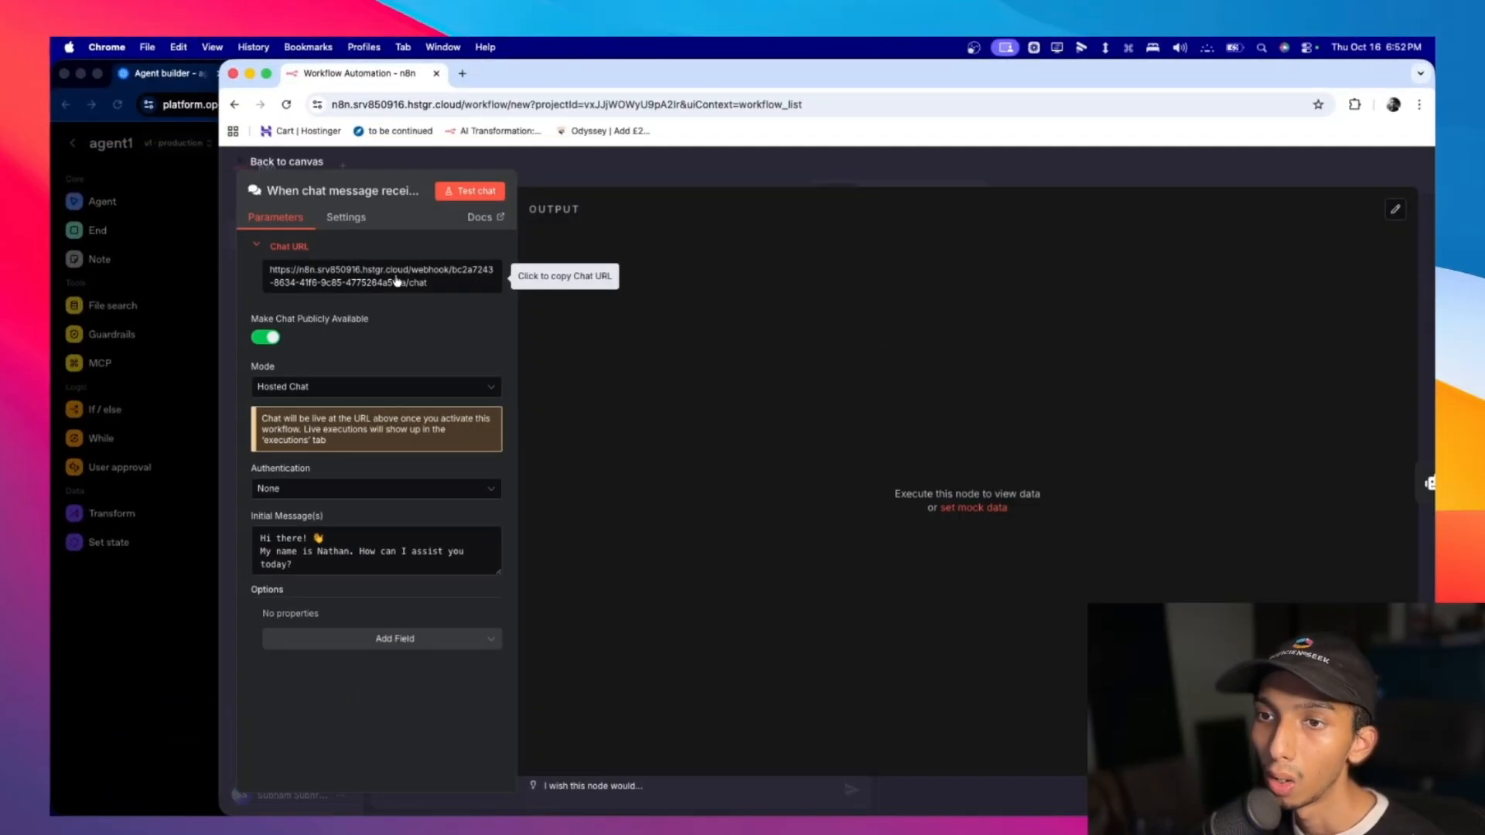
{"action": "left_click", "coordinate": [263, 338]}
{"action": "left_click", "coordinate": [266, 267]}
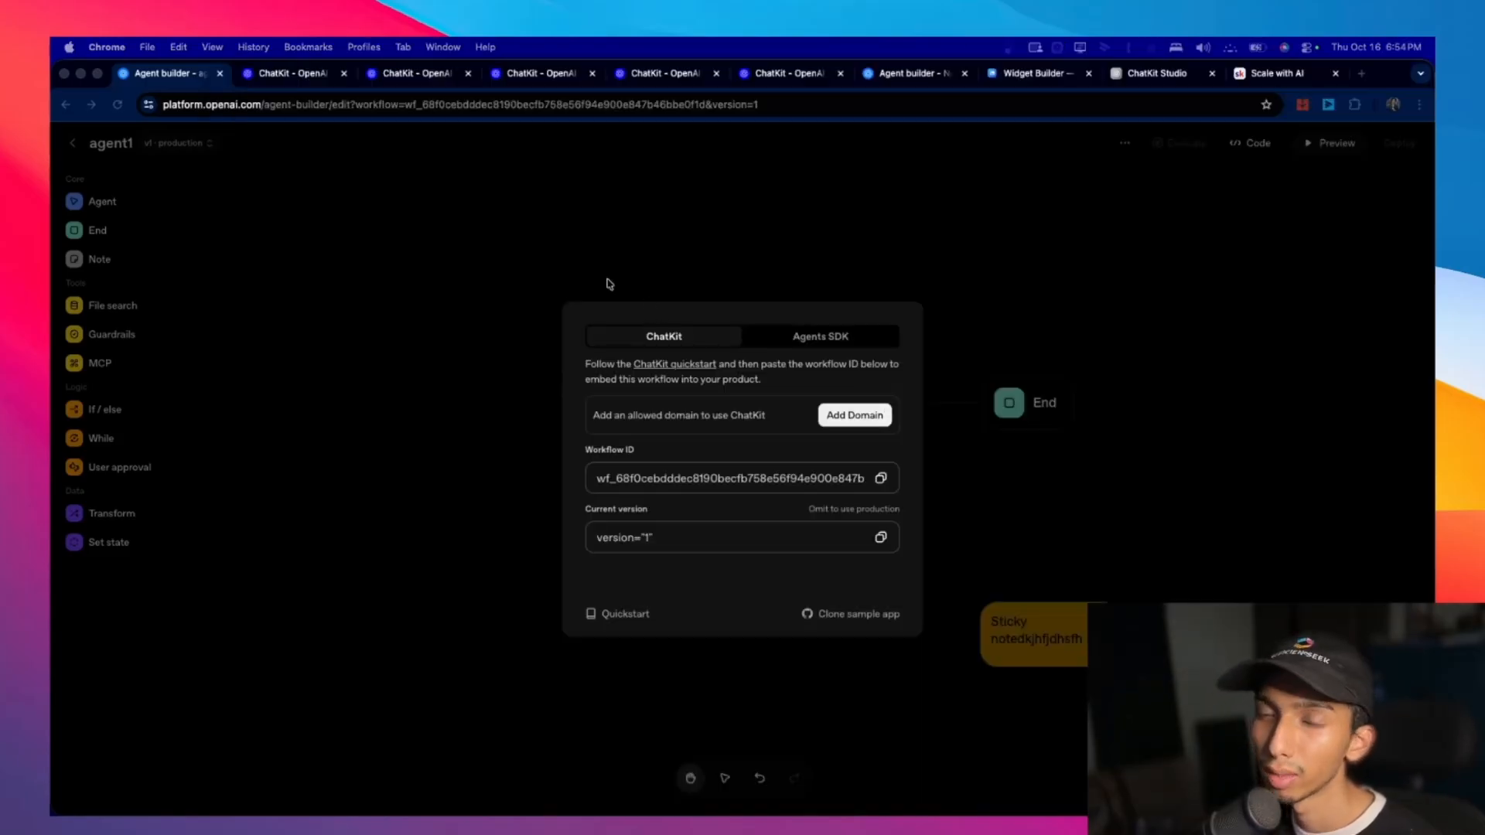
Review the ChatKit guide's workflow creation and server setup instructions, then go back to agent1's ChatKit deployment details.
{"action": "left_click", "coordinate": [302, 75]}
{"action": "scroll", "coordinate": [813, 462], "scroll_direction": "down", "scroll_amount": 3}
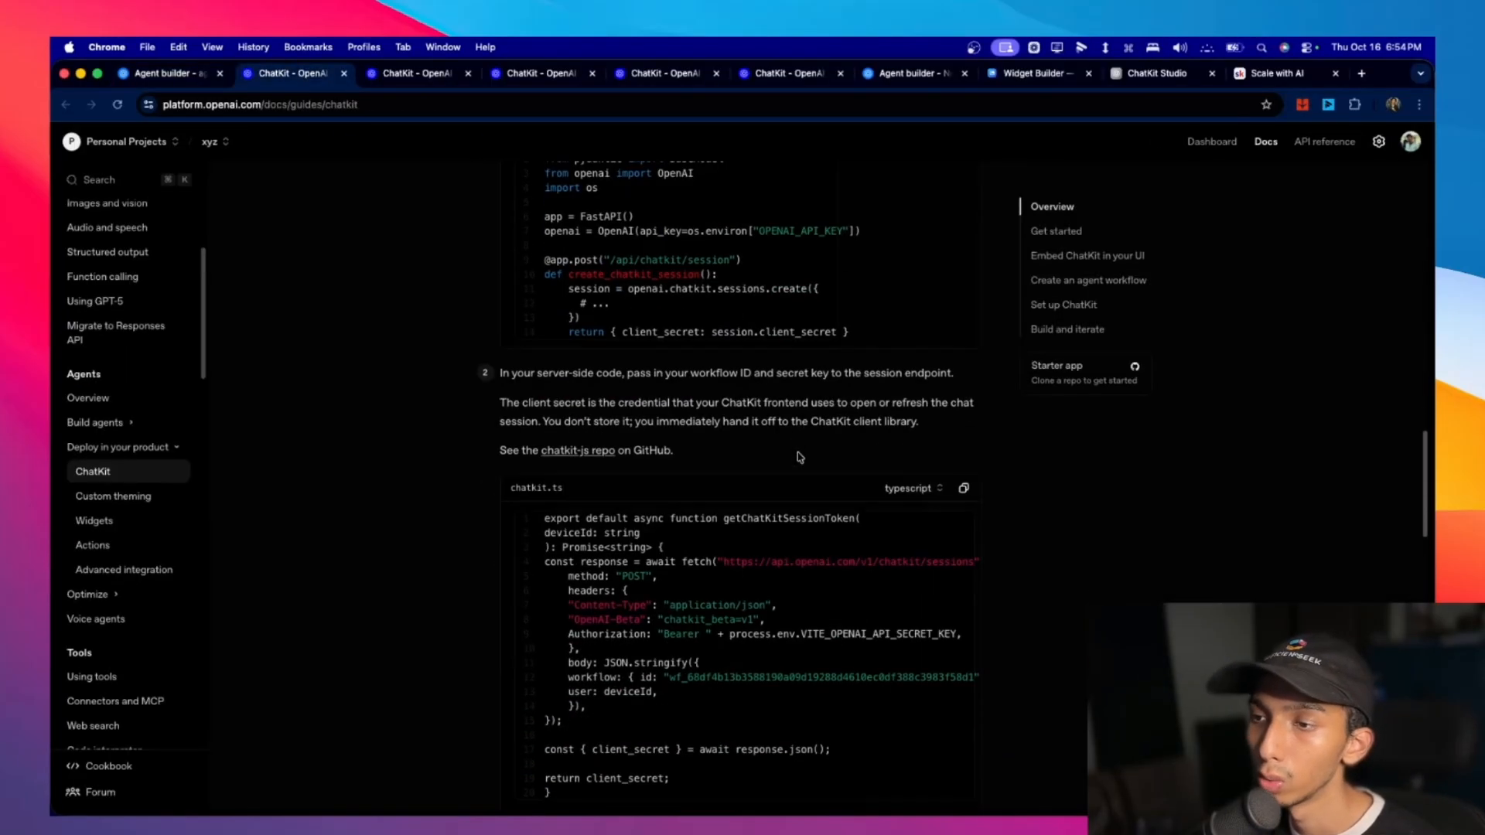
{"action": "scroll", "coordinate": [800, 457], "scroll_direction": "up", "scroll_amount": 4}
{"action": "scroll", "coordinate": [800, 457], "scroll_direction": "up", "scroll_amount": 4}
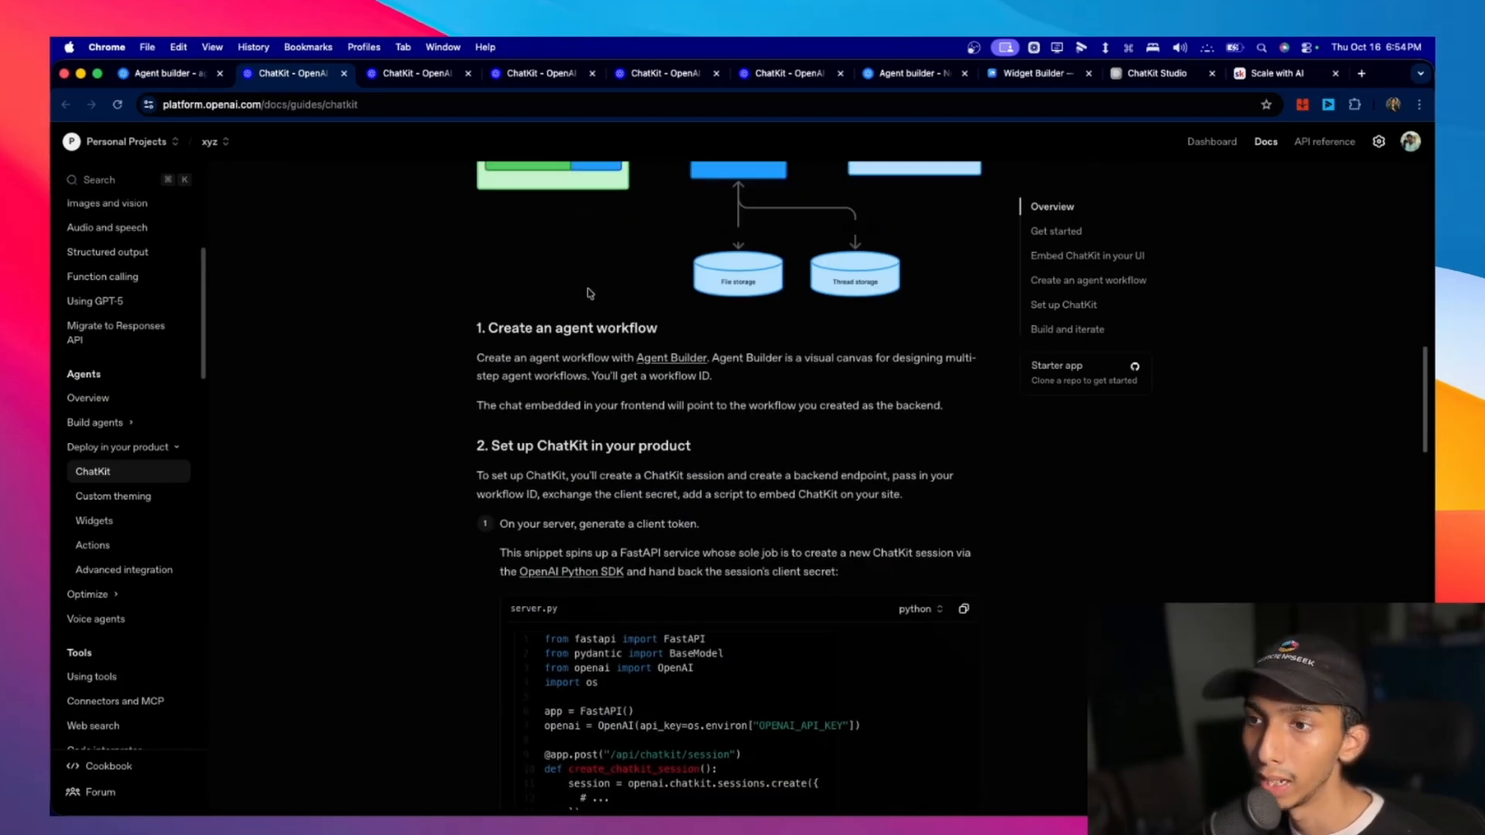
{"action": "scroll", "coordinate": [590, 293], "scroll_direction": "down", "scroll_amount": 12}
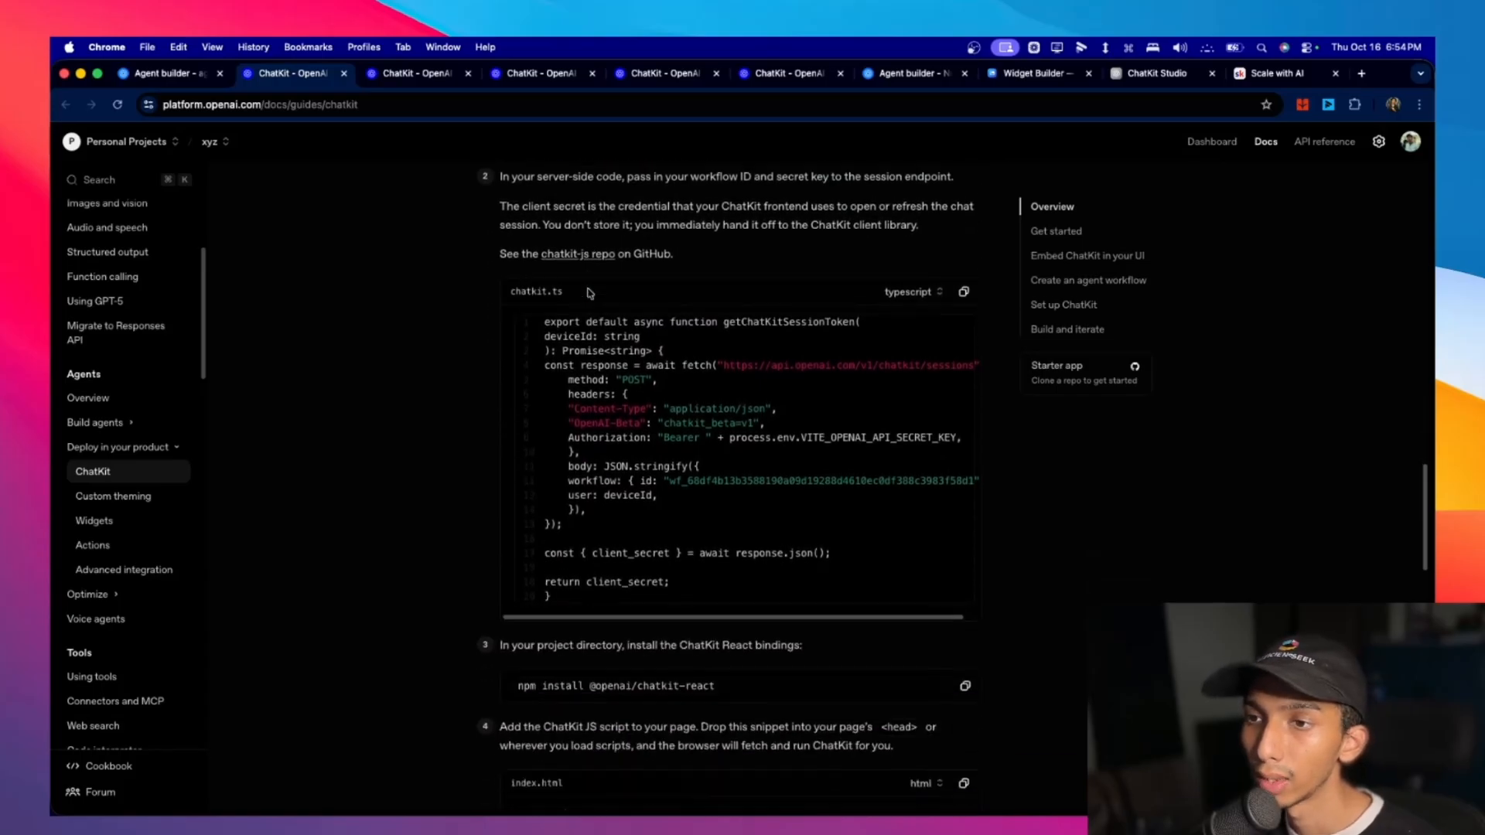
{"action": "left_click", "coordinate": [162, 74]}
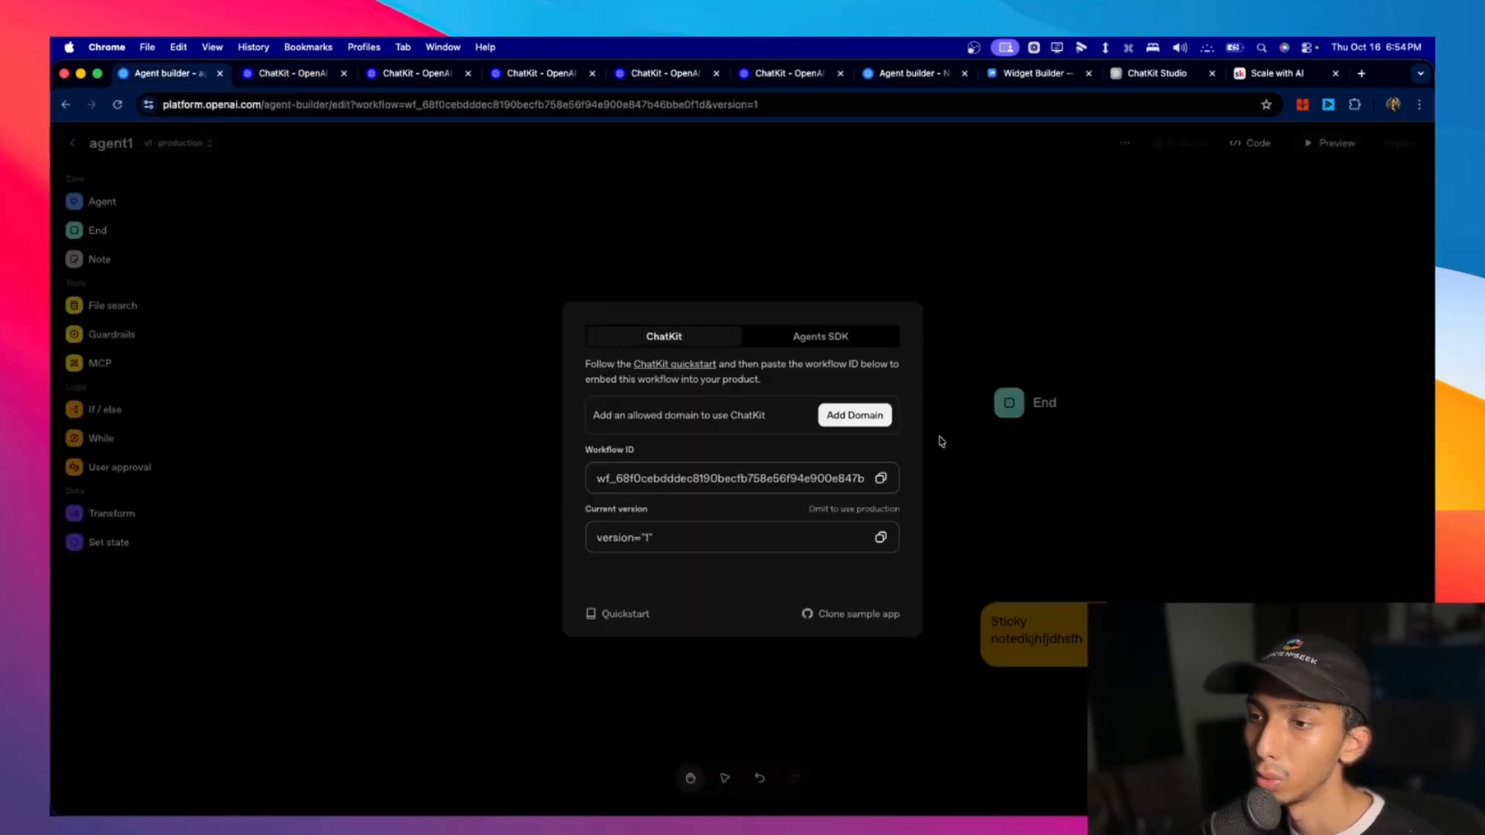
Read the ChatKit guide's product setup section, covering the server.py client token snippet and the chatkit.ts session code.
{"action": "left_click", "coordinate": [282, 73]}
{"action": "scroll", "coordinate": [854, 278], "scroll_direction": "down", "scroll_amount": 3}
{"action": "scroll", "coordinate": [854, 278], "scroll_direction": "down", "scroll_amount": 5}
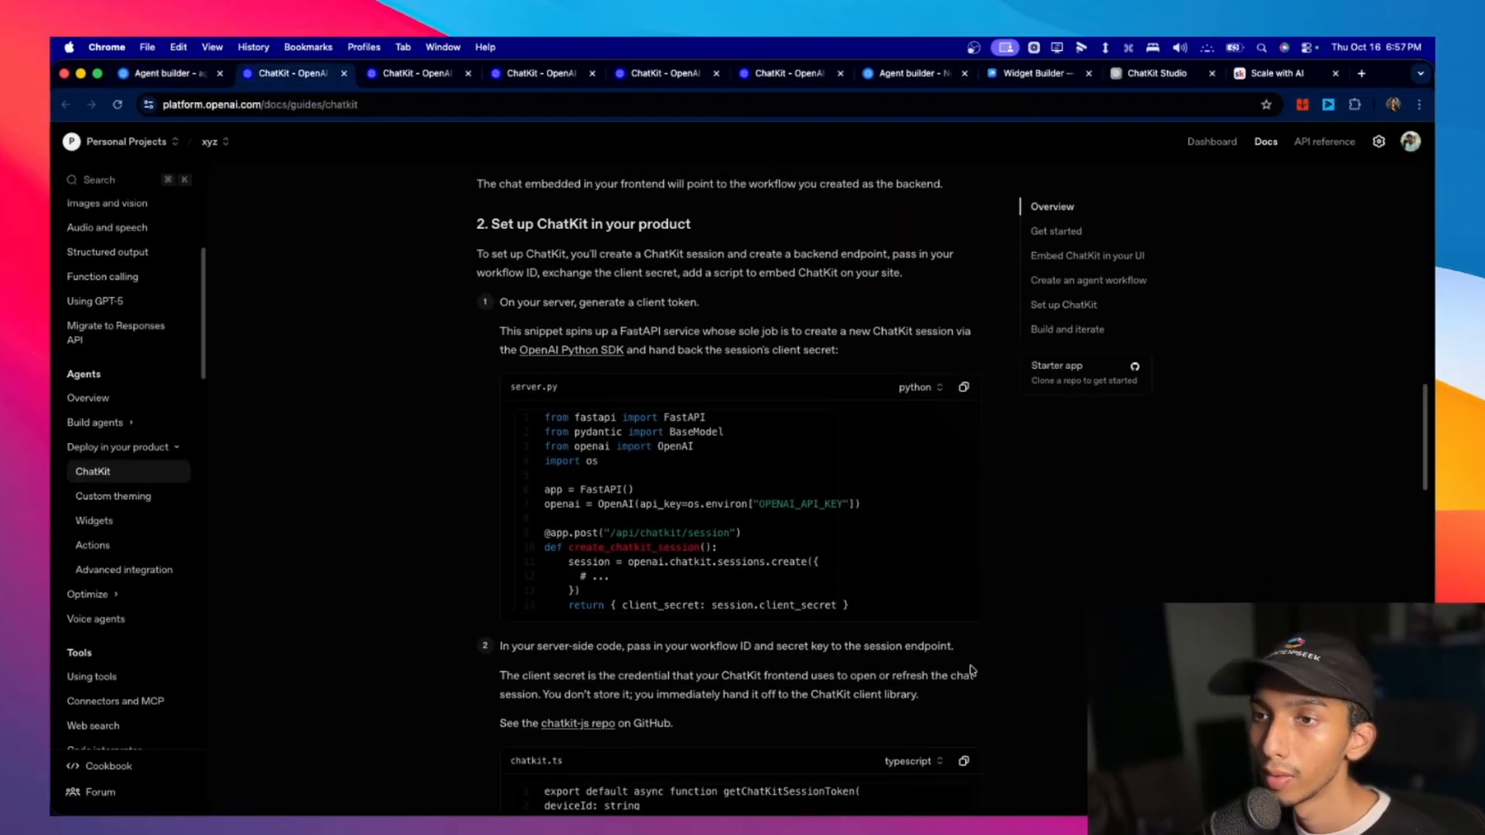
{"action": "scroll", "coordinate": [972, 669], "scroll_direction": "up", "scroll_amount": 1}
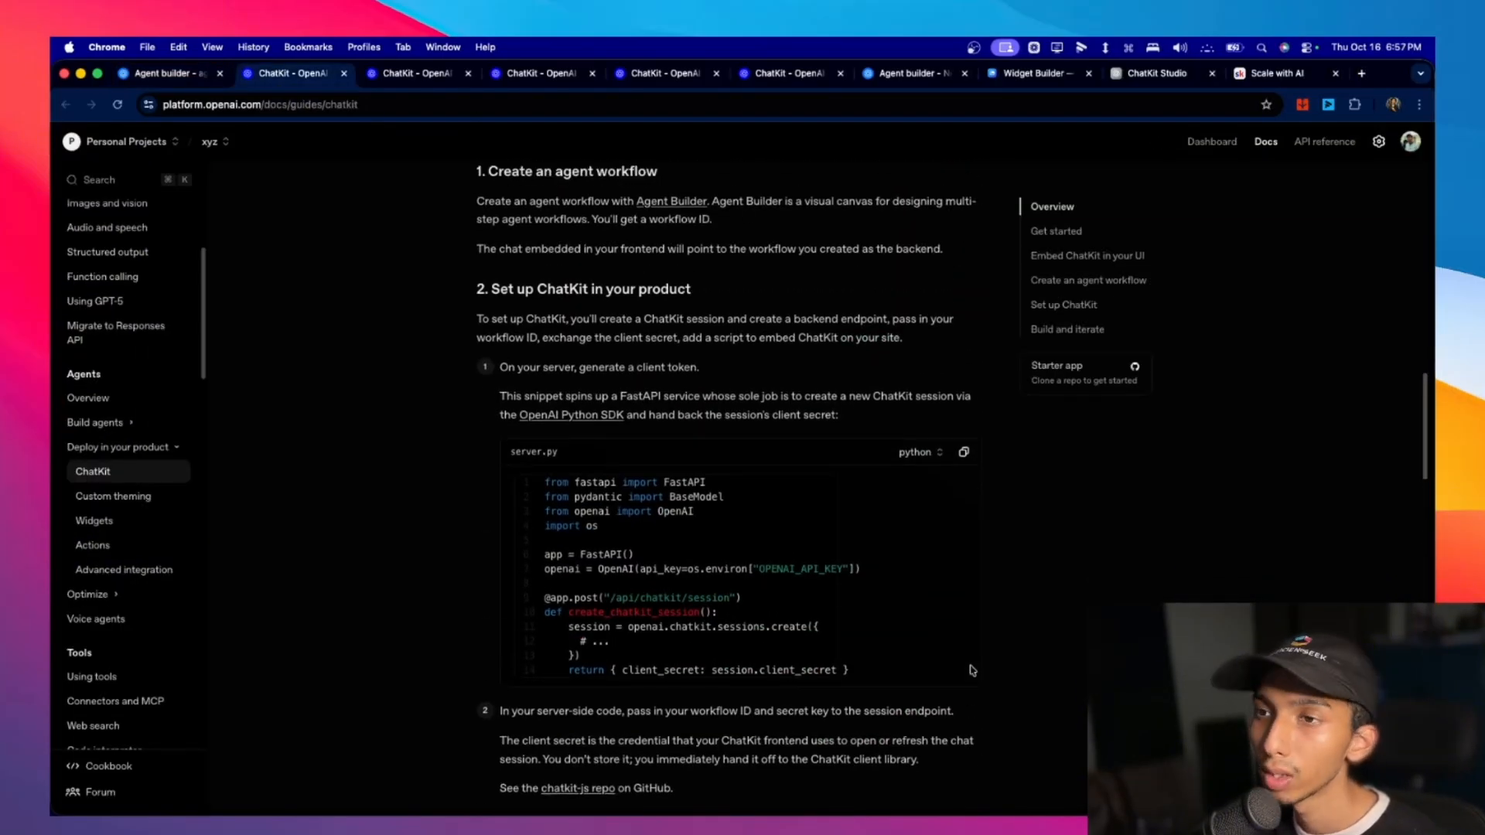
{"action": "scroll", "coordinate": [972, 669], "scroll_direction": "down", "scroll_amount": 10}
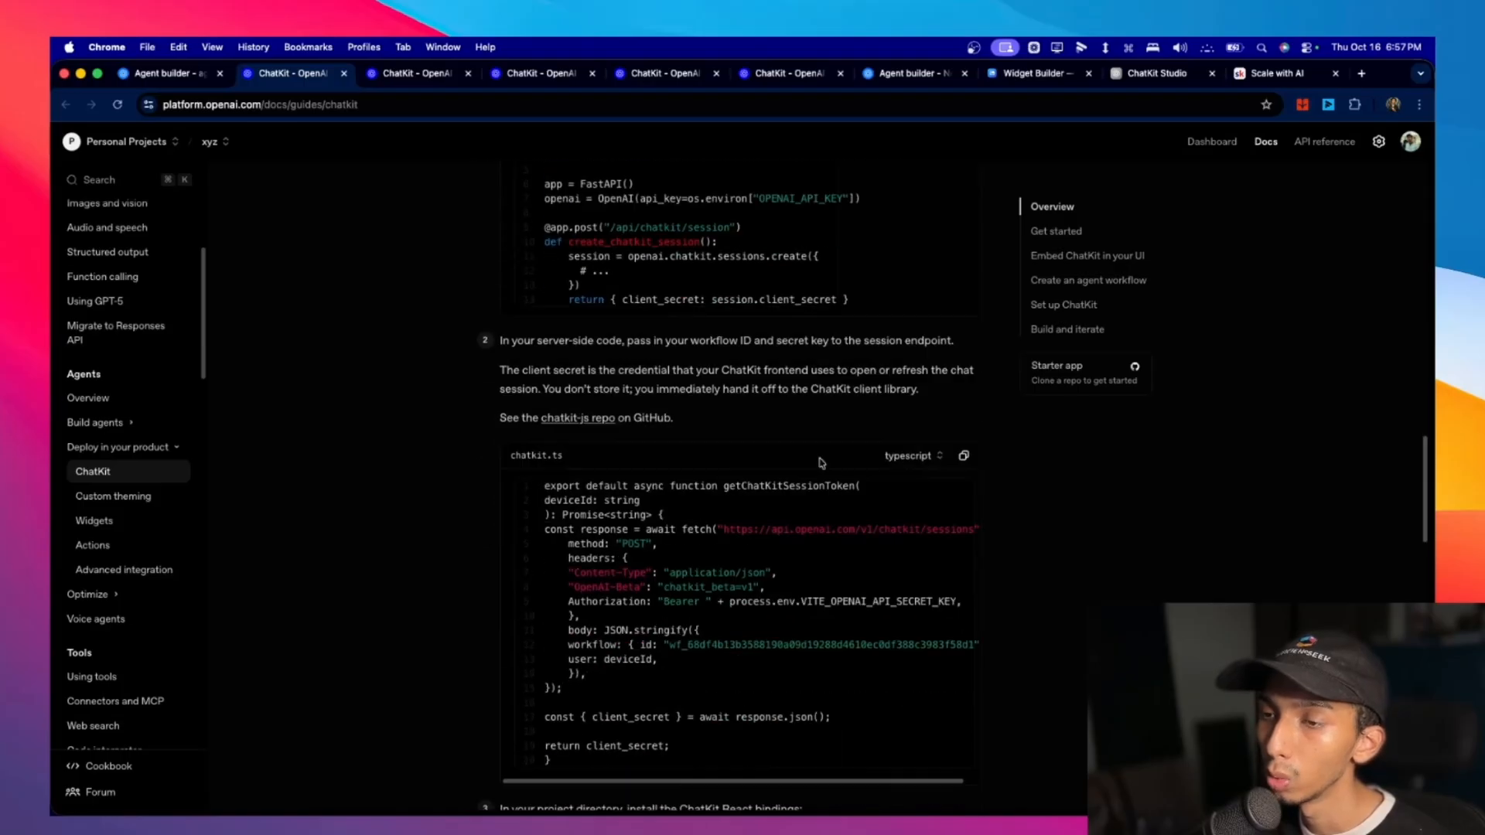
{"action": "scroll", "coordinate": [837, 517], "scroll_direction": "down", "scroll_amount": 6}
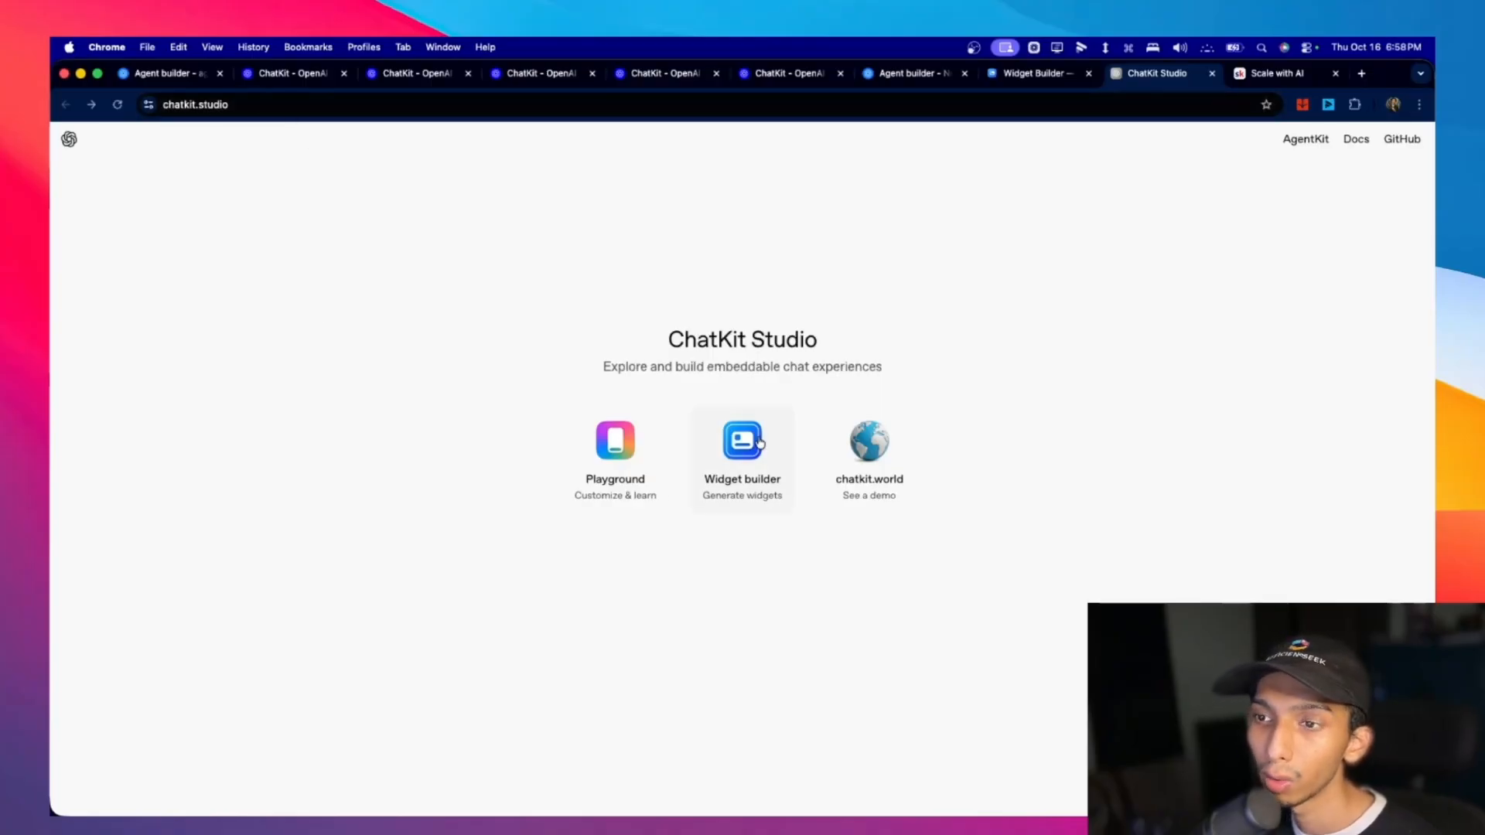
Open the ChatKit Studio Playground and try the Round radius for the chat style, then set it back to Pill.
{"action": "left_click", "coordinate": [603, 483]}
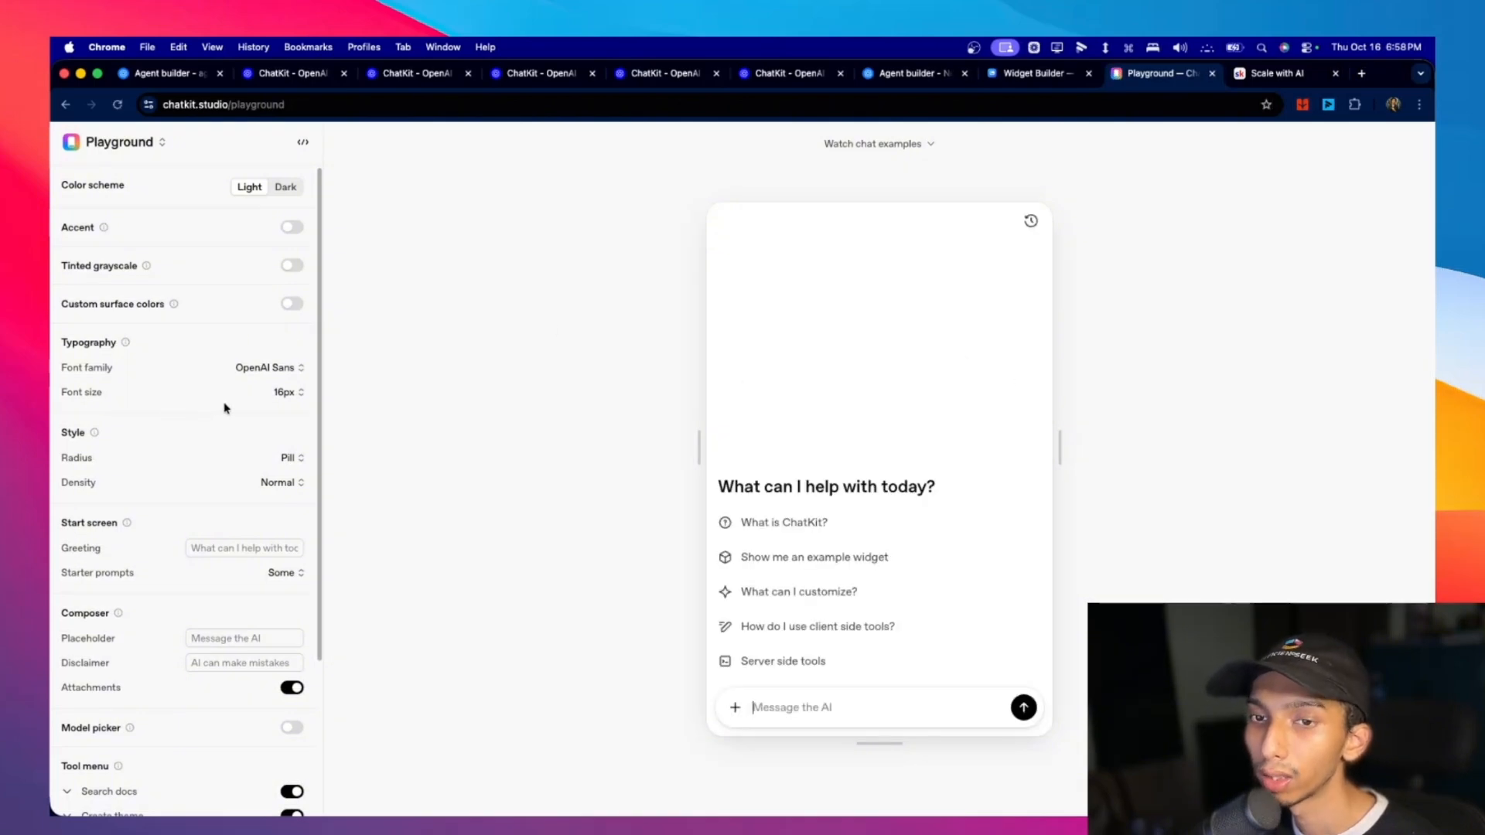
{"action": "scroll", "coordinate": [222, 409], "scroll_direction": "down", "scroll_amount": 3}
{"action": "left_click", "coordinate": [286, 284]}
{"action": "left_click", "coordinate": [325, 336]}
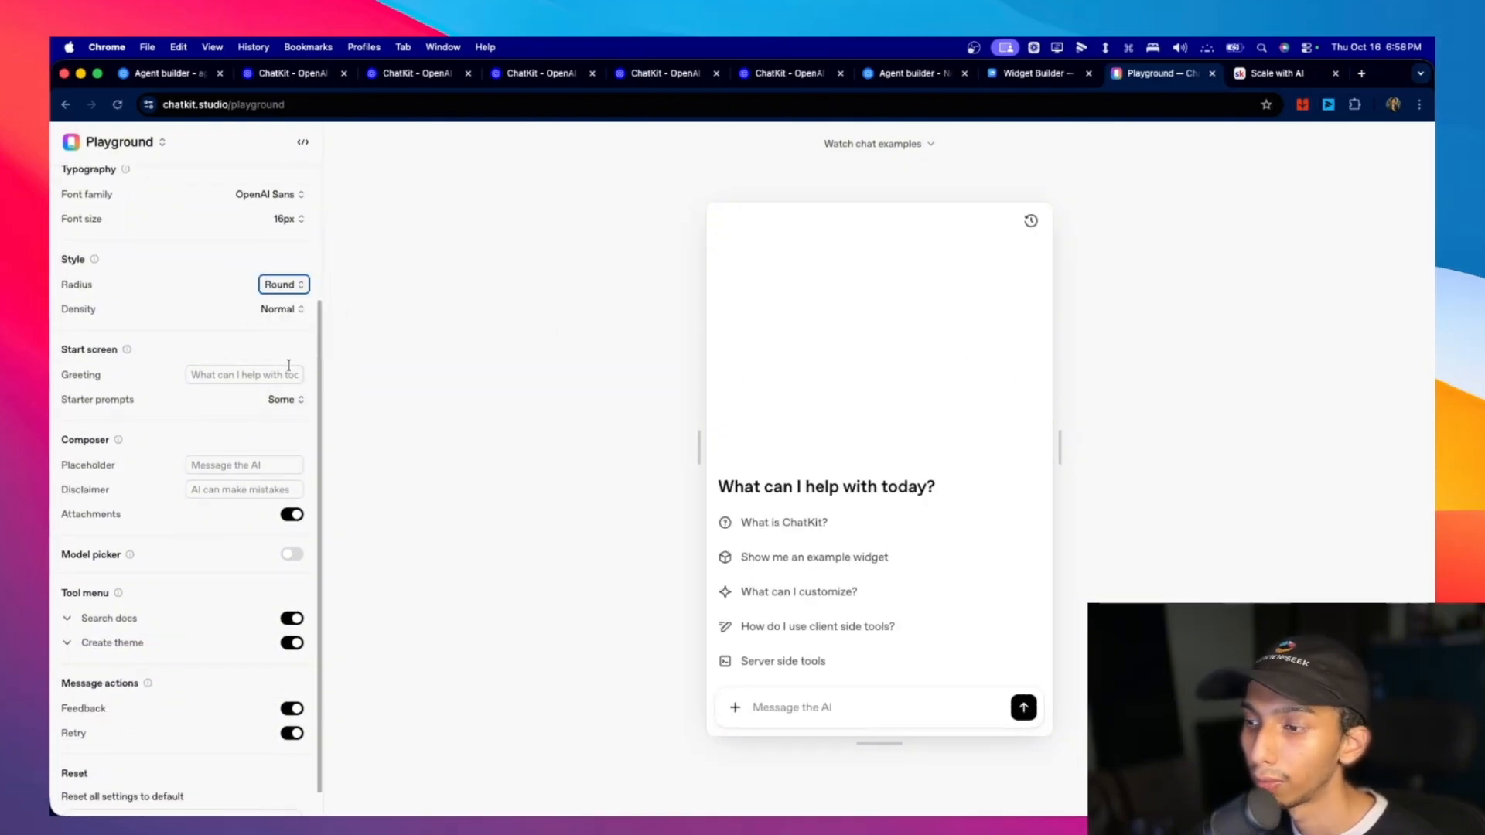
{"action": "left_click", "coordinate": [284, 285]}
{"action": "left_click", "coordinate": [291, 312]}
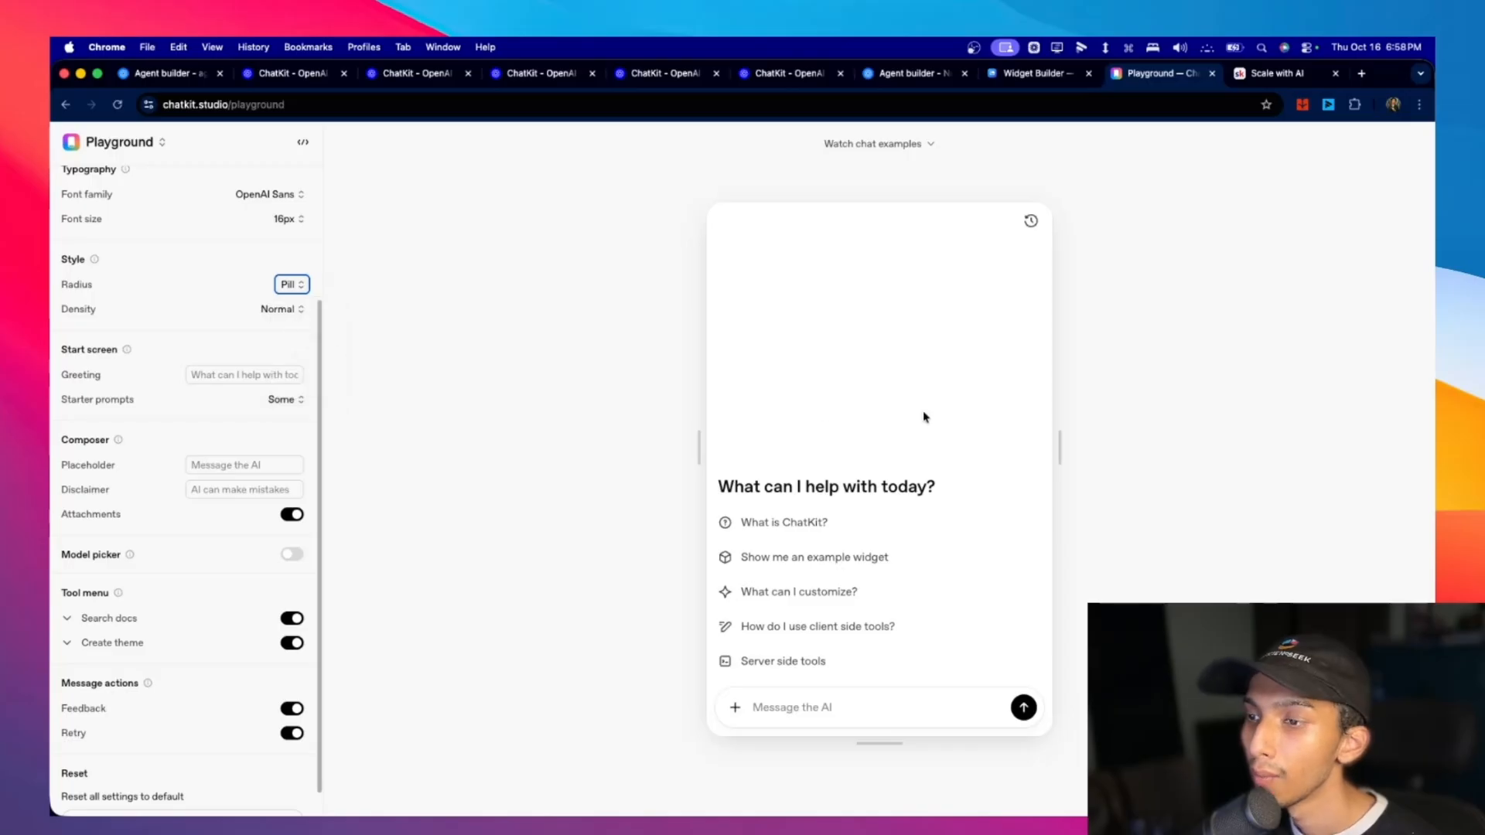
{"action": "scroll", "coordinate": [235, 278], "scroll_direction": "up", "scroll_amount": 4}
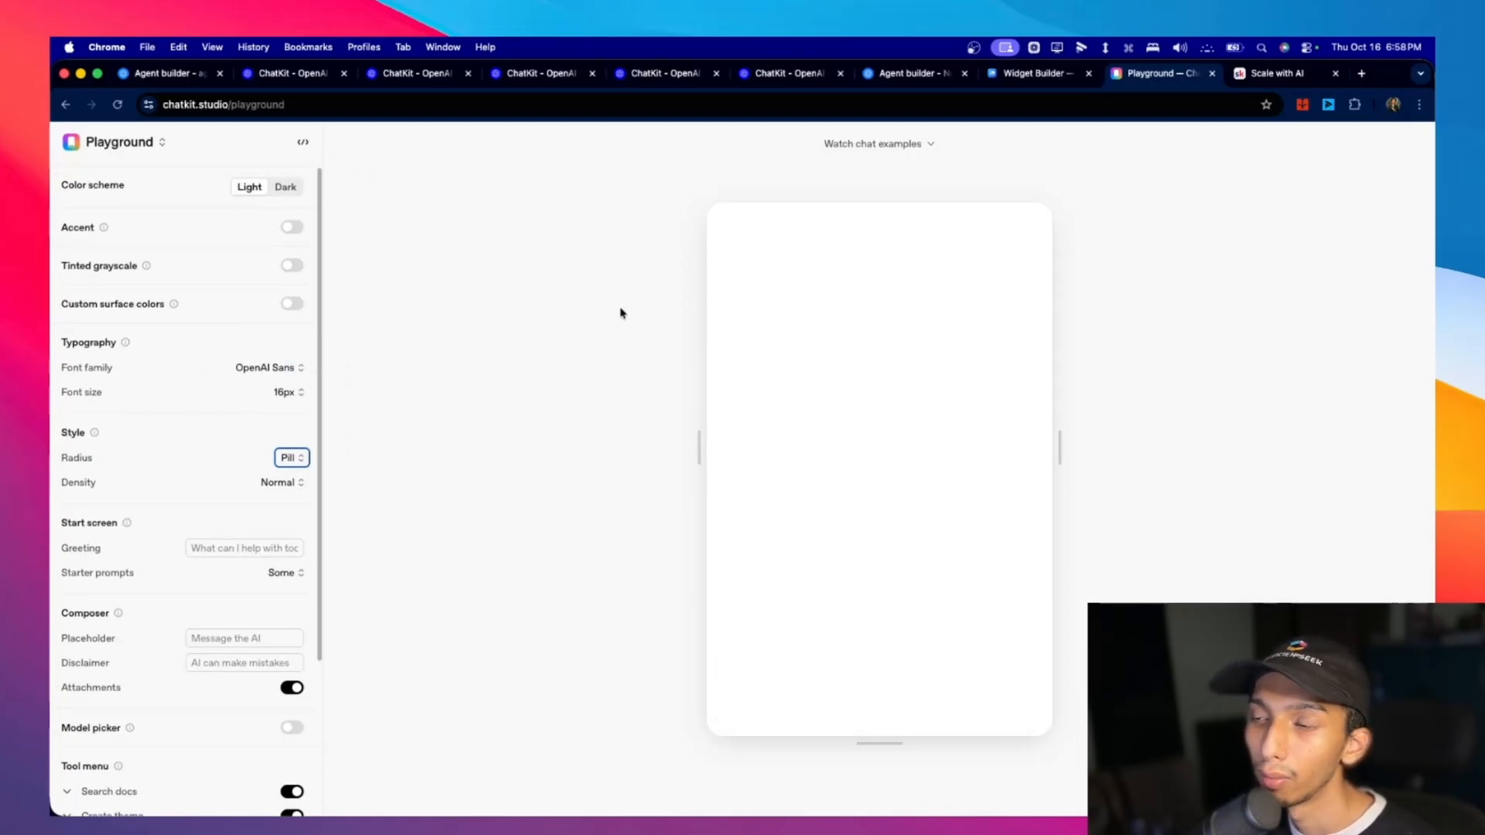
Review the Playground's generated ChatKit options code, including theme, composer and start screen settings, then close it.
{"action": "left_click", "coordinate": [303, 141]}
{"action": "left_click_drag", "start_coordinate": [508, 215], "coordinate": [920, 687]}
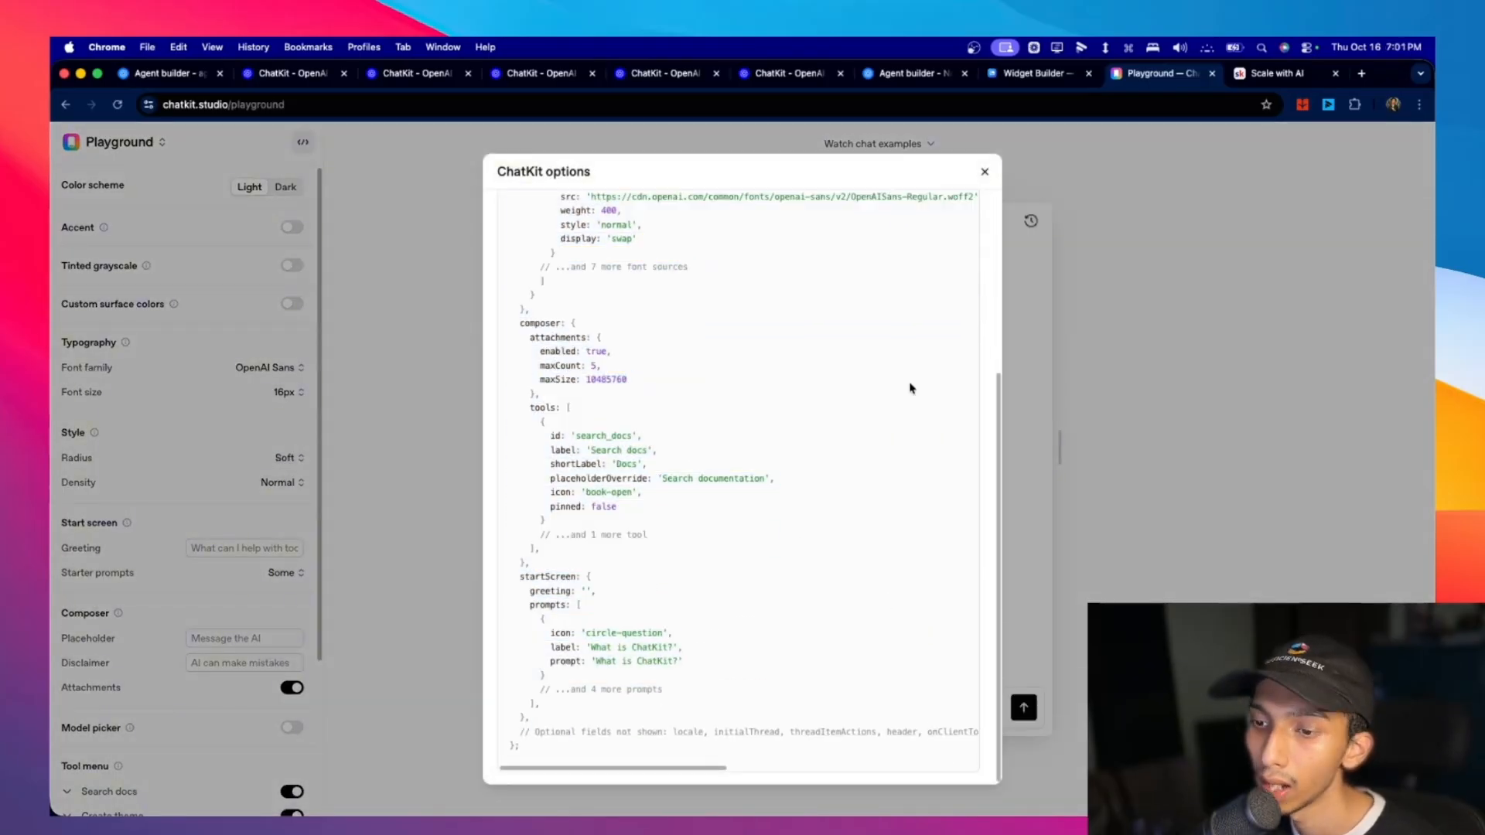
{"action": "scroll", "coordinate": [755, 537], "scroll_direction": "up", "scroll_amount": 5}
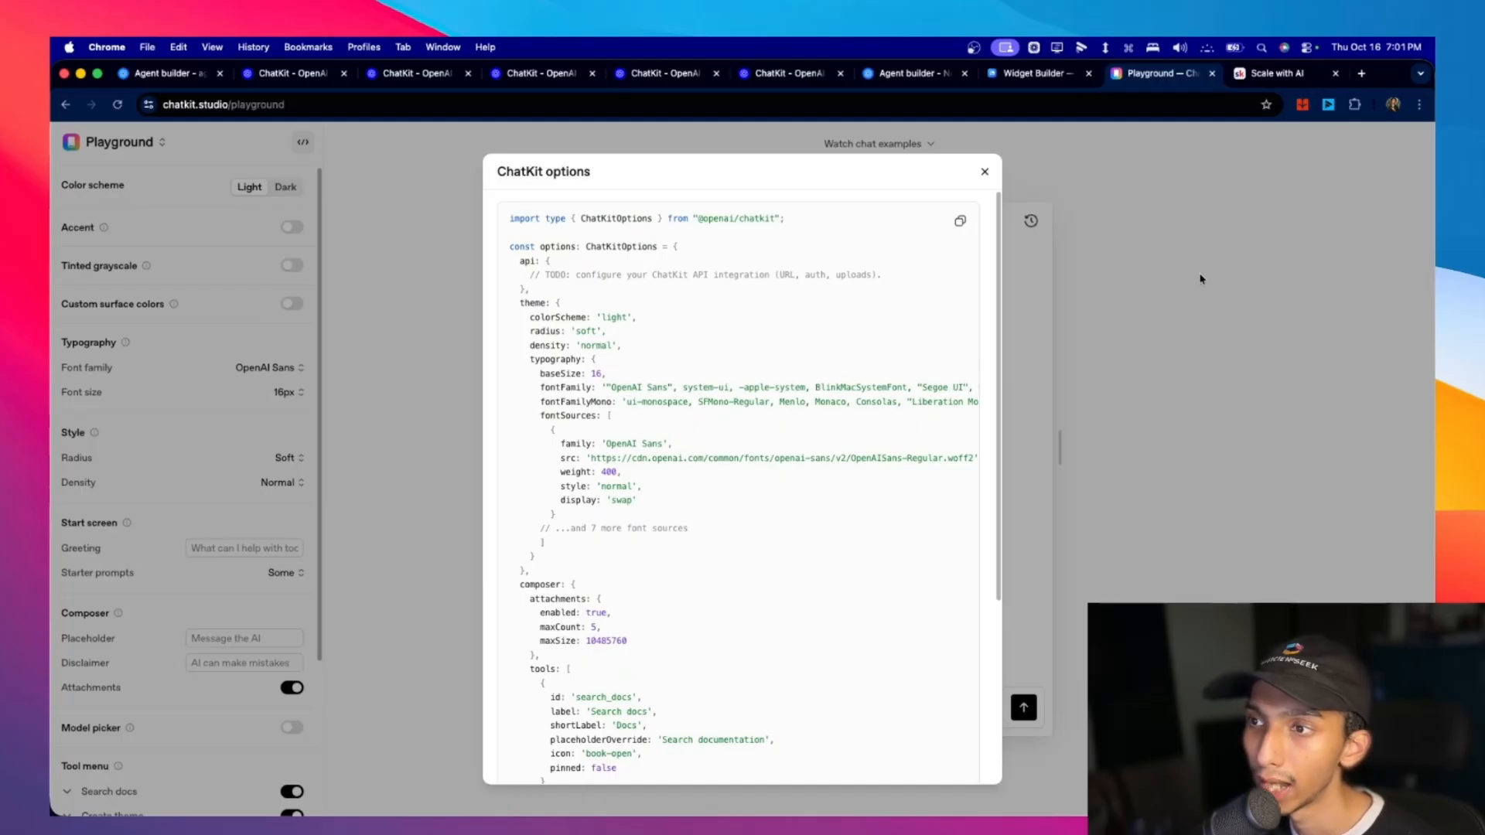
{"action": "left_click", "coordinate": [987, 175]}
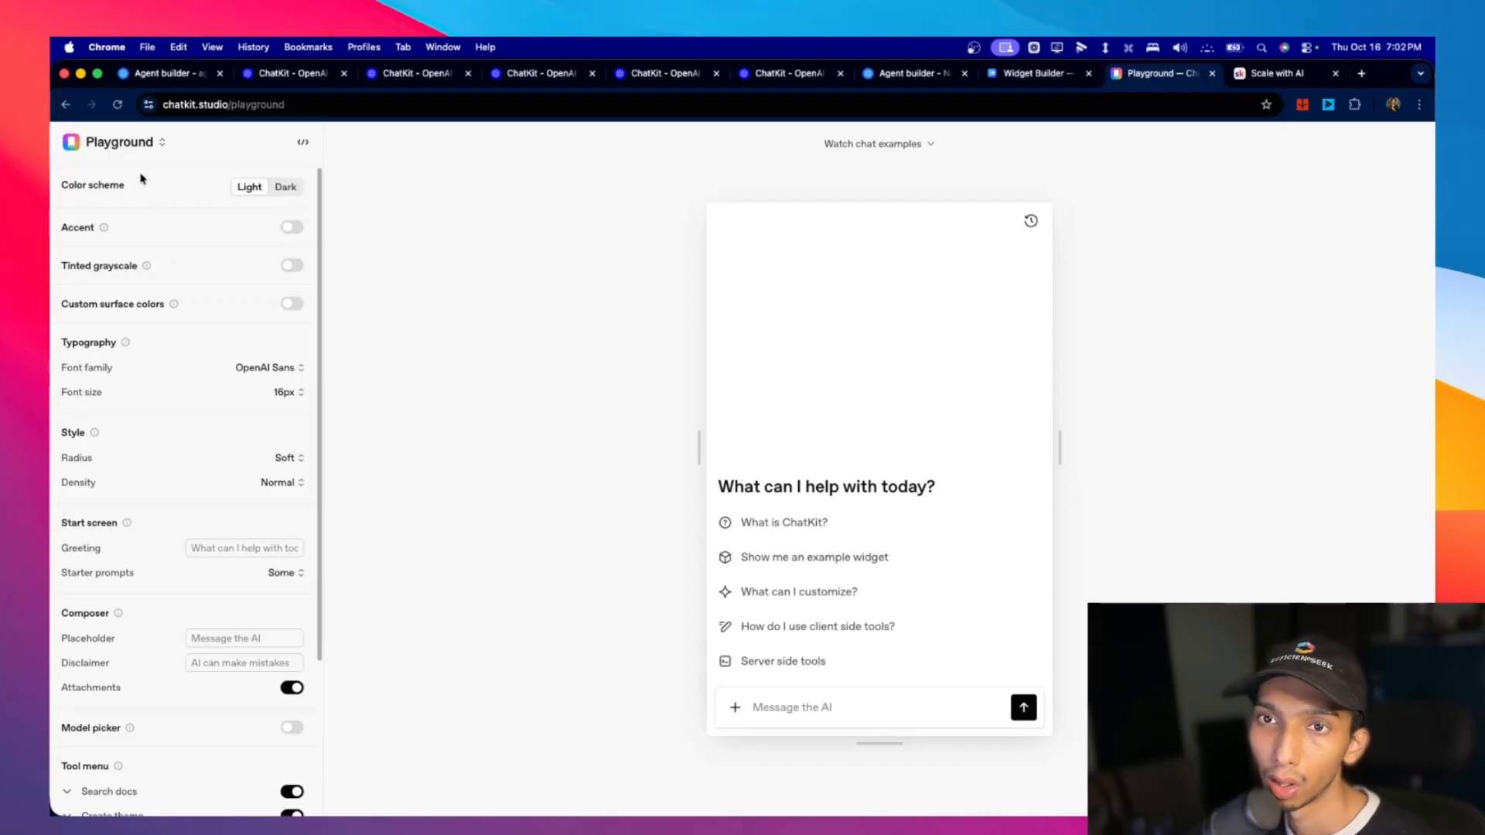
Look through the list of other ChatKit Studio tools reachable from the Playground, including Widget builder and chatkit.world.
{"action": "left_click", "coordinate": [120, 142]}
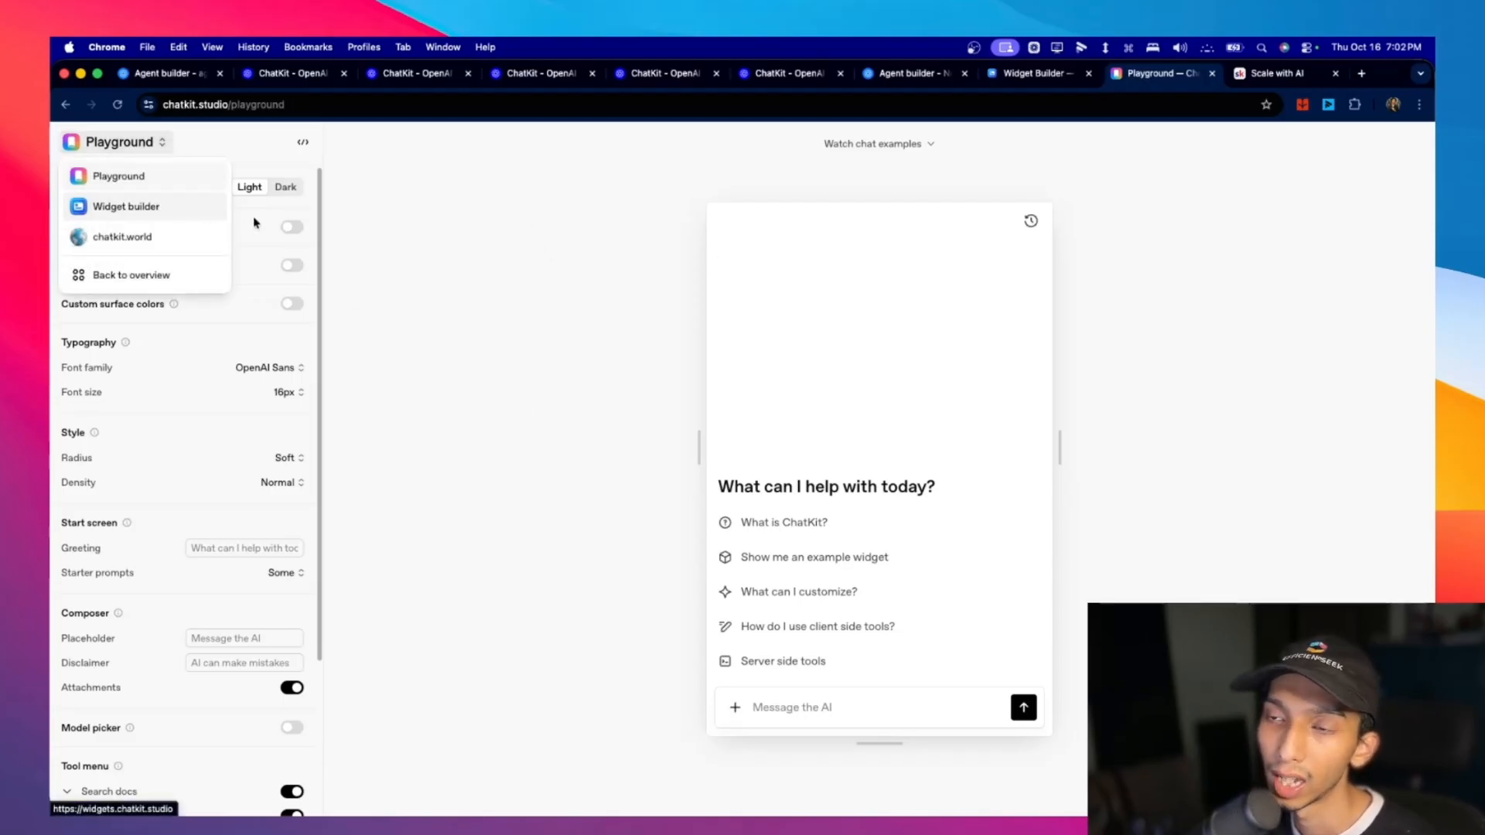
{"action": "left_click", "coordinate": [625, 286]}
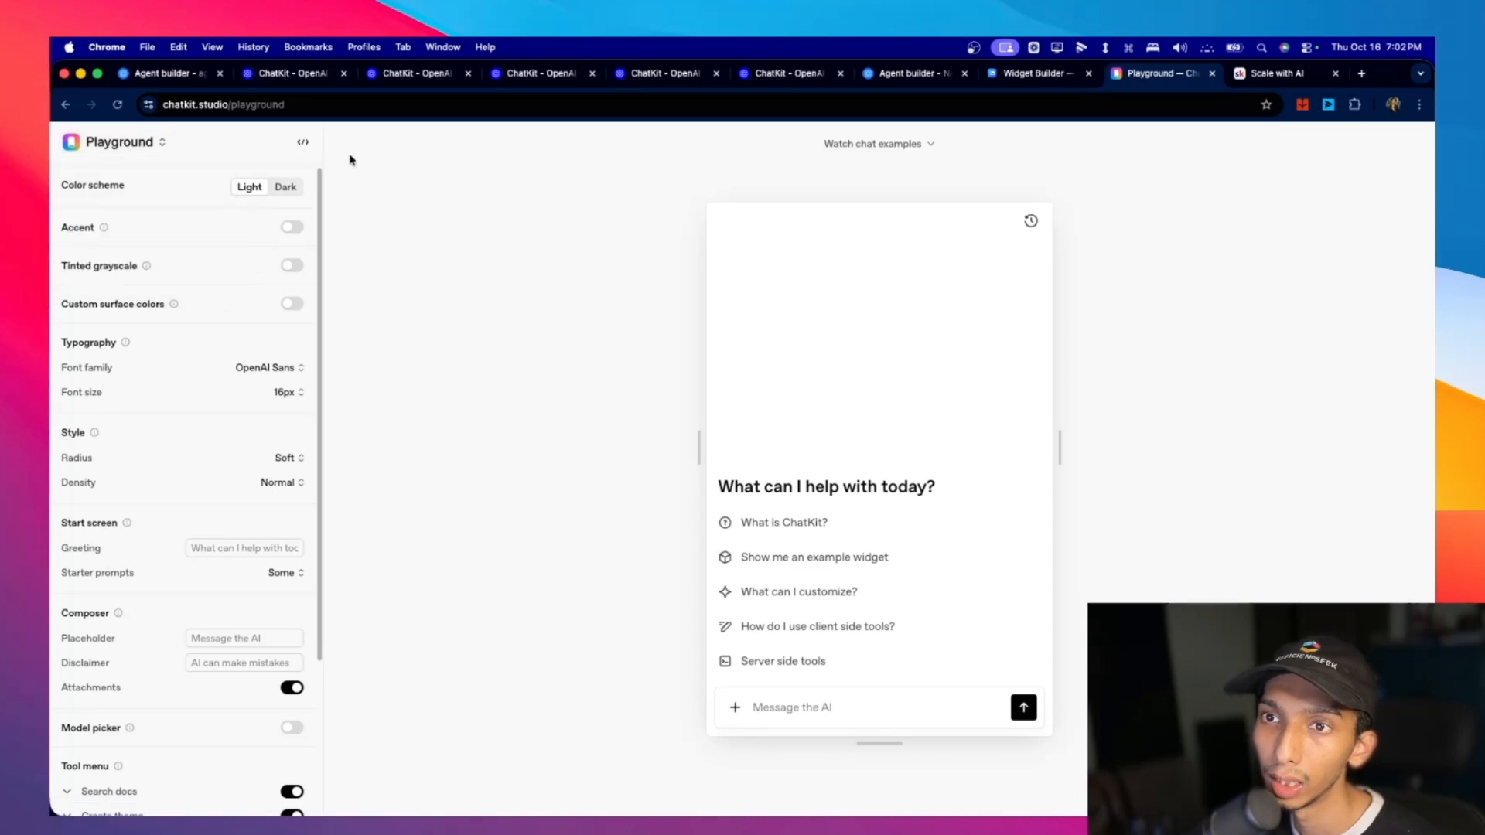
{"action": "left_click", "coordinate": [116, 142]}
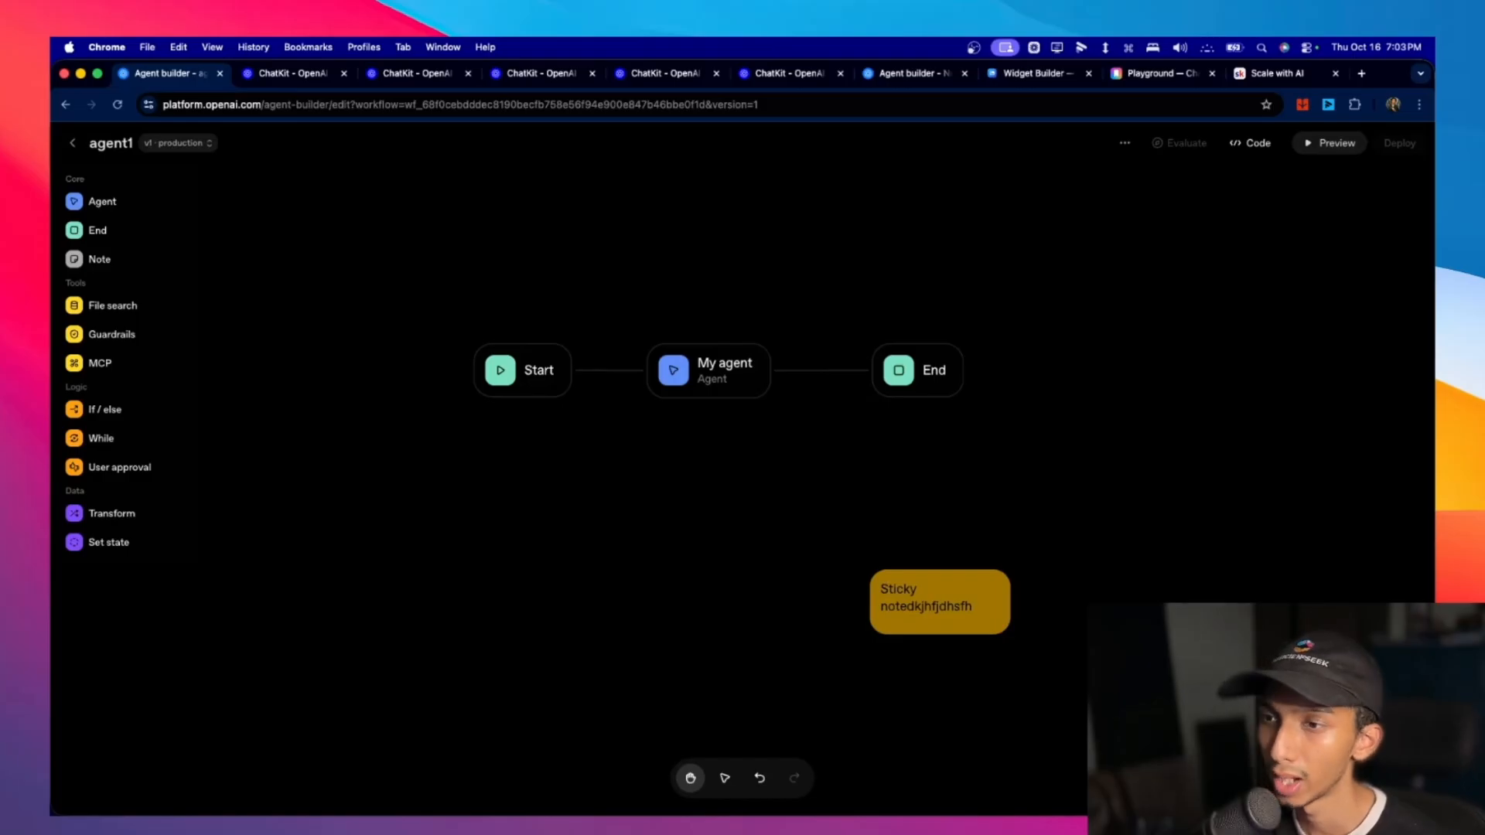
Compare agent1's Start, My agent and End flow with the n8n workflow My workflow 23, then return to agent1.
{"action": "scroll", "coordinate": [567, 471], "scroll_direction": "down", "scroll_amount": 2}
{"action": "scroll", "coordinate": [546, 474], "scroll_direction": "up", "scroll_amount": 2}
{"action": "left_click_drag", "start_coordinate": [546, 474], "coordinate": [578, 527]}
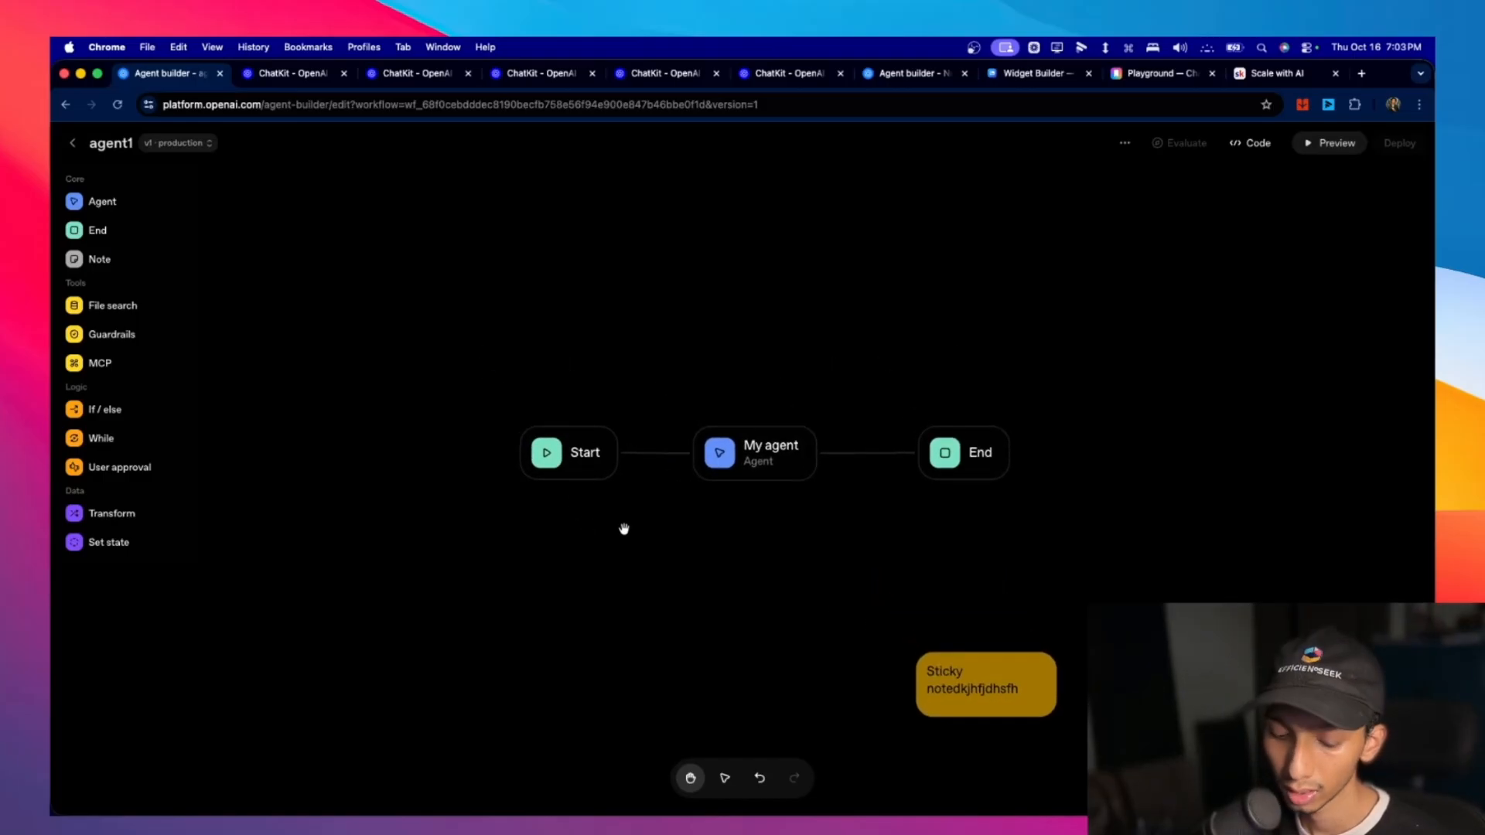
{"action": "key", "text": "ctrl+Up"}
{"action": "left_click", "coordinate": [789, 282]}
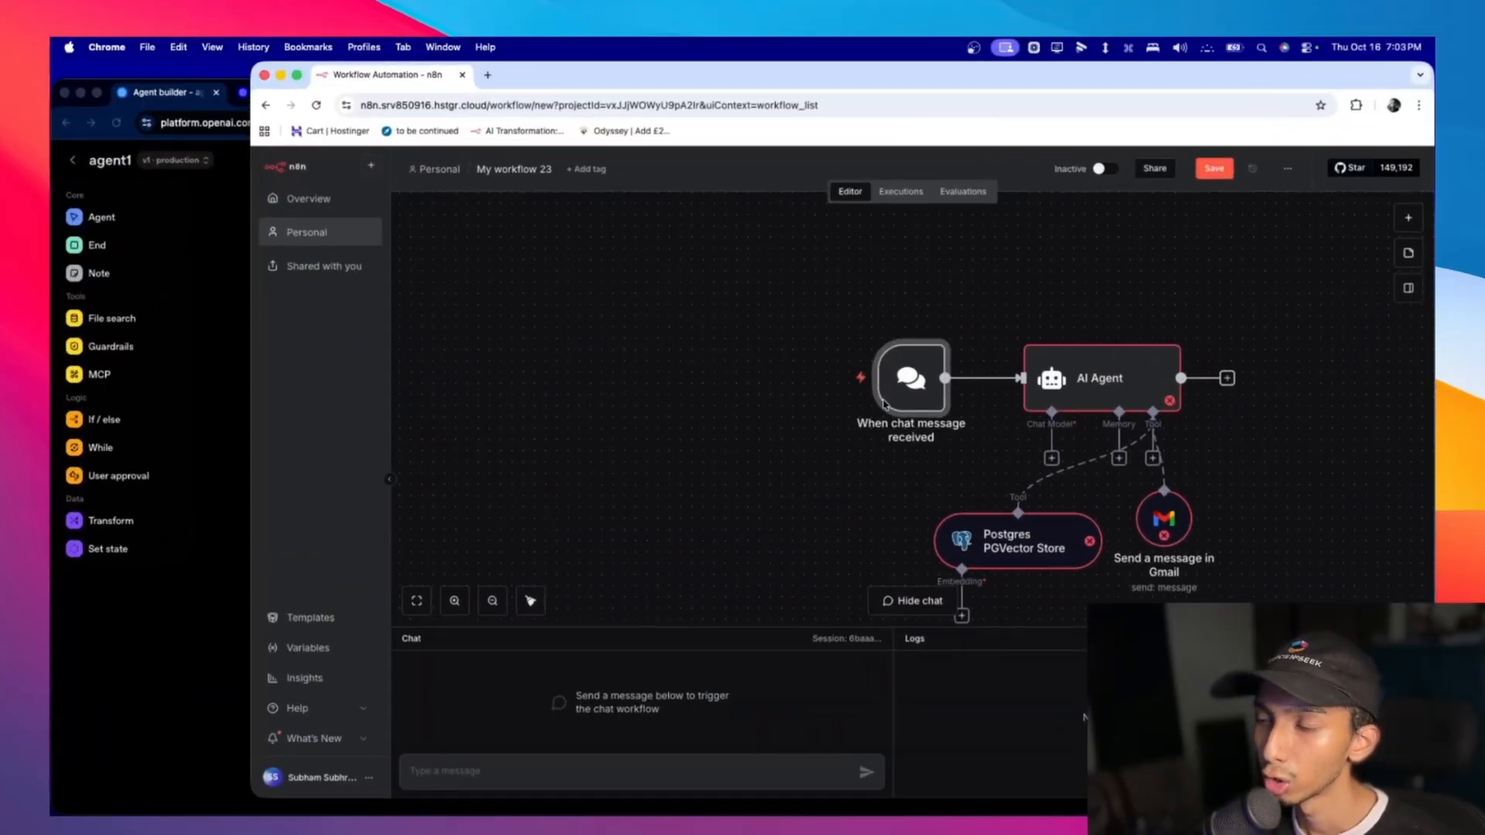
{"action": "left_click", "coordinate": [162, 680]}
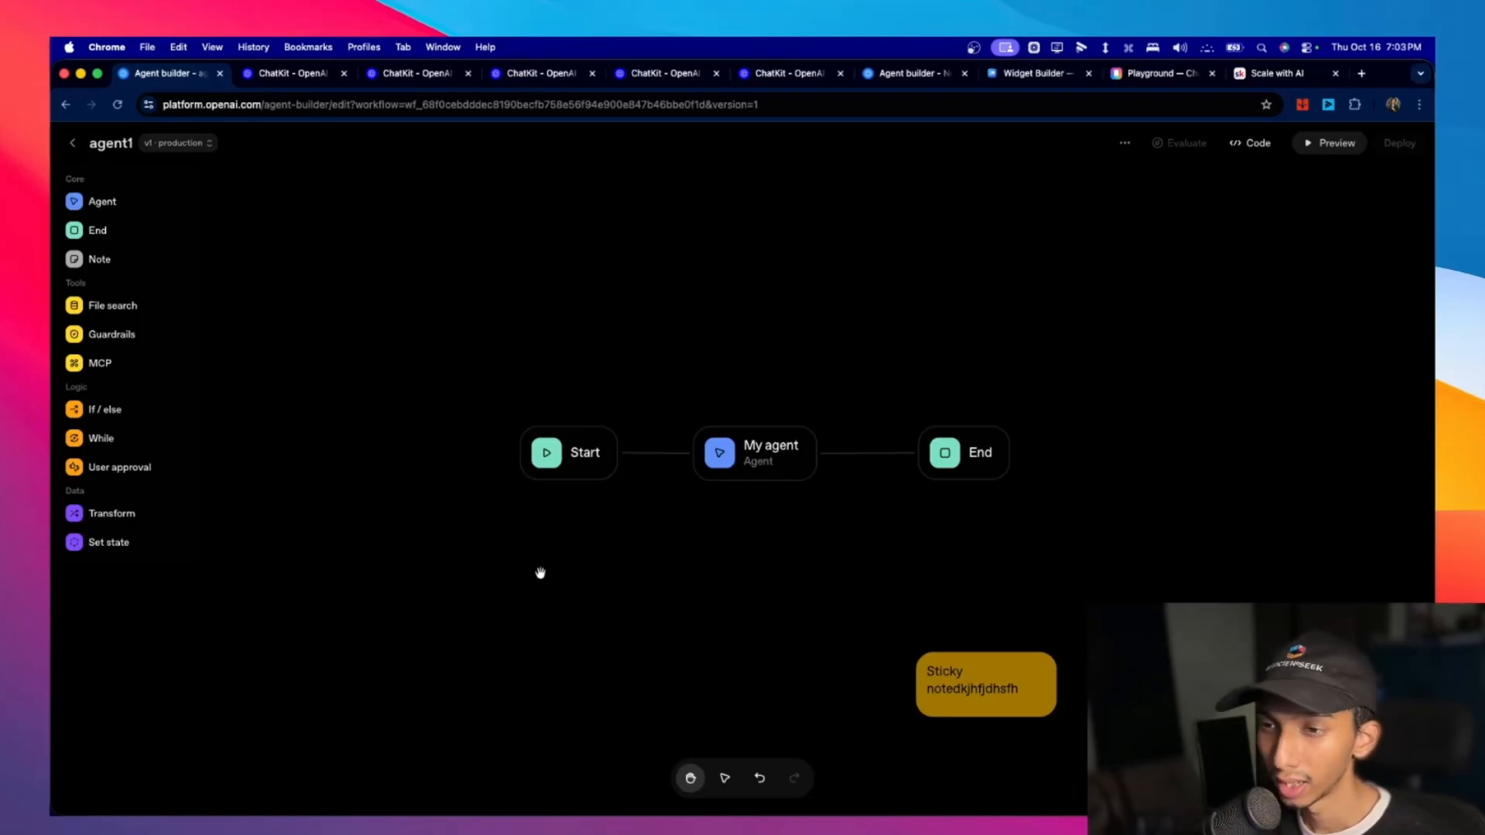
{"action": "left_click_drag", "start_coordinate": [722, 554], "coordinate": [740, 523]}
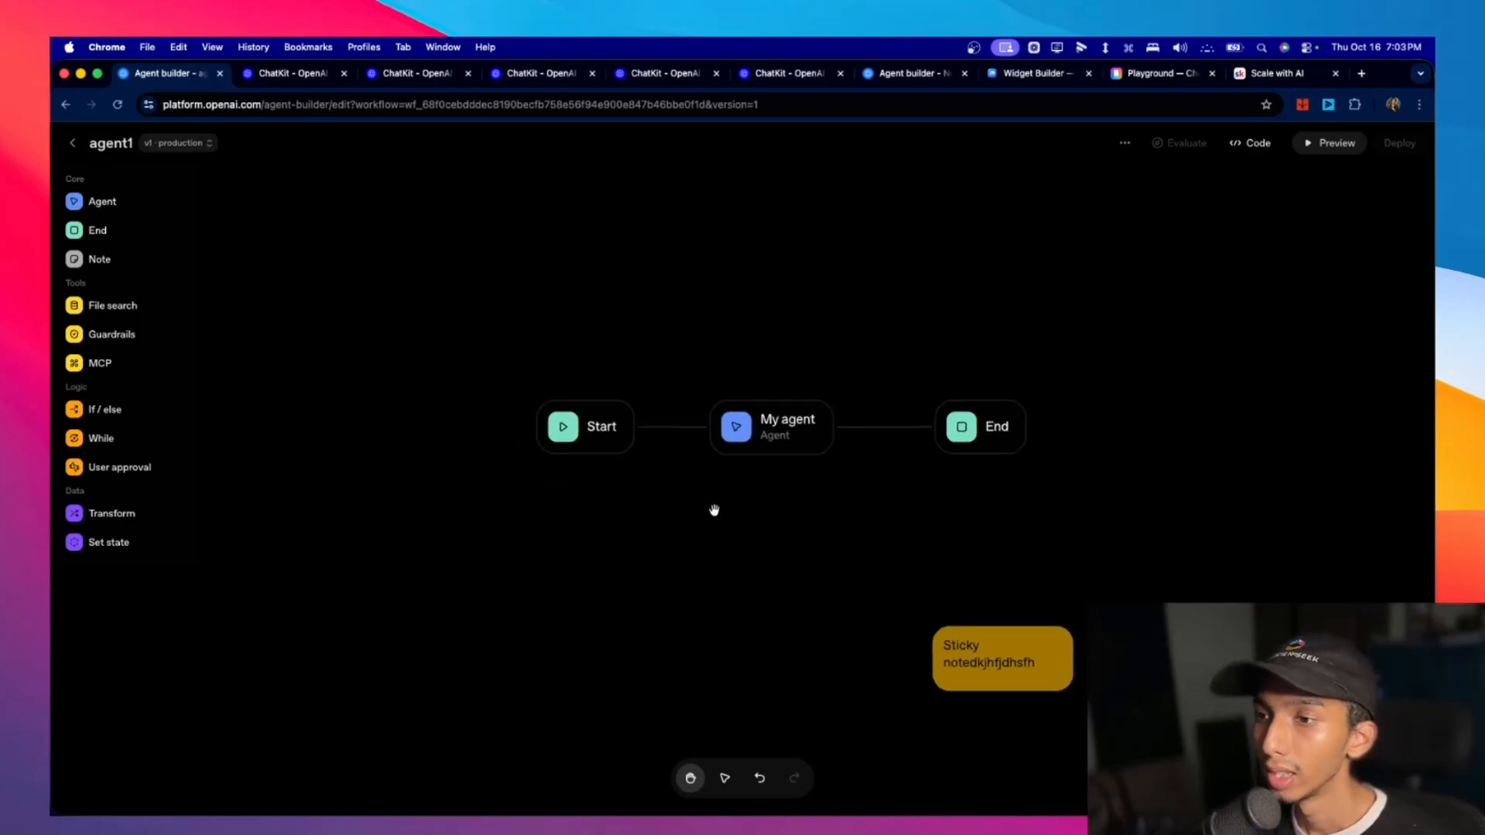
In the n8n workflow, shift the AI Agent and chat trigger nodes slightly left and browse the tools available to the agent.
{"action": "key", "text": "ctrl+Up"}
{"action": "left_click", "coordinate": [959, 425]}
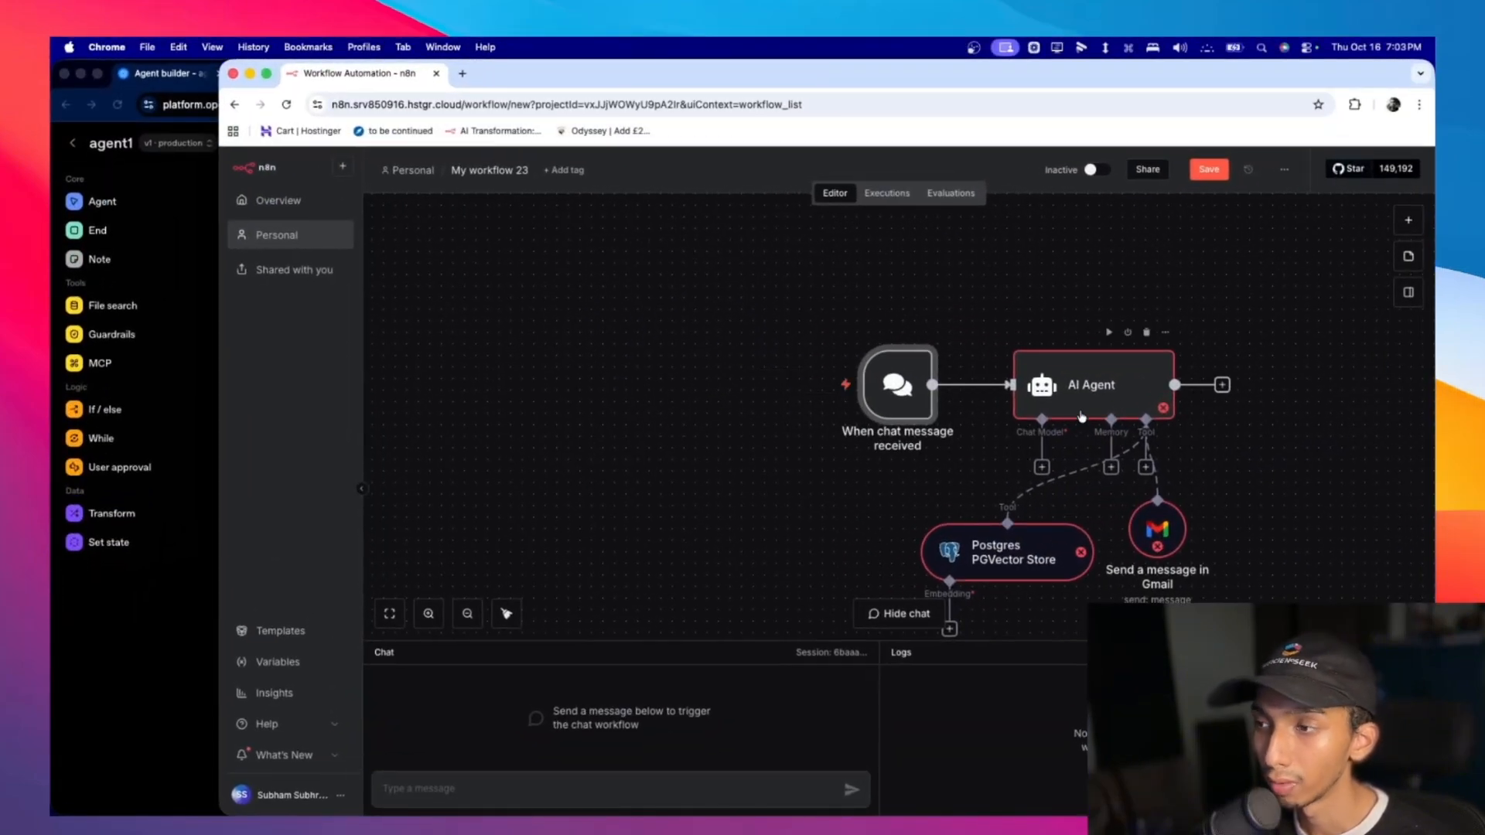
{"action": "left_click_drag", "start_coordinate": [1093, 384], "coordinate": [1046, 385]}
{"action": "left_click_drag", "start_coordinate": [897, 385], "coordinate": [828, 384]}
{"action": "left_click", "coordinate": [1099, 467]}
{"action": "scroll", "coordinate": [1283, 464], "scroll_direction": "down", "scroll_amount": 3}
Inspect the n8n chat trigger's Chat URL and hosted chat parameters, then switch back to the agent1 workflow in Agent Builder.
{"action": "double_click", "coordinate": [828, 384]}
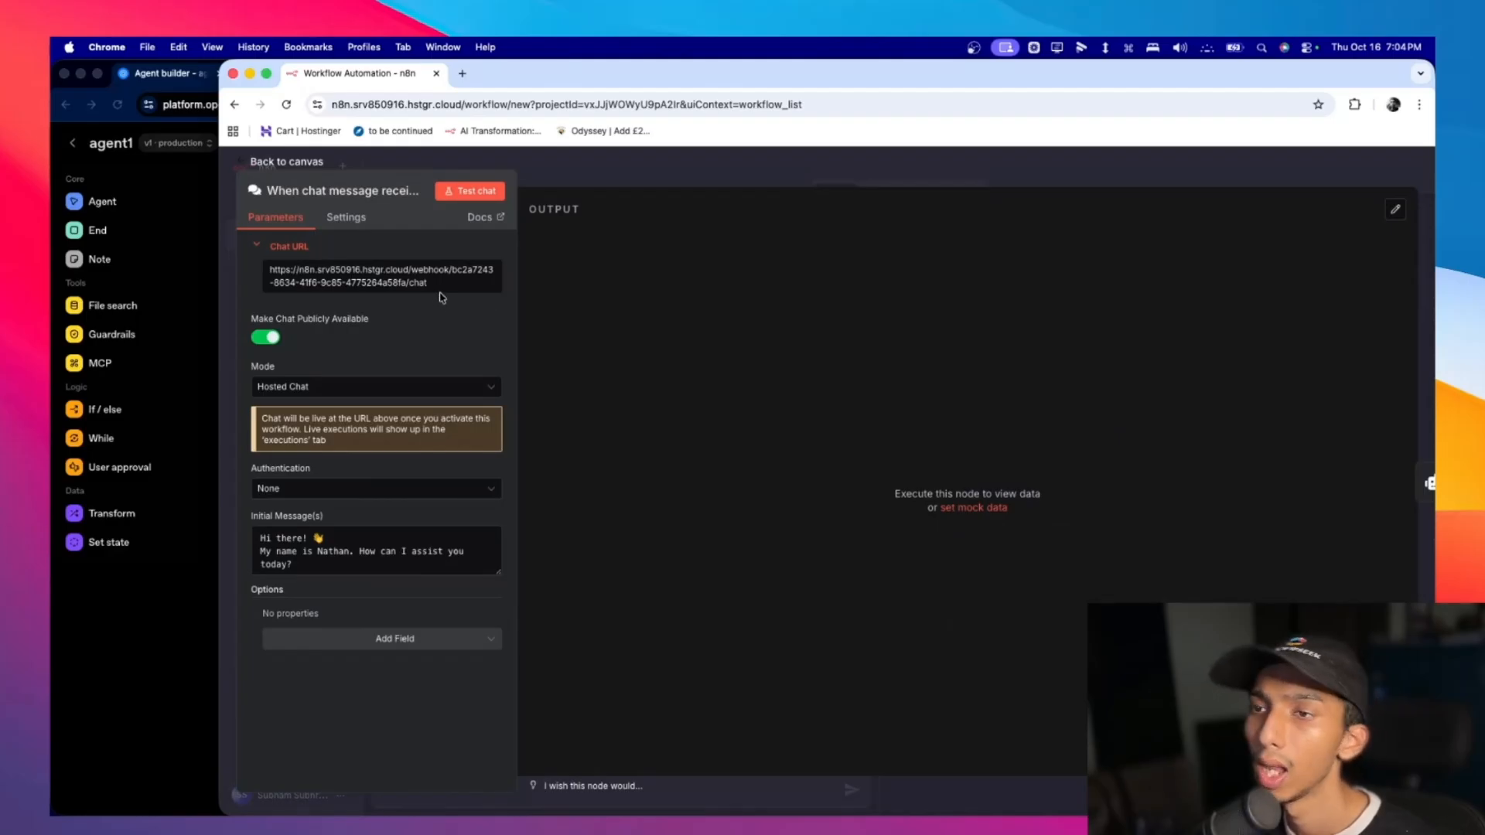
{"action": "left_click", "coordinate": [286, 164]}
{"action": "scroll", "coordinate": [1050, 360], "scroll_direction": "down", "scroll_amount": 2}
{"action": "scroll", "coordinate": [1050, 360], "scroll_direction": "up", "scroll_amount": 2}
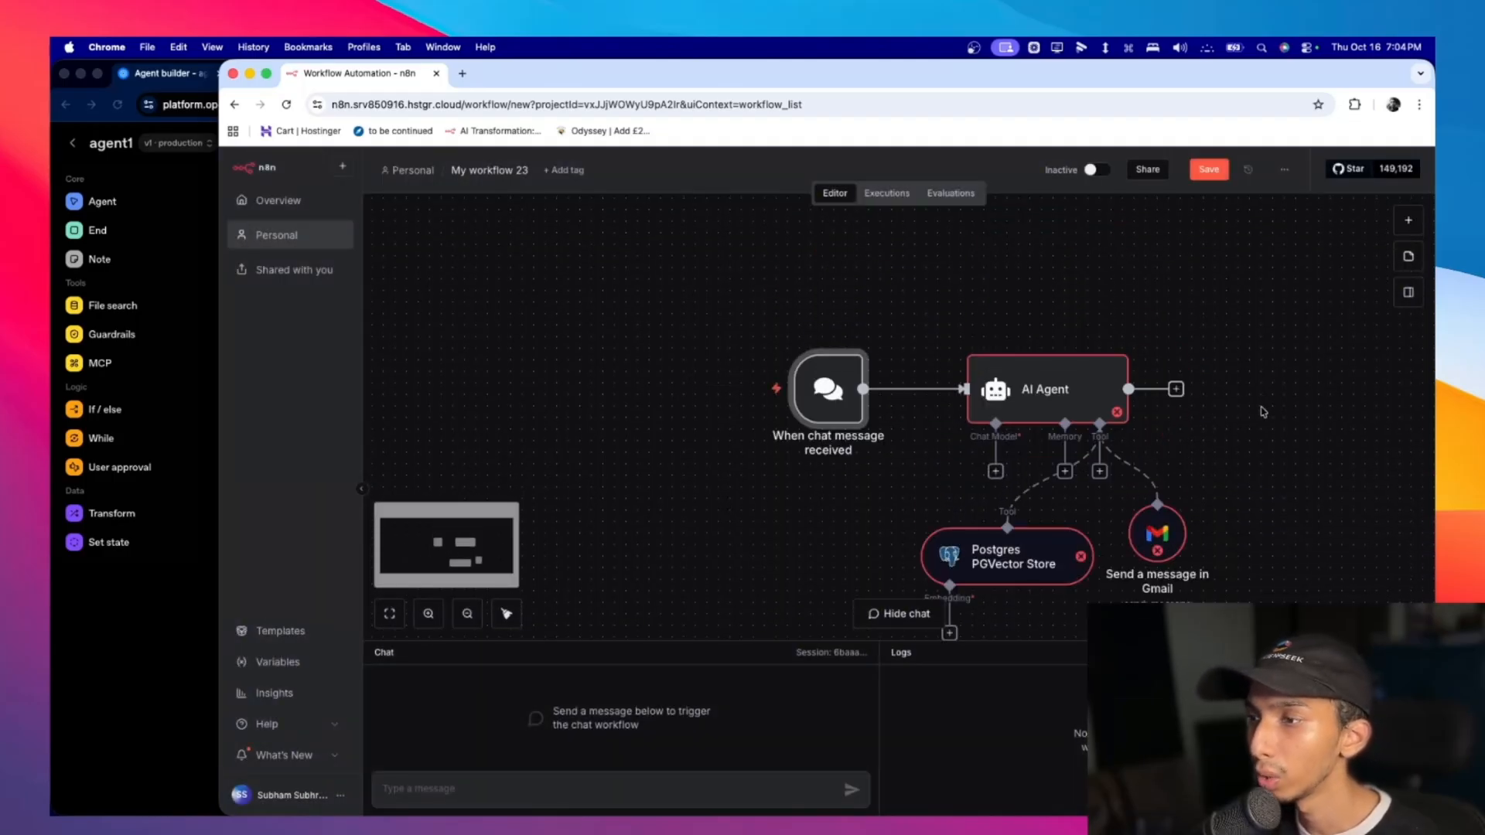
{"action": "left_click", "coordinate": [94, 646]}
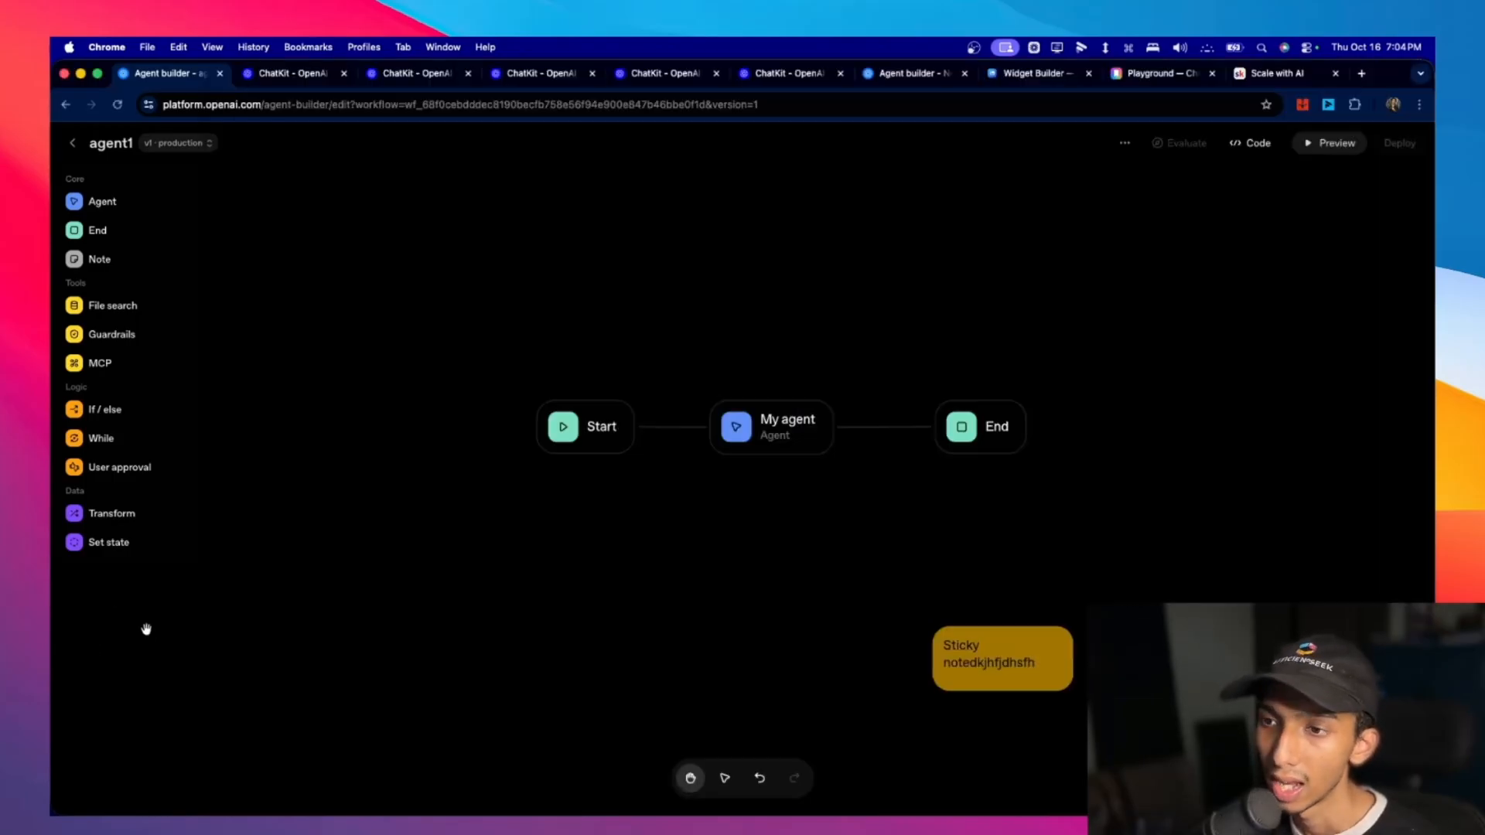
{"action": "scroll", "coordinate": [799, 335], "scroll_direction": "down", "scroll_amount": 1}
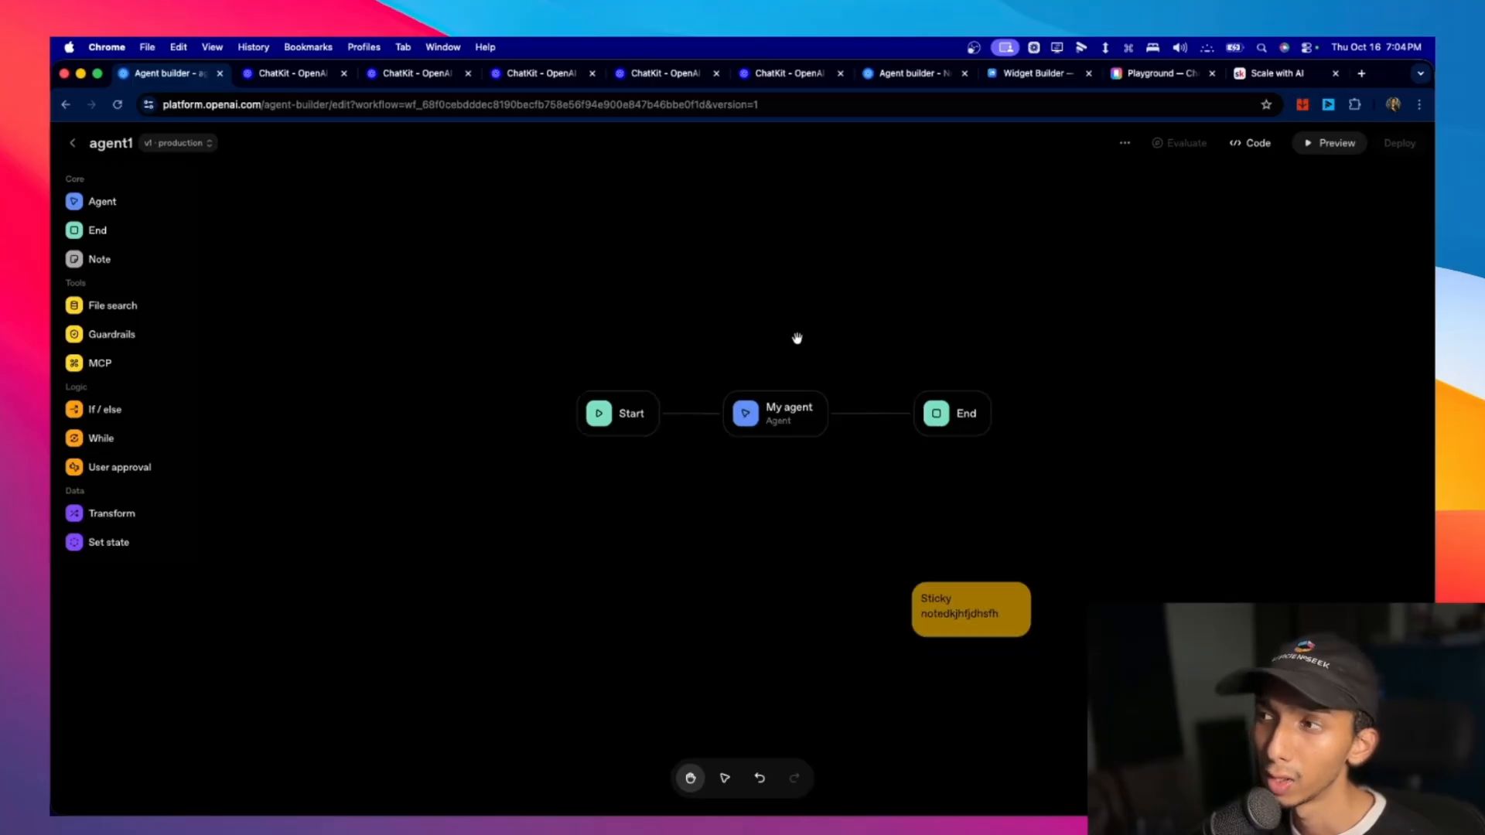
{"action": "scroll", "coordinate": [797, 339], "scroll_direction": "up", "scroll_amount": 1}
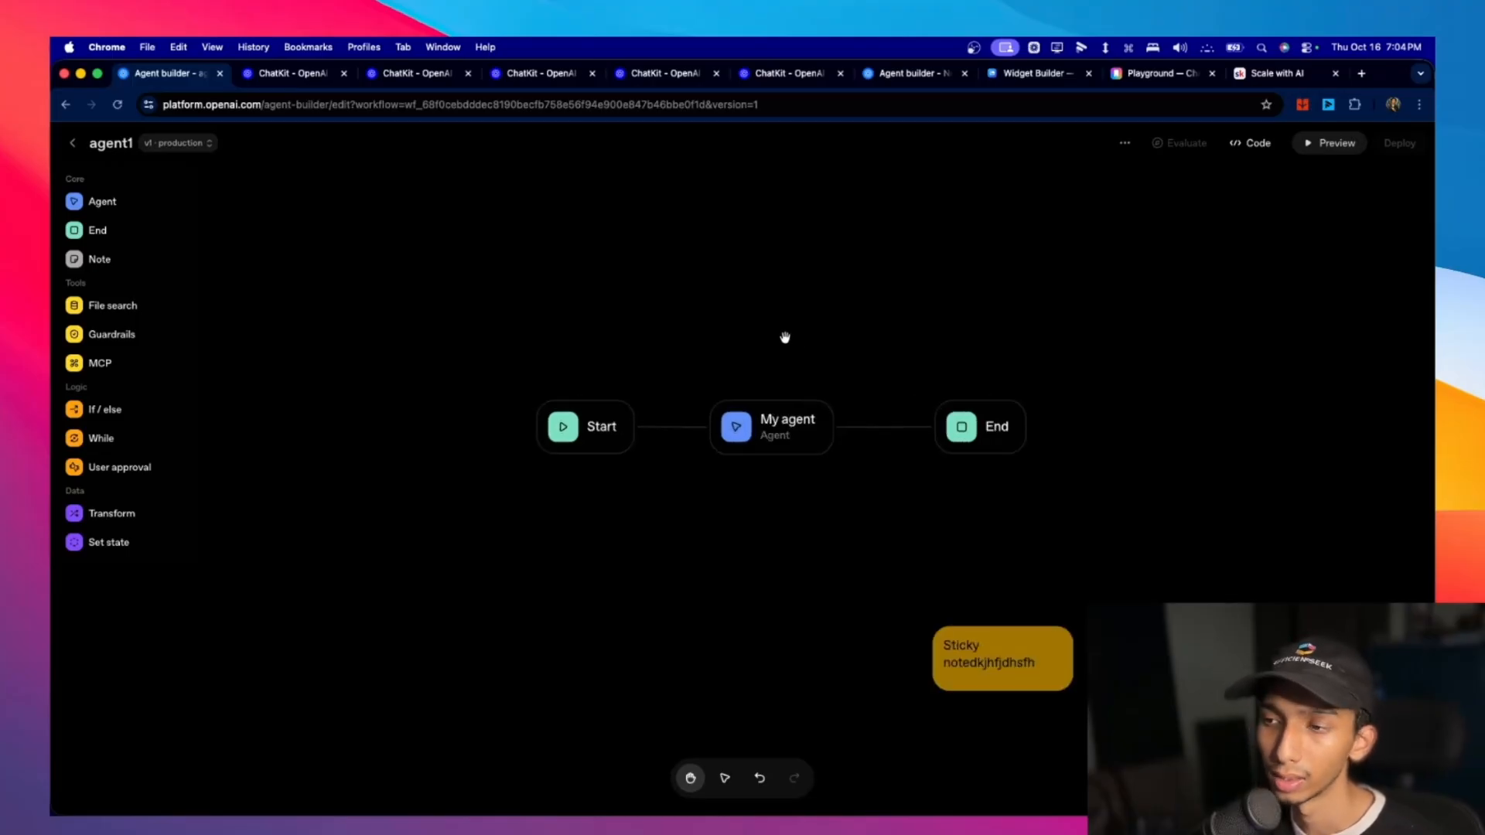
{"action": "scroll", "coordinate": [600, 328], "scroll_direction": "down", "scroll_amount": 1}
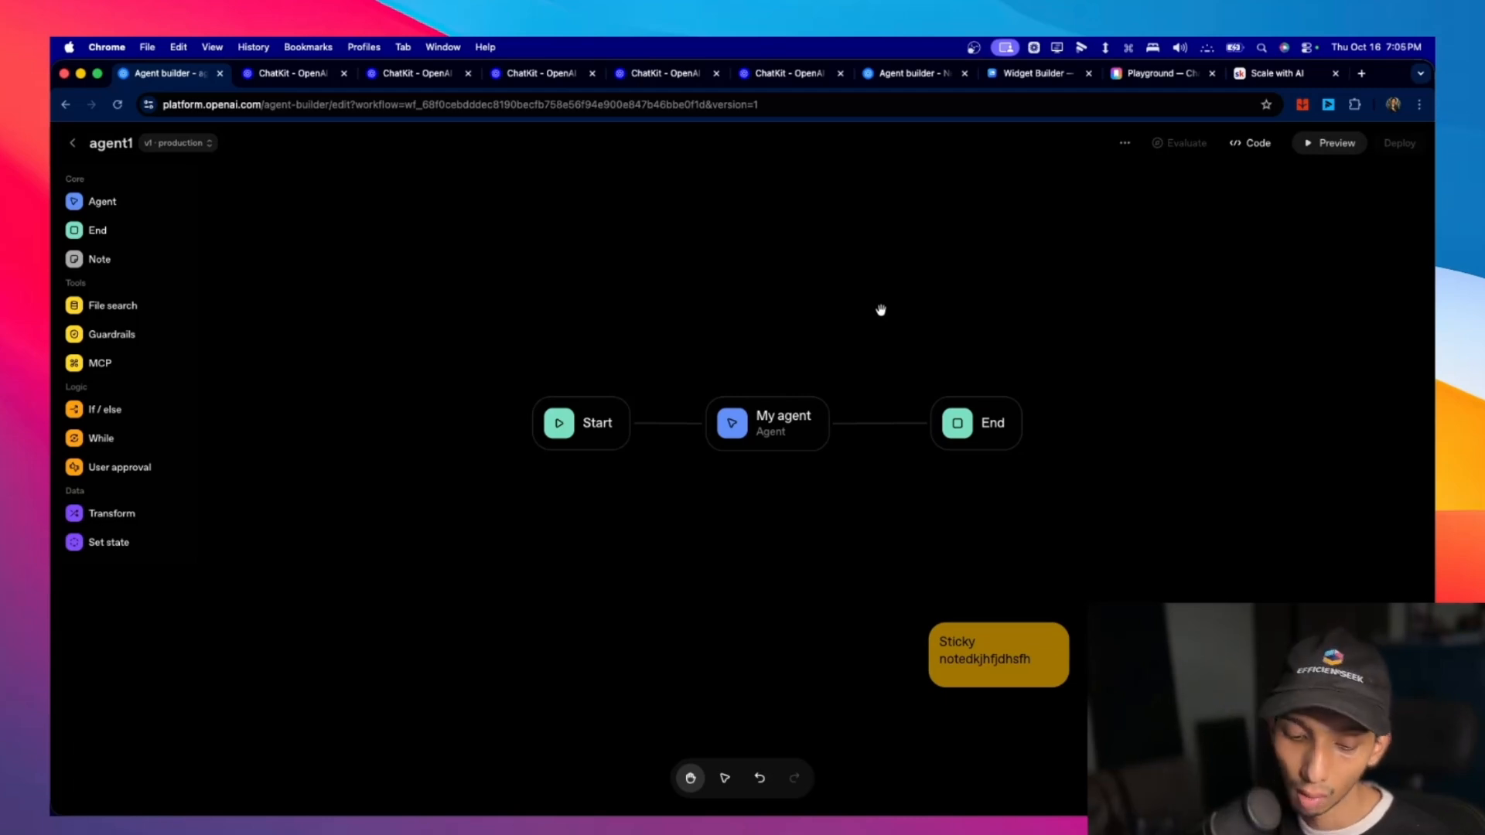
{"action": "scroll", "coordinate": [905, 294], "scroll_direction": "down", "scroll_amount": 3}
{"action": "scroll", "coordinate": [907, 294], "scroll_direction": "up", "scroll_amount": 3}
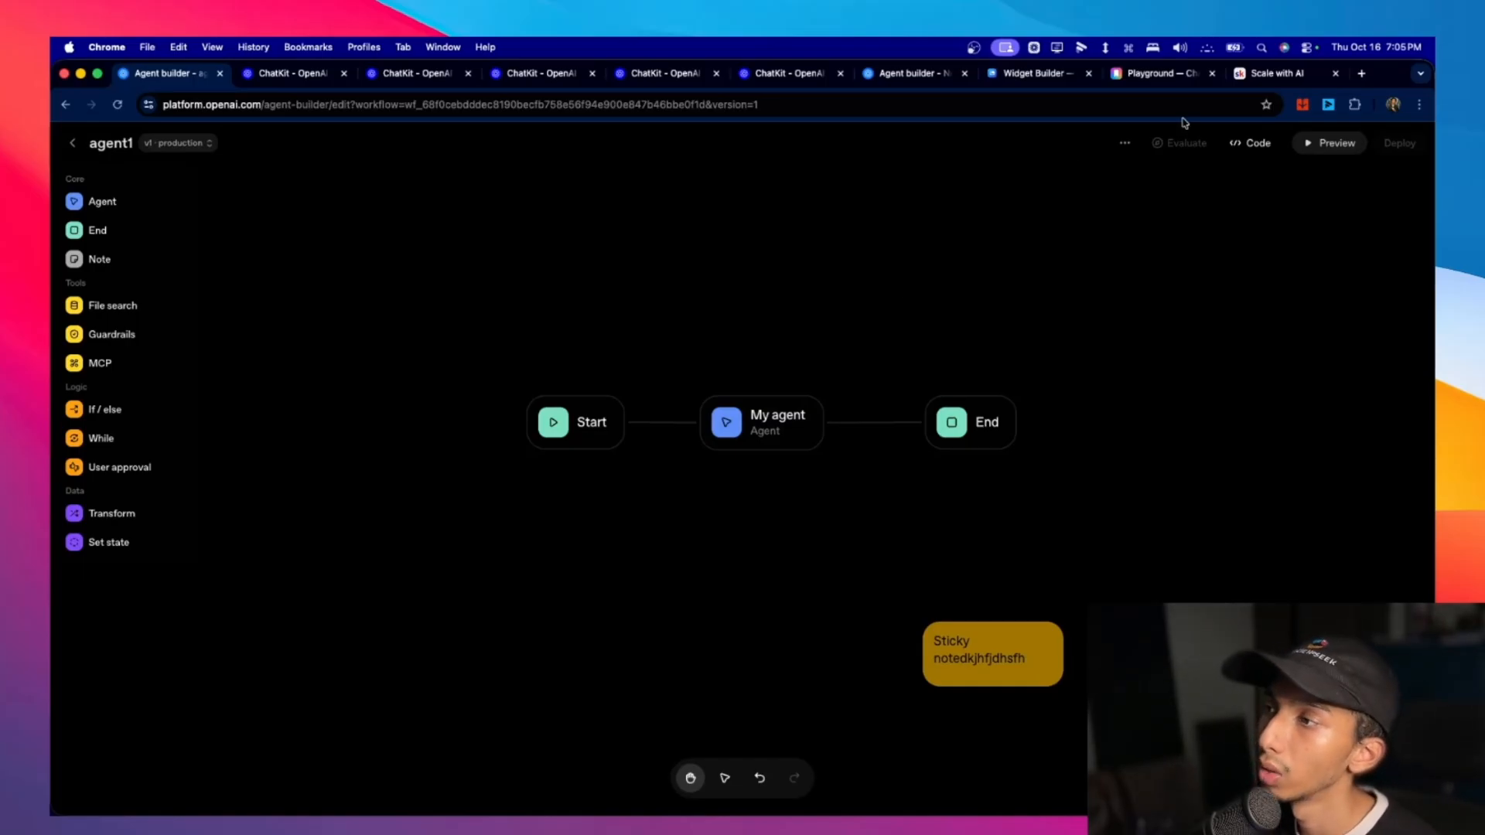
Switch to the Scale with AI community on Skool, reload it, view its Classroom courses and return to the Community feed.
{"action": "left_click", "coordinate": [1268, 73]}
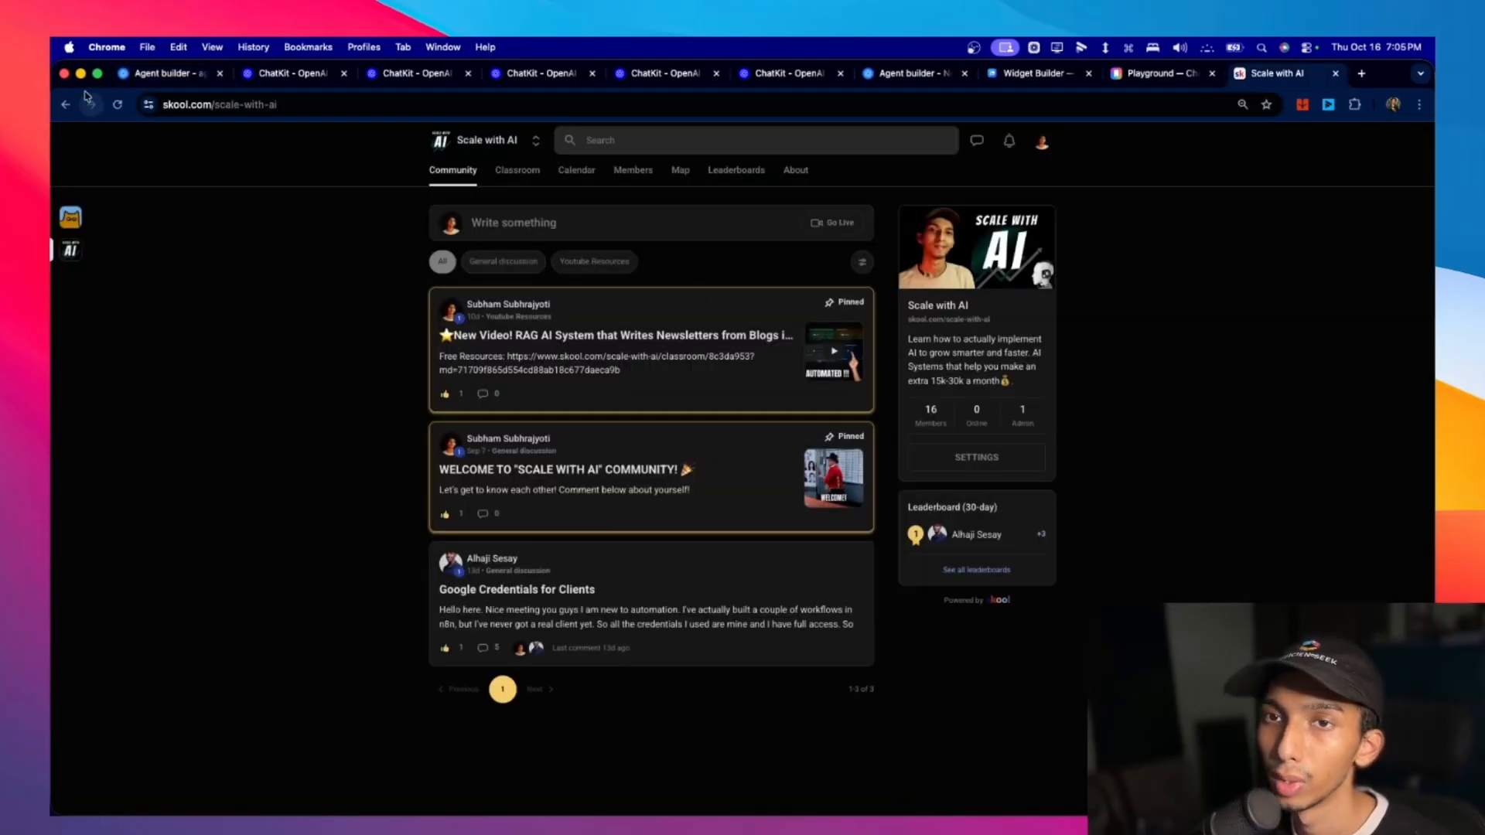
{"action": "left_click", "coordinate": [114, 104]}
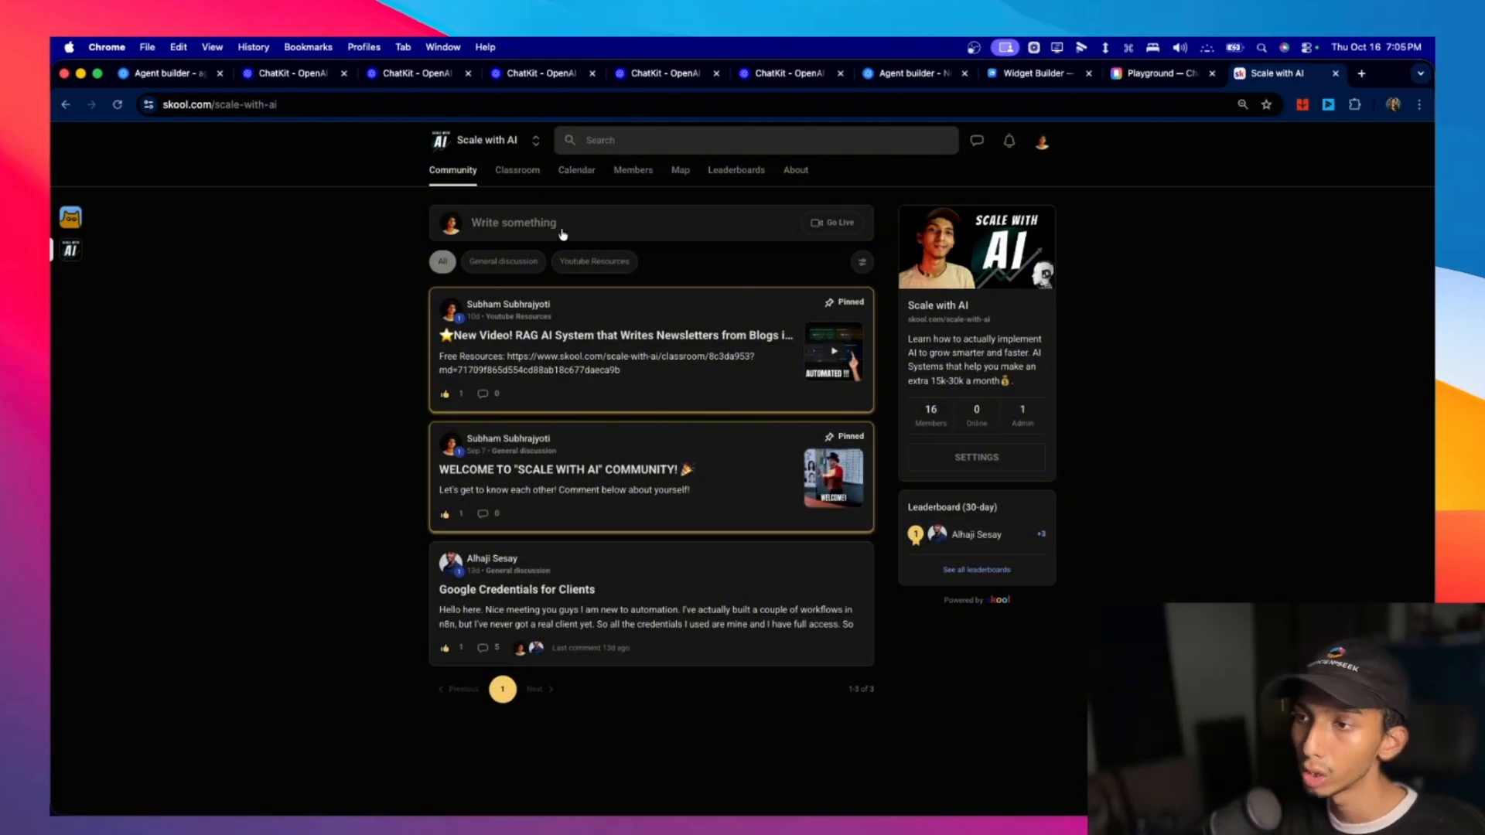
{"action": "left_click", "coordinate": [518, 170]}
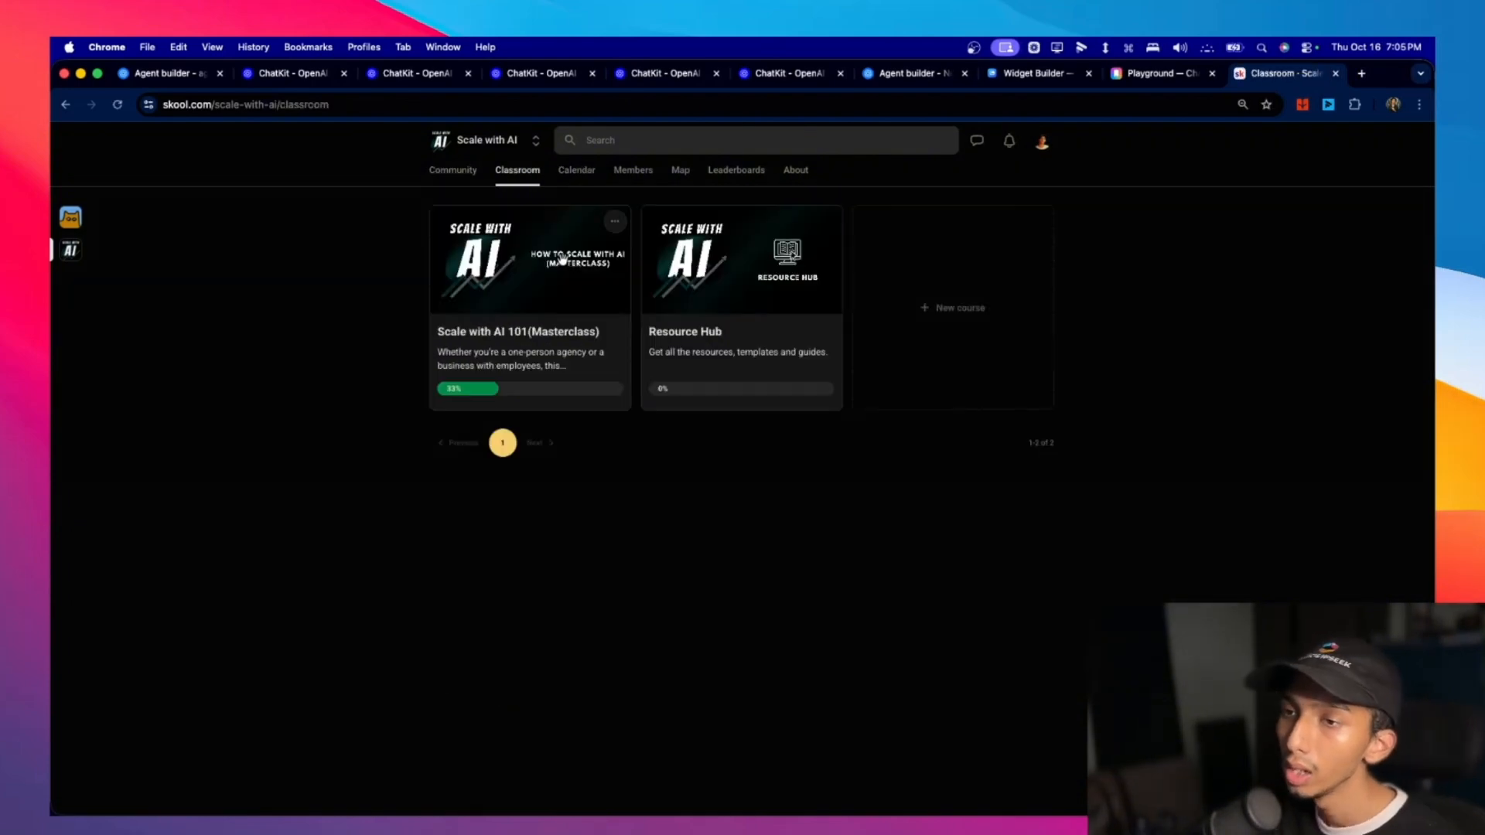
{"action": "left_click", "coordinate": [433, 175]}
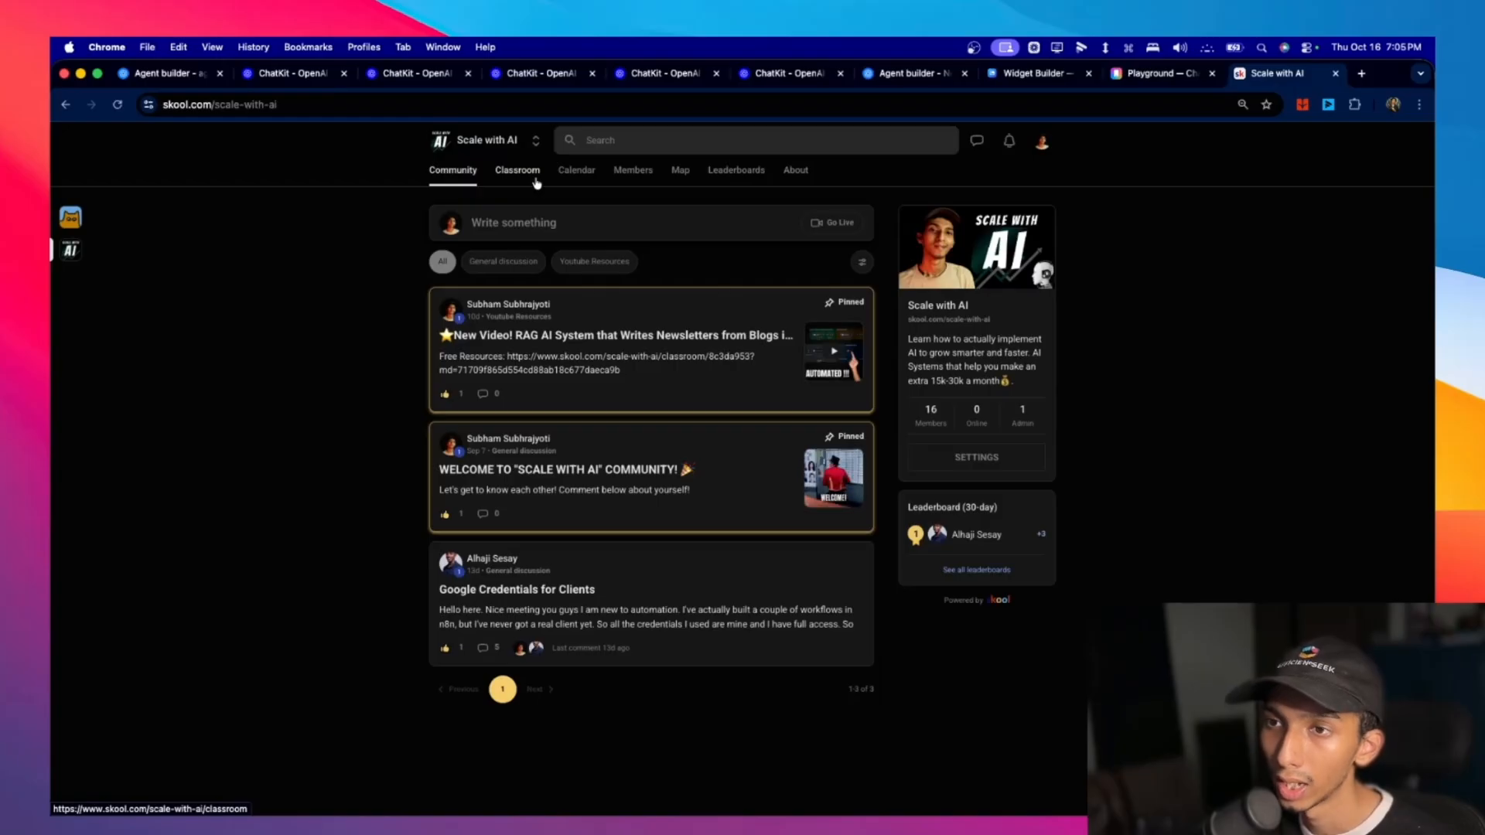